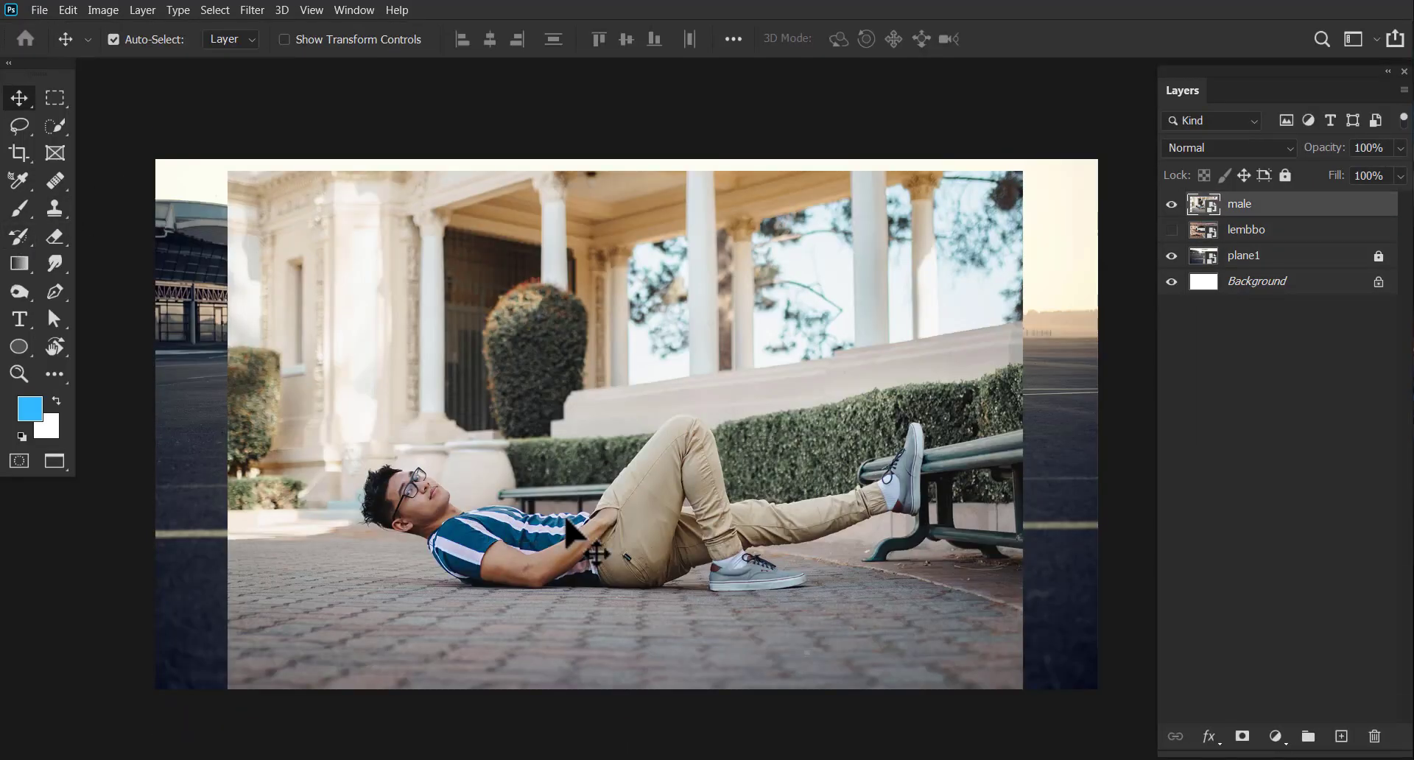
- Hide the car layer, show the man's layer, and auto-select him with Select > Subject
{"action": "left_click_drag", "start_coordinate": [567, 519], "coordinate": [567, 508]}
{"action": "left_click", "coordinate": [214, 10]}
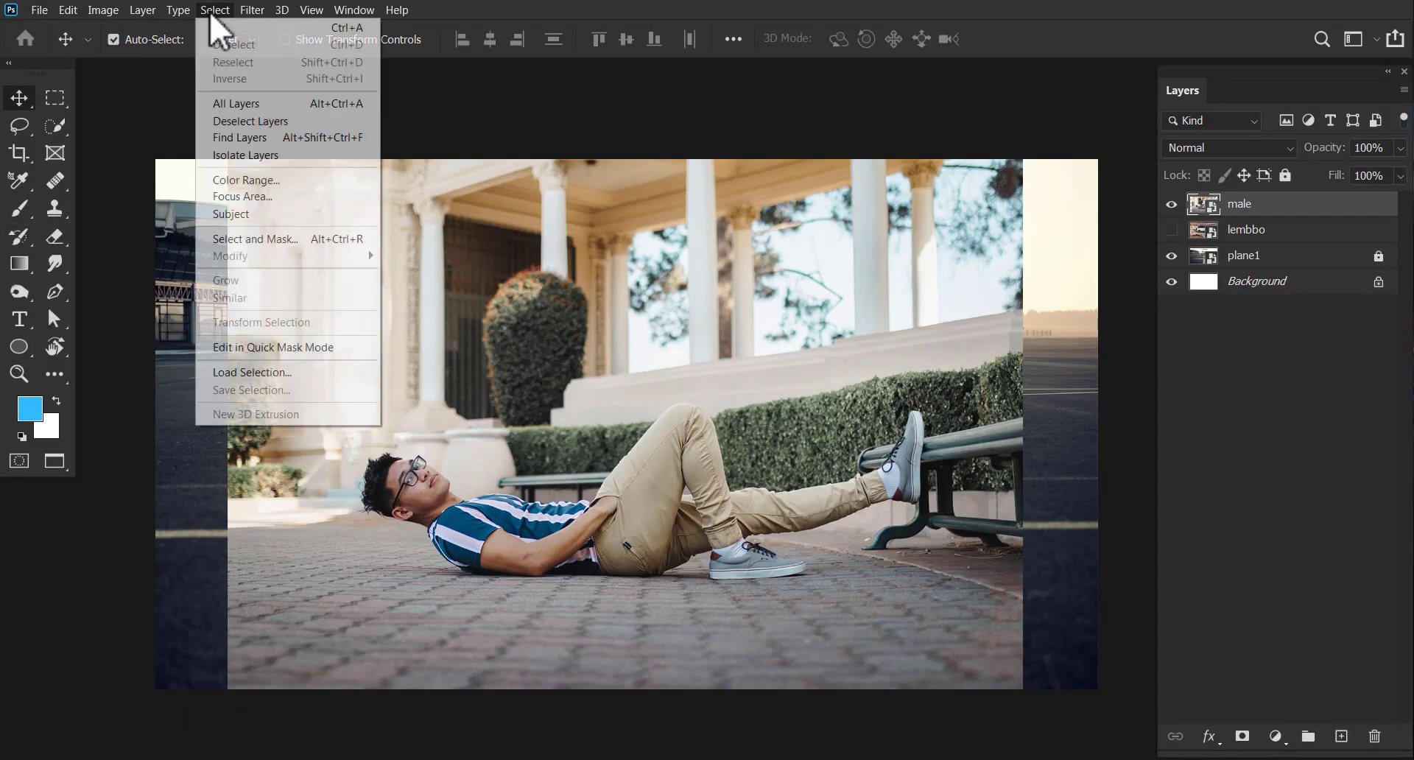
{"action": "left_click", "coordinate": [276, 215]}
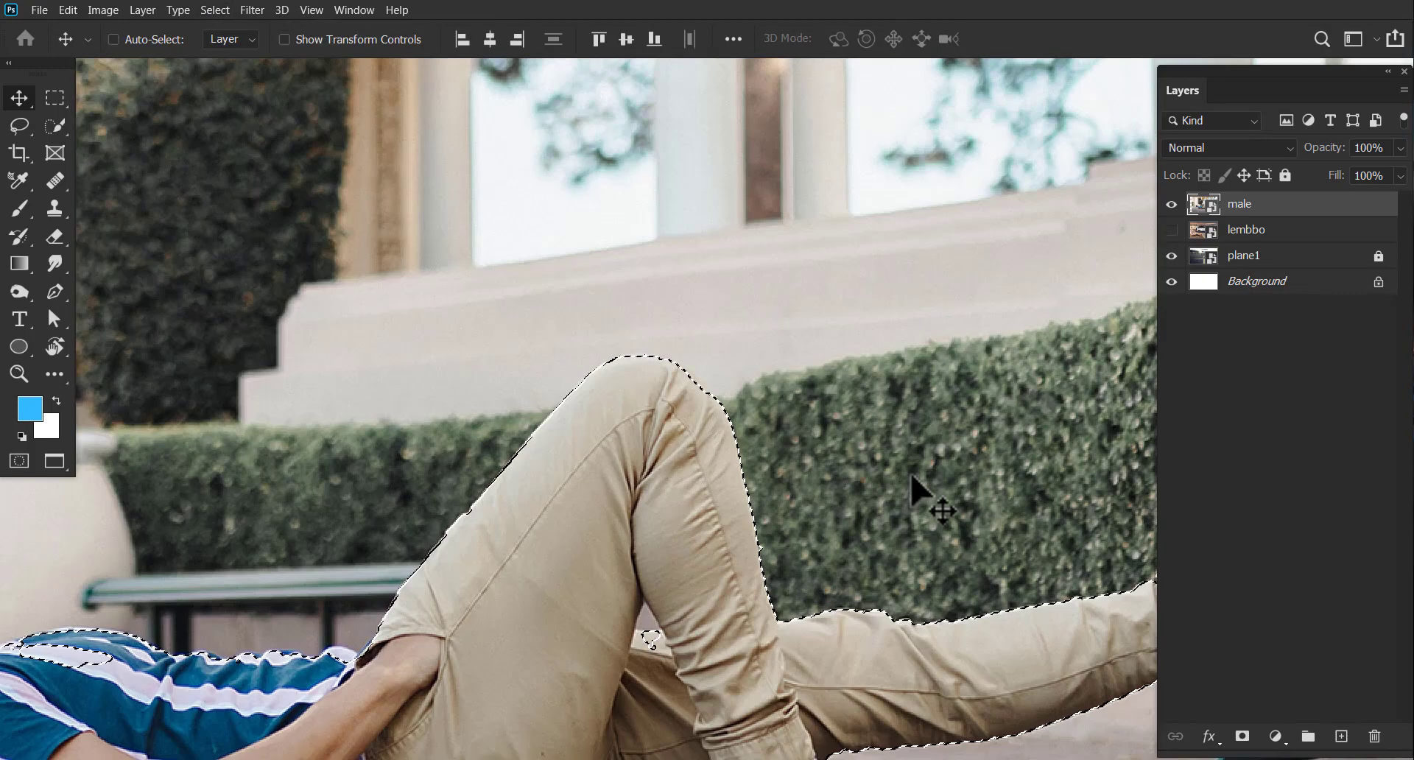
- Add the raised sock and shoe to the selection using Quick Selection in Add mode
{"action": "left_click_drag", "start_coordinate": [914, 479], "coordinate": [295, 369]}
{"action": "left_click", "coordinate": [56, 126]}
{"action": "left_click", "coordinate": [590, 420]}
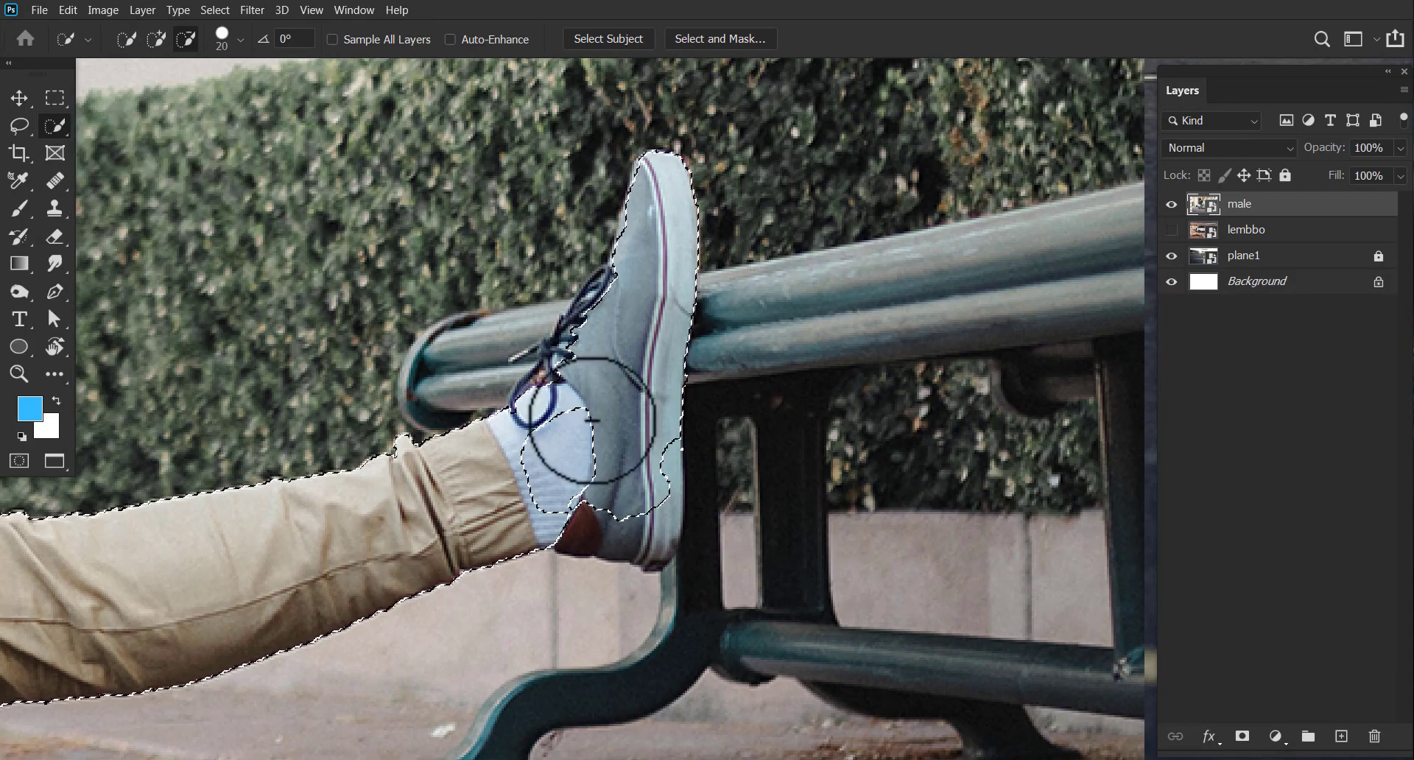
{"action": "left_click", "coordinate": [156, 39]}
{"action": "left_click_drag", "start_coordinate": [568, 410], "coordinate": [609, 473]}
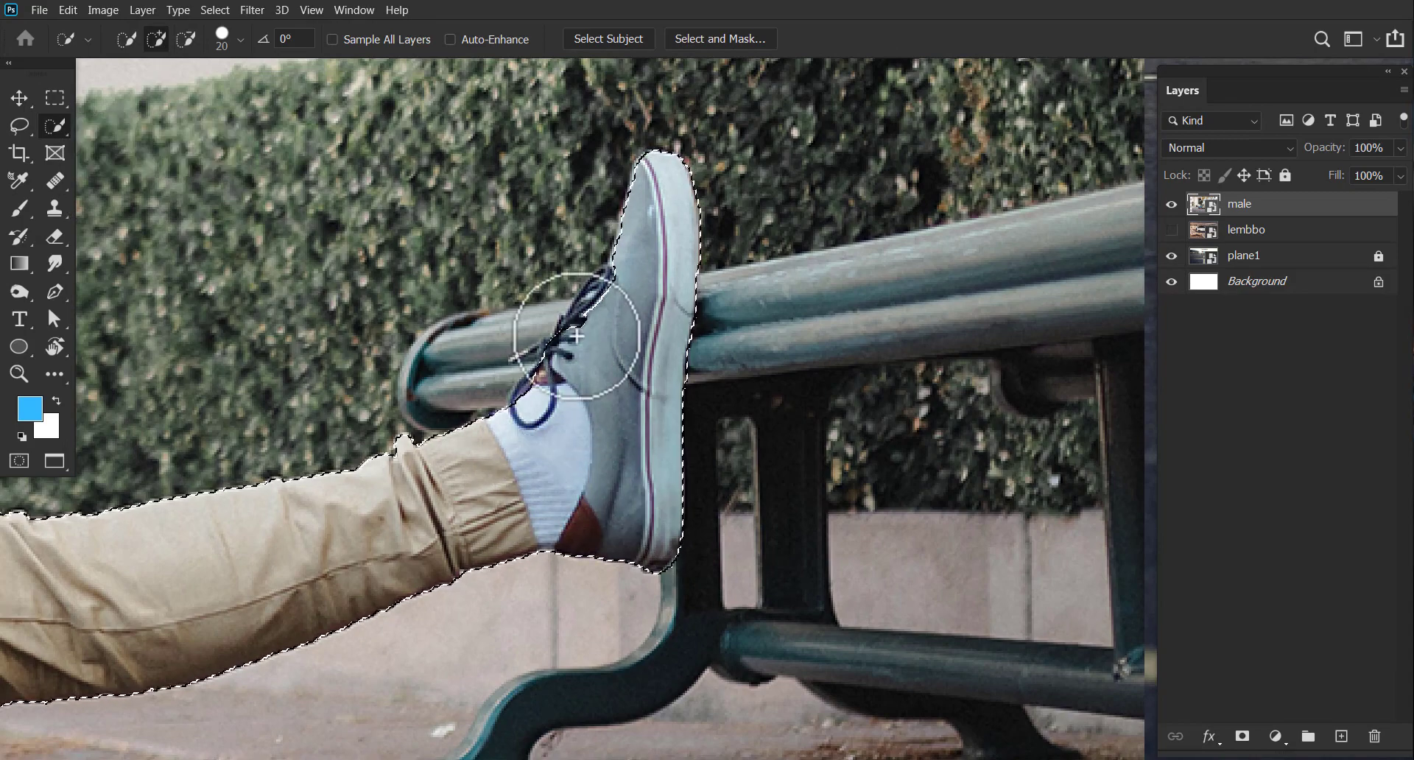
{"action": "mouse_move", "coordinate": [577, 336]}
{"action": "left_mouse_down"}
{"action": "mouse_move", "coordinate": [533, 530]}
{"action": "mouse_move", "coordinate": [832, 560]}
{"action": "left_mouse_up"}
{"action": "left_click_drag", "start_coordinate": [316, 440], "coordinate": [552, 410]}
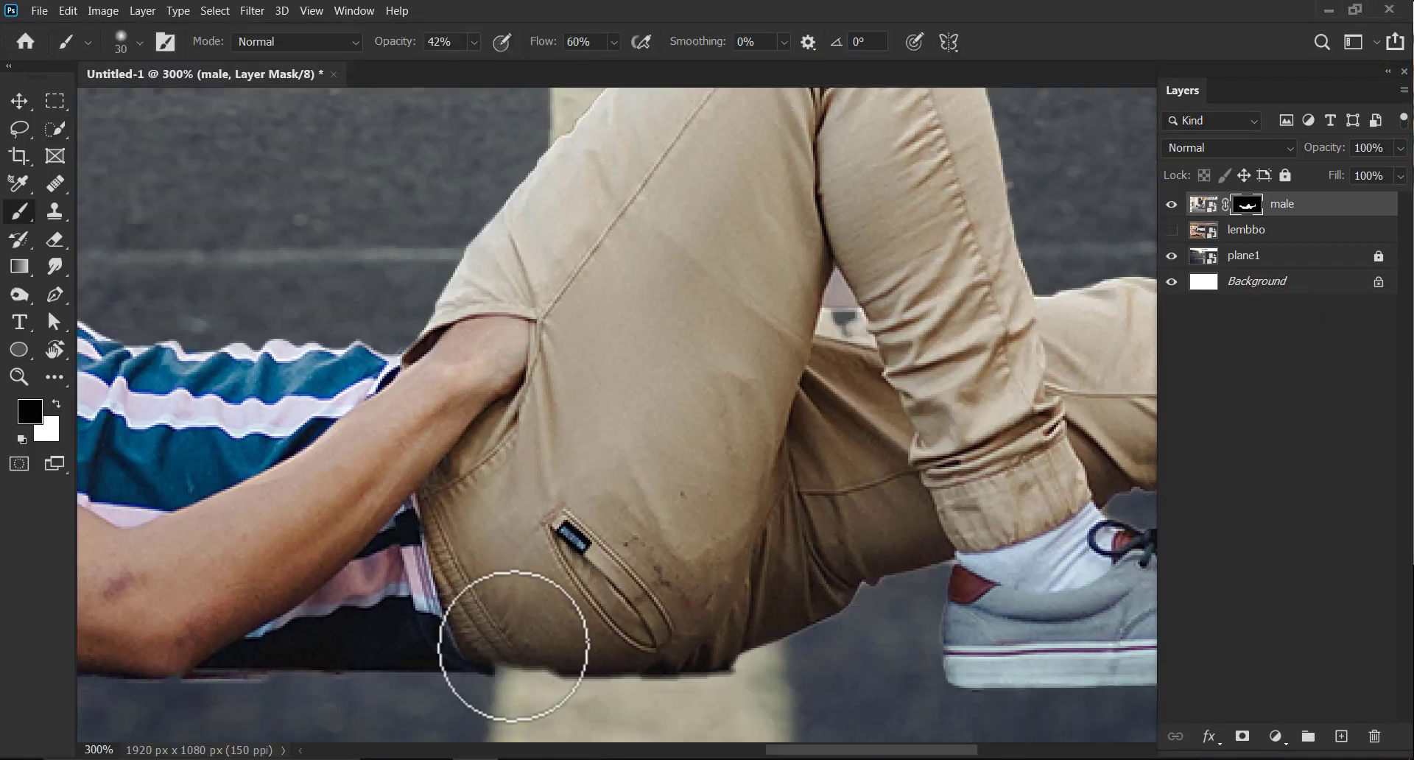
- Set a small white mask brush at 100% opacity and 100% flow
{"action": "key", "text": "x"}
{"action": "scroll", "coordinate": [474, 575], "scroll_direction": "down", "scroll_amount": 1}
{"action": "key", "text": "bracketleft"}
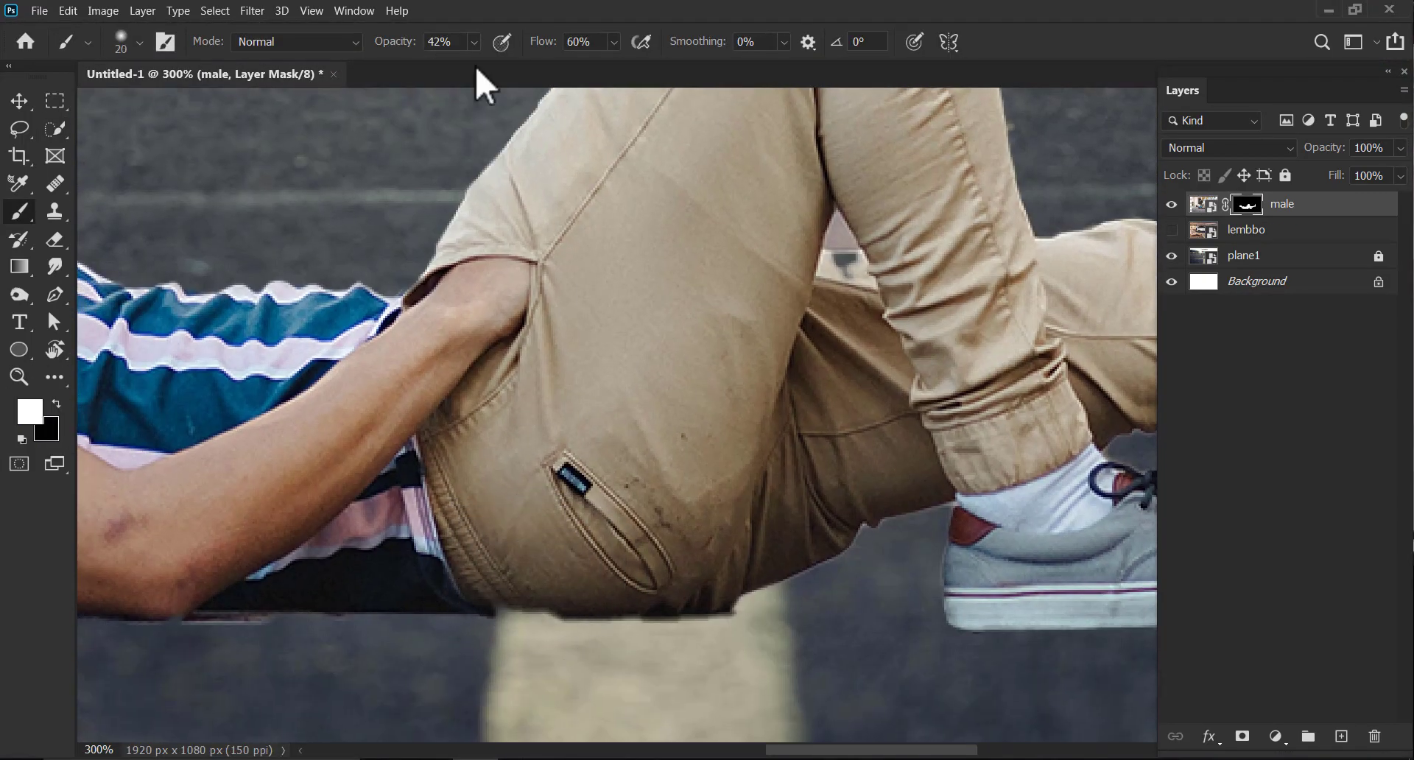
{"action": "key", "text": "0"}
{"action": "key", "text": "shift+0"}
{"action": "mouse_move", "coordinate": [677, 490]}
{"action": "left_mouse_down"}
{"action": "mouse_move", "coordinate": [470, 541]}
{"action": "mouse_move", "coordinate": [308, 670]}
{"action": "left_mouse_up"}
{"action": "key", "text": "bracketleft"}
{"action": "key", "text": "bracketleft"}
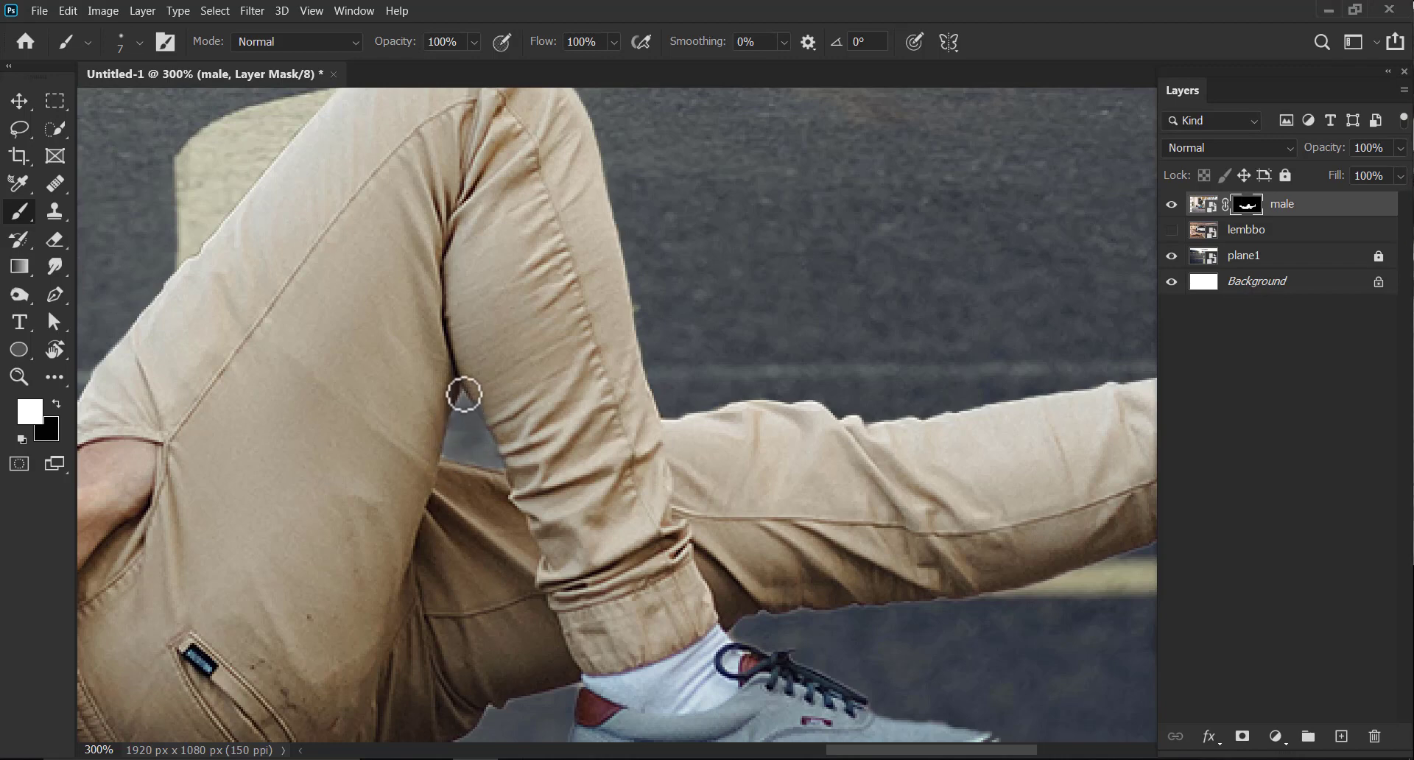
- Paint black on the mask to remove the dark smudge under the trousers
{"action": "key", "text": "x"}
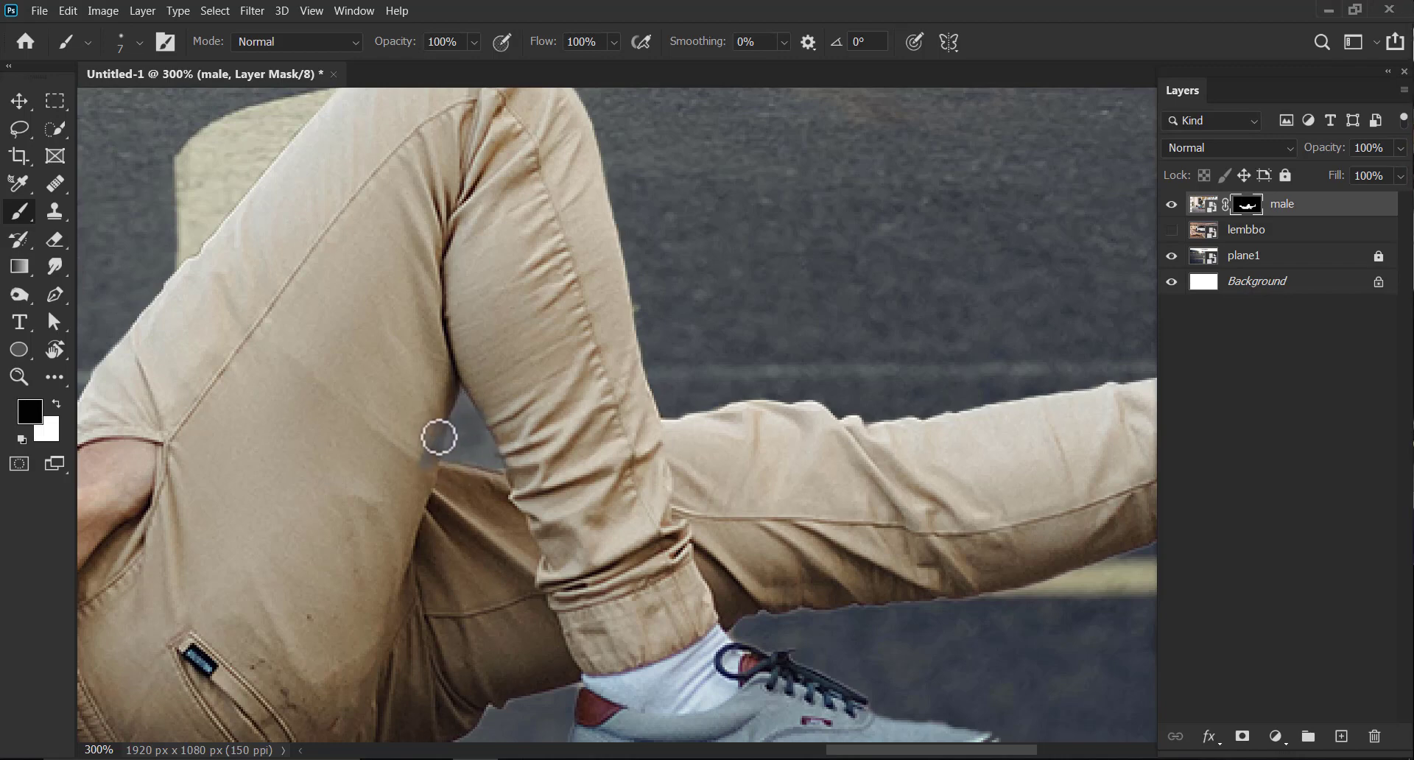
{"action": "mouse_move", "coordinate": [603, 457]}
{"action": "left_mouse_down"}
{"action": "mouse_move", "coordinate": [467, 479]}
{"action": "mouse_move", "coordinate": [552, 489]}
{"action": "mouse_move", "coordinate": [467, 452]}
{"action": "mouse_move", "coordinate": [568, 462]}
{"action": "left_mouse_up"}
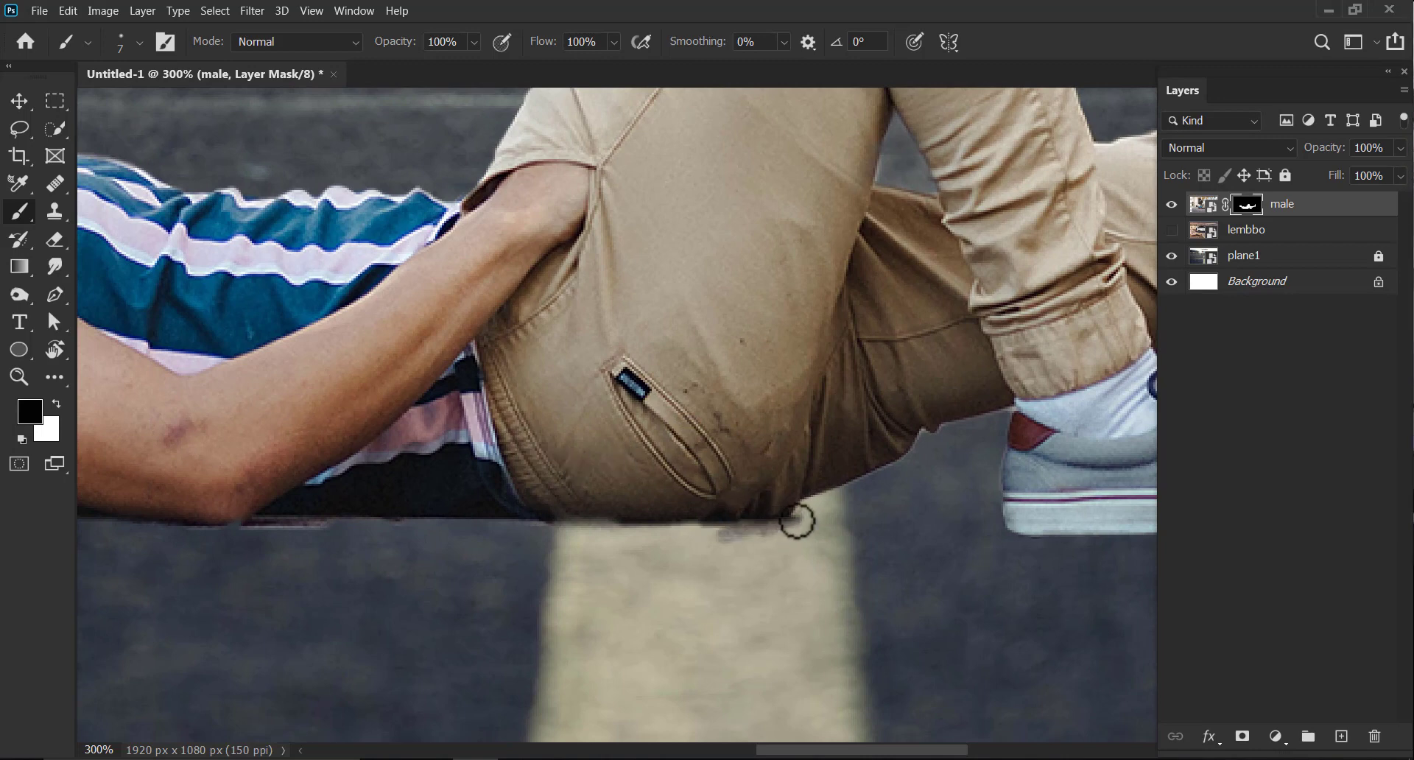
{"action": "left_click_drag", "start_coordinate": [723, 529], "coordinate": [783, 521]}
{"action": "key", "text": "x"}
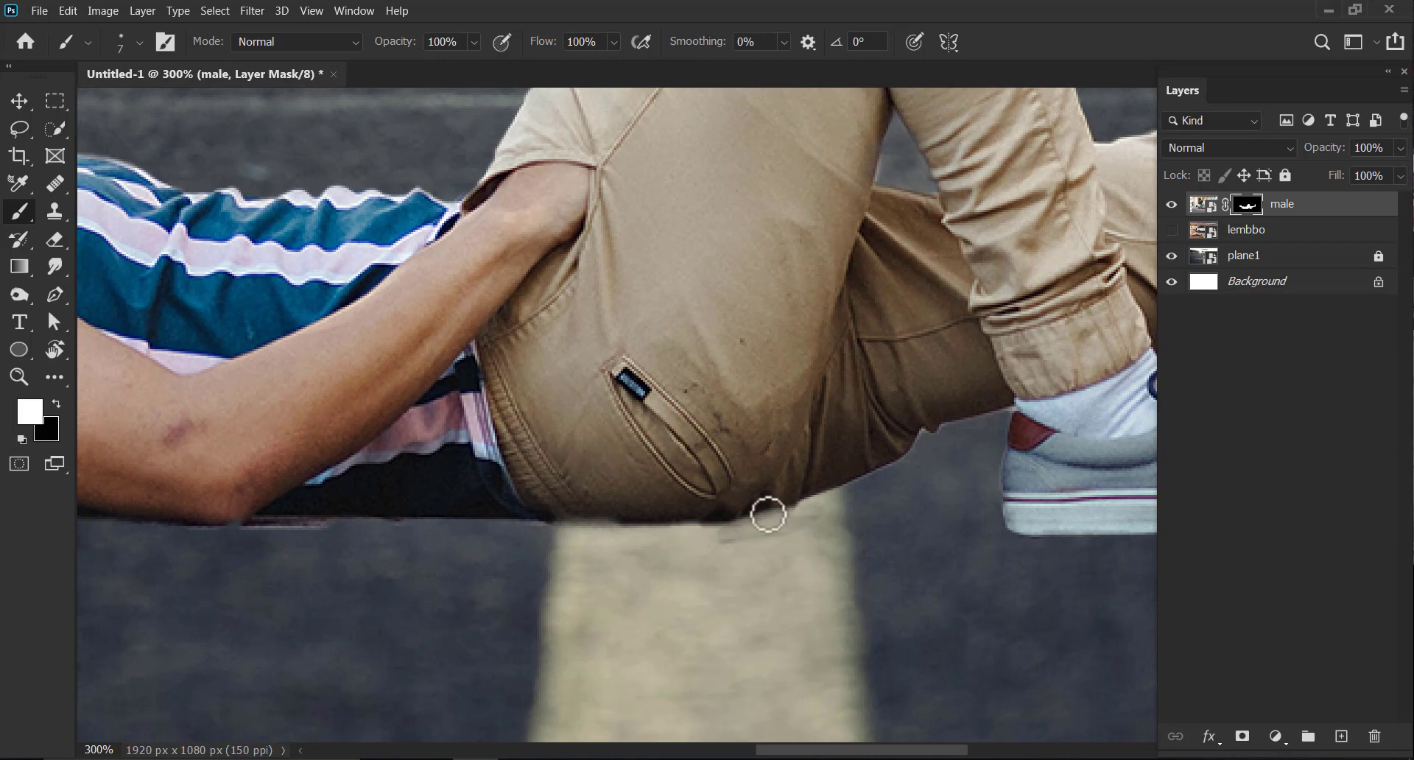
- Clean up the hair edge on the mask with a 3 px brush
{"action": "scroll", "coordinate": [381, 531], "scroll_direction": "left", "scroll_amount": 3}
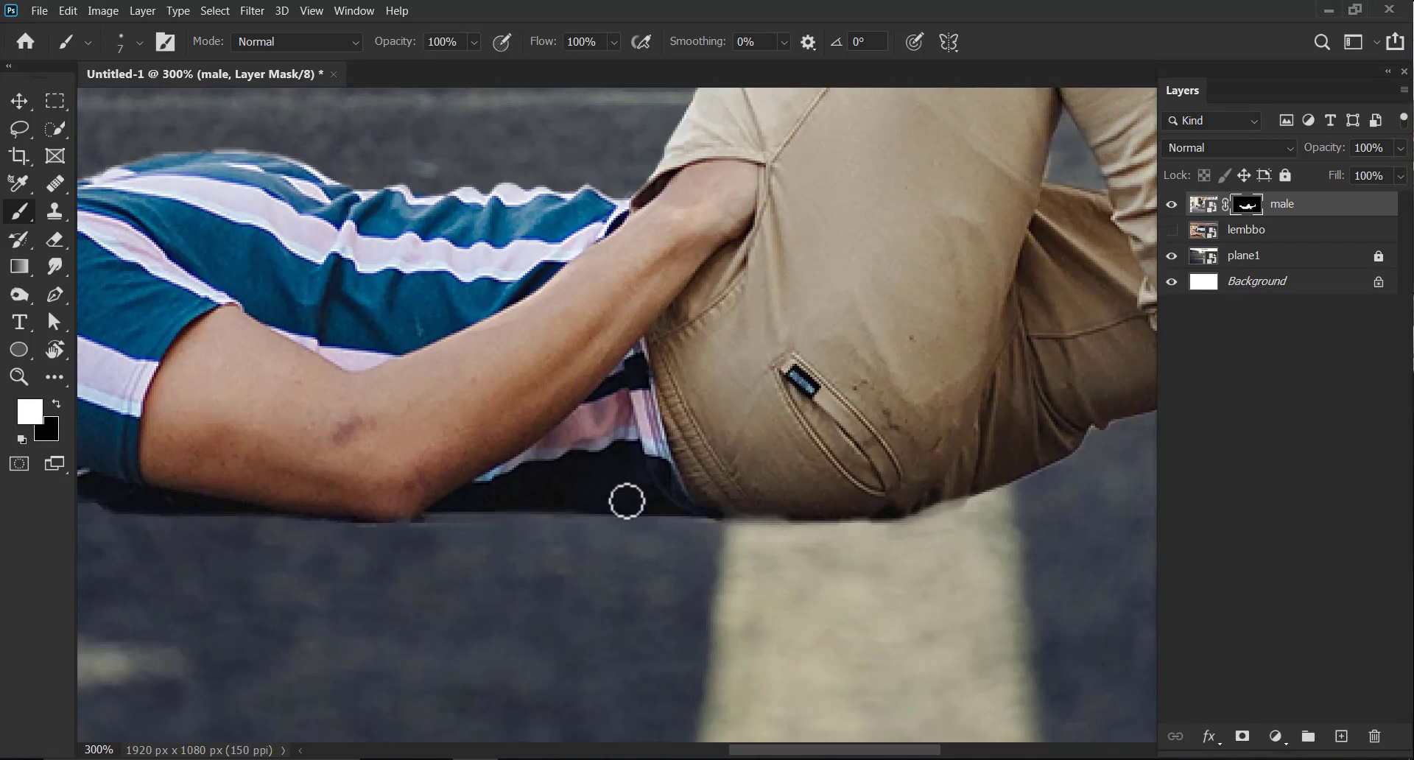
{"action": "scroll", "coordinate": [789, 529], "scroll_direction": "left", "scroll_amount": 7}
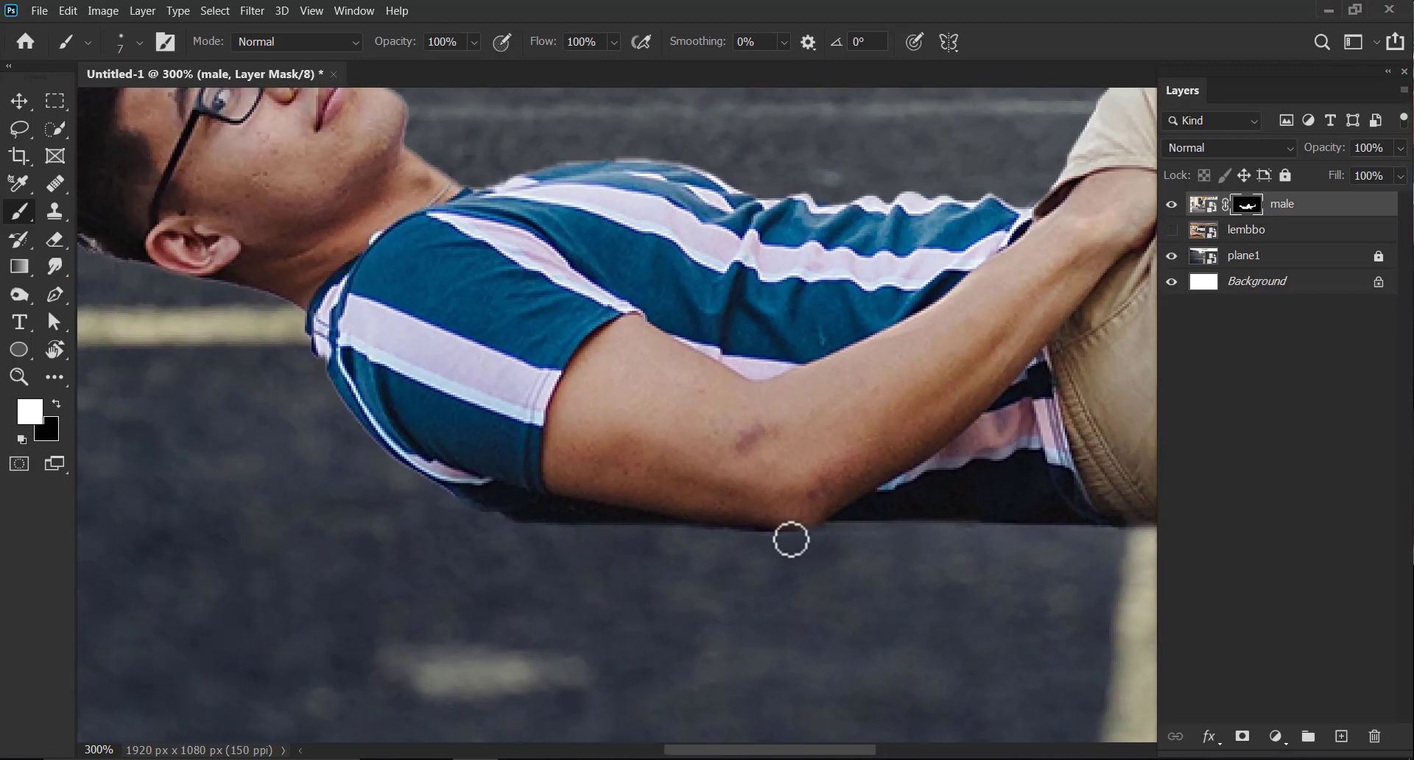
{"action": "key", "text": "x"}
{"action": "scroll", "coordinate": [512, 494], "scroll_direction": "up", "scroll_amount": 5}
{"action": "scroll", "coordinate": [512, 494], "scroll_direction": "left", "scroll_amount": 5}
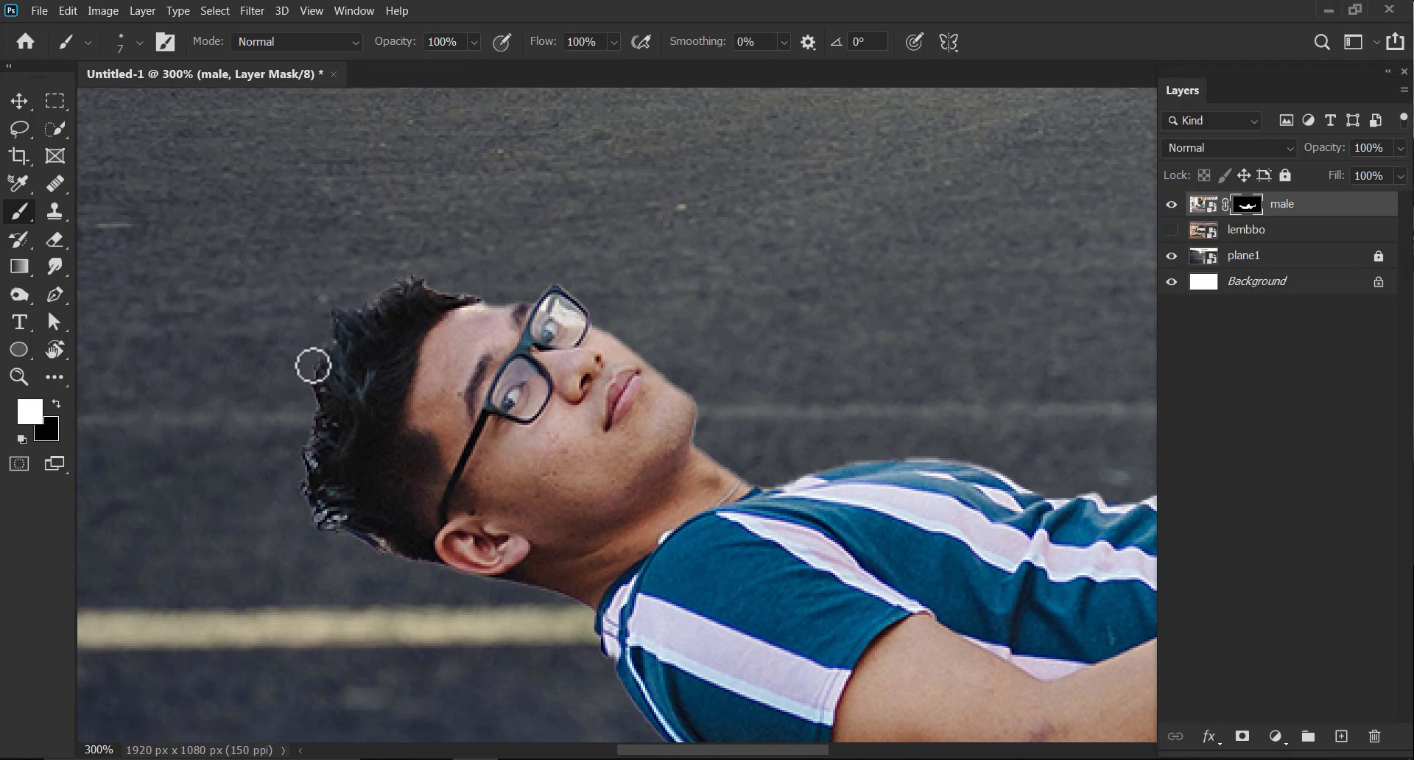
{"action": "left_click_drag", "start_coordinate": [321, 372], "coordinate": [315, 432]}
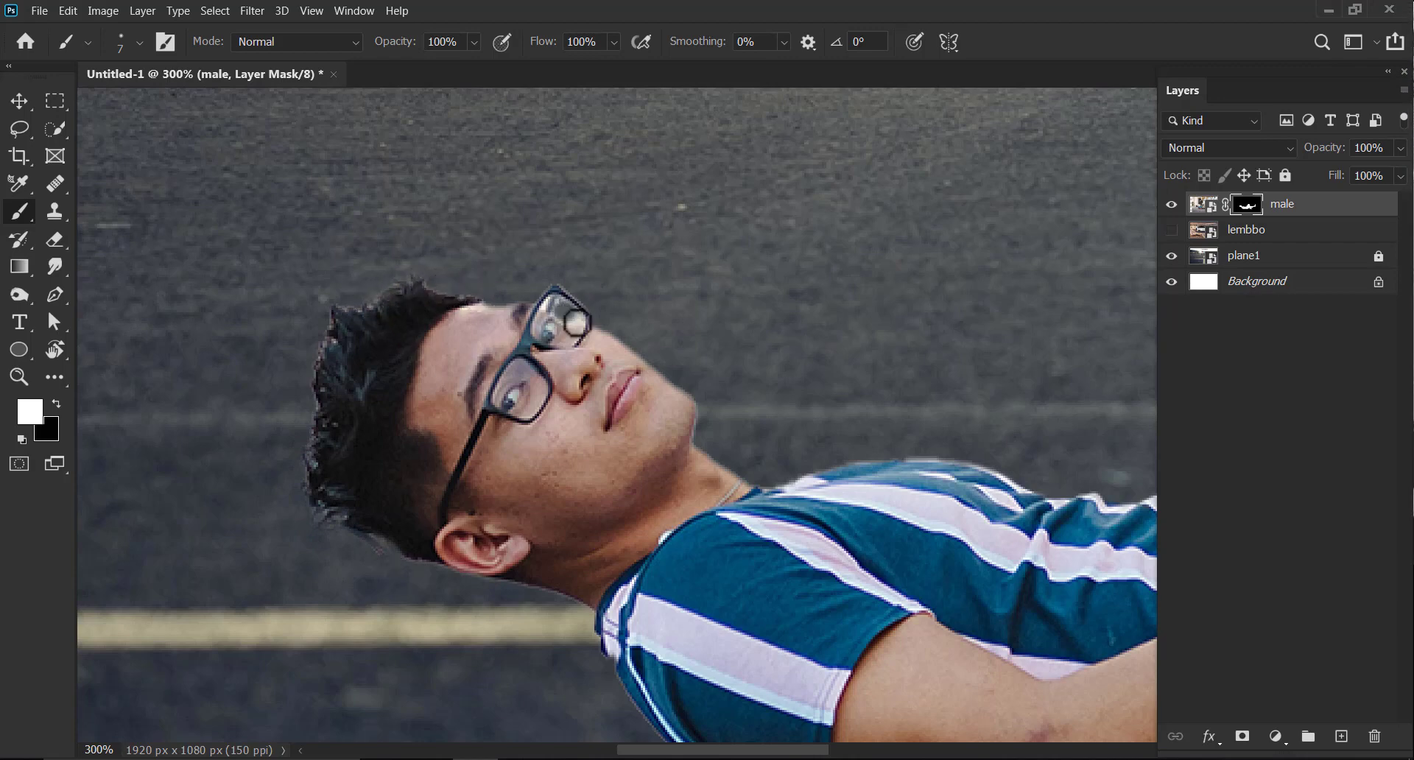
{"action": "right_click", "coordinate": [561, 316]}
{"action": "type", "text": "3"}
{"action": "key", "text": "Return"}
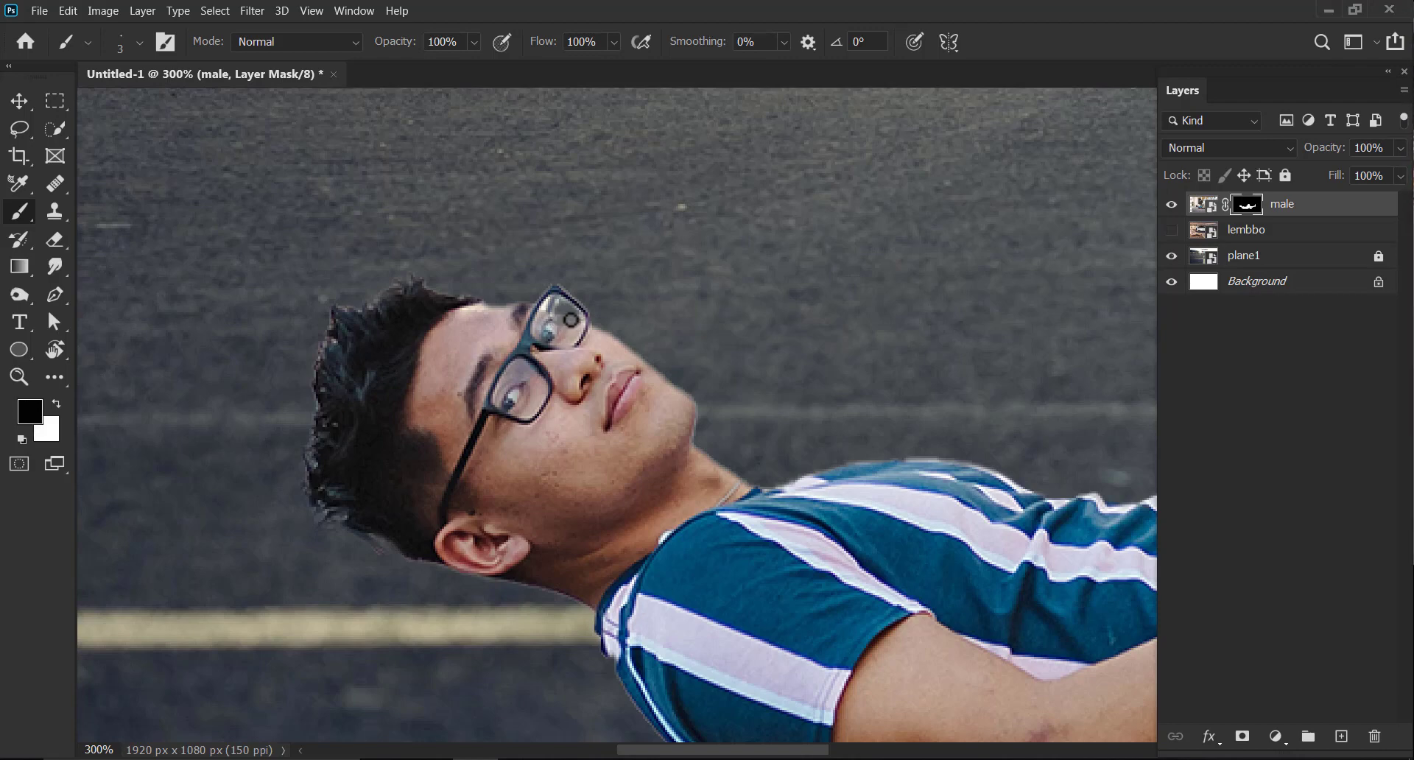
{"action": "left_click_drag", "start_coordinate": [547, 303], "coordinate": [442, 411]}
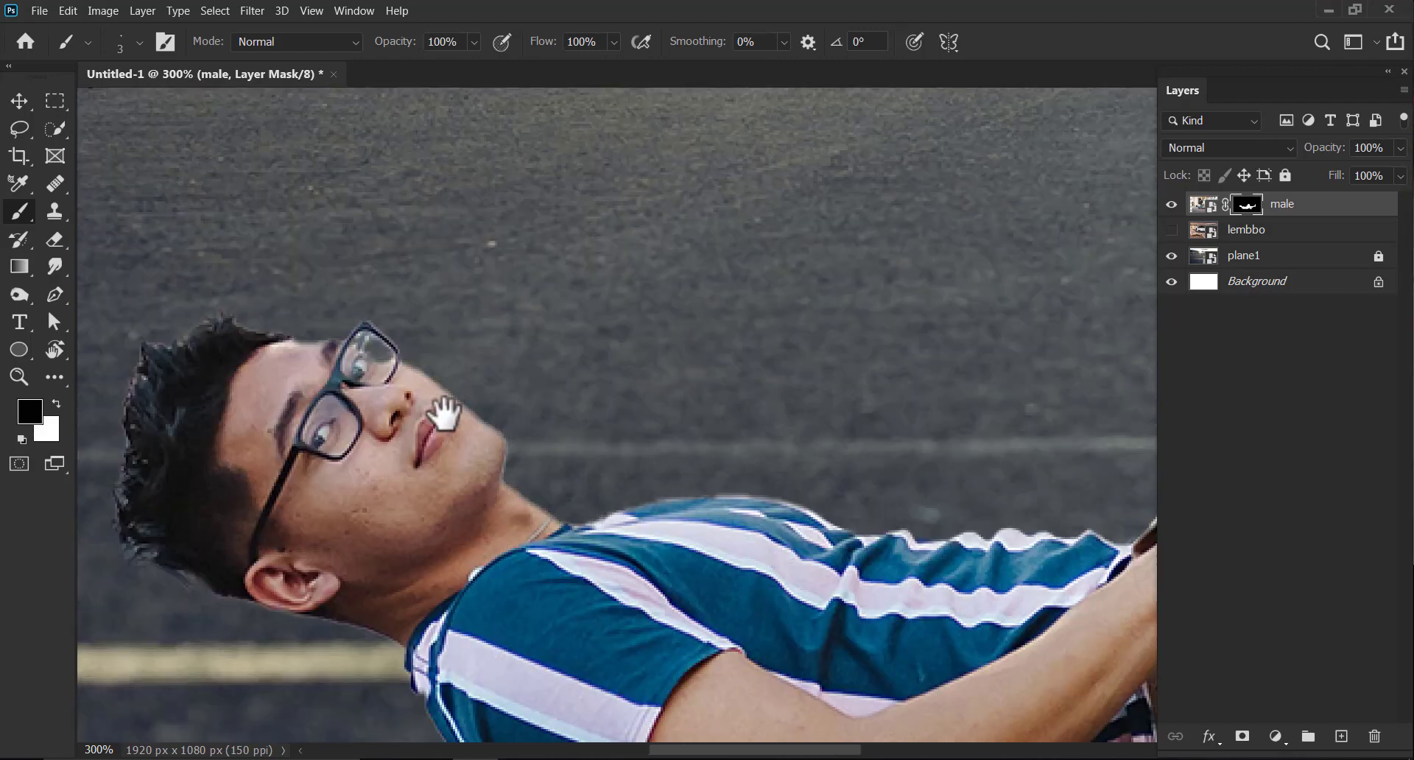
- Fit the image in view, scale the man to 113.62%, and centre him before the jet
{"action": "key", "text": "z"}
{"action": "left_click_drag", "start_coordinate": [670, 385], "coordinate": [638, 378]}
{"action": "key", "text": "ctrl+0"}
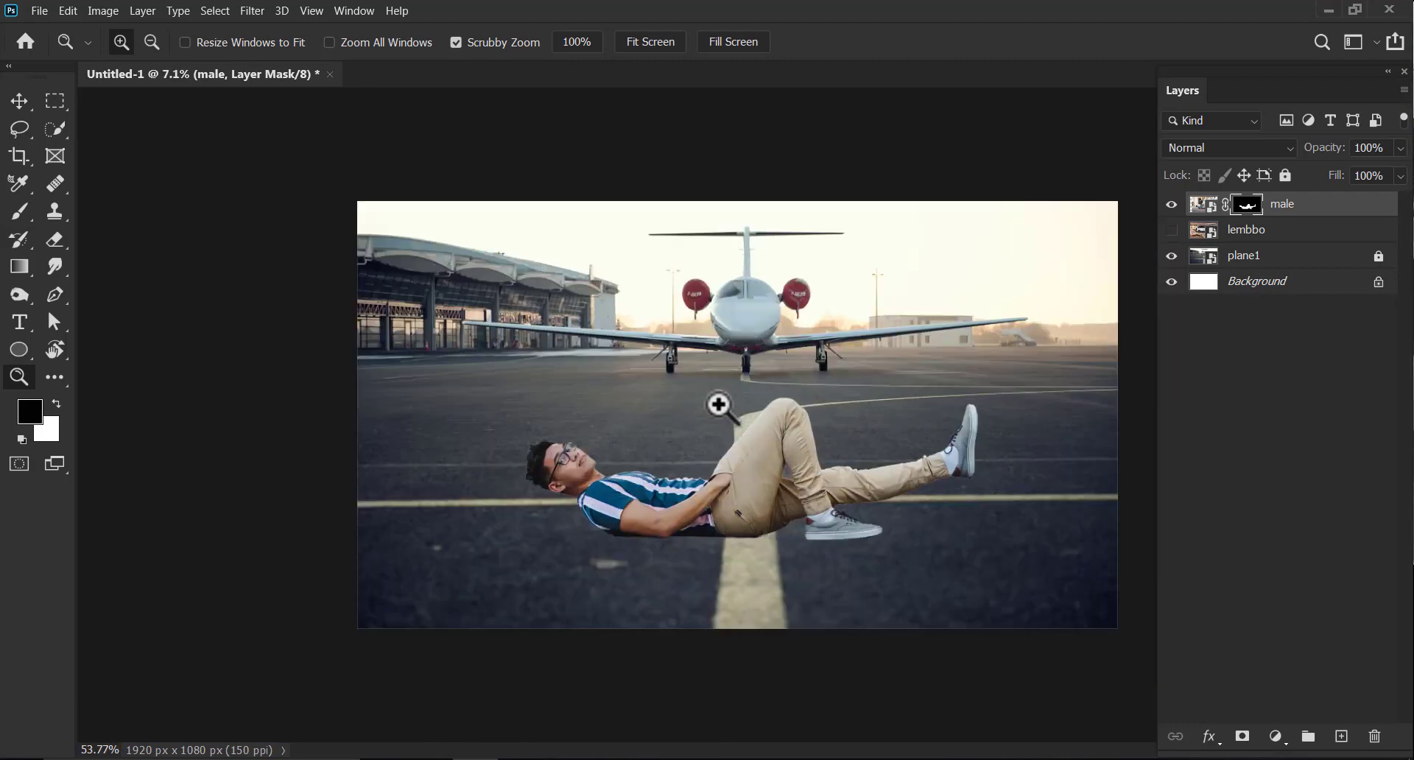
{"action": "key", "text": "ctrl+t"}
{"action": "mouse_move", "coordinate": [1075, 676]}
{"action": "left_mouse_down"}
{"action": "mouse_move", "coordinate": [1122, 689]}
{"action": "mouse_move", "coordinate": [1109, 709]}
{"action": "left_mouse_up"}
{"action": "left_click_drag", "start_coordinate": [858, 585], "coordinate": [780, 595]}
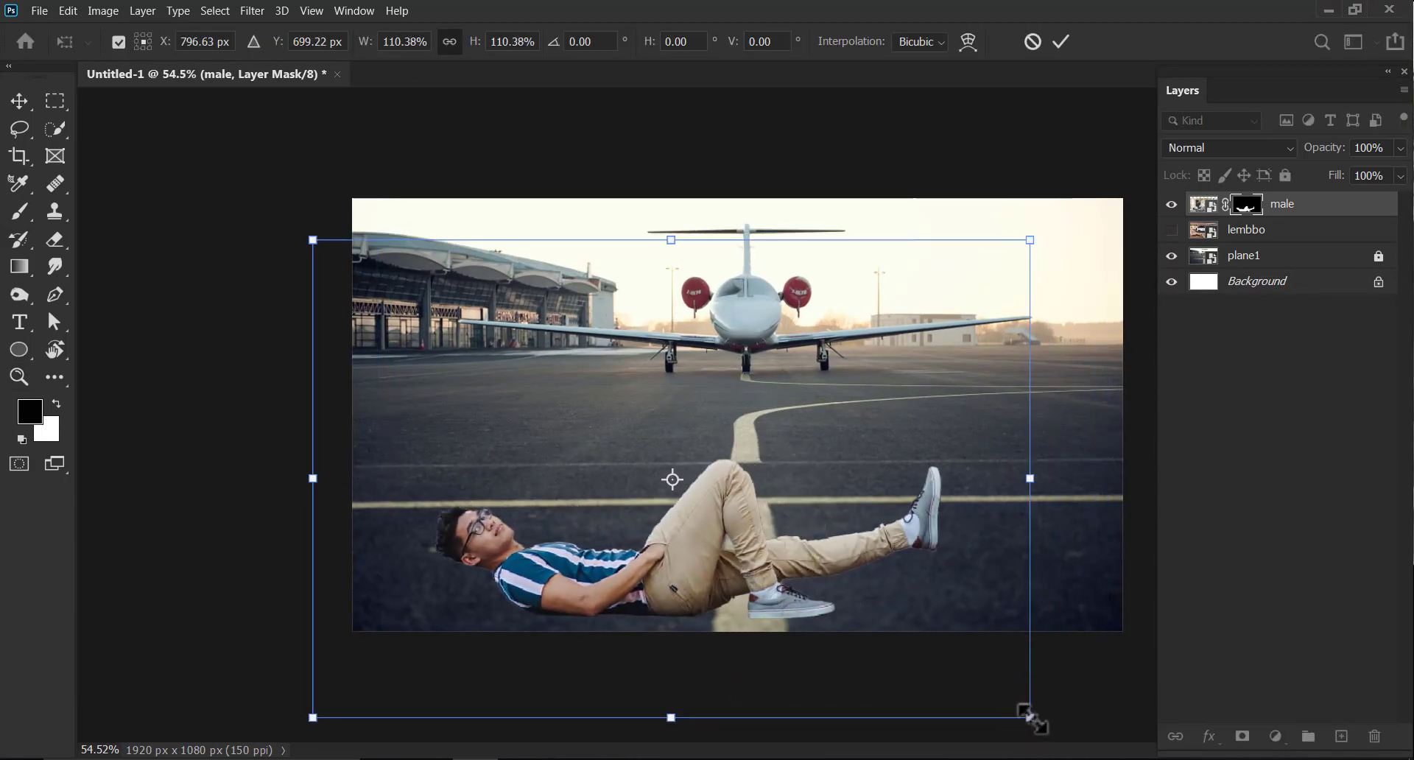
{"action": "left_click_drag", "start_coordinate": [1032, 718], "coordinate": [1051, 731]}
{"action": "mouse_move", "coordinate": [806, 590]}
{"action": "left_mouse_down"}
{"action": "mouse_move", "coordinate": [816, 601]}
{"action": "mouse_move", "coordinate": [801, 574]}
{"action": "left_mouse_up"}
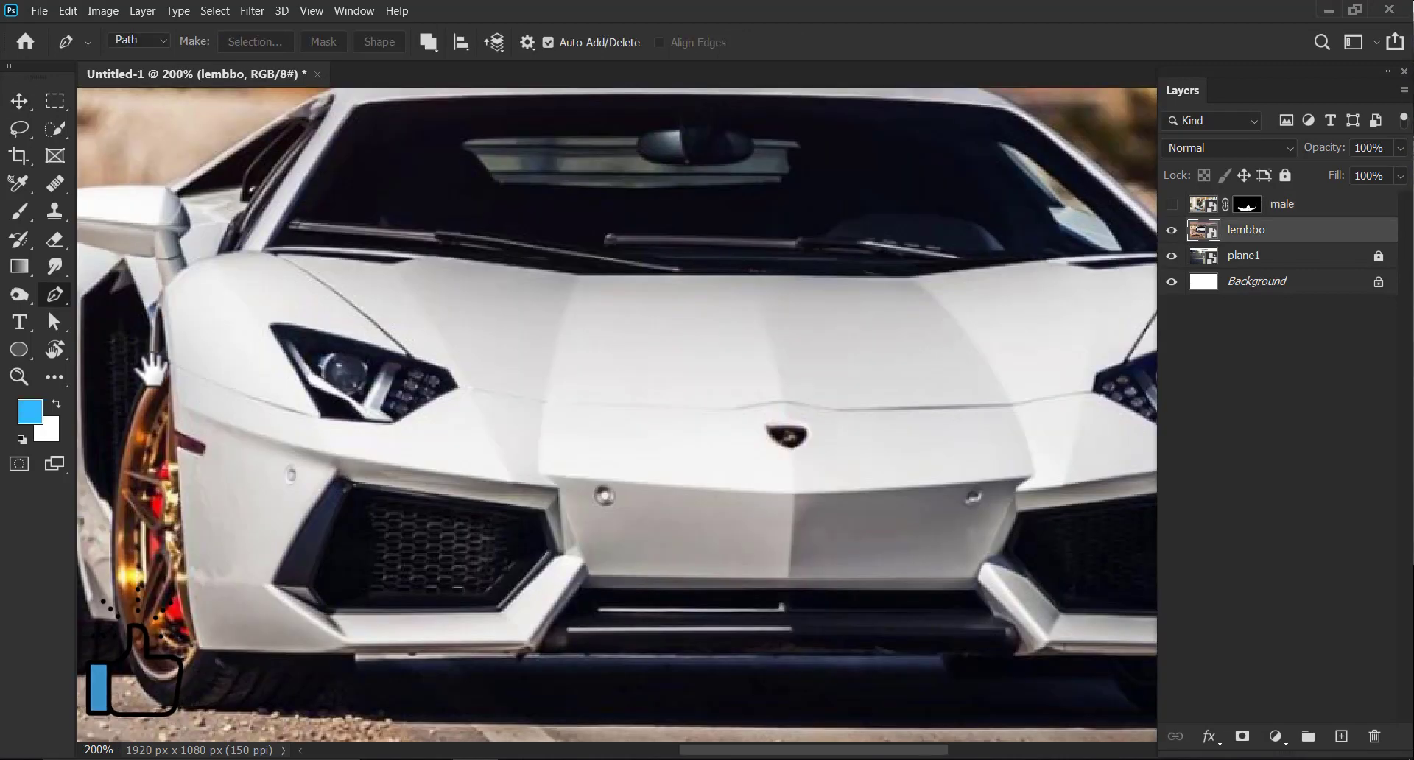
- Start a Pen path at the front tyre base and trace up the car's side
{"action": "left_click_drag", "start_coordinate": [148, 362], "coordinate": [300, 337]}
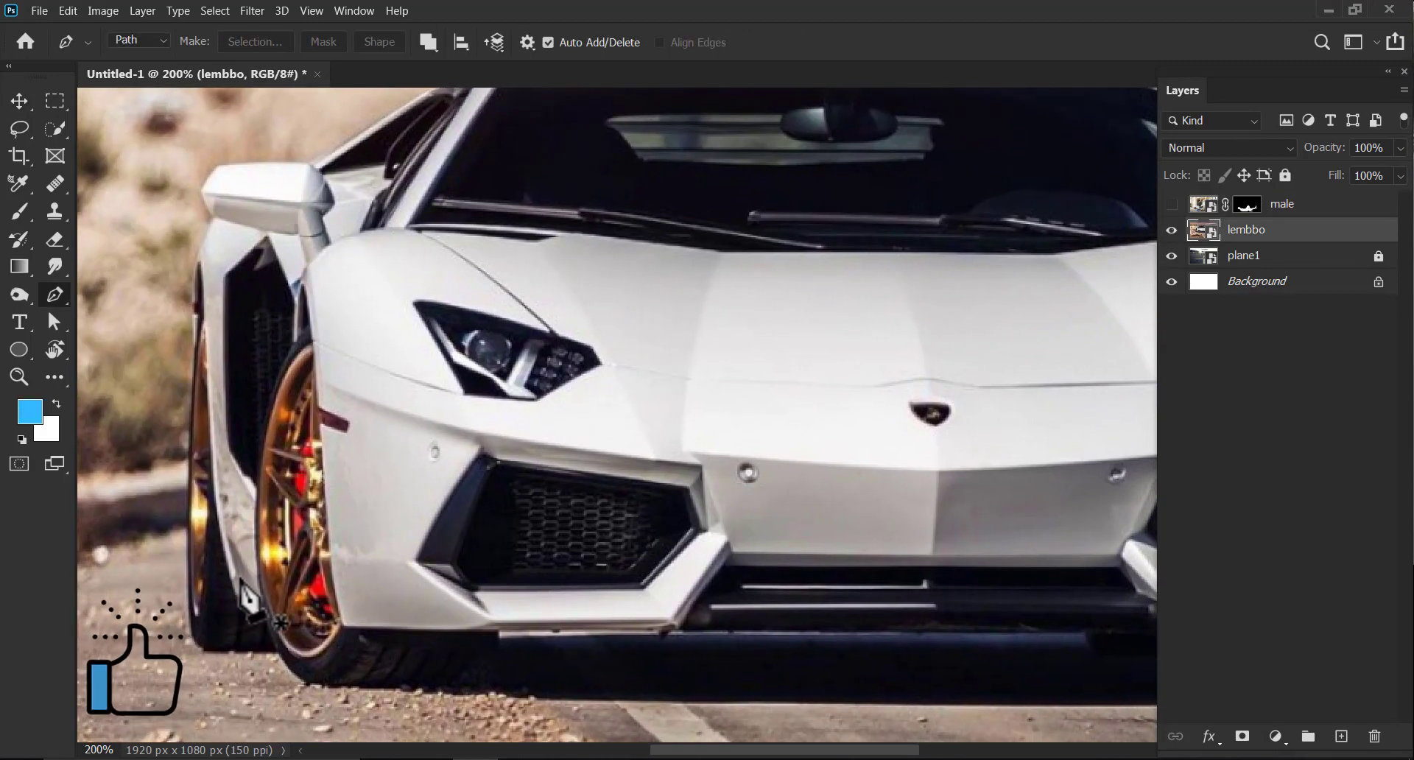
{"action": "key", "text": "ctrl+plus"}
{"action": "mouse_move", "coordinate": [392, 543]}
{"action": "left_mouse_down"}
{"action": "mouse_move", "coordinate": [477, 417]}
{"action": "mouse_move", "coordinate": [515, 430]}
{"action": "left_mouse_up"}
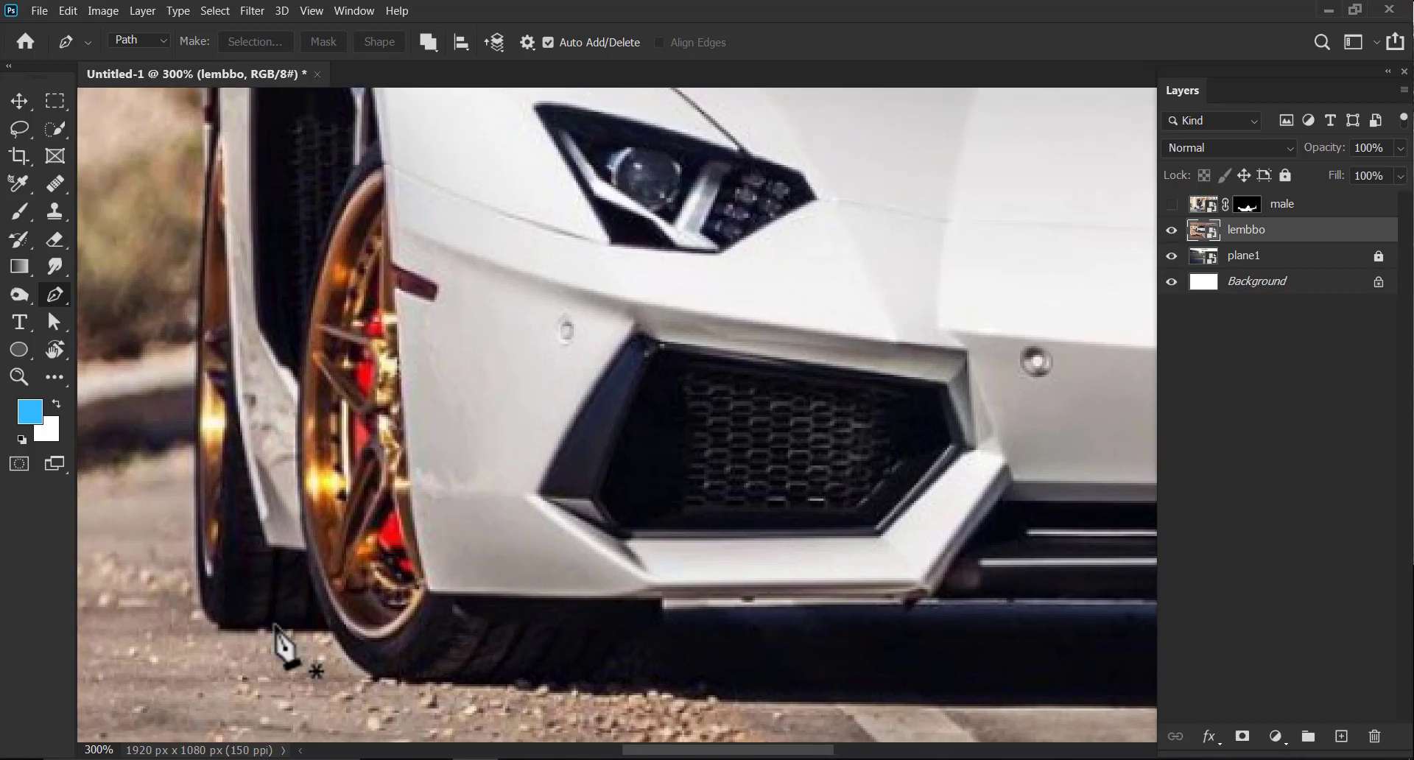
{"action": "left_click", "coordinate": [333, 632]}
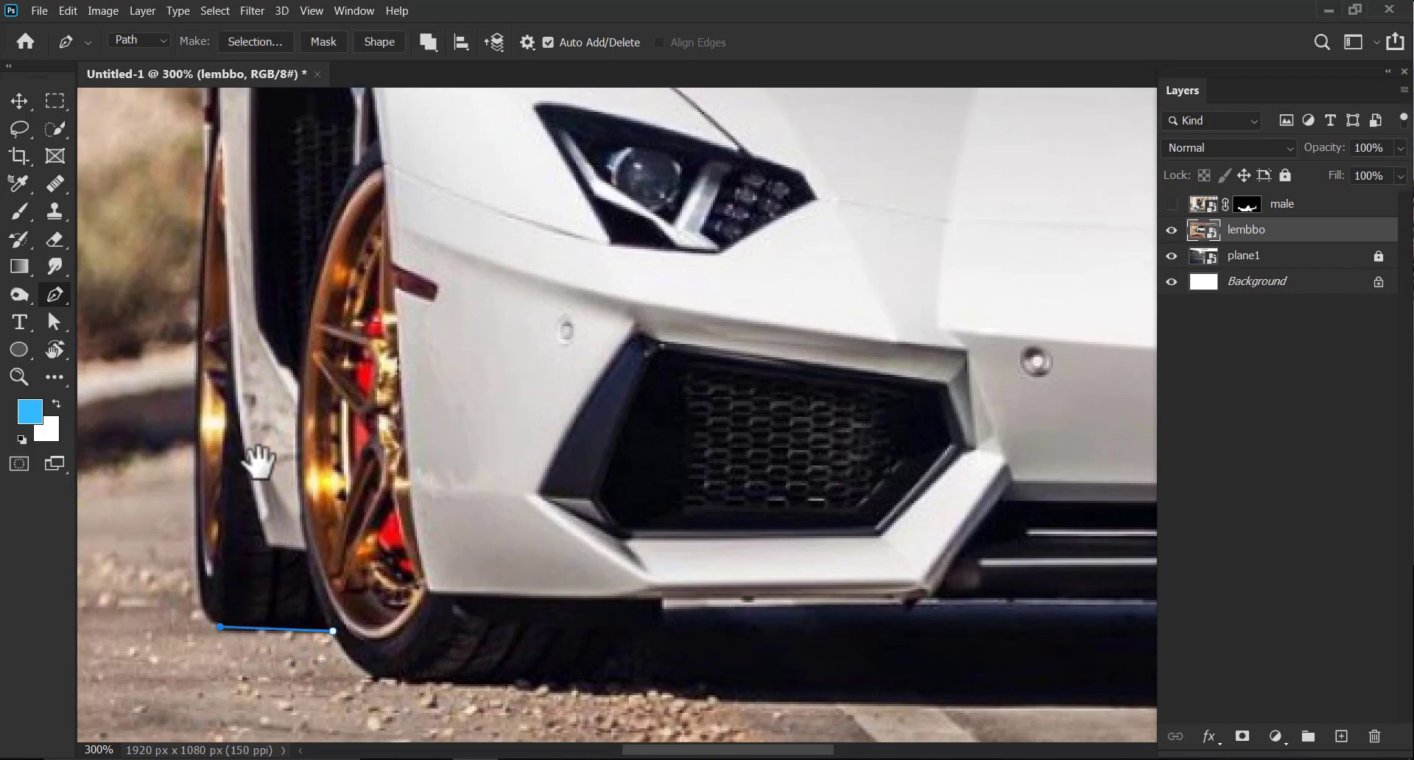
{"action": "left_click_drag", "start_coordinate": [289, 437], "coordinate": [314, 450]}
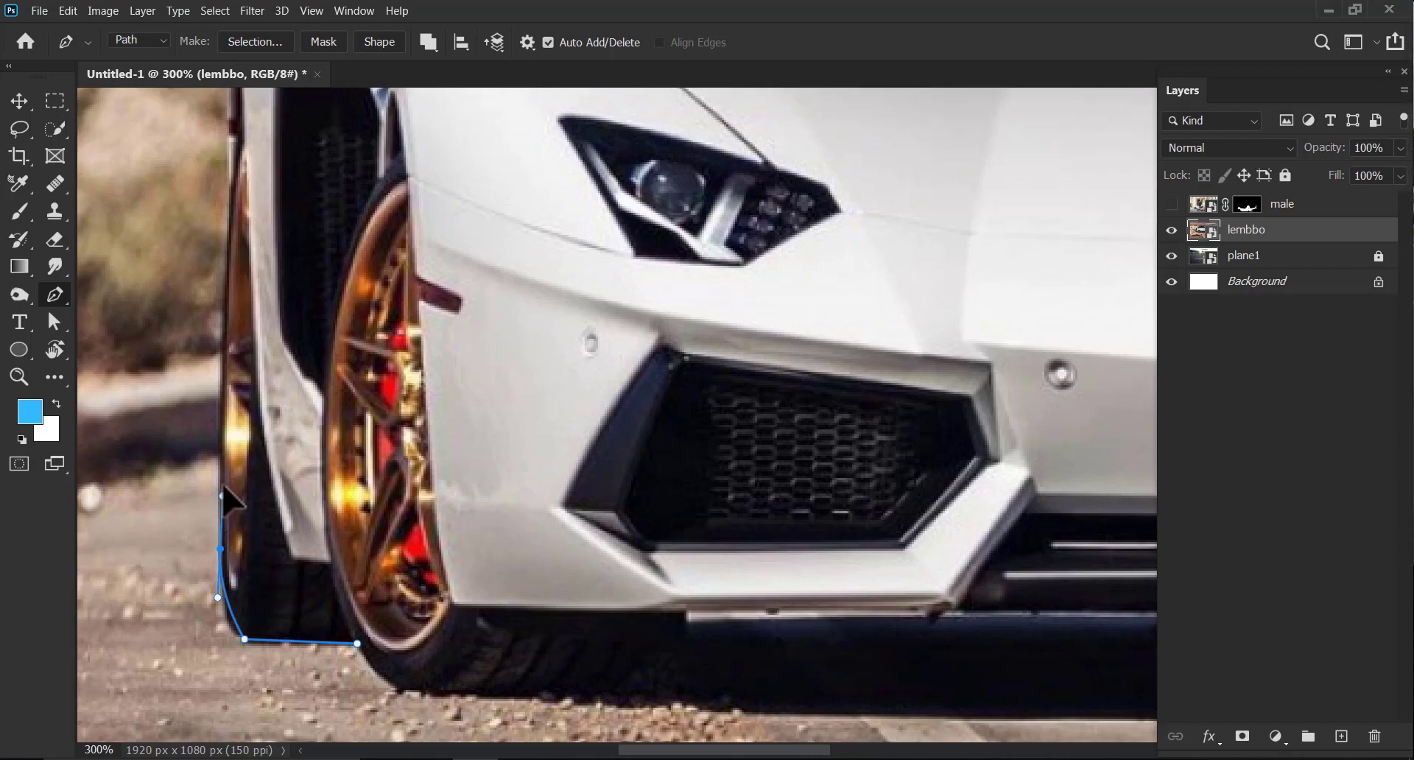
{"action": "left_click_drag", "start_coordinate": [211, 278], "coordinate": [134, 574]}
{"action": "left_click", "coordinate": [156, 476]}
{"action": "left_click", "coordinate": [155, 353]}
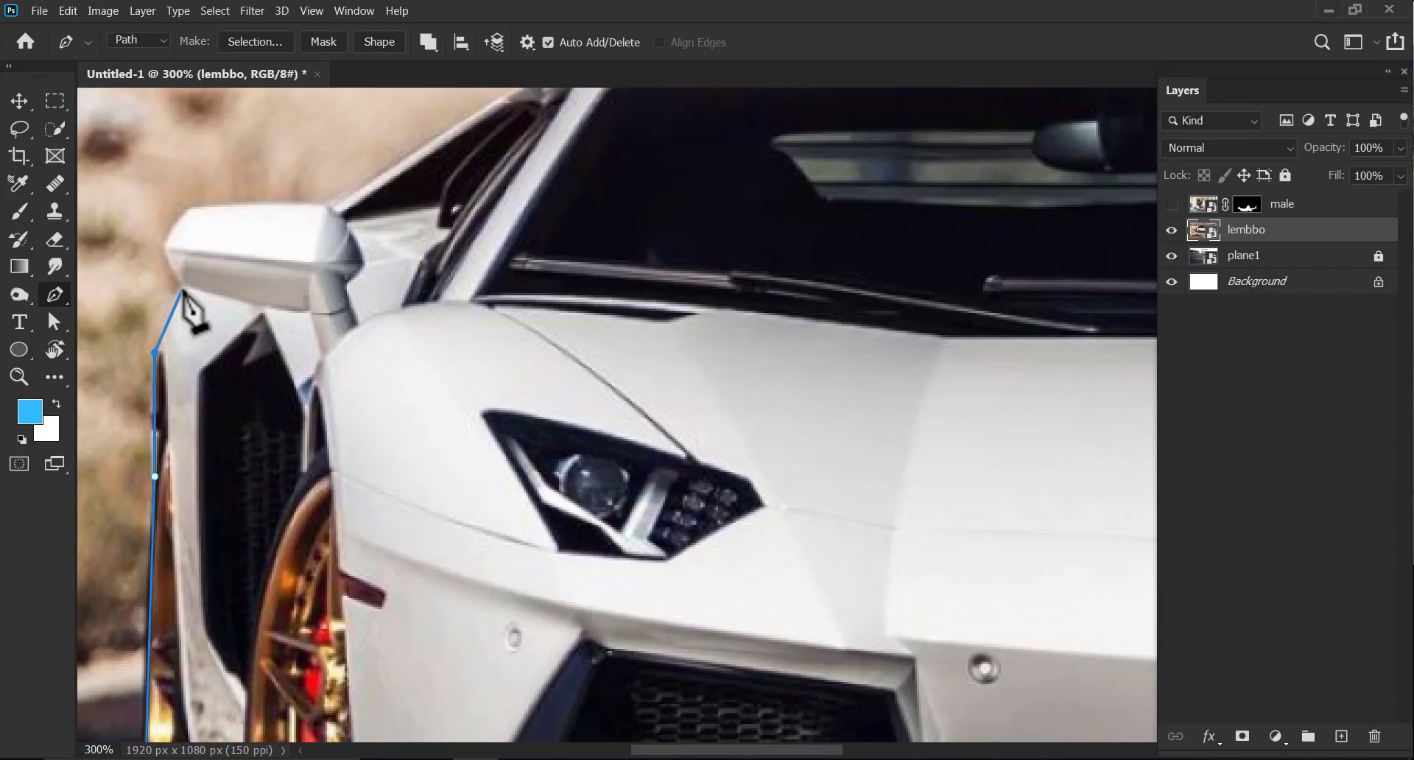
{"action": "mouse_move", "coordinate": [197, 308]}
{"action": "left_mouse_down"}
{"action": "mouse_move", "coordinate": [166, 232]}
{"action": "mouse_move", "coordinate": [458, 126]}
{"action": "left_mouse_up"}
{"action": "key", "text": "ctrl+z"}
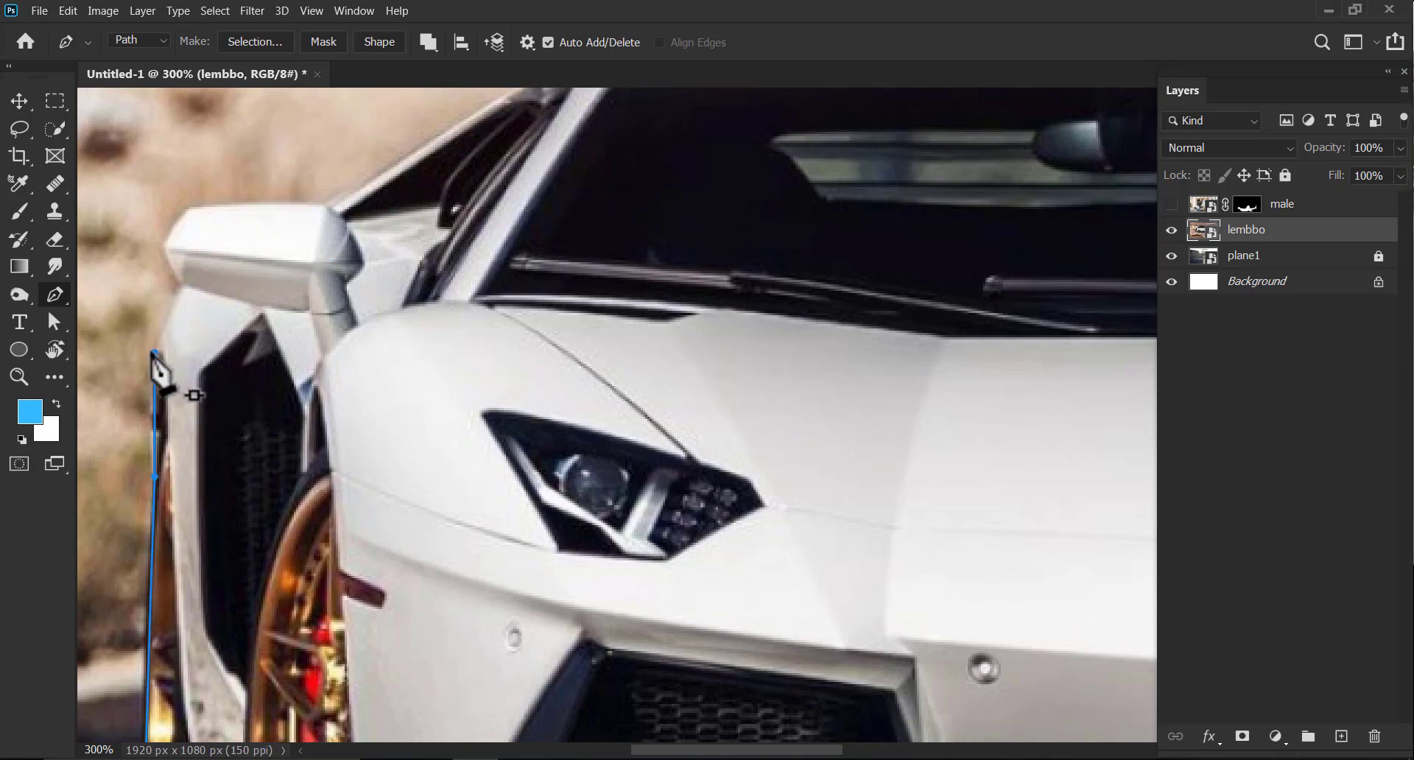
{"action": "left_click", "coordinate": [186, 287]}
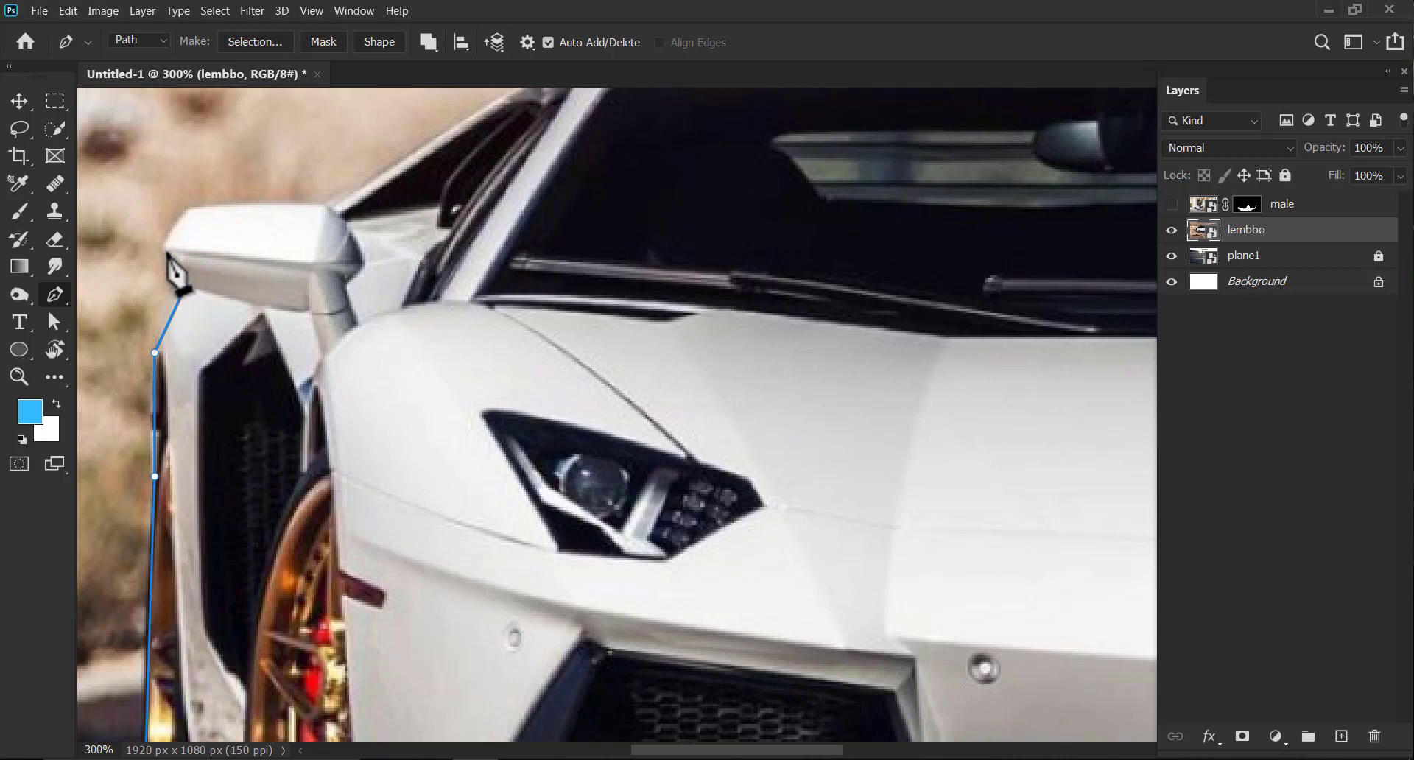
{"action": "left_click", "coordinate": [166, 254]}
{"action": "left_click", "coordinate": [170, 238]}
{"action": "left_click", "coordinate": [332, 210]}
- Continue the Pen path along the roofline and down the windshield pillar
{"action": "left_click_drag", "start_coordinate": [300, 266], "coordinate": [206, 376]}
{"action": "left_click", "coordinate": [395, 274]}
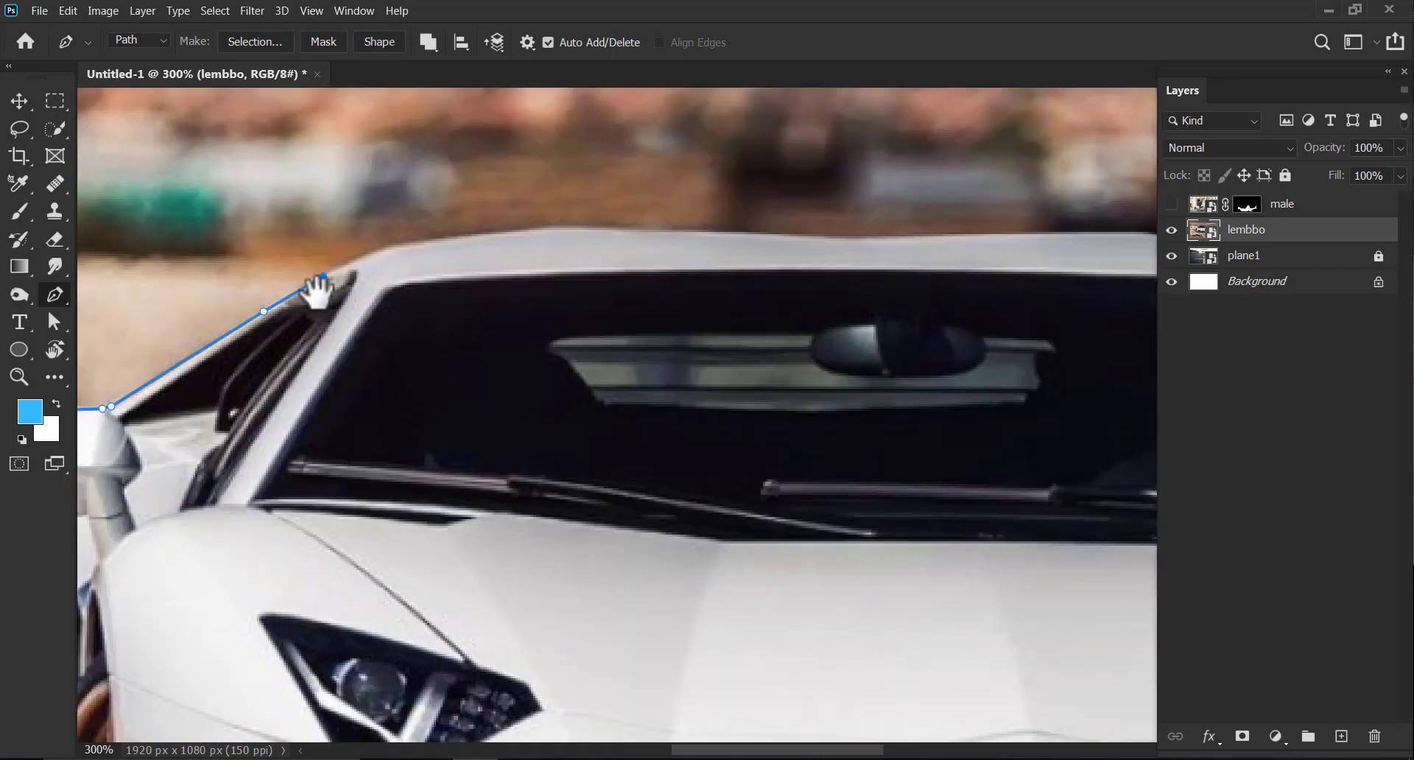
{"action": "left_click_drag", "start_coordinate": [315, 294], "coordinate": [245, 315]}
{"action": "left_click", "coordinate": [490, 254]}
{"action": "left_click_drag", "start_coordinate": [531, 254], "coordinate": [382, 294]}
{"action": "left_click", "coordinate": [622, 300]}
{"action": "mouse_move", "coordinate": [621, 300]}
{"action": "left_mouse_down"}
{"action": "mouse_move", "coordinate": [499, 287]}
{"action": "mouse_move", "coordinate": [643, 264]}
{"action": "left_mouse_up"}
{"action": "left_click", "coordinate": [602, 243]}
{"action": "left_click", "coordinate": [648, 278]}
{"action": "left_click", "coordinate": [694, 313]}
- Trace the outline around the side mirror and along the fender edge
{"action": "left_click_drag", "start_coordinate": [884, 488], "coordinate": [957, 582]}
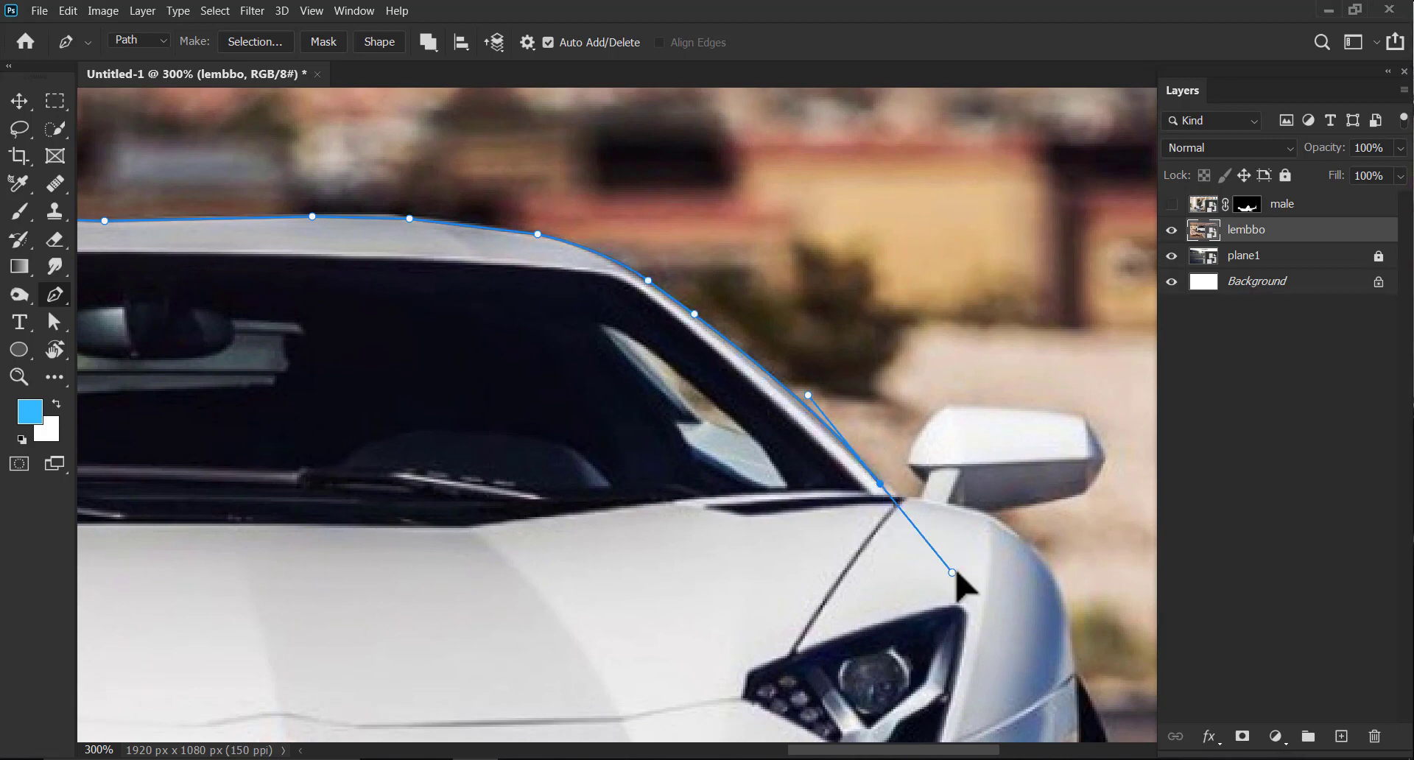
{"action": "key", "text": "alt"}
{"action": "left_click", "coordinate": [835, 509], "text": "alt"}
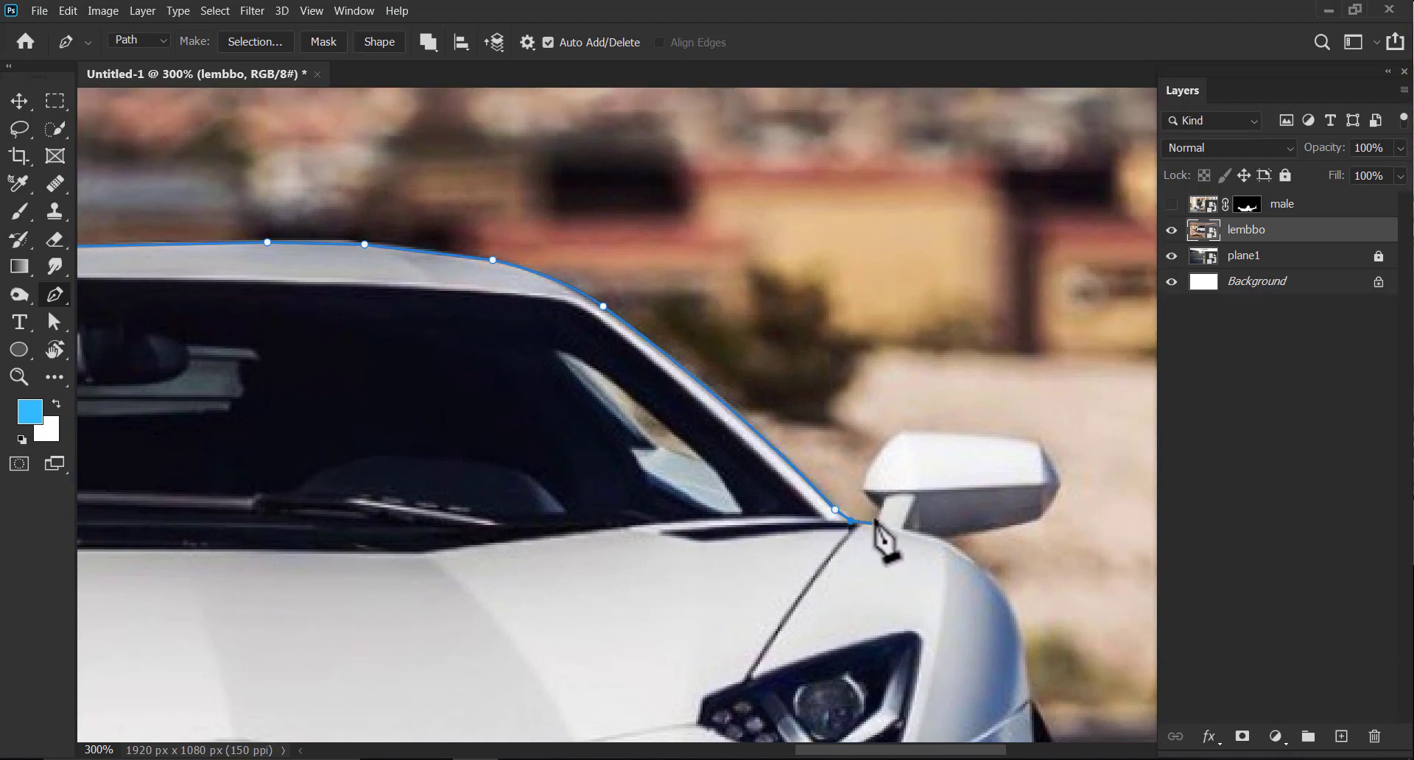
{"action": "left_click", "coordinate": [874, 523]}
{"action": "left_click", "coordinate": [879, 507]}
{"action": "left_click", "coordinate": [864, 489]}
{"action": "left_click_drag", "start_coordinate": [906, 434], "coordinate": [945, 432]}
{"action": "left_click", "coordinate": [1039, 440]}
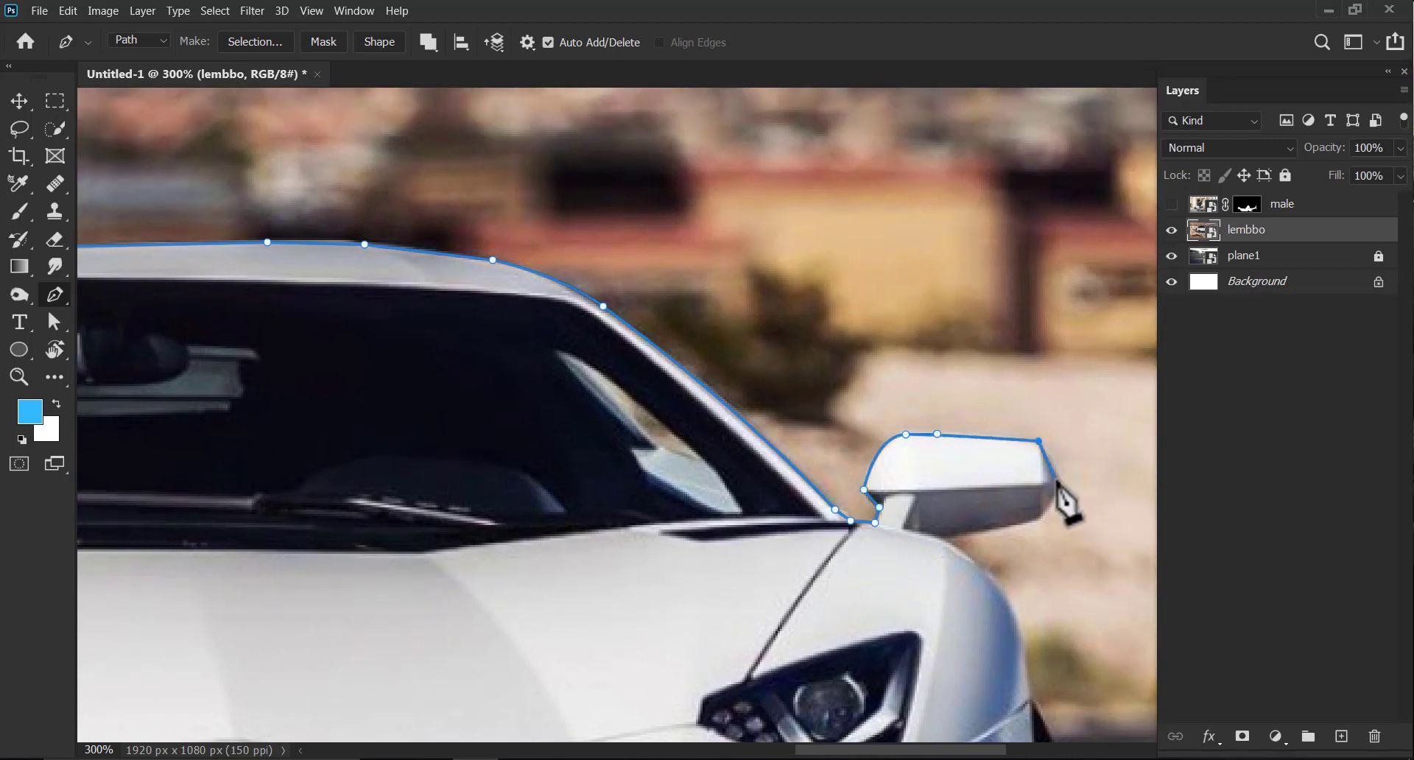
{"action": "left_click", "coordinate": [1060, 479]}
{"action": "left_click_drag", "start_coordinate": [942, 536], "coordinate": [981, 553]}
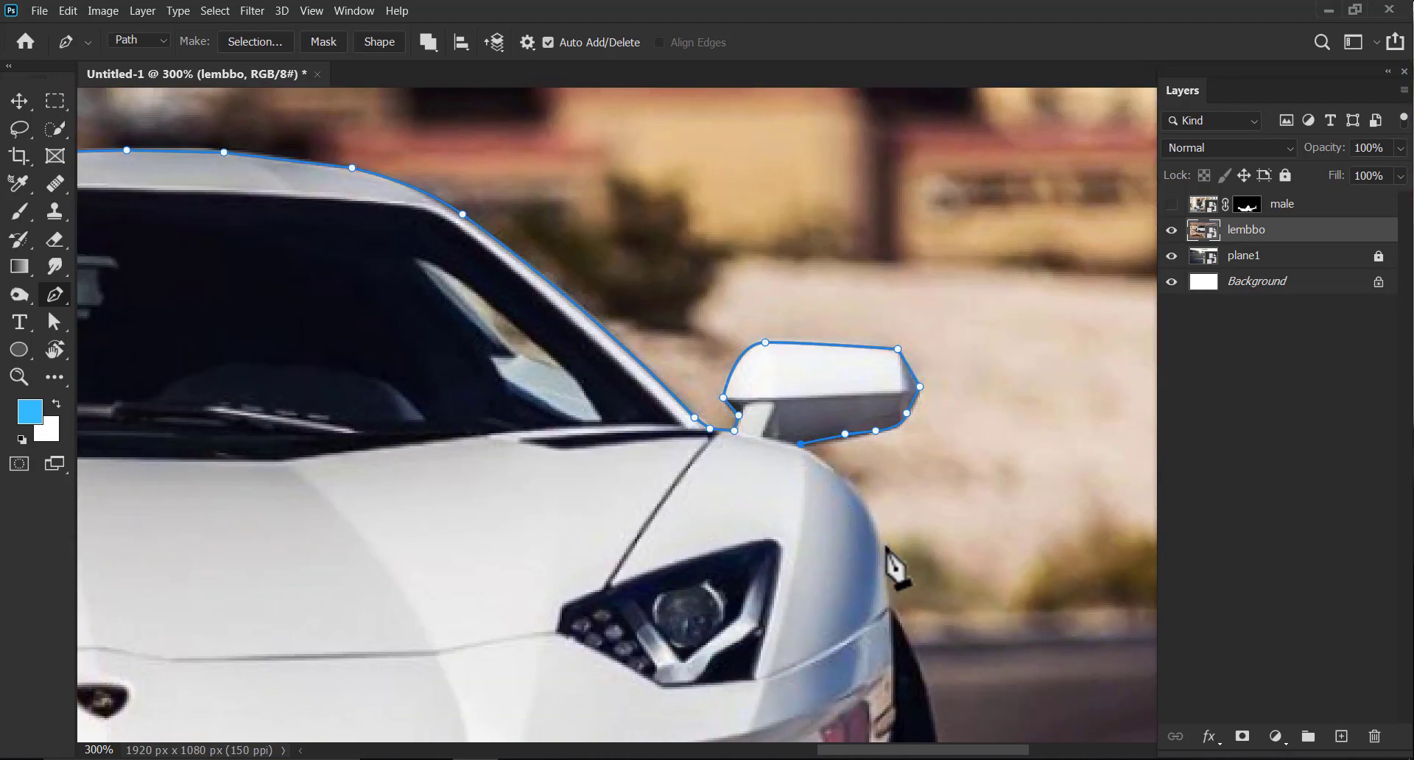
{"action": "left_click_drag", "start_coordinate": [885, 545], "coordinate": [910, 615]}
{"action": "scroll", "coordinate": [911, 614], "scroll_direction": "down", "scroll_amount": 2}
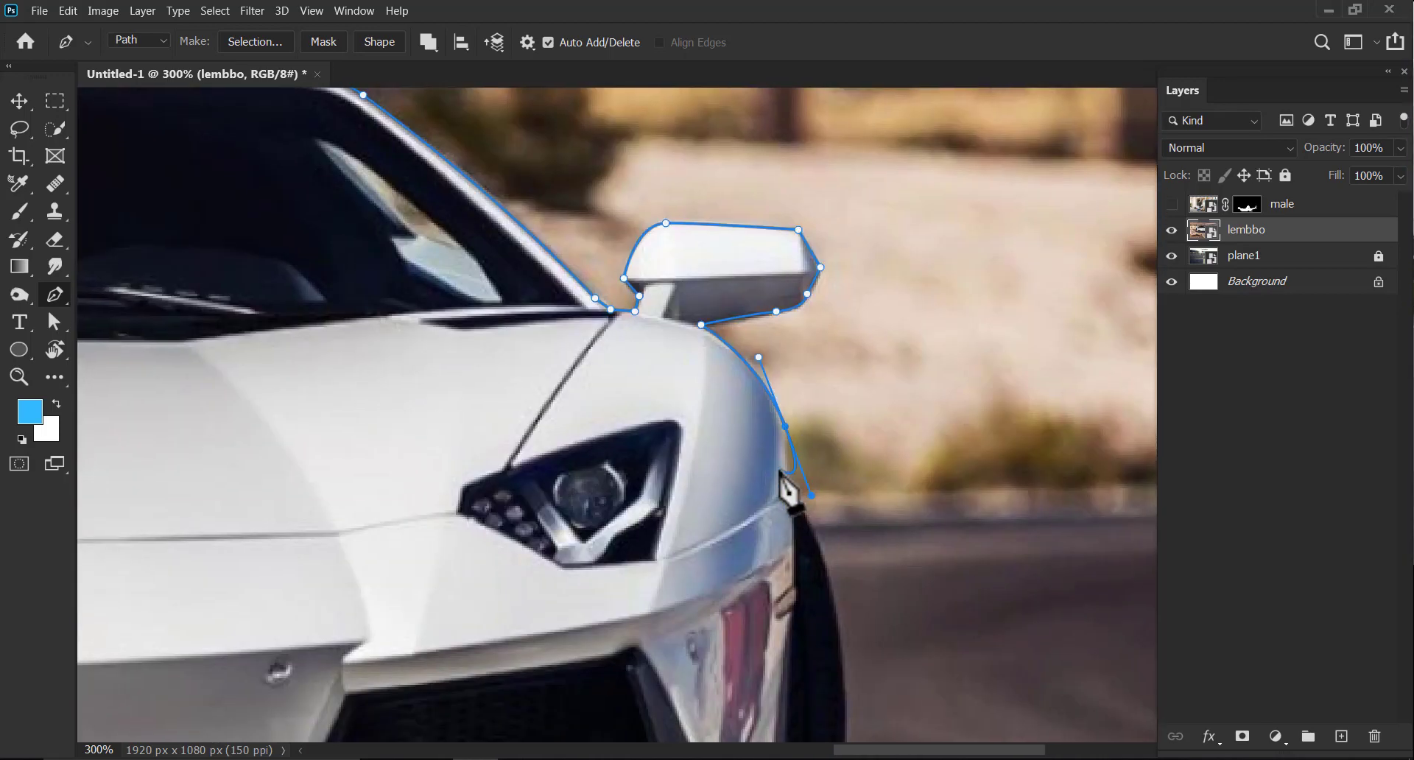
{"action": "left_click", "coordinate": [785, 427], "text": "alt"}
- Trace the outline around the tyre and under the bumper
{"action": "left_click_drag", "start_coordinate": [821, 498], "coordinate": [791, 338]}
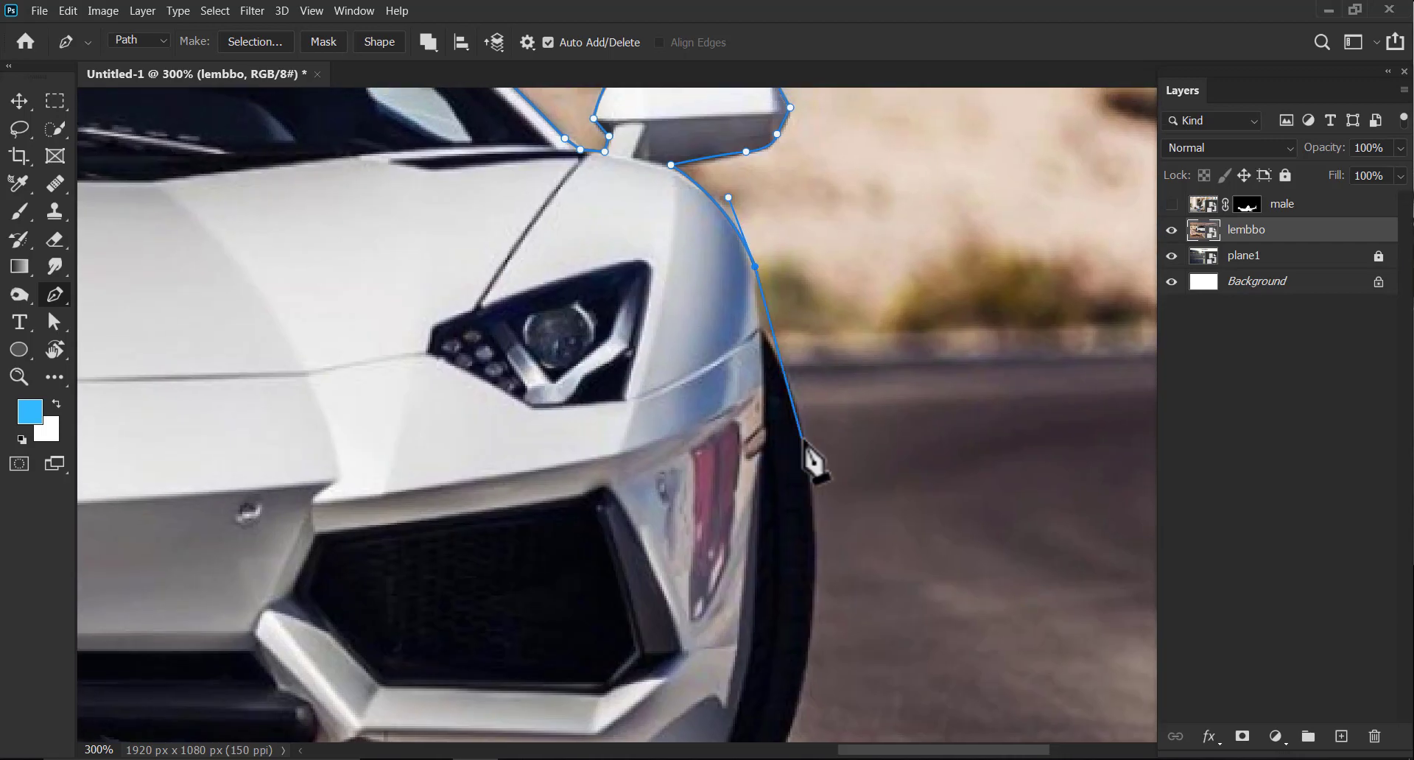
{"action": "left_click_drag", "start_coordinate": [766, 410], "coordinate": [723, 333]}
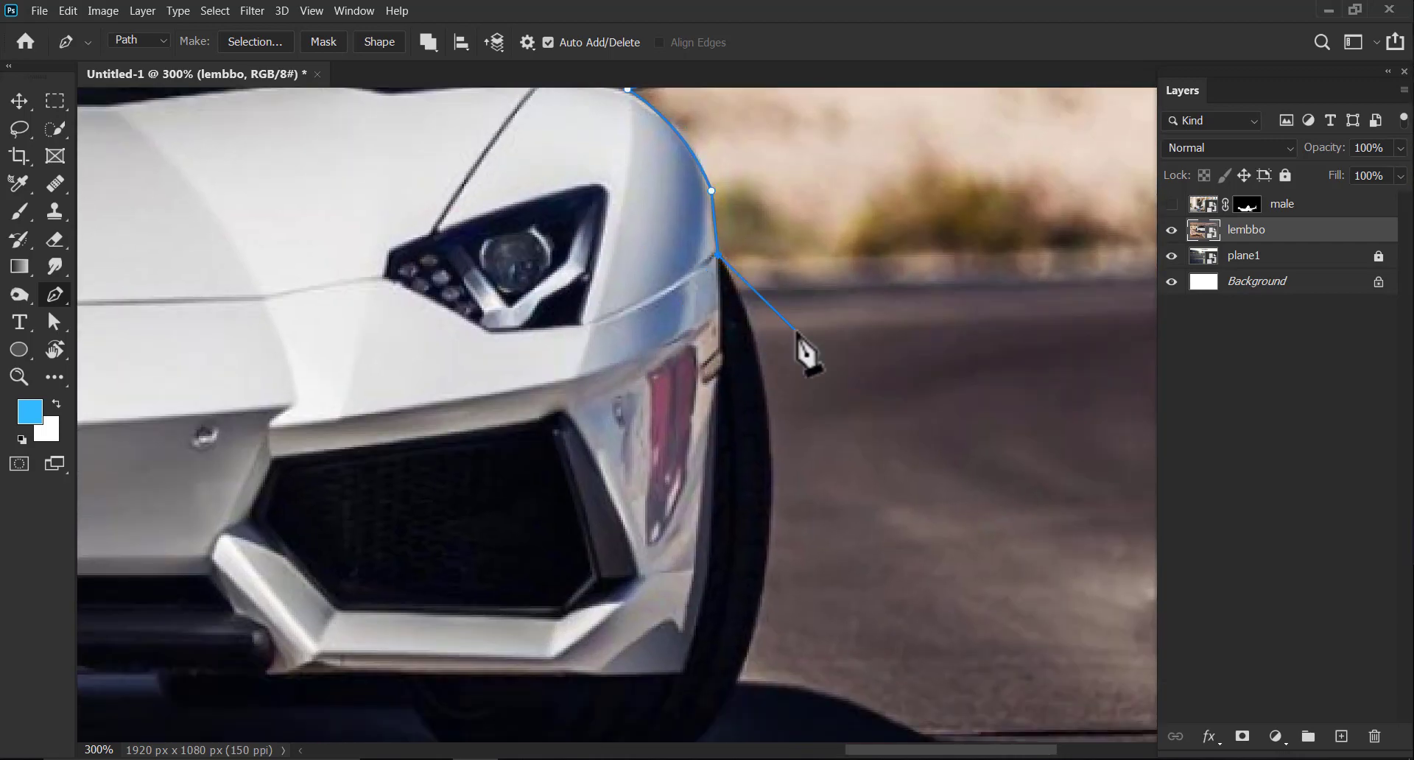
{"action": "mouse_move", "coordinate": [772, 426]}
{"action": "left_mouse_down"}
{"action": "mouse_move", "coordinate": [773, 515]}
{"action": "mouse_move", "coordinate": [799, 364]}
{"action": "left_mouse_up"}
{"action": "left_click_drag", "start_coordinate": [746, 557], "coordinate": [695, 638]}
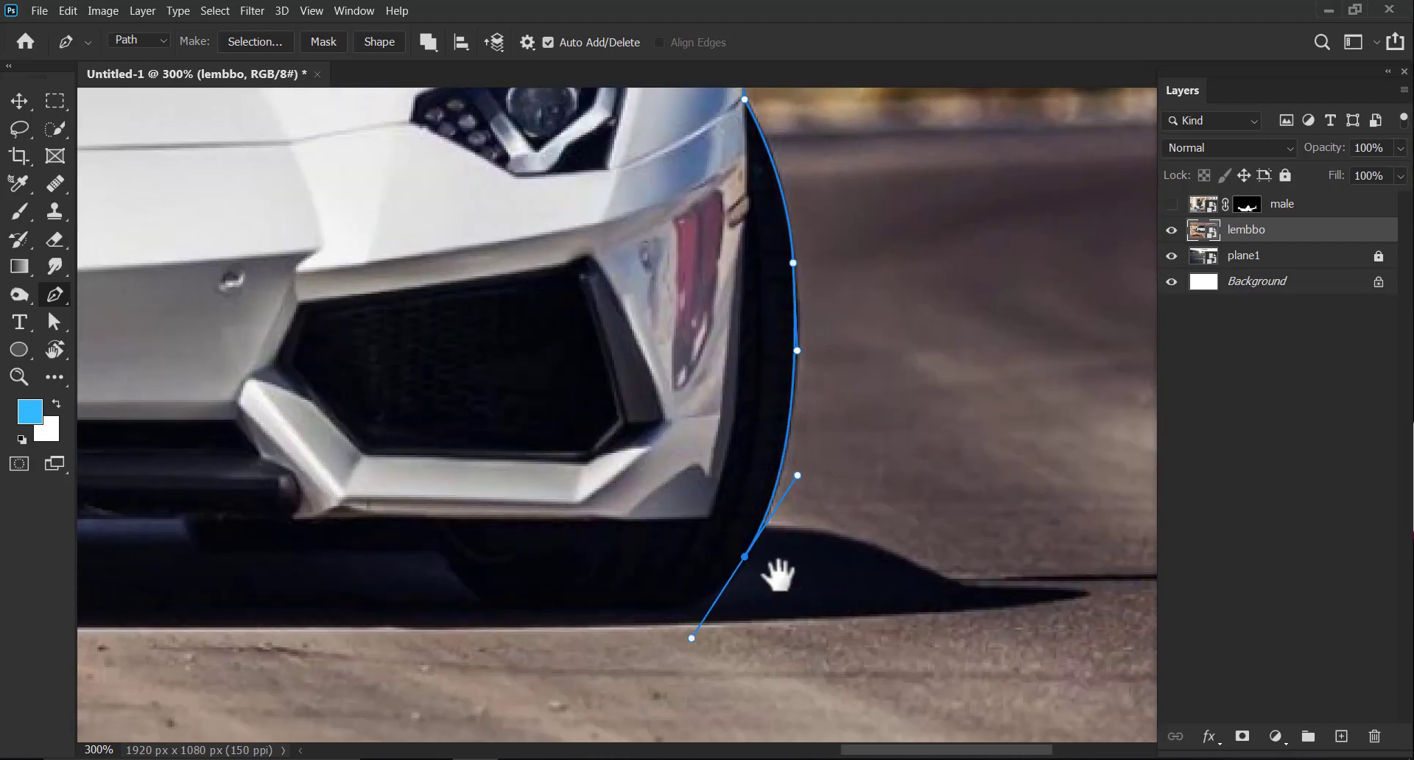
{"action": "left_click_drag", "start_coordinate": [774, 578], "coordinate": [817, 567]}
{"action": "mouse_move", "coordinate": [543, 595]}
{"action": "left_mouse_down"}
{"action": "mouse_move", "coordinate": [467, 524]}
{"action": "mouse_move", "coordinate": [651, 505]}
{"action": "left_mouse_up"}
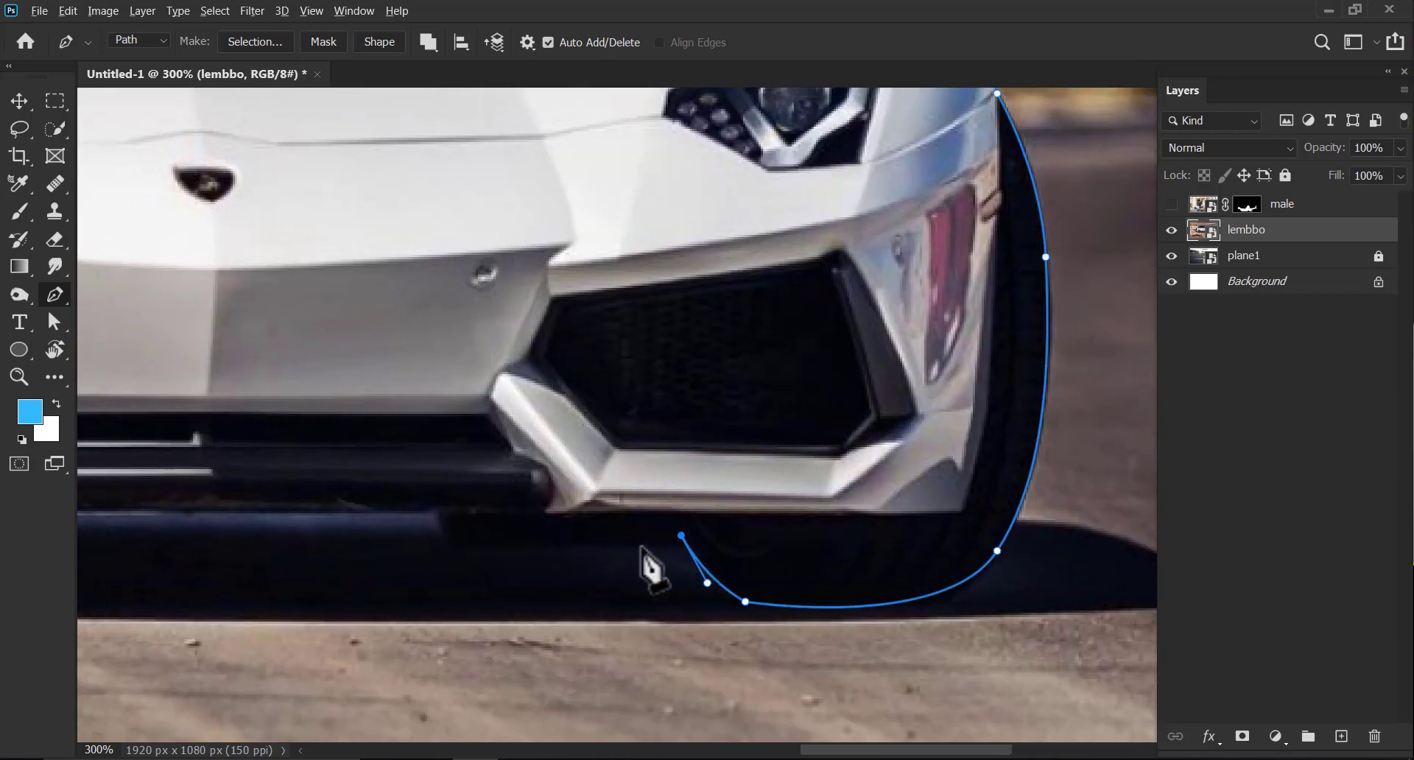
{"action": "left_click", "coordinate": [666, 542]}
{"action": "left_click", "coordinate": [454, 542]}
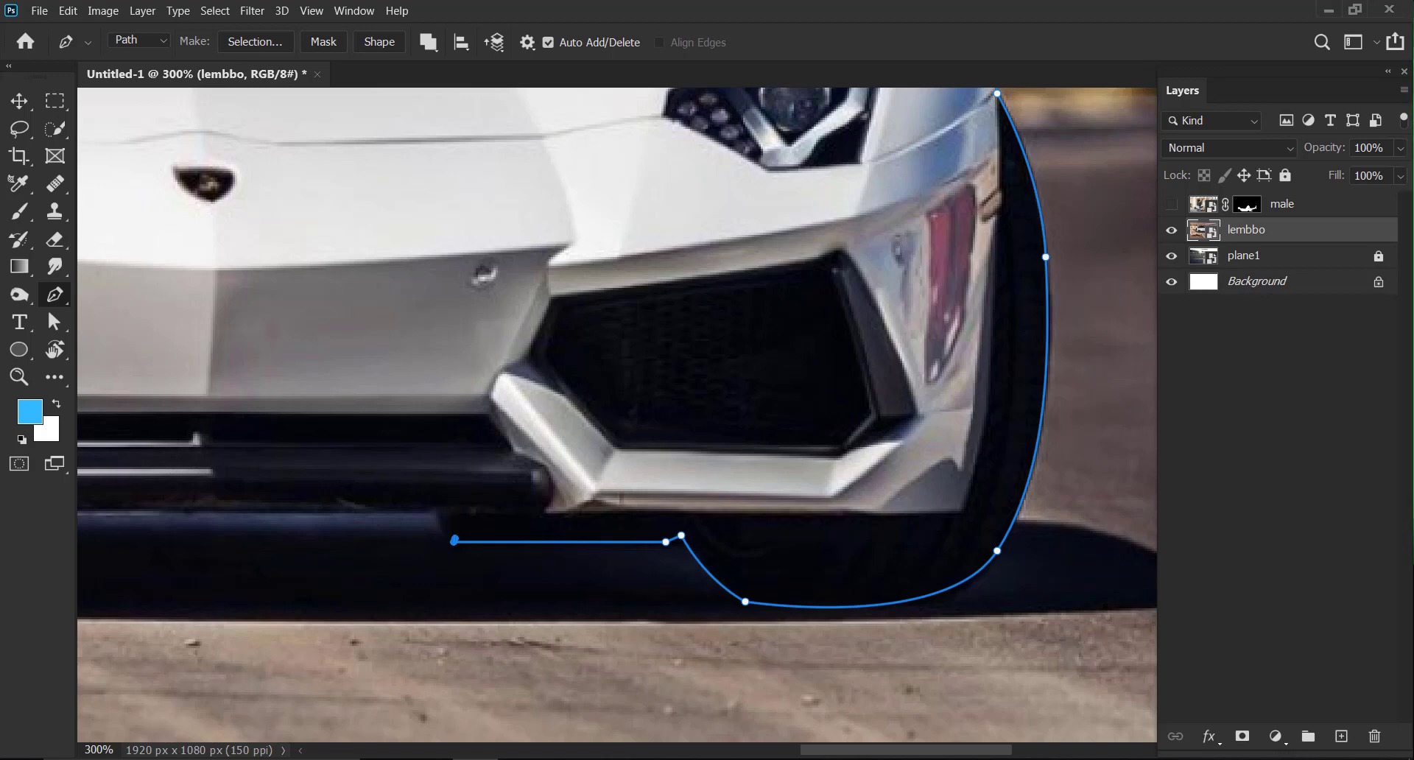
- Finish the outline along the bumper's lower edge toward the car's left side
{"action": "scroll", "coordinate": [617, 414], "scroll_direction": "left", "scroll_amount": 5}
{"action": "scroll", "coordinate": [617, 414], "scroll_direction": "down", "scroll_amount": 1}
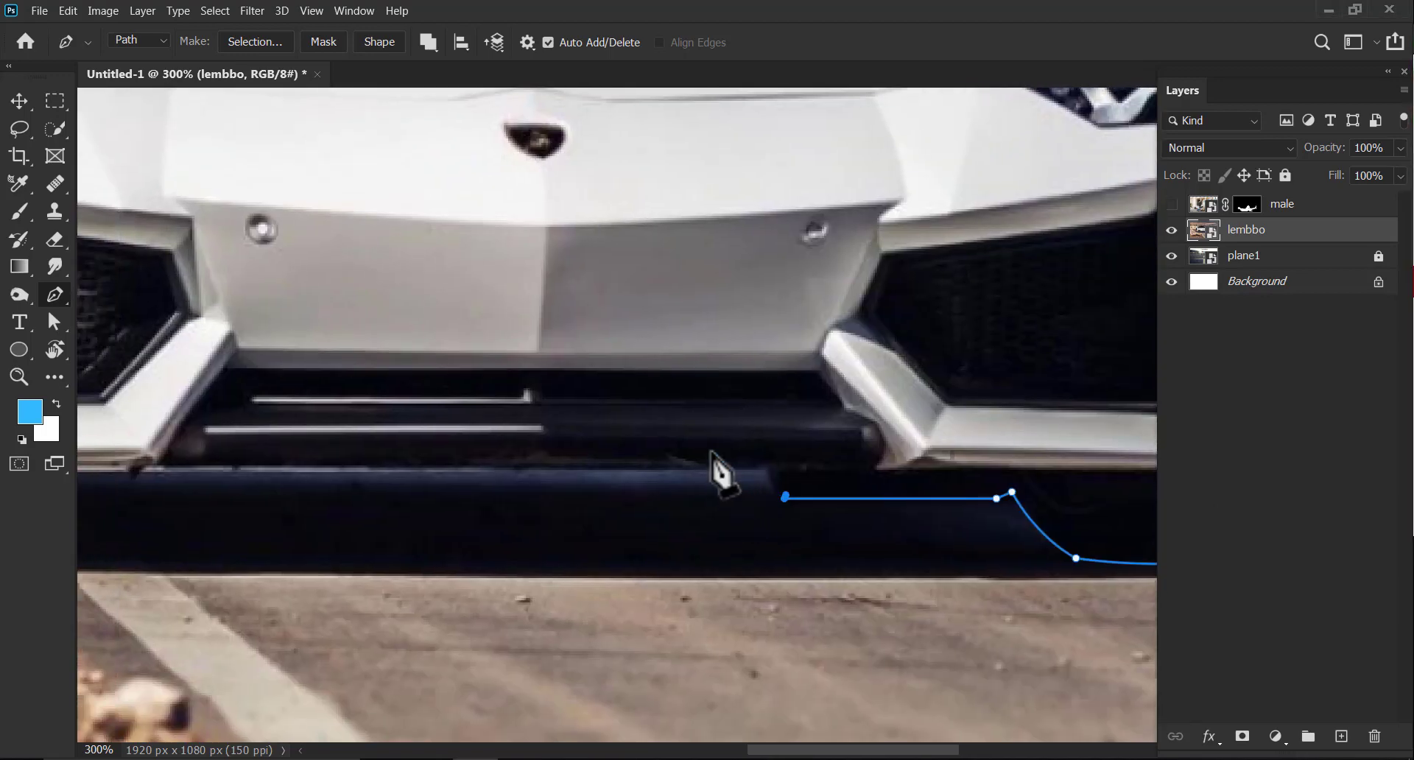
{"action": "left_click", "coordinate": [775, 471]}
{"action": "key", "text": "ctrl+minus"}
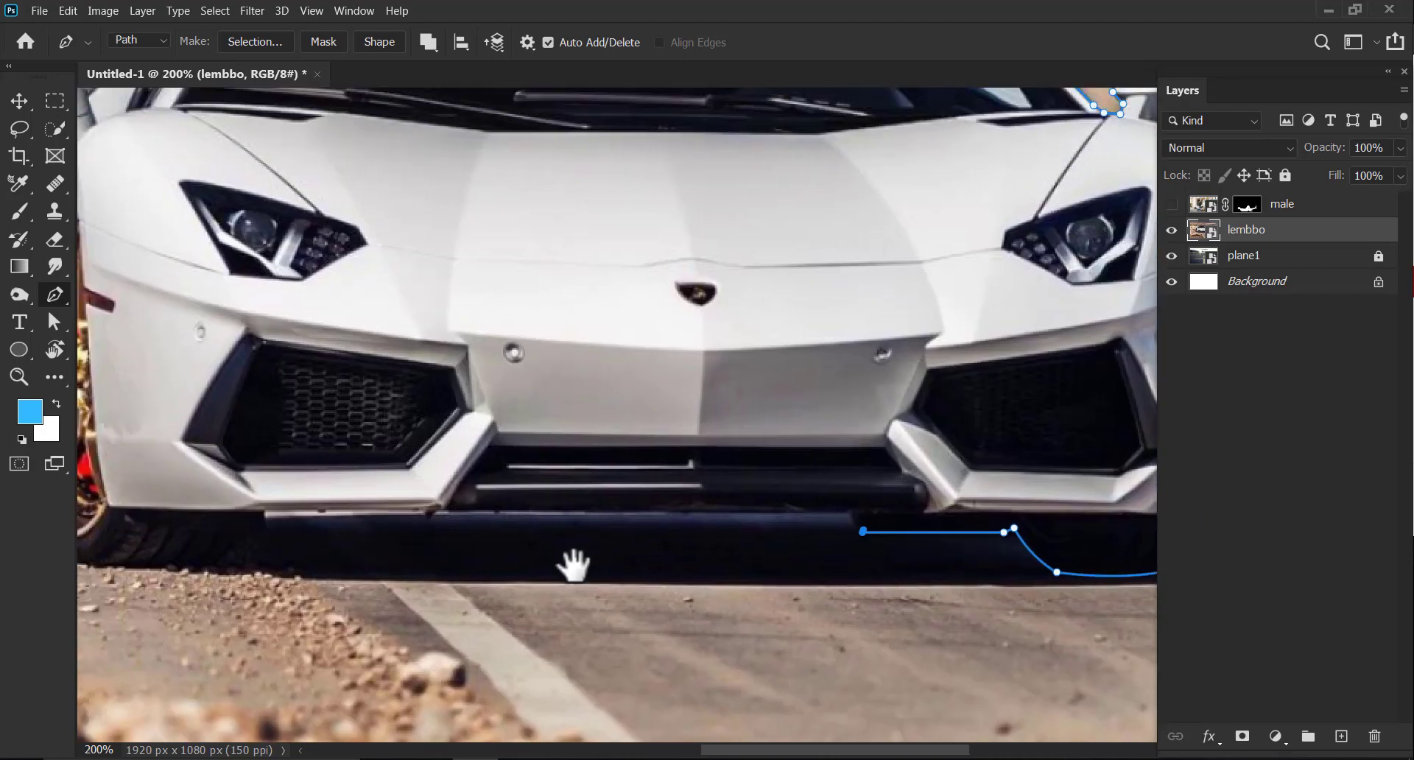
{"action": "left_click", "coordinate": [495, 540]}
{"action": "left_click", "coordinate": [408, 539]}
{"action": "scroll", "coordinate": [410, 562], "scroll_direction": "left", "scroll_amount": 3}
{"action": "scroll", "coordinate": [426, 590], "scroll_direction": "left", "scroll_amount": 1}
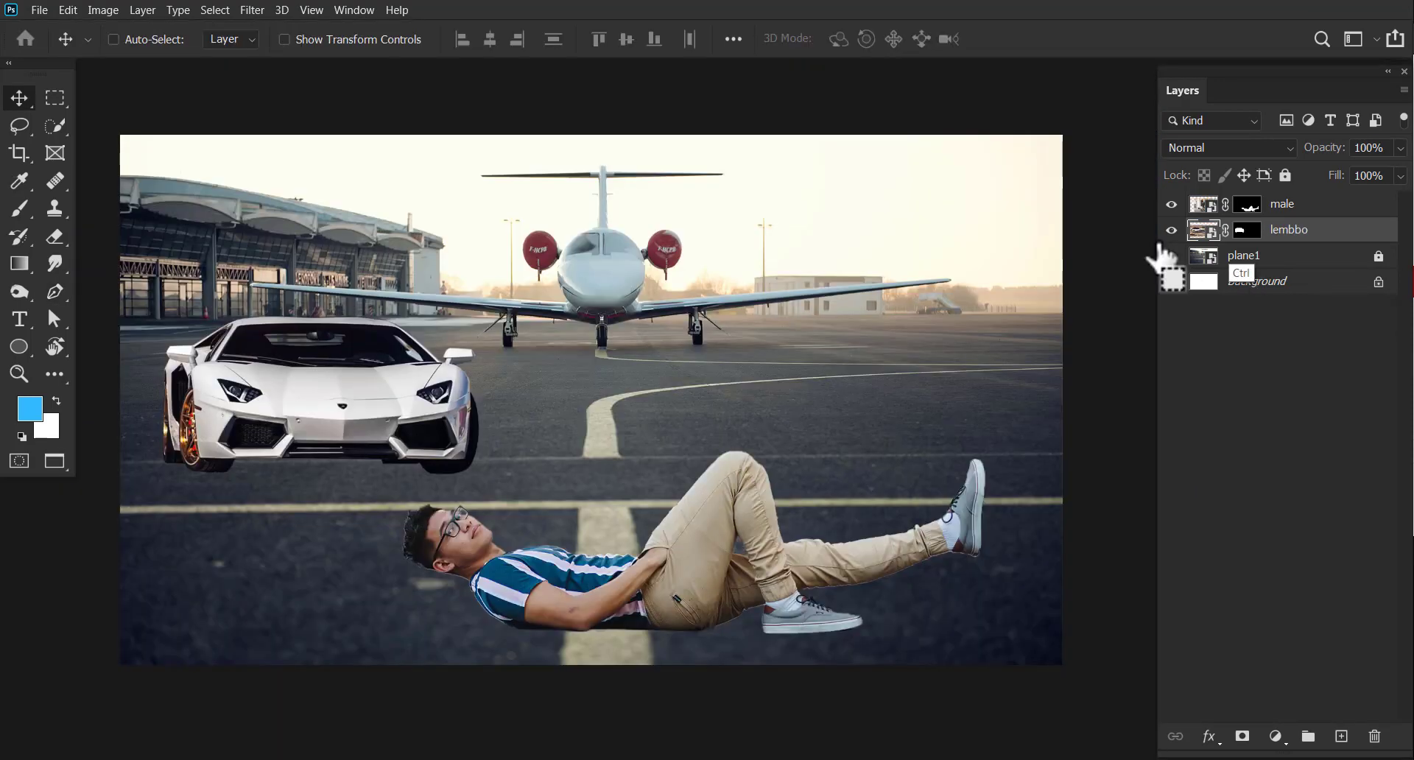
- Load the car outline as a selection, add an empty layer above plane1, and reset colours to black
{"action": "left_click", "coordinate": [1281, 258]}
{"action": "key", "text": "ctrl+shift+alt+n"}
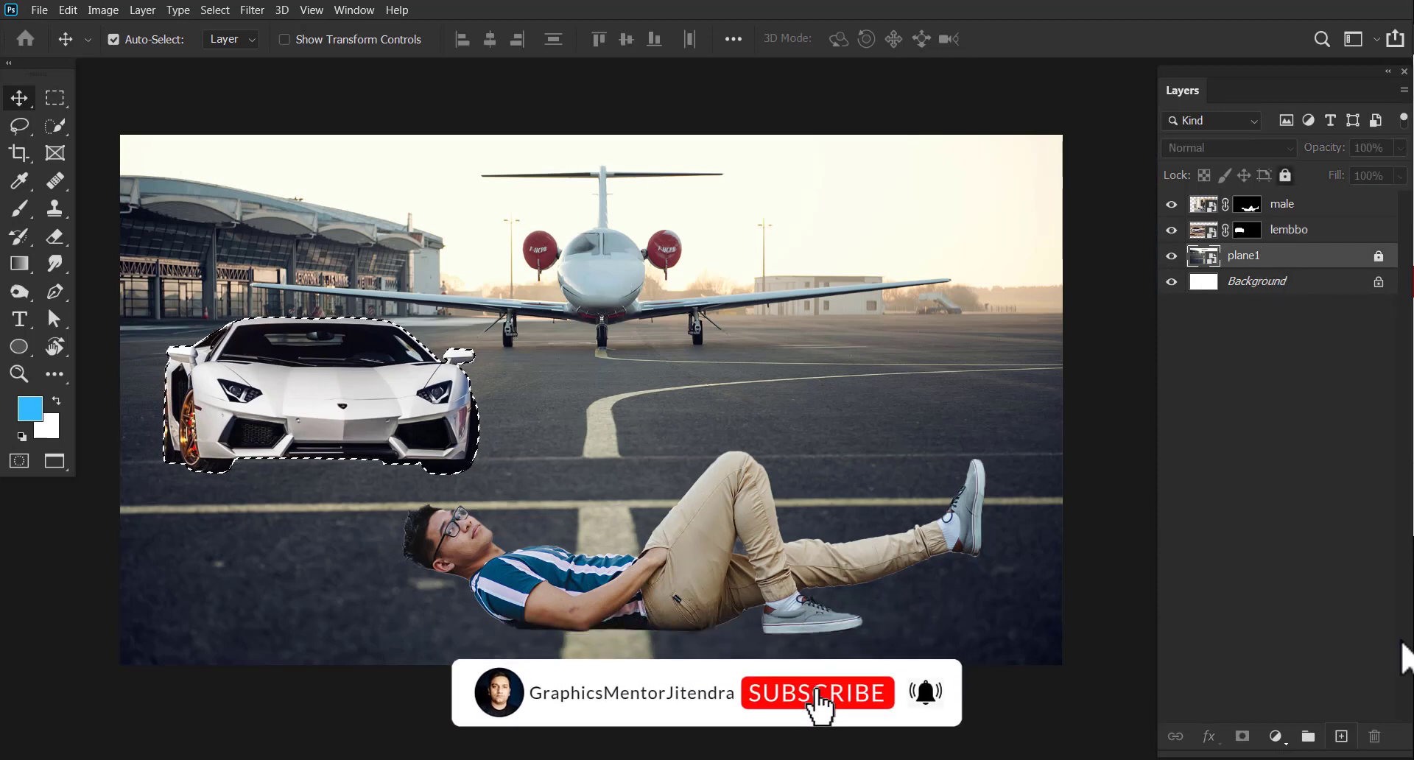
{"action": "key", "text": "d"}
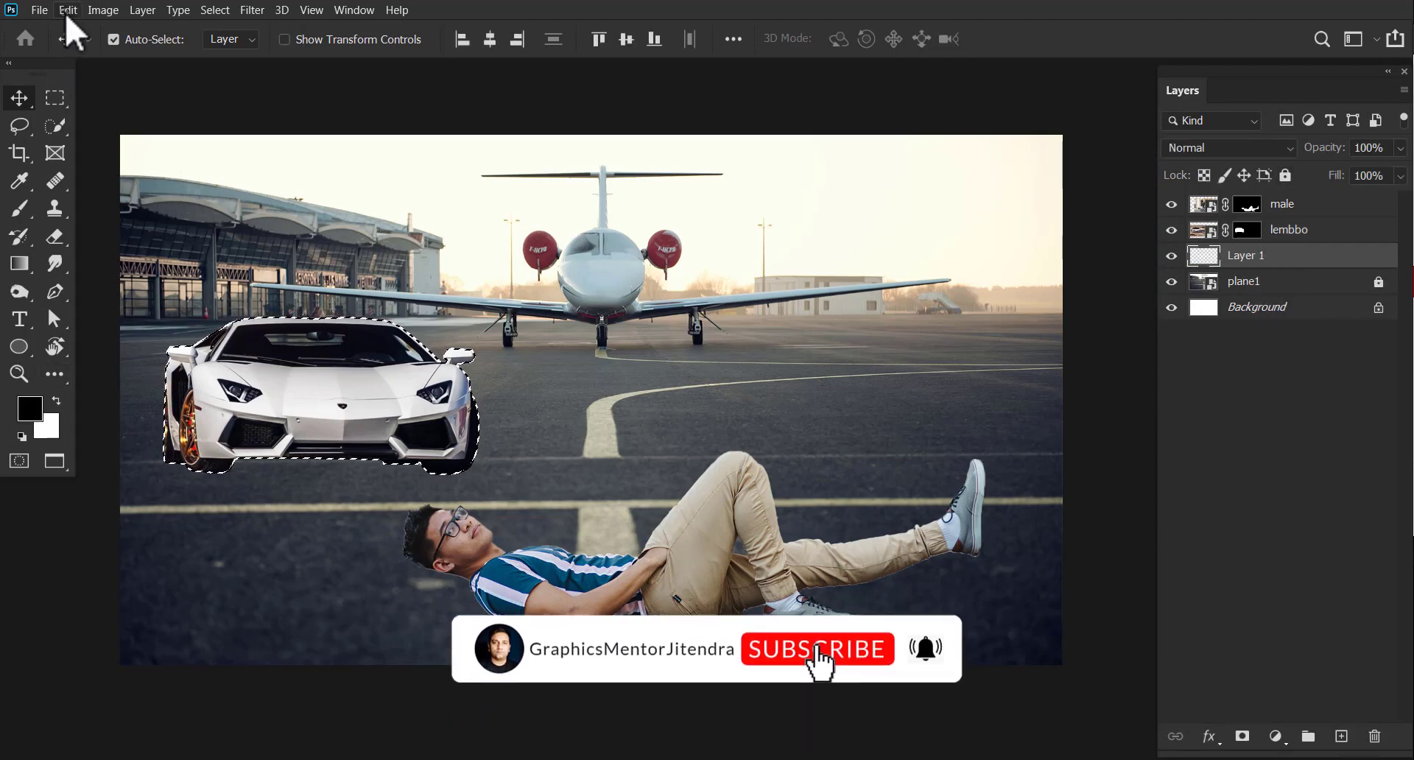
{"action": "left_click", "coordinate": [68, 10]}
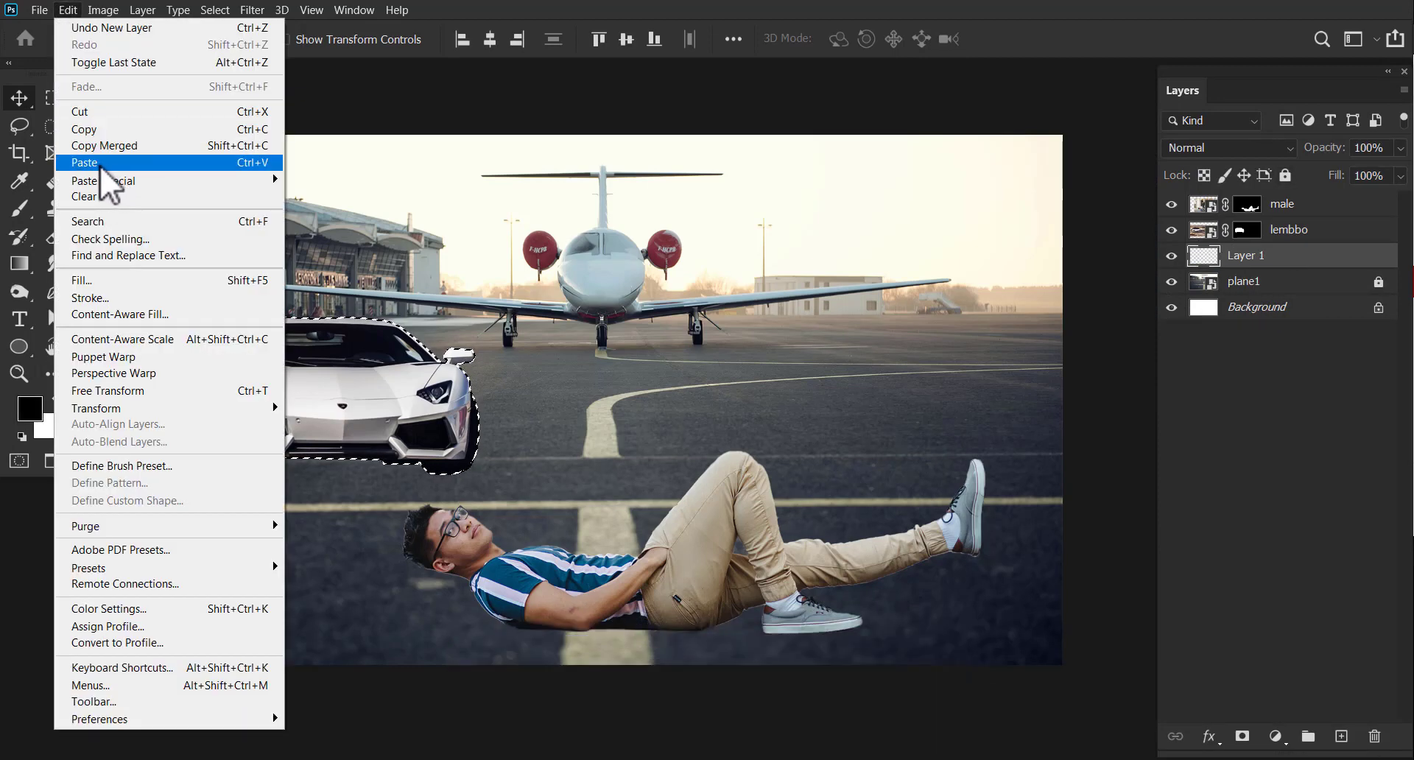
- Fill the car selection with black on Layer 1 and deselect it
{"action": "left_click", "coordinate": [117, 278]}
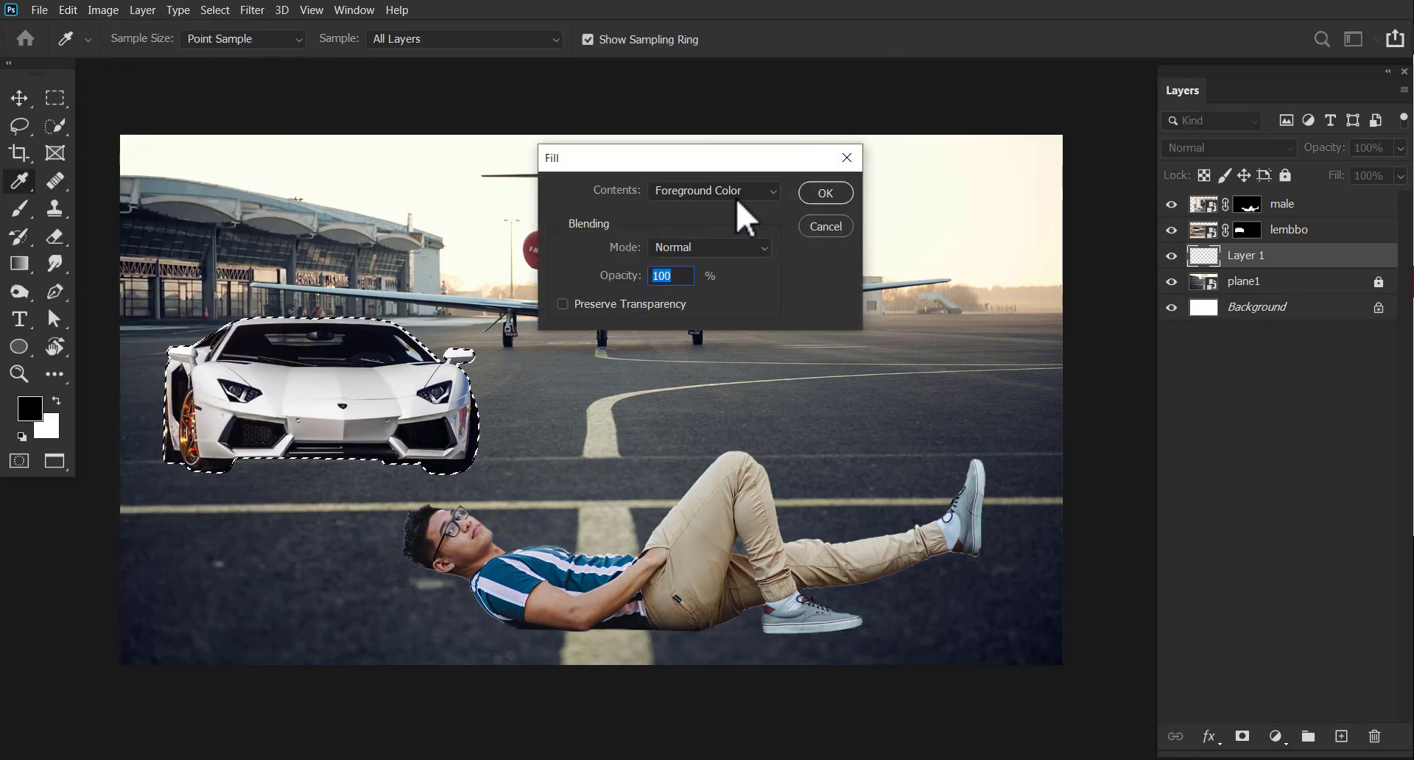
{"action": "left_click", "coordinate": [826, 193]}
{"action": "key", "text": "v"}
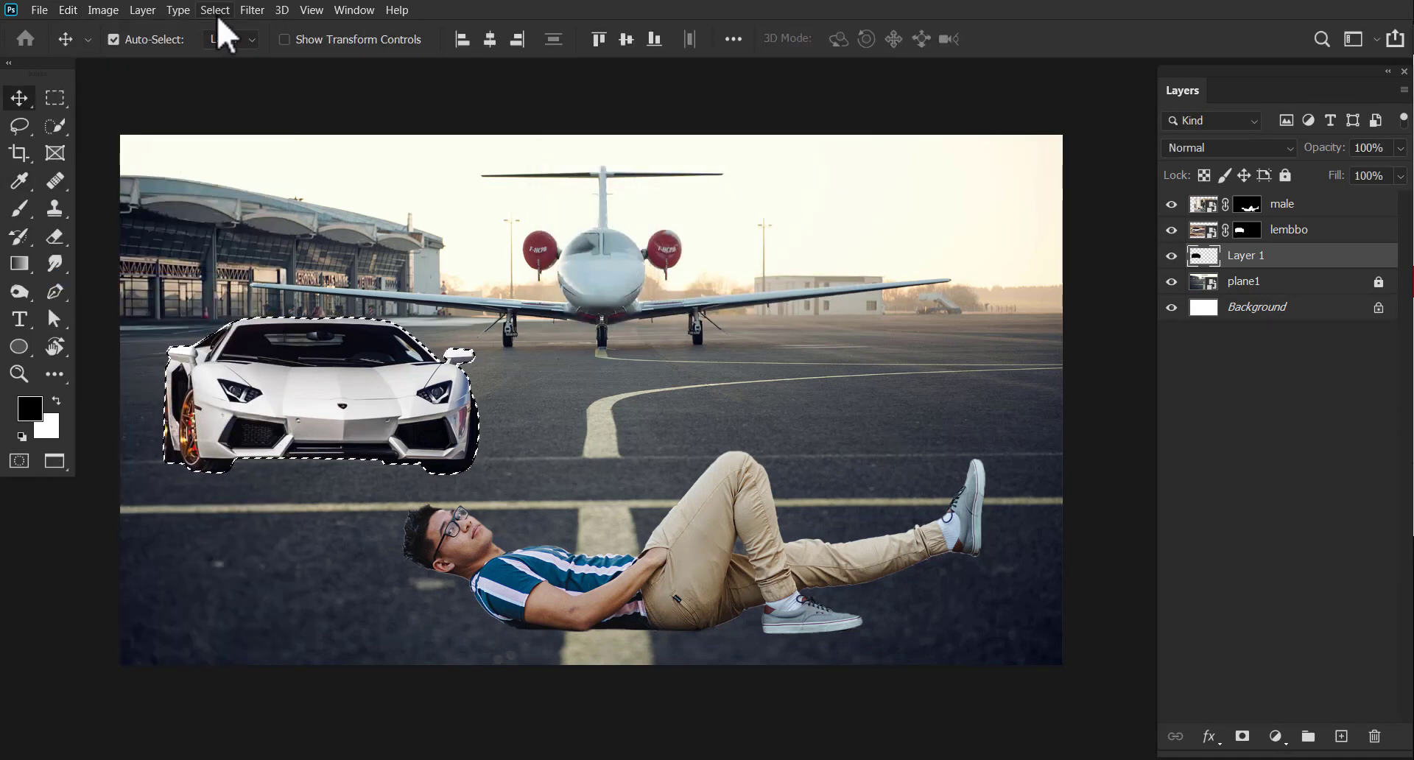
{"action": "left_click", "coordinate": [215, 9]}
{"action": "left_click", "coordinate": [236, 45]}
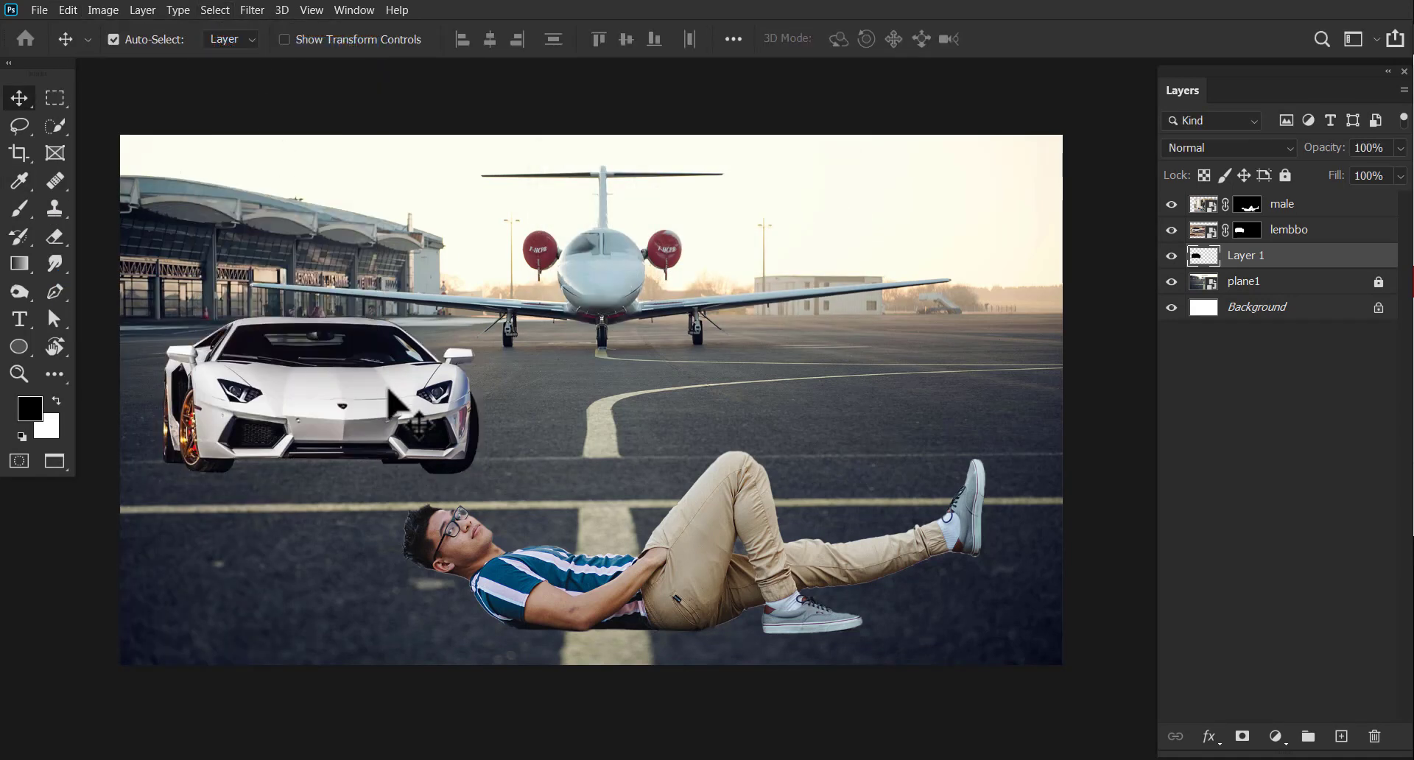
{"action": "left_click", "coordinate": [1171, 255]}
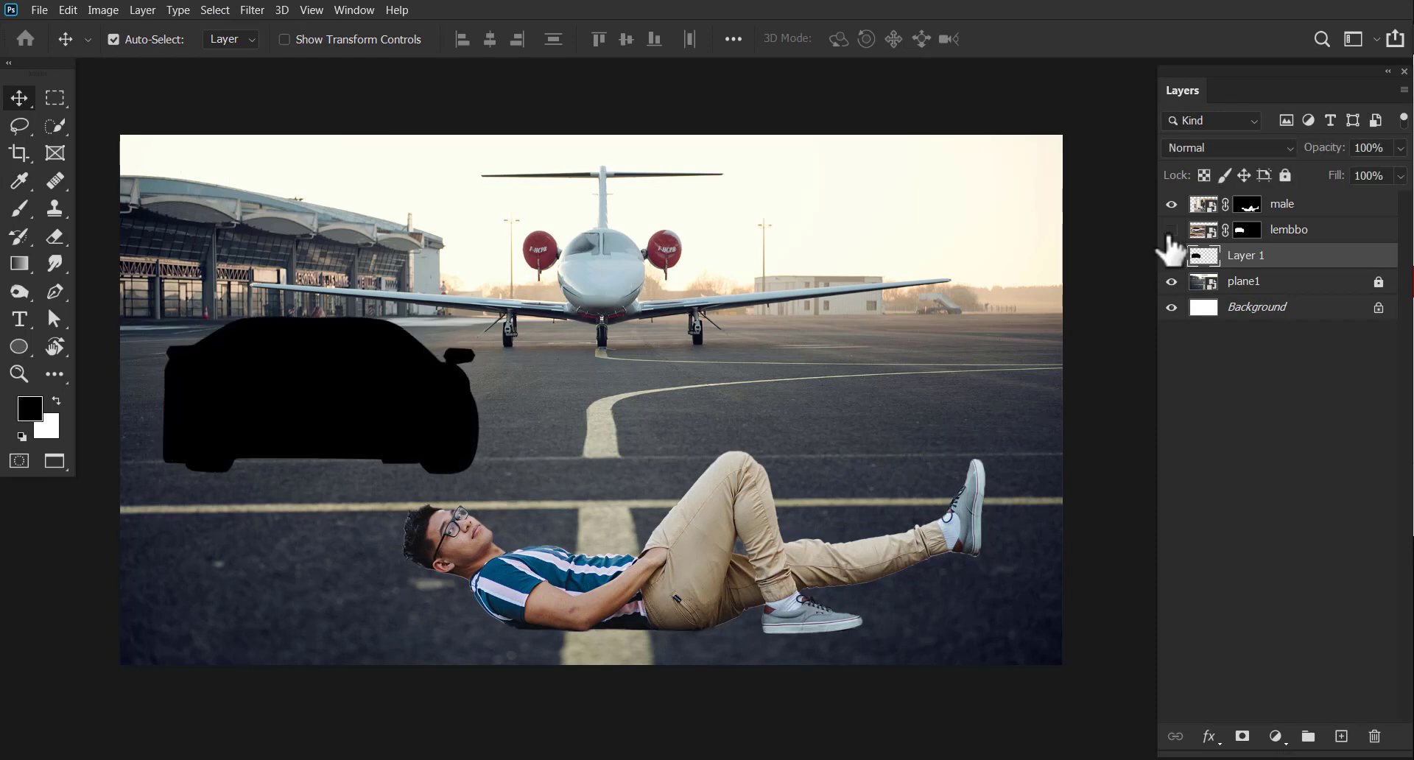
{"action": "left_click", "coordinate": [1172, 281]}
- Flip the black silhouette vertically, move it below the car, and squash it into a thin shadow
{"action": "key", "text": "ctrl+t"}
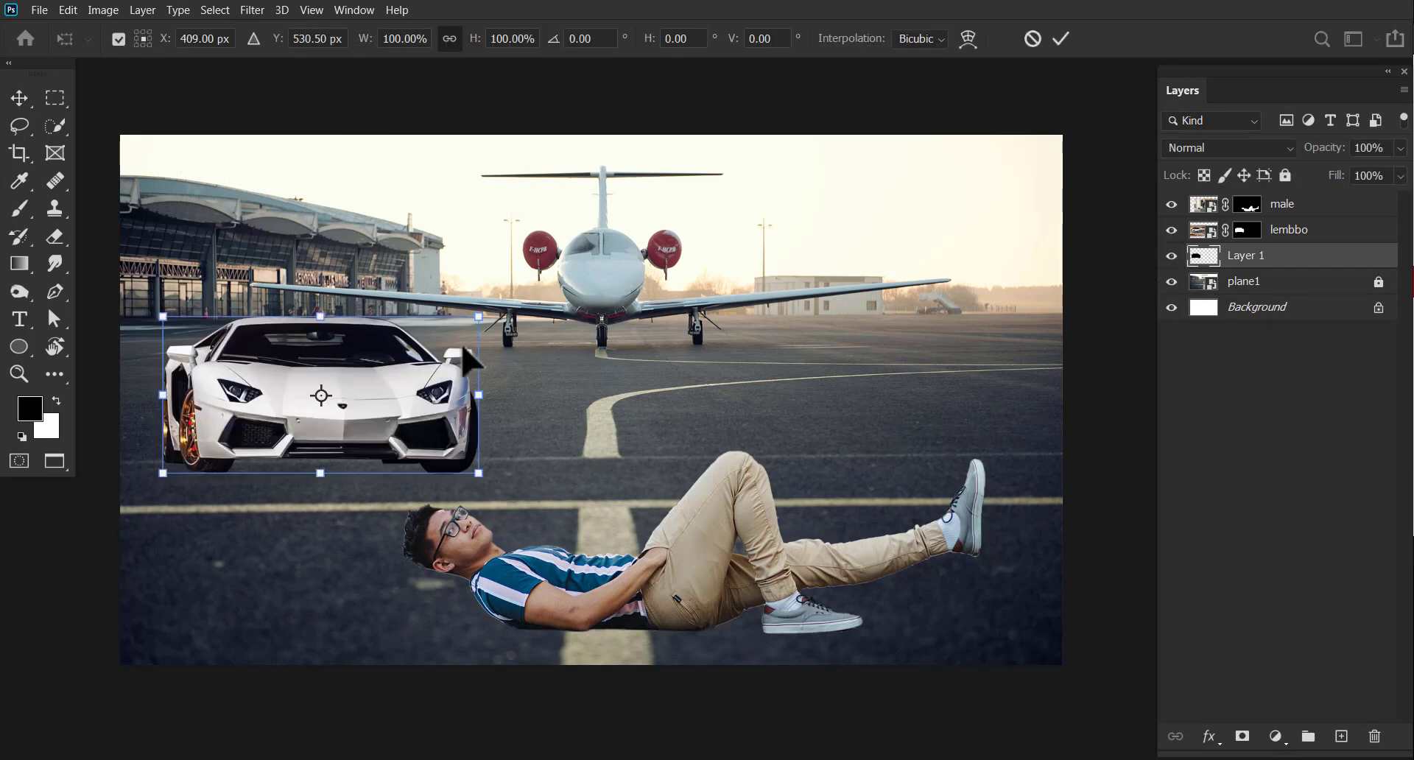
{"action": "right_click", "coordinate": [353, 434]}
{"action": "left_click", "coordinate": [443, 418]}
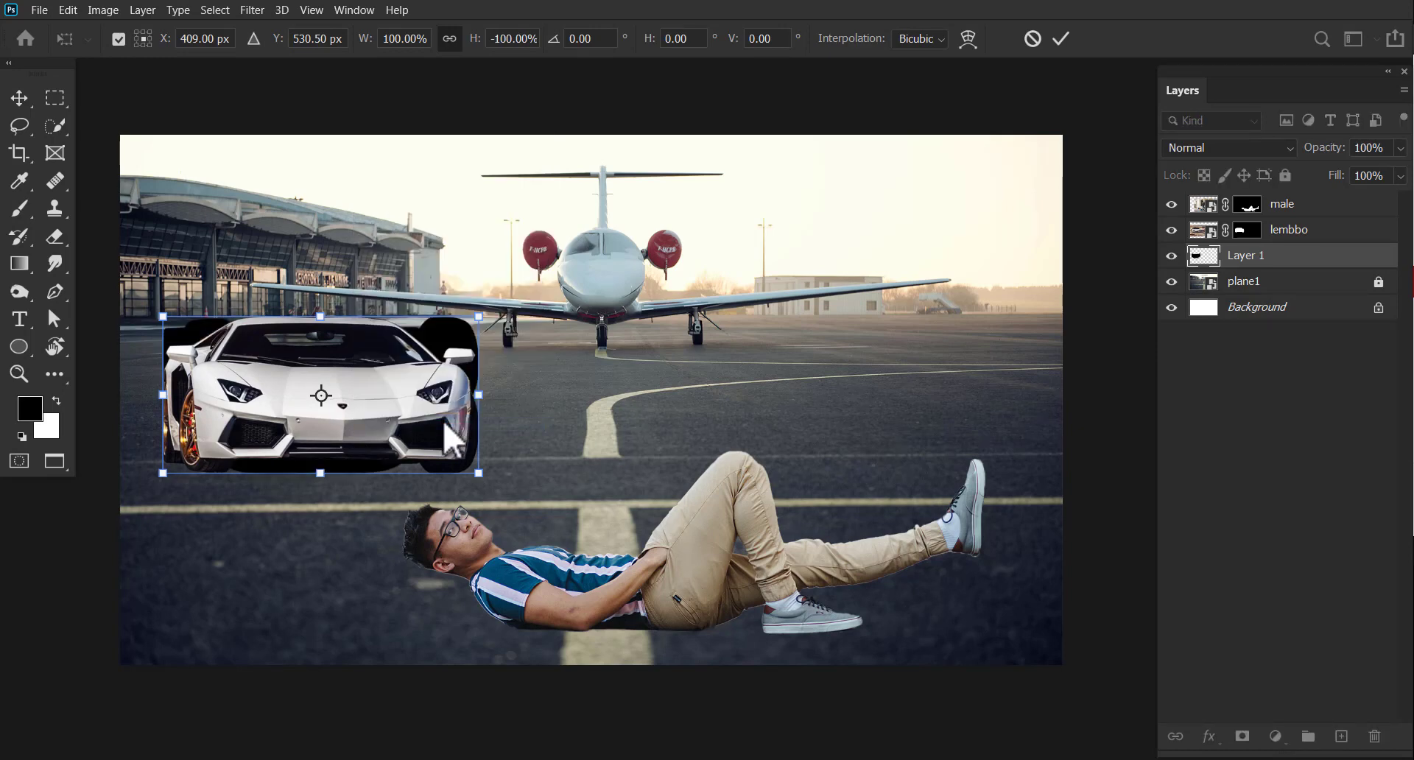
{"action": "left_click_drag", "start_coordinate": [444, 418], "coordinate": [440, 456]}
{"action": "left_click_drag", "start_coordinate": [450, 395], "coordinate": [445, 503]}
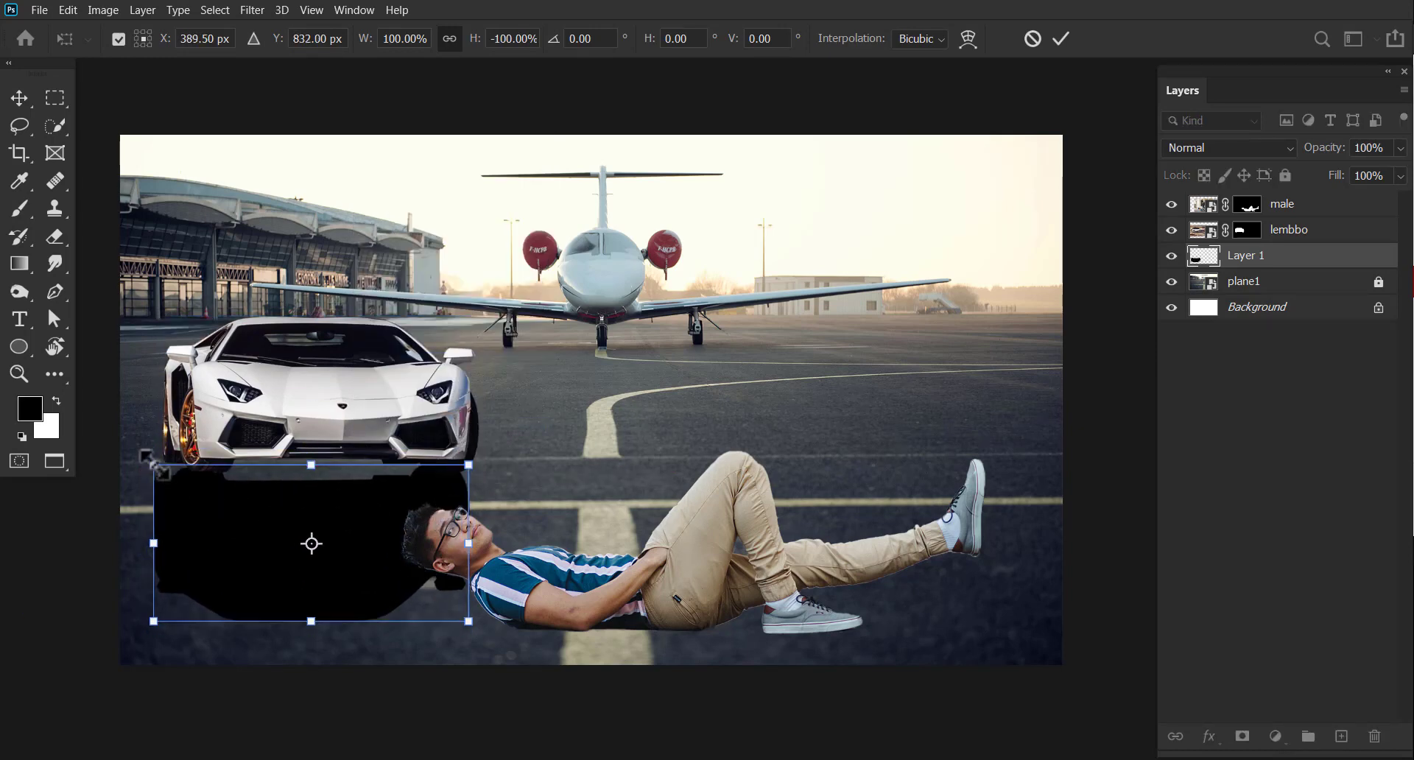
{"action": "left_click_drag", "start_coordinate": [154, 463], "coordinate": [155, 448], "text": "ctrl"}
{"action": "left_click_drag", "start_coordinate": [475, 465], "coordinate": [477, 454], "text": "ctrl"}
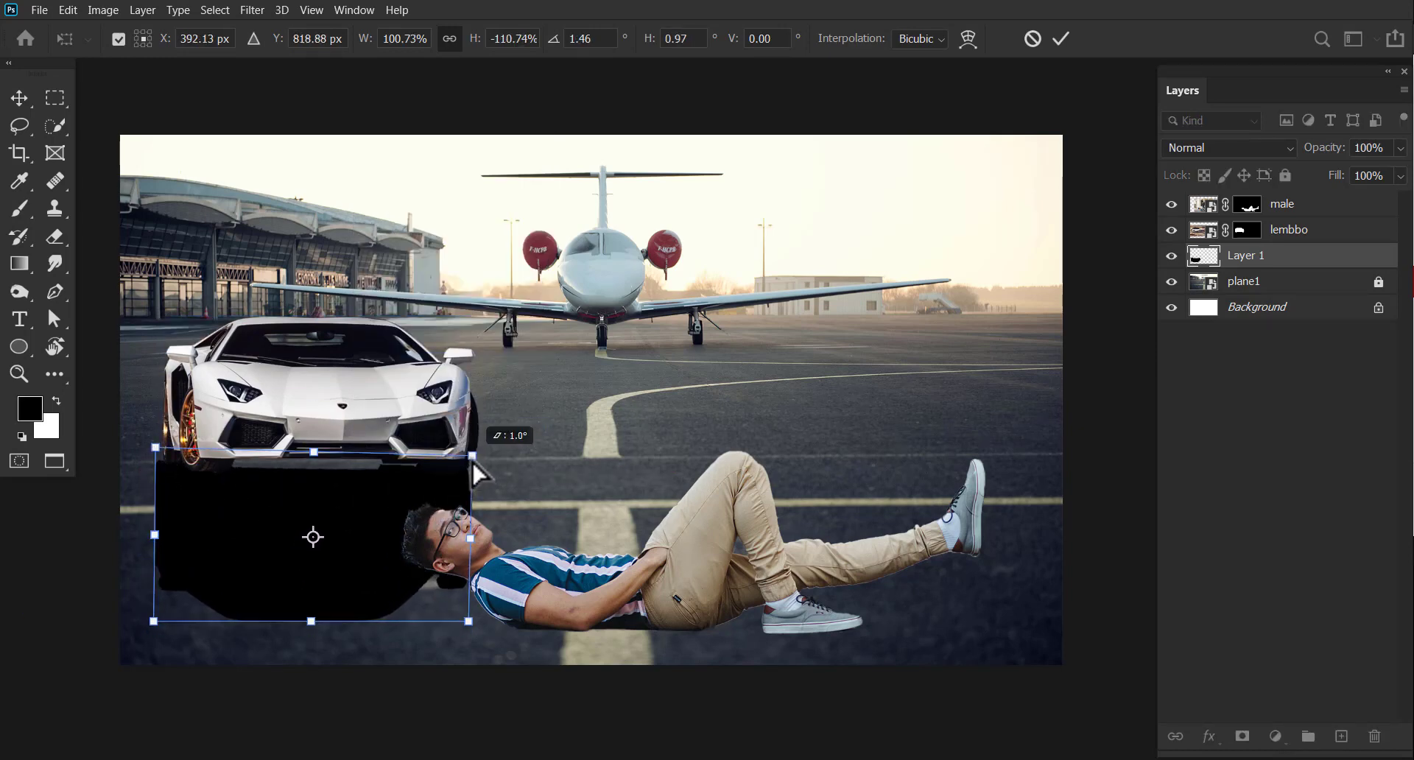
{"action": "left_click_drag", "start_coordinate": [311, 621], "coordinate": [323, 490], "text": "ctrl"}
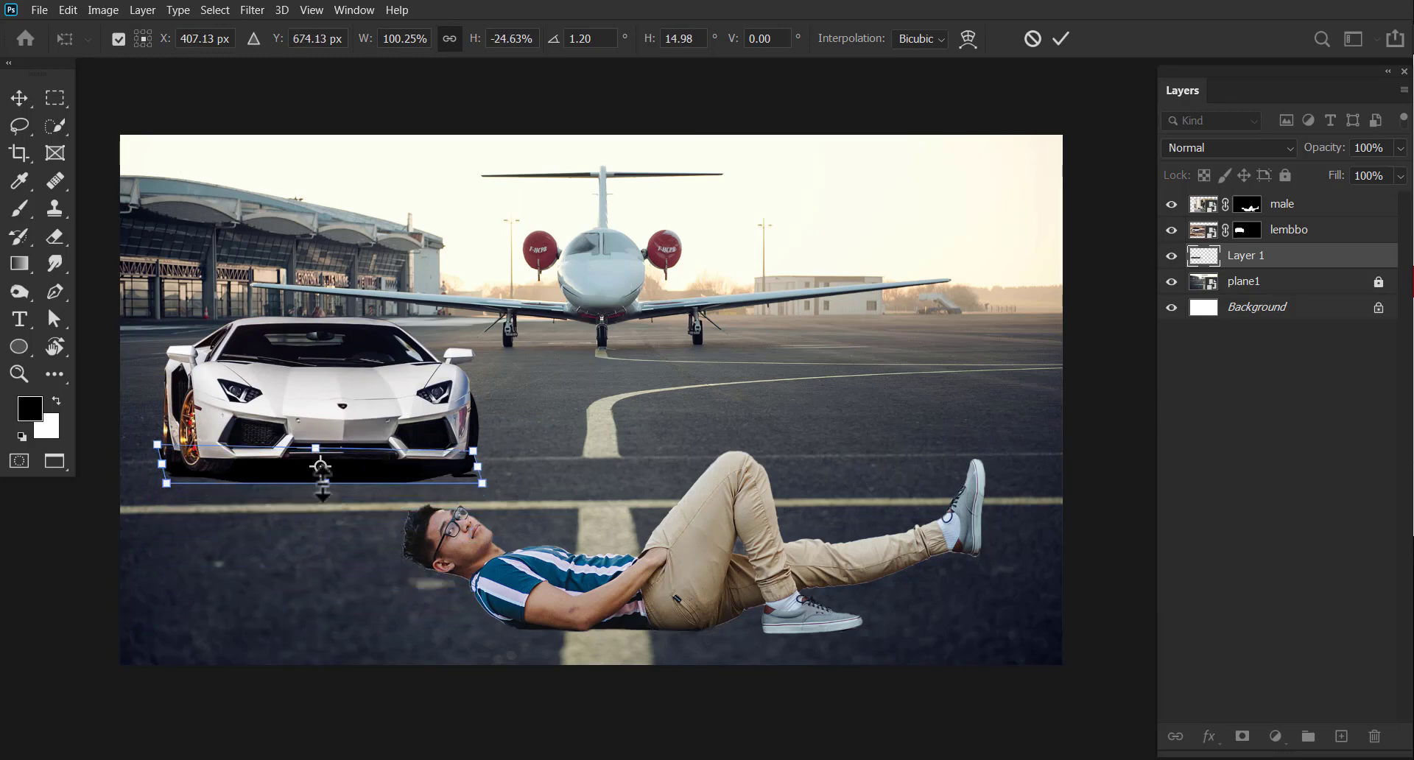
{"action": "left_click", "coordinate": [1062, 39]}
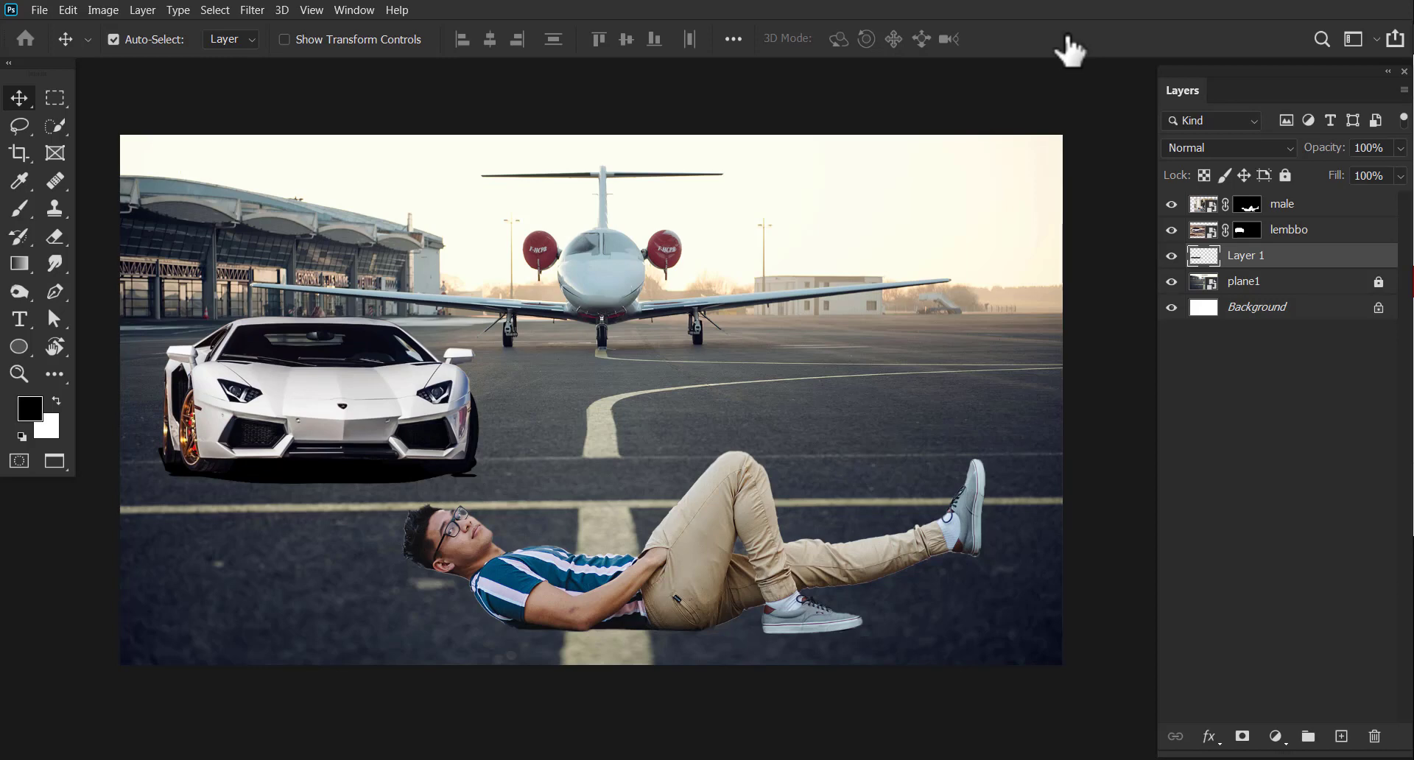
- Soften the car shadow with Gaussian Blur and set Layer 1 opacity to 84%
{"action": "left_click", "coordinate": [255, 11]}
{"action": "mouse_move", "coordinate": [262, 205]}
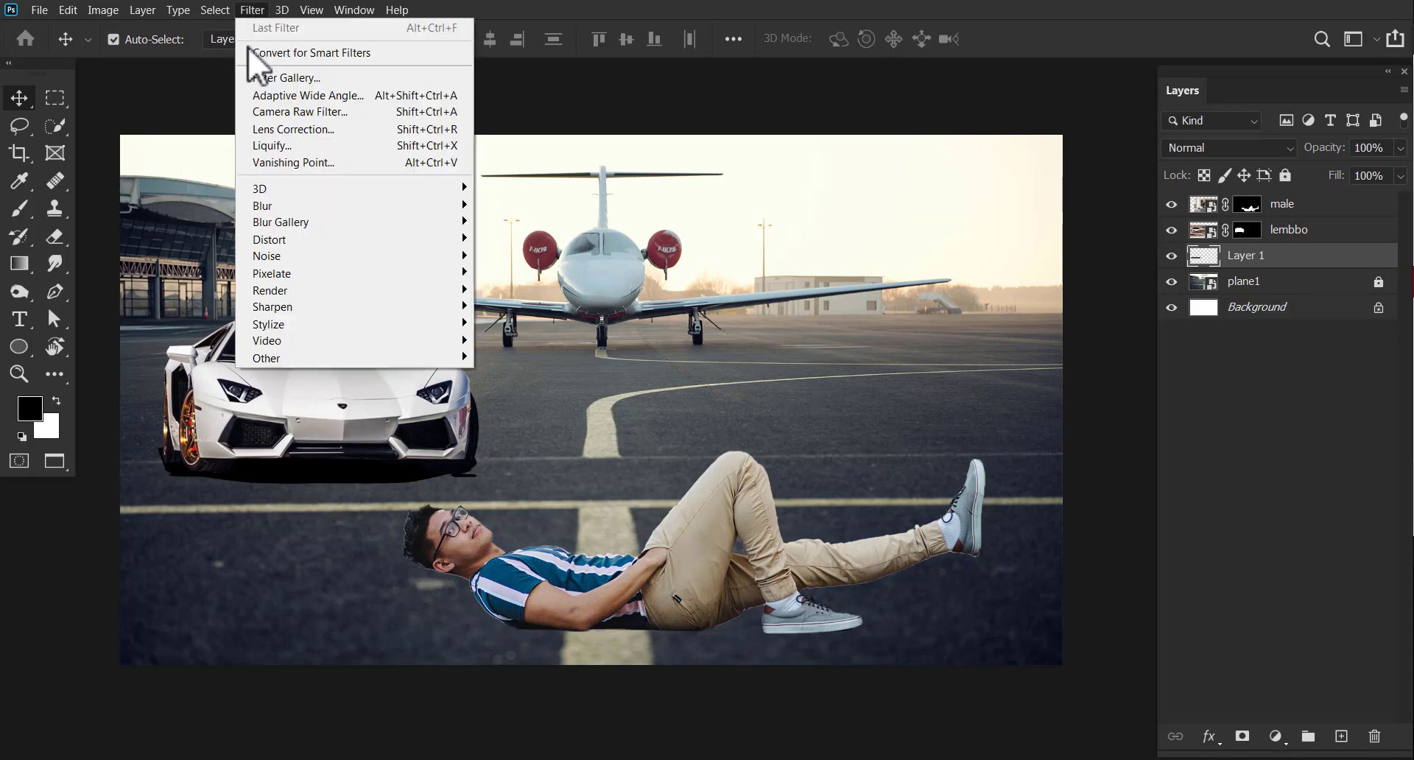
{"action": "left_click", "coordinate": [550, 270]}
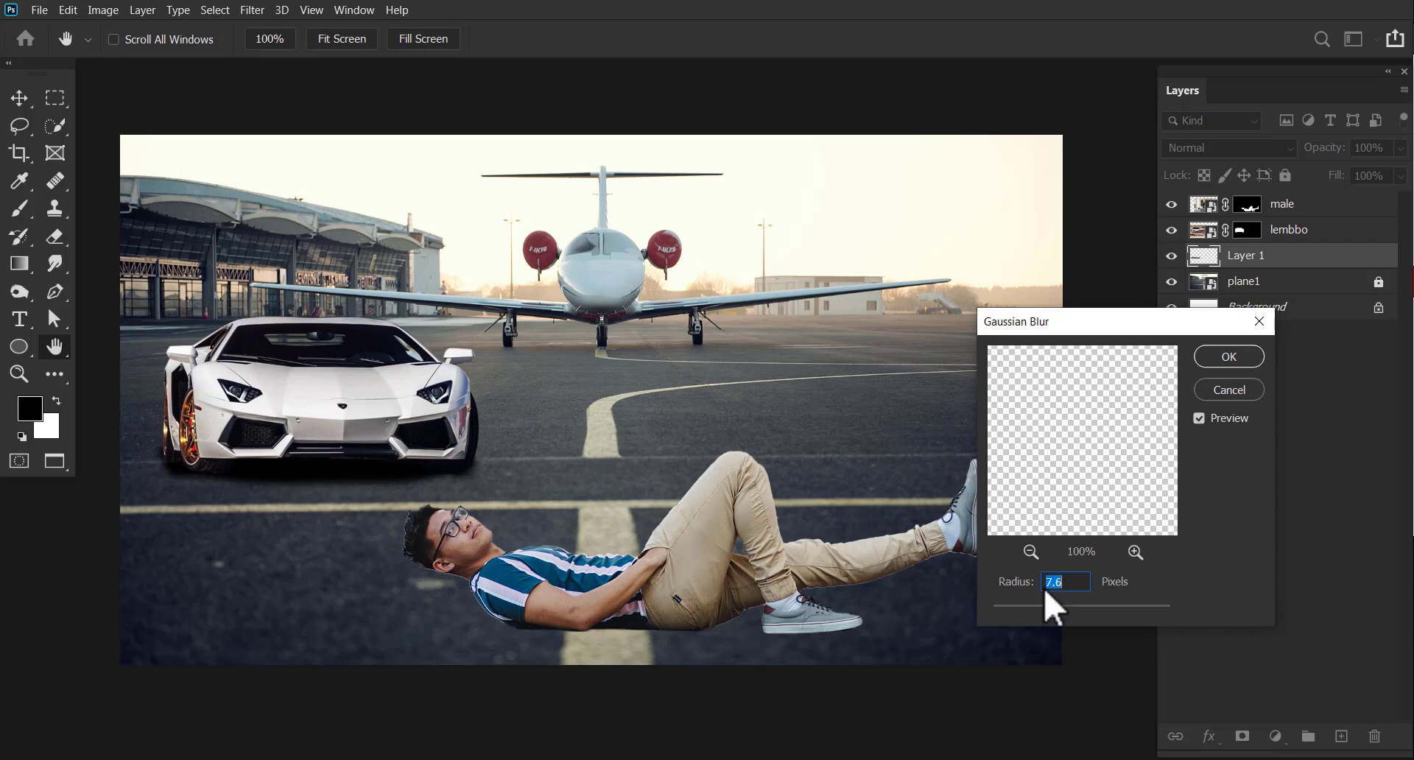
{"action": "left_click", "coordinate": [1229, 364]}
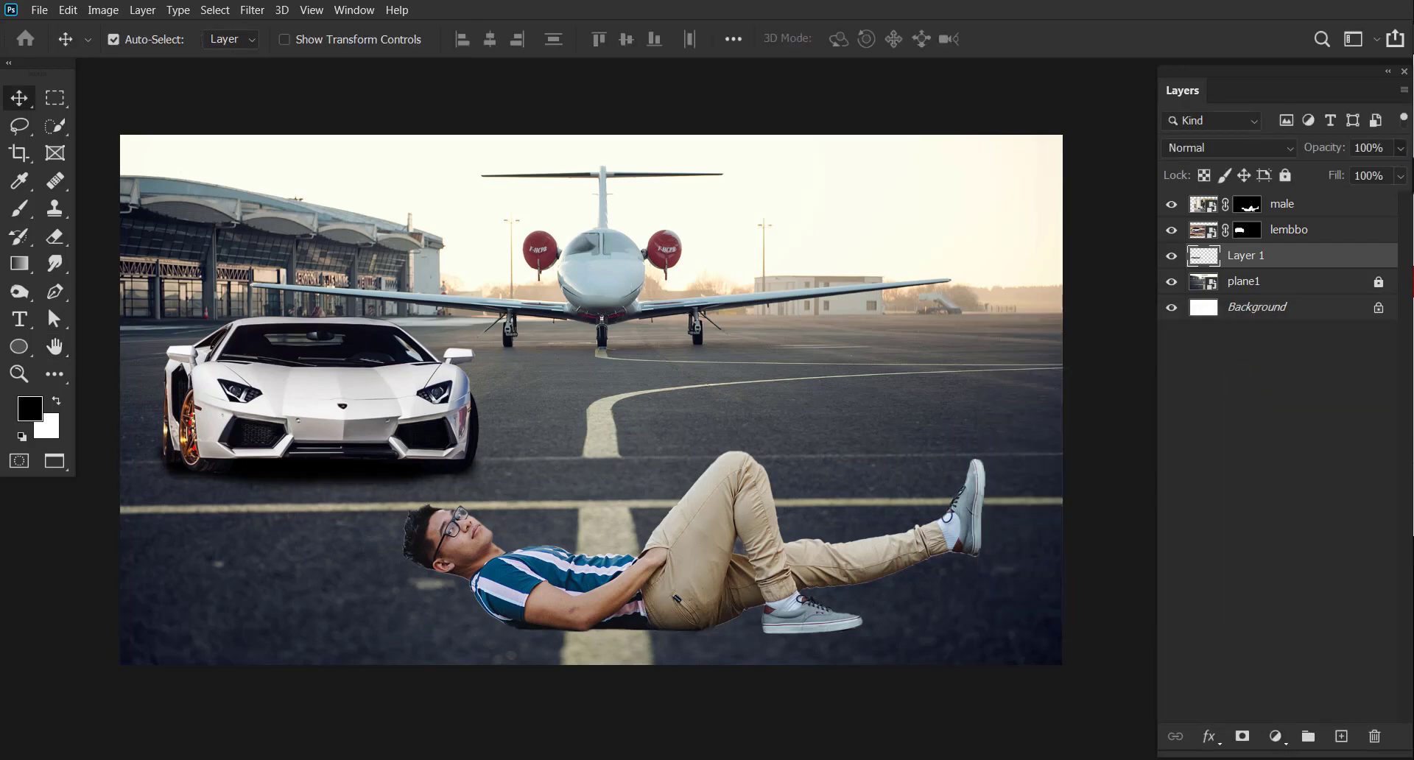
{"action": "left_click_drag", "start_coordinate": [1382, 176], "coordinate": [1382, 174]}
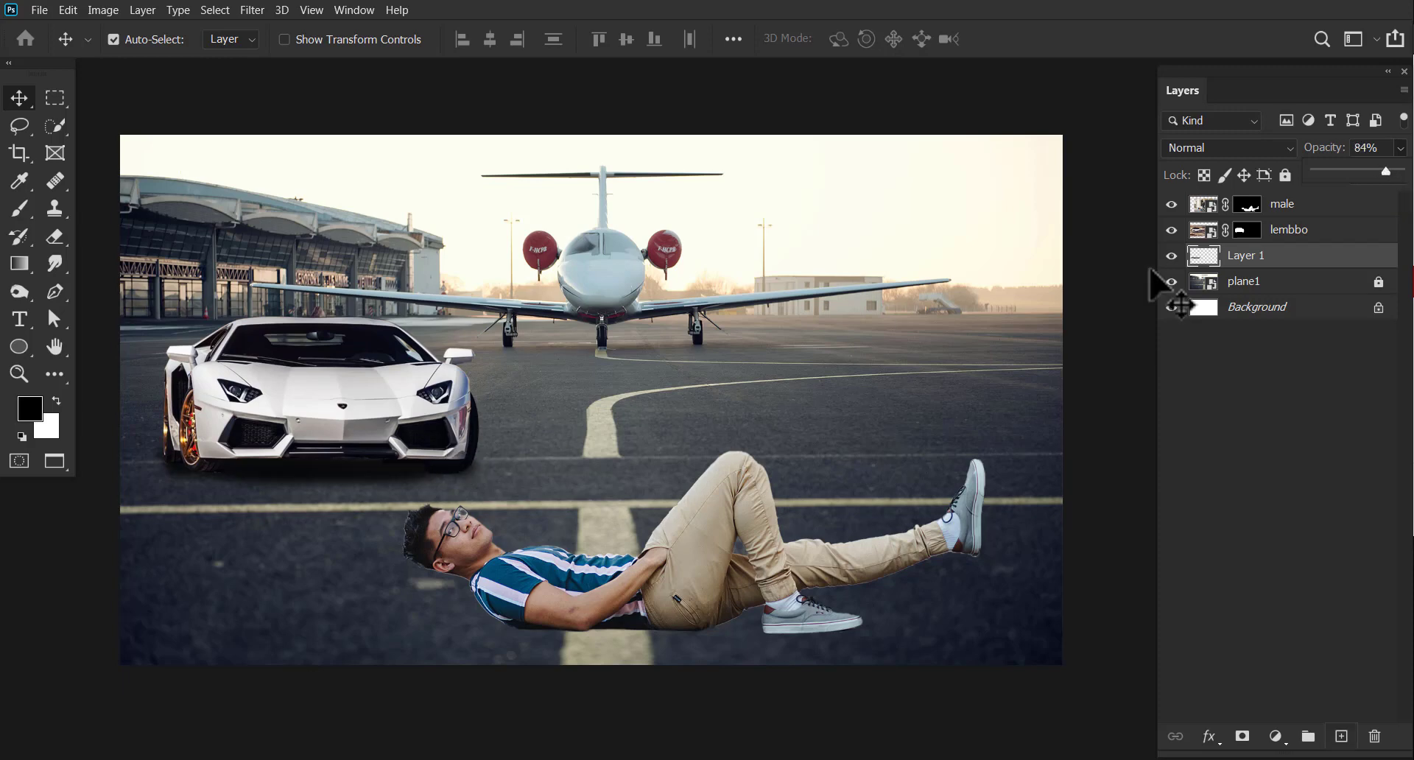
- Add a new empty Layer 2 and zoom in on the car
{"action": "left_click", "coordinate": [1341, 737]}
{"action": "key", "text": "z"}
{"action": "left_click", "coordinate": [259, 385]}
- Choose a Soft Round brush sized to roughly 100 px
{"action": "left_click_drag", "start_coordinate": [389, 400], "coordinate": [609, 468]}
{"action": "key", "text": "b"}
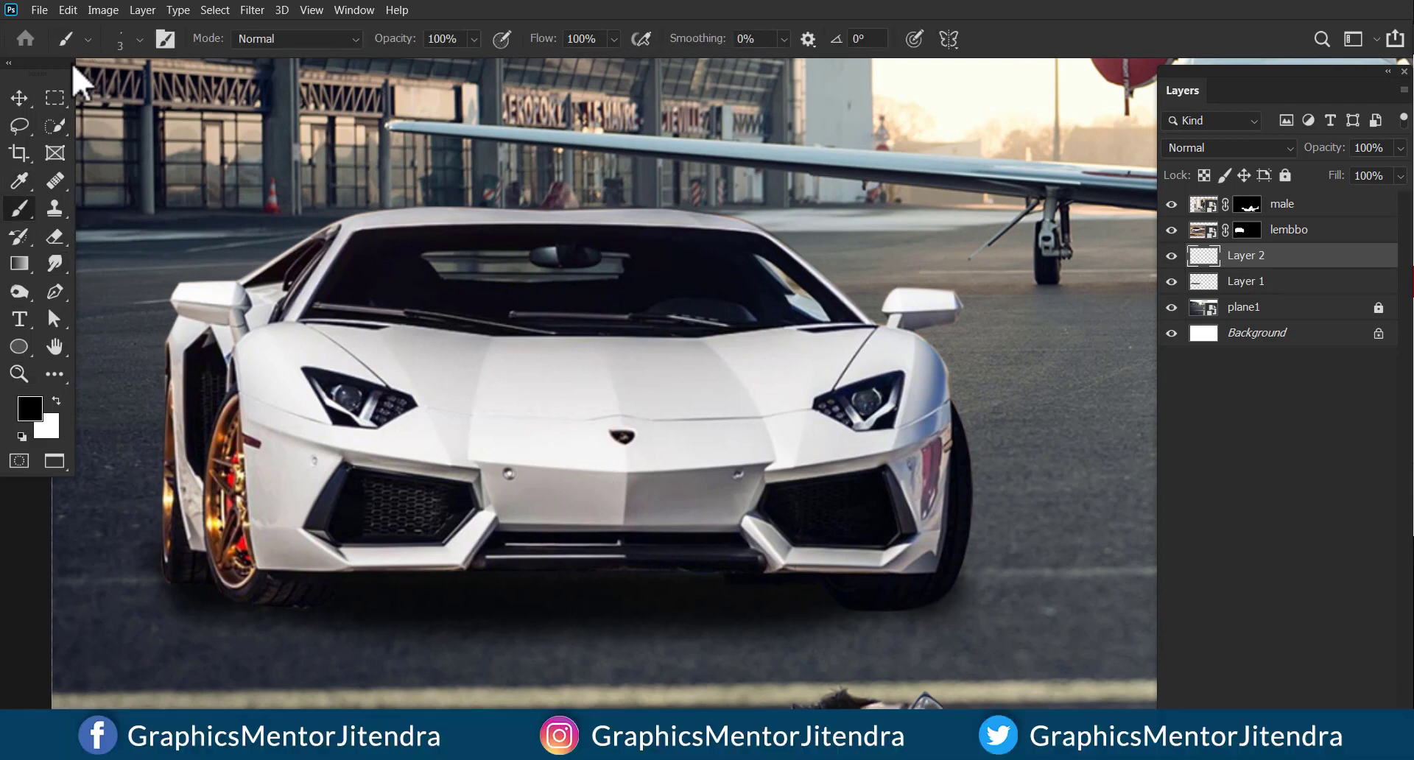
{"action": "left_click", "coordinate": [88, 39]}
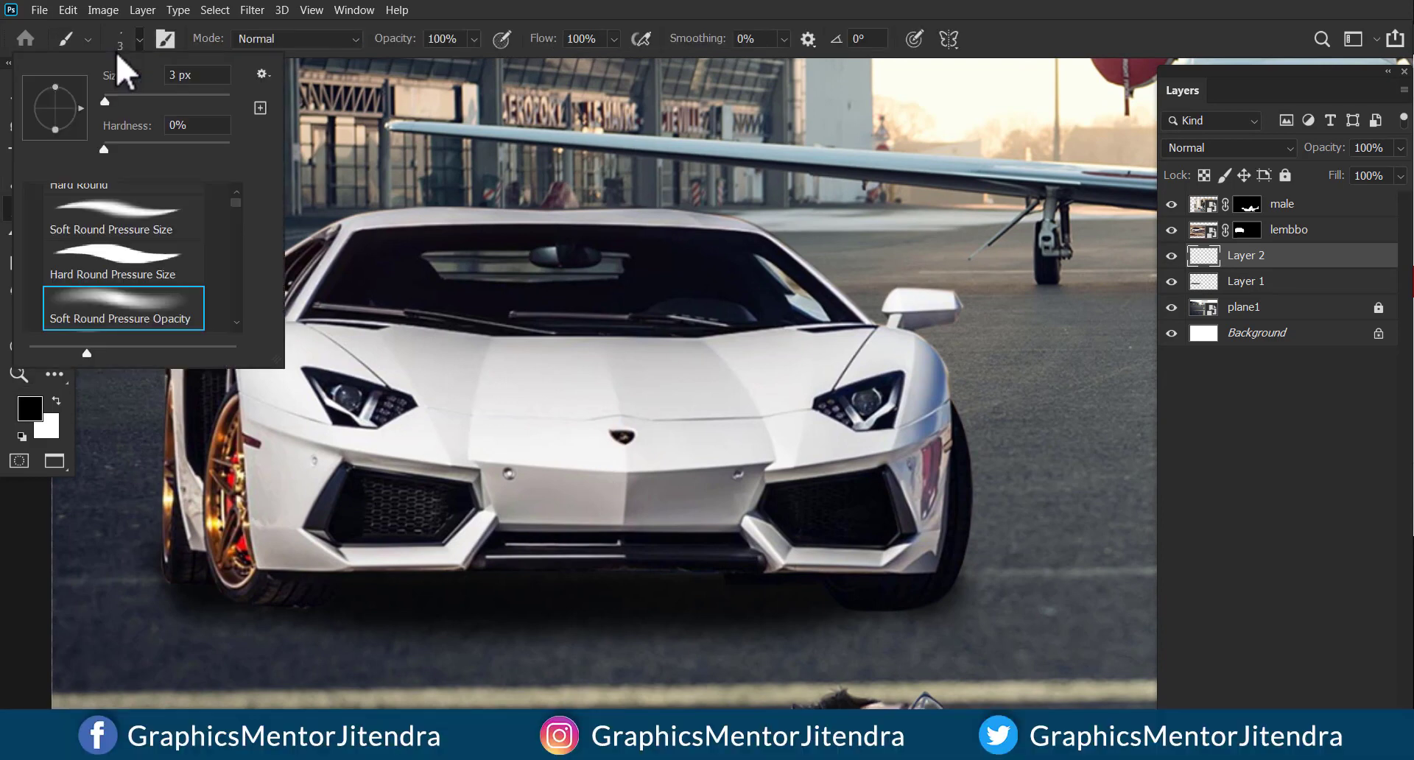
{"action": "scroll", "coordinate": [230, 187], "scroll_direction": "up", "scroll_amount": 2}
{"action": "left_click", "coordinate": [140, 234]}
{"action": "left_click_drag", "start_coordinate": [105, 101], "coordinate": [130, 101]}
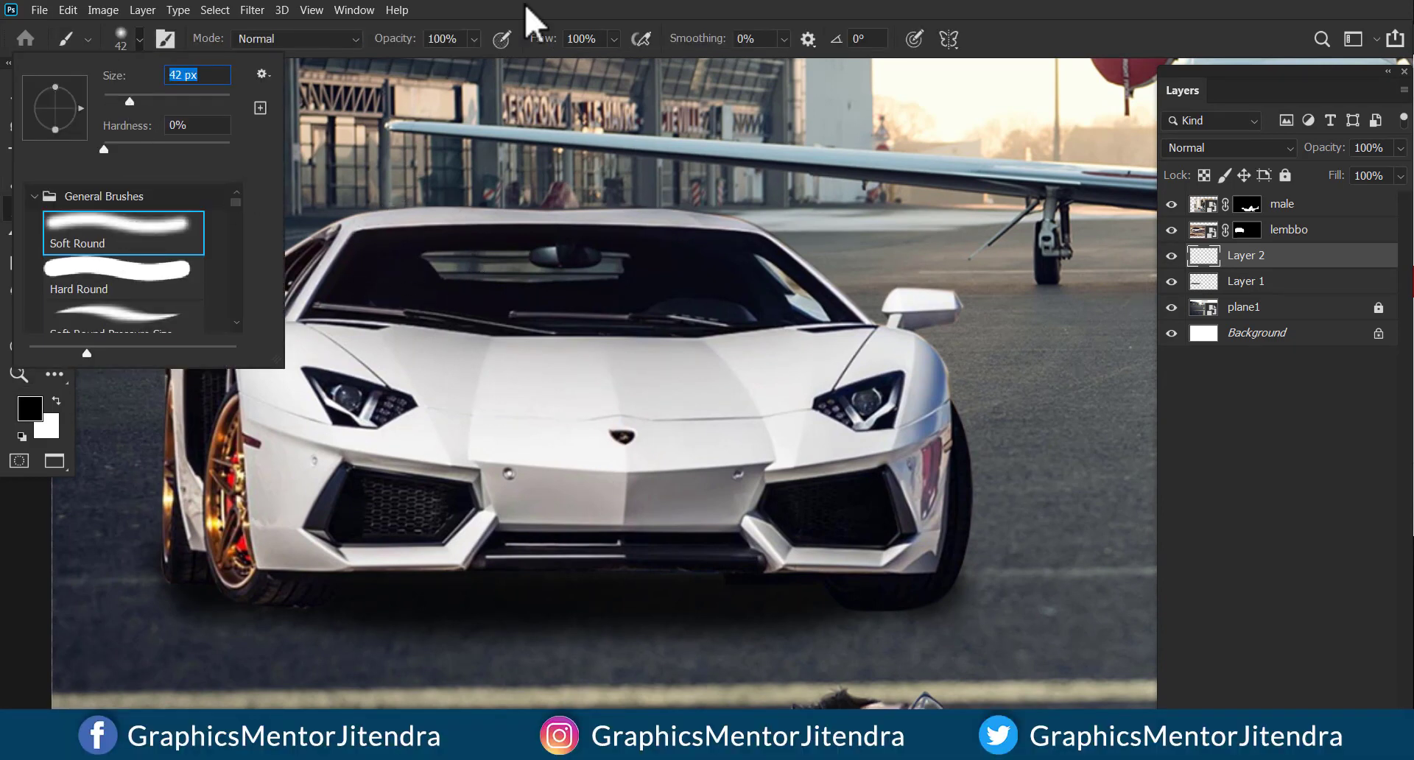
{"action": "key", "text": "Return"}
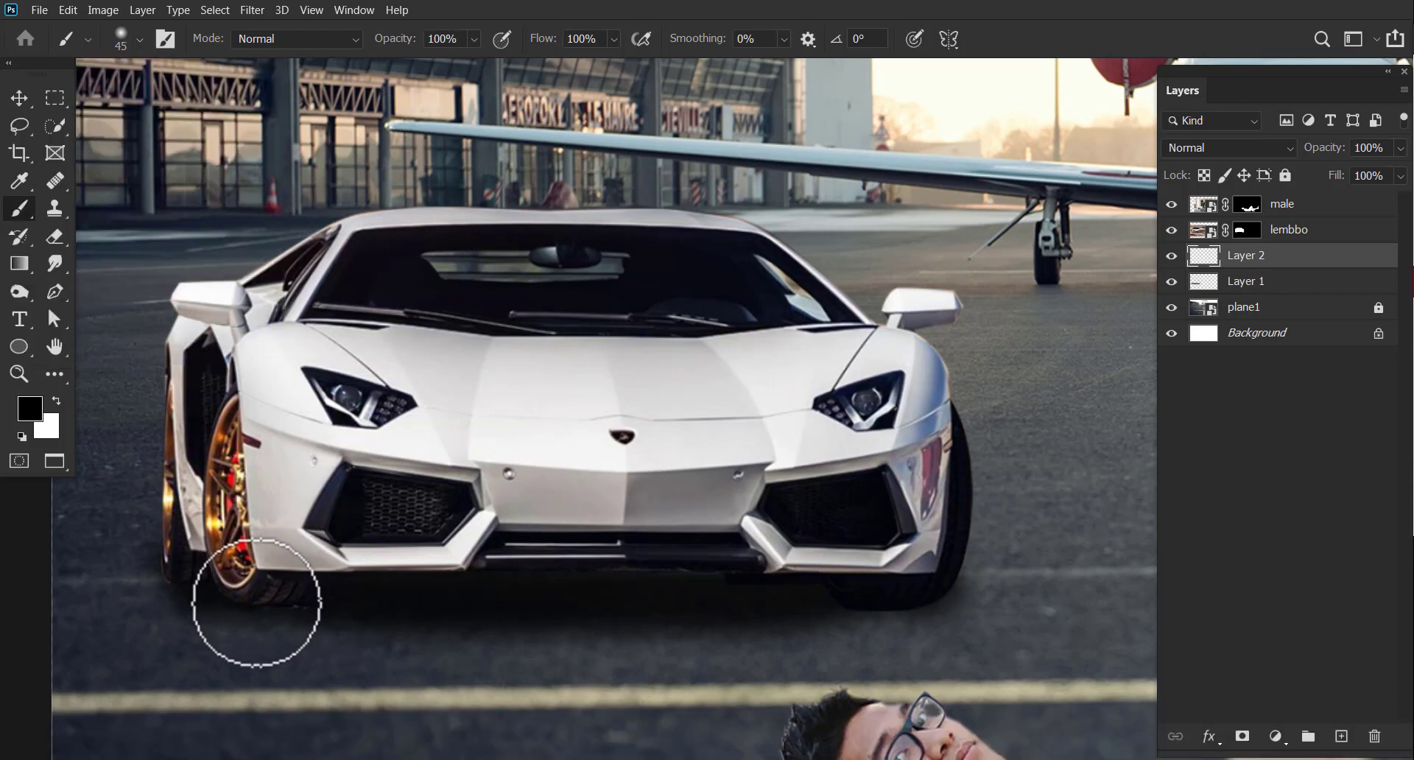
{"action": "key", "text": "bracketright"}
{"action": "key", "text": "bracketright"}
{"action": "key", "text": "bracketright"}
{"action": "key", "text": "bracketright"}
{"action": "key", "text": "bracketright"}
{"action": "key", "text": "bracketleft"}
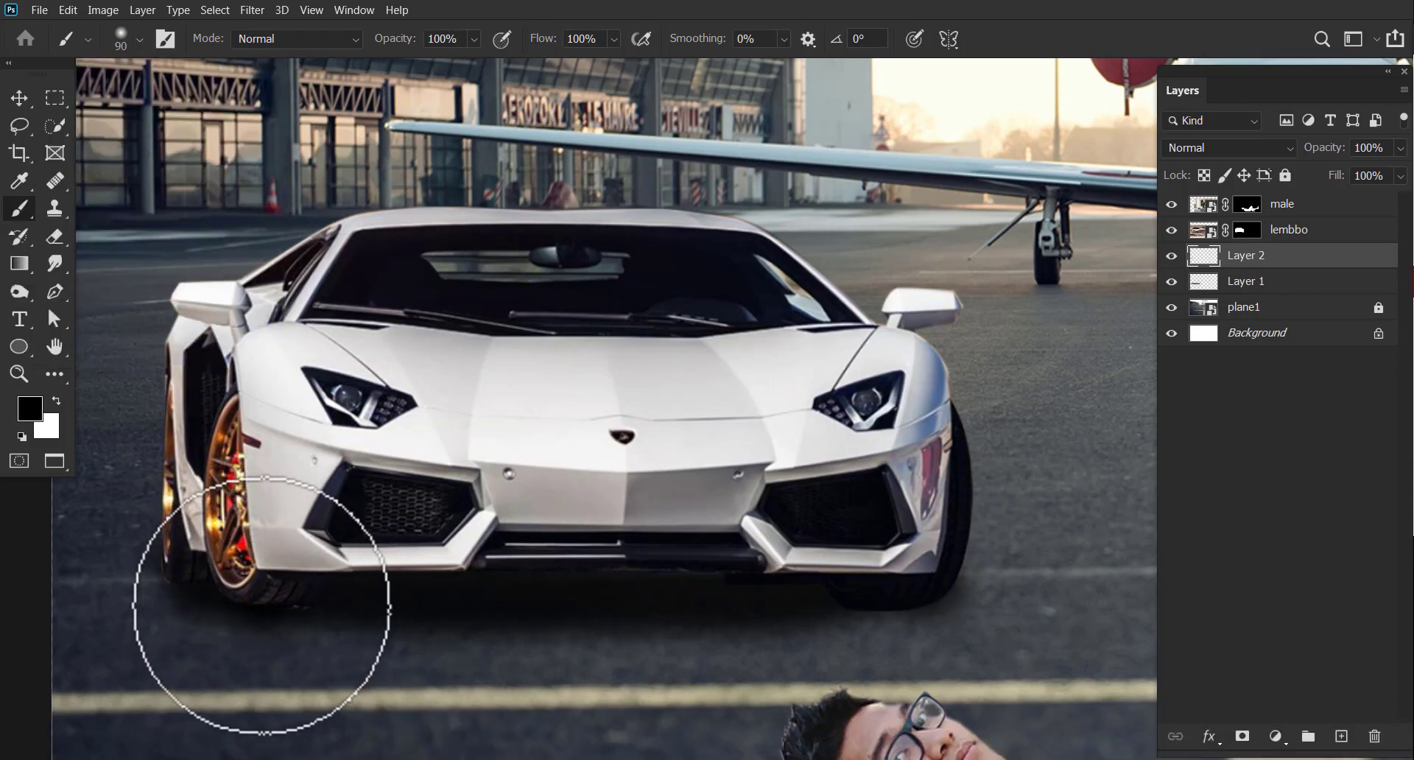
- Scale the painted shadow into a thin, wide strip under the car
{"action": "key", "text": "ctrl+t"}
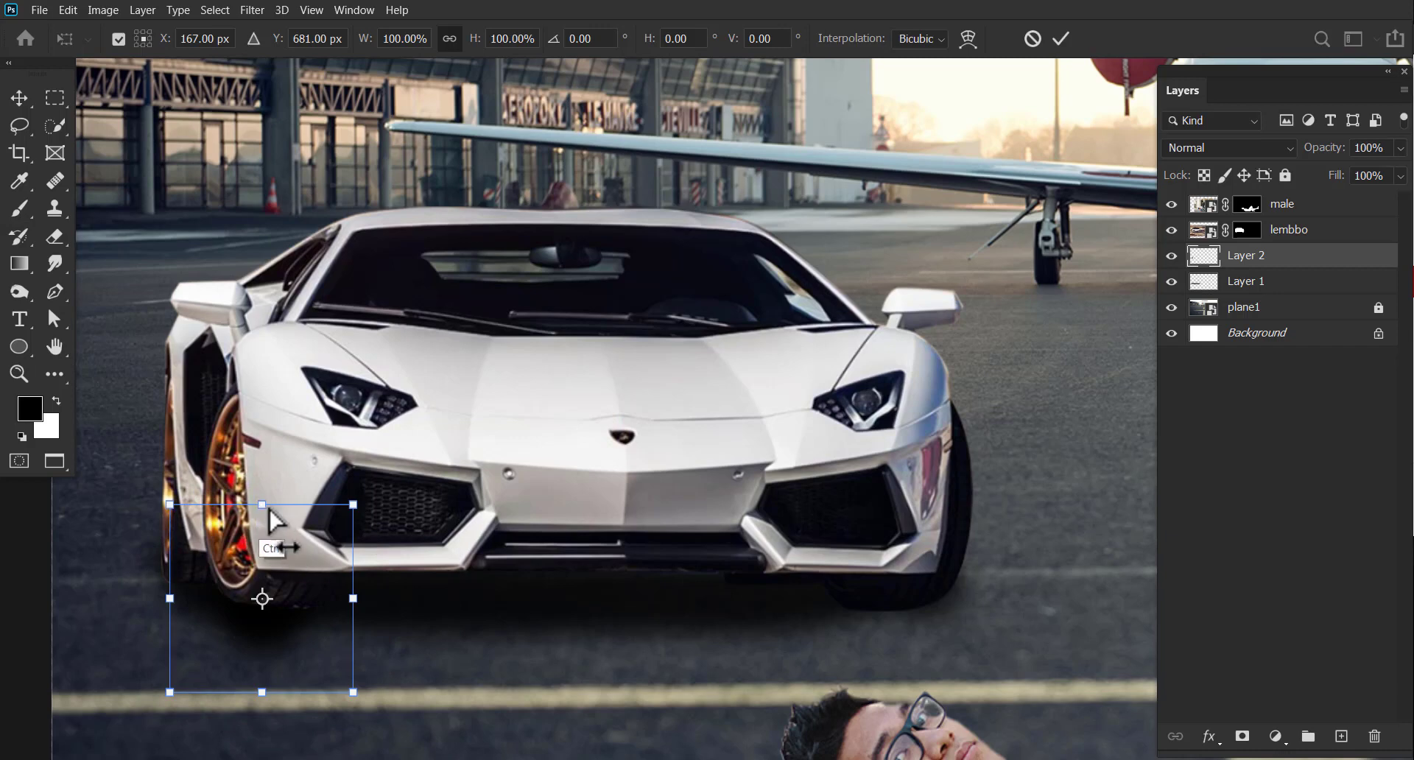
{"action": "left_click_drag", "start_coordinate": [262, 505], "coordinate": [262, 622]}
{"action": "left_click_drag", "start_coordinate": [169, 656], "coordinate": [106, 663]}
{"action": "left_click_drag", "start_coordinate": [352, 656], "coordinate": [420, 667]}
{"action": "mouse_move", "coordinate": [267, 626]}
{"action": "left_mouse_down"}
{"action": "mouse_move", "coordinate": [271, 659]}
{"action": "mouse_move", "coordinate": [309, 615]}
{"action": "left_mouse_up"}
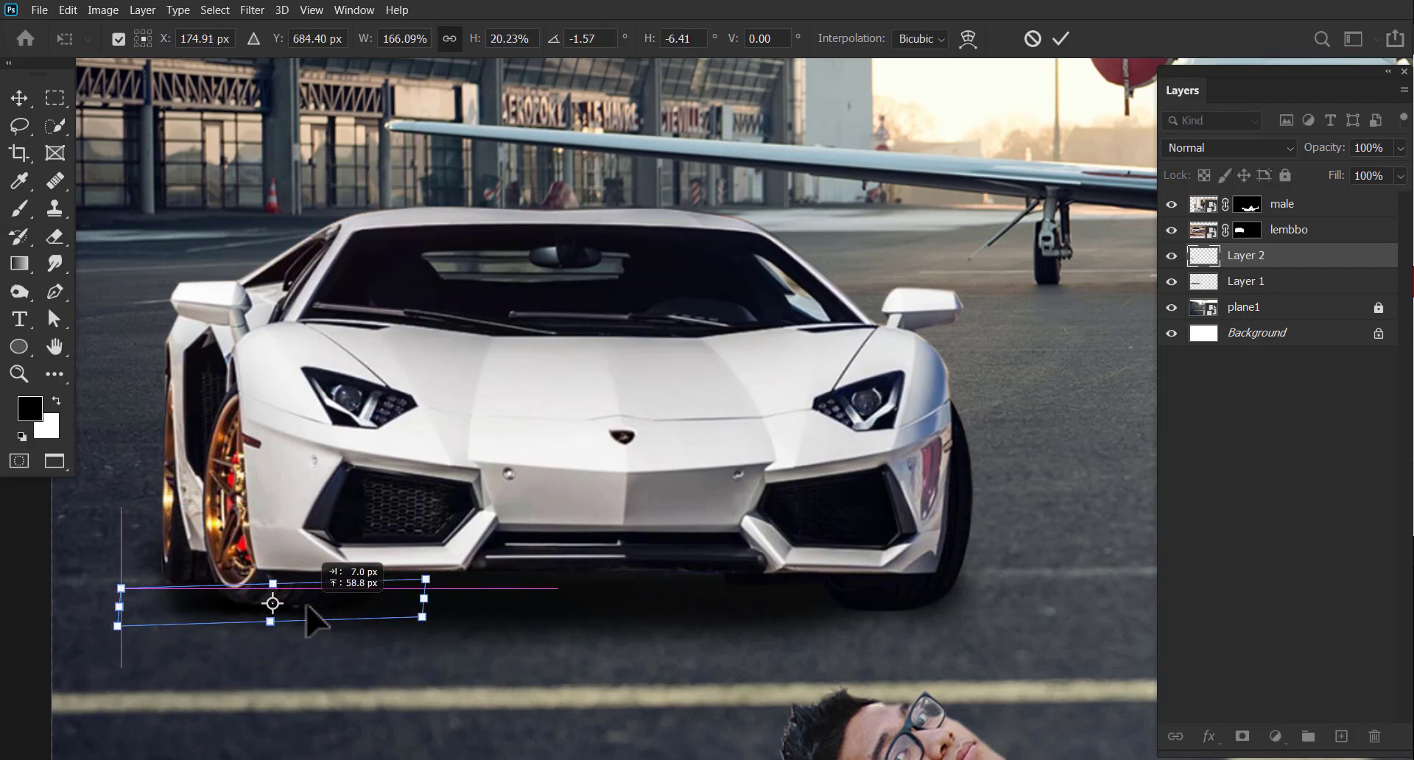
{"action": "left_click_drag", "start_coordinate": [119, 606], "coordinate": [161, 604]}
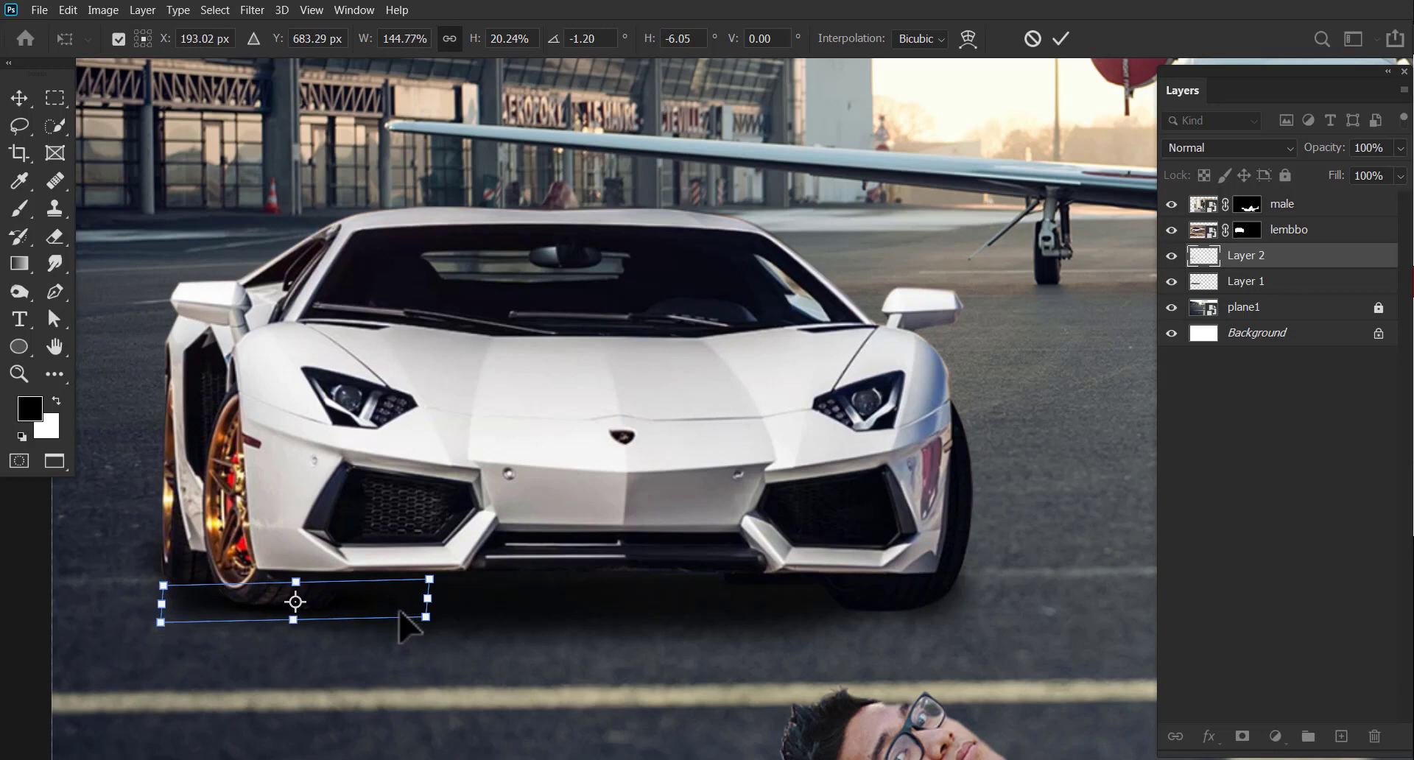
{"action": "key", "text": "Return"}
- Duplicate the shadow under the car's right side, then zoom out to show the plane and man
{"action": "key", "text": "v"}
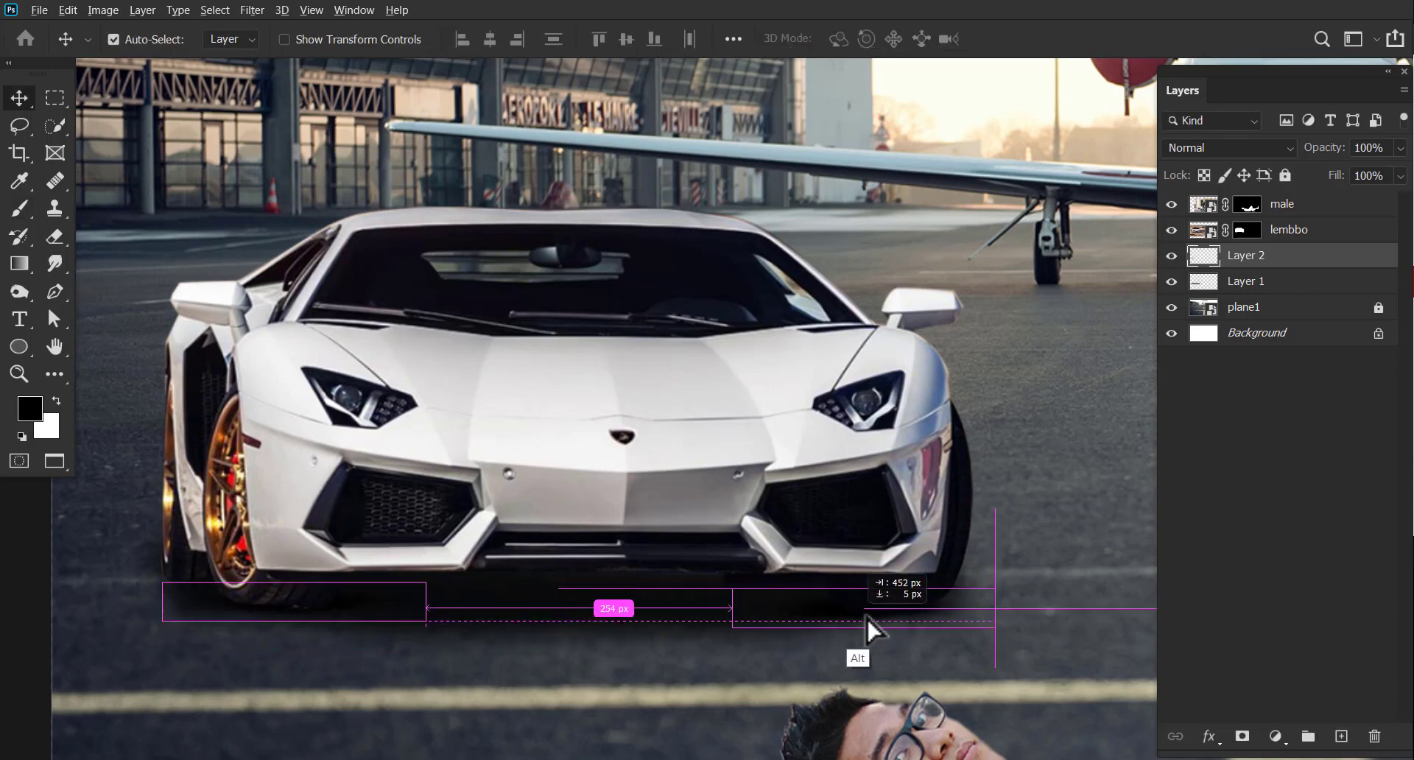
{"action": "mouse_move", "coordinate": [339, 641]}
{"action": "left_mouse_down"}
{"action": "mouse_move", "coordinate": [876, 616]}
{"action": "mouse_move", "coordinate": [748, 585]}
{"action": "mouse_move", "coordinate": [188, 596]}
{"action": "left_mouse_up"}
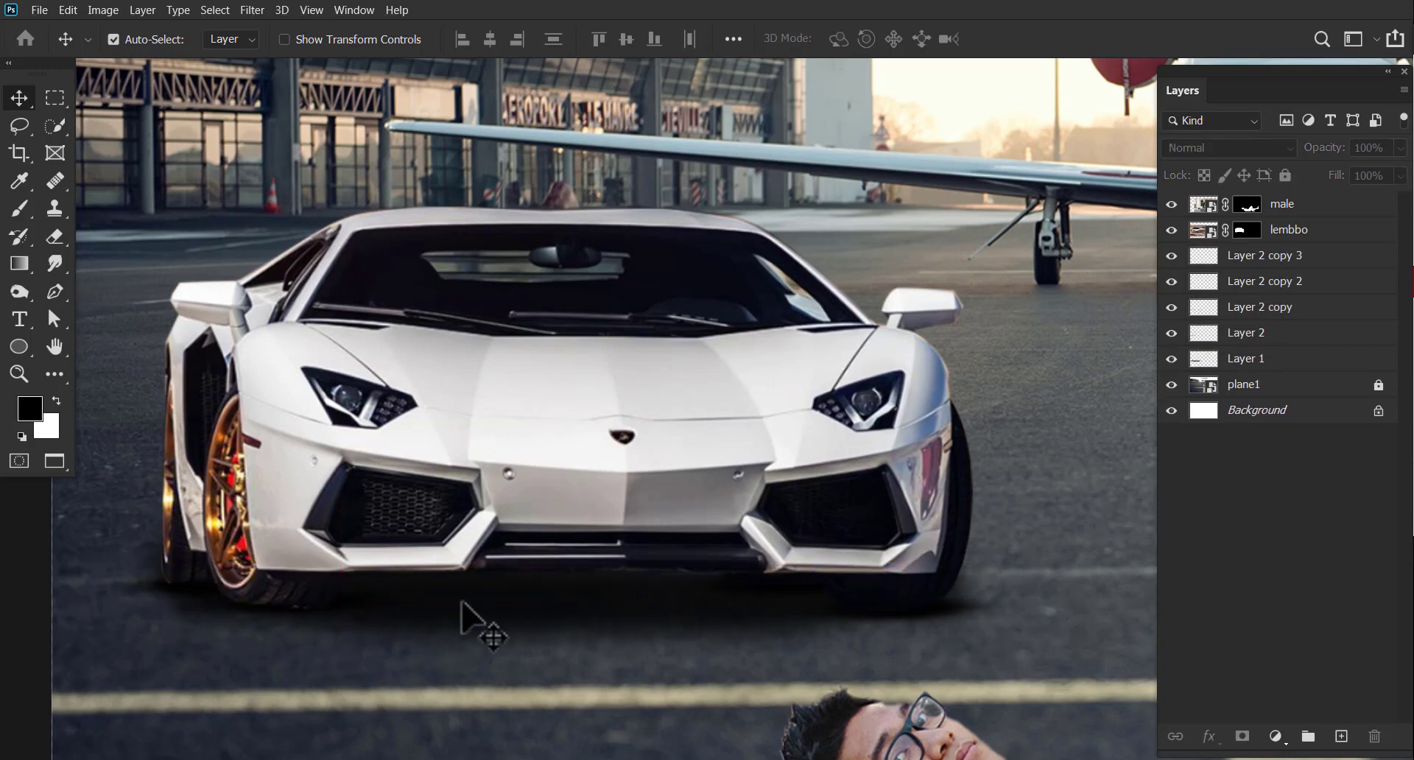
{"action": "key", "text": "z"}
{"action": "mouse_move", "coordinate": [739, 572]}
{"action": "left_mouse_down"}
{"action": "mouse_move", "coordinate": [472, 574]}
{"action": "mouse_move", "coordinate": [582, 593]}
{"action": "left_mouse_up"}
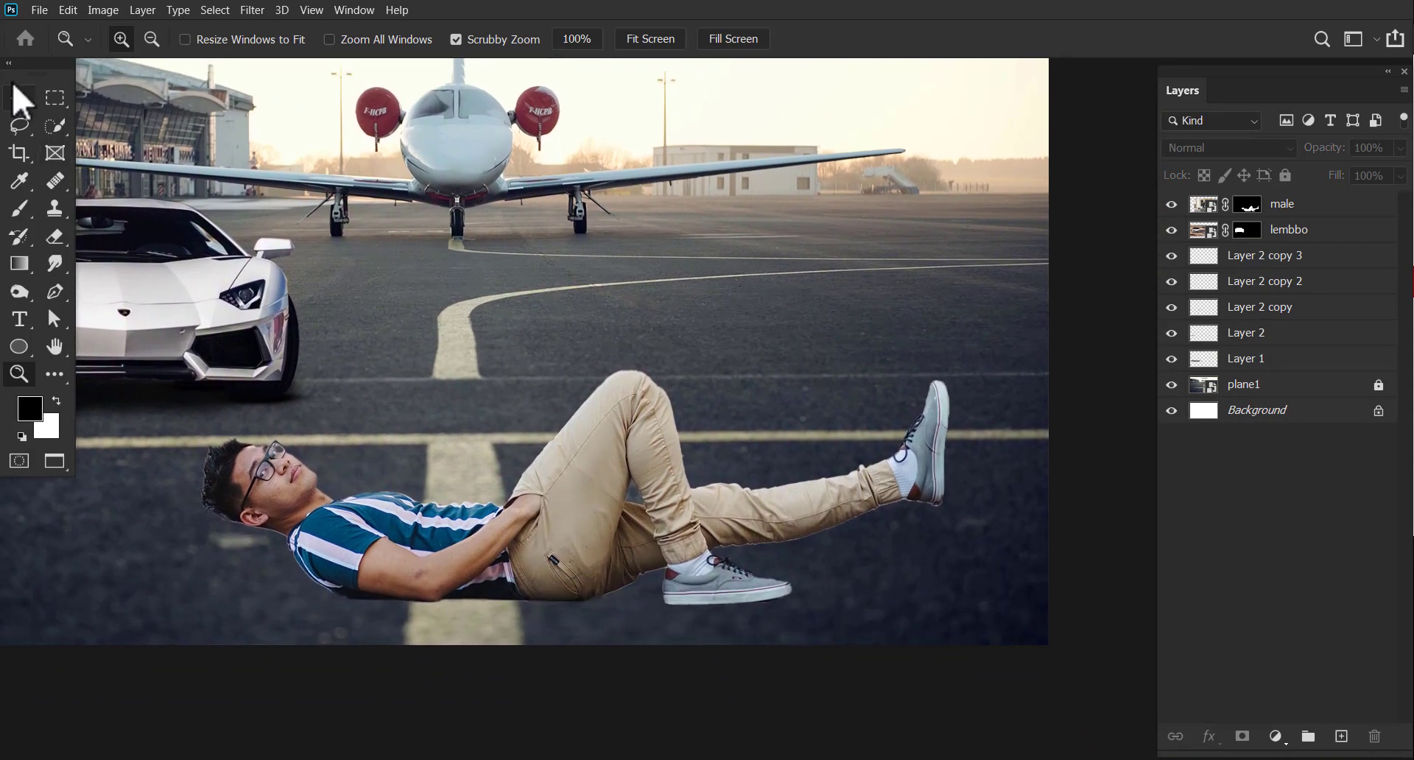
- Load the man's outline and fill a new layer with his black silhouette, nudged below him
{"action": "key", "text": "v"}
{"action": "left_click_drag", "start_coordinate": [584, 521], "coordinate": [590, 511]}
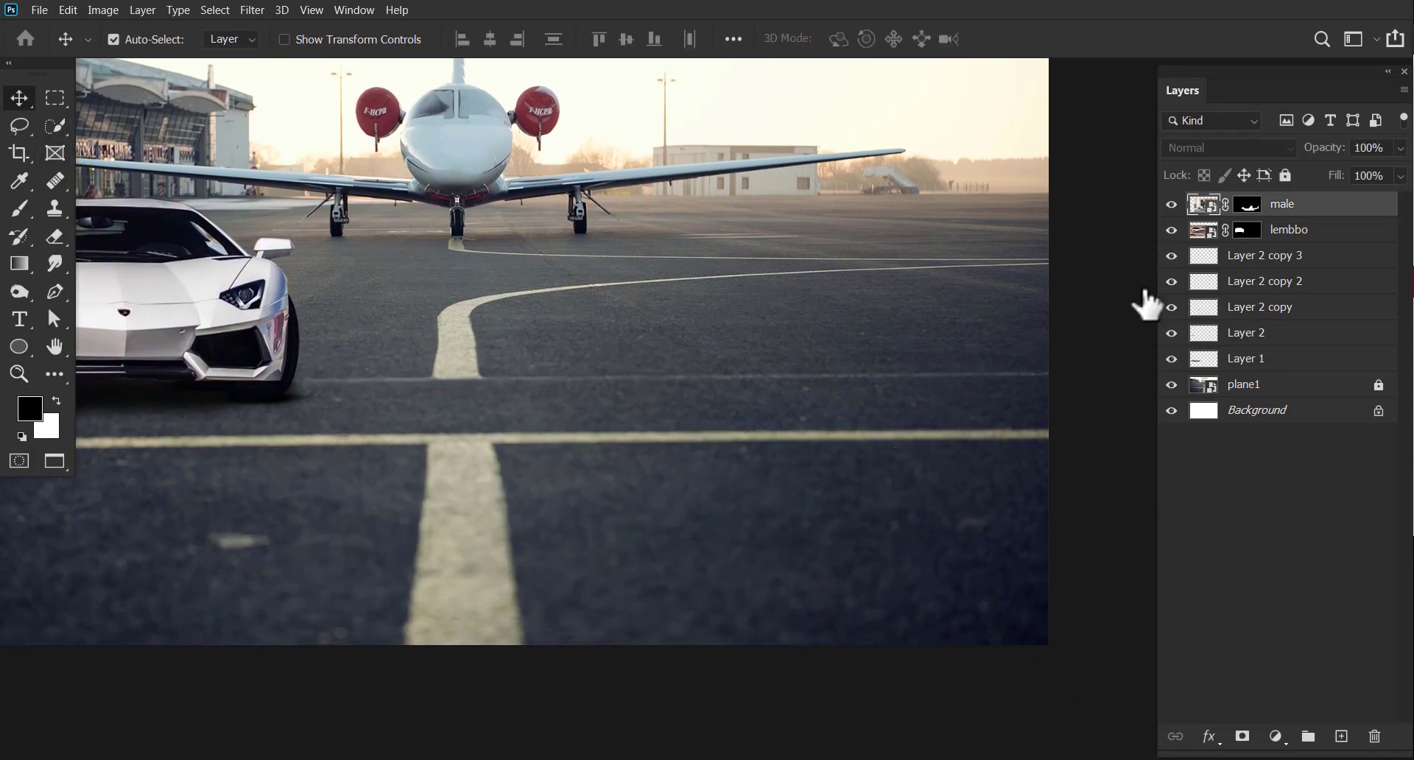
{"action": "left_click", "coordinate": [1204, 204], "text": "ctrl"}
{"action": "left_click", "coordinate": [1203, 230]}
{"action": "key", "text": "ctrl+j"}
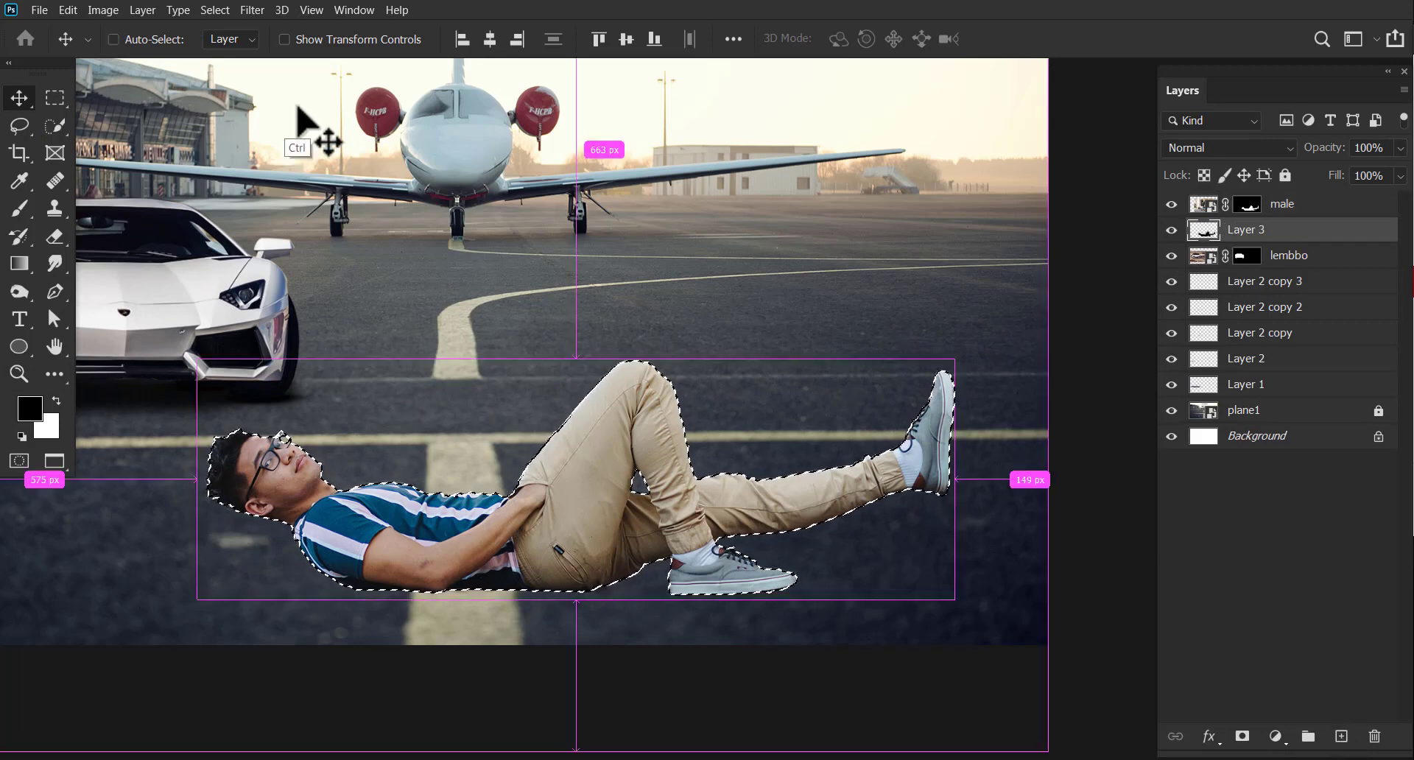
{"action": "key", "text": "ctrl+d"}
{"action": "left_click_drag", "start_coordinate": [593, 537], "coordinate": [590, 515]}
{"action": "key", "text": "ctrl+z"}
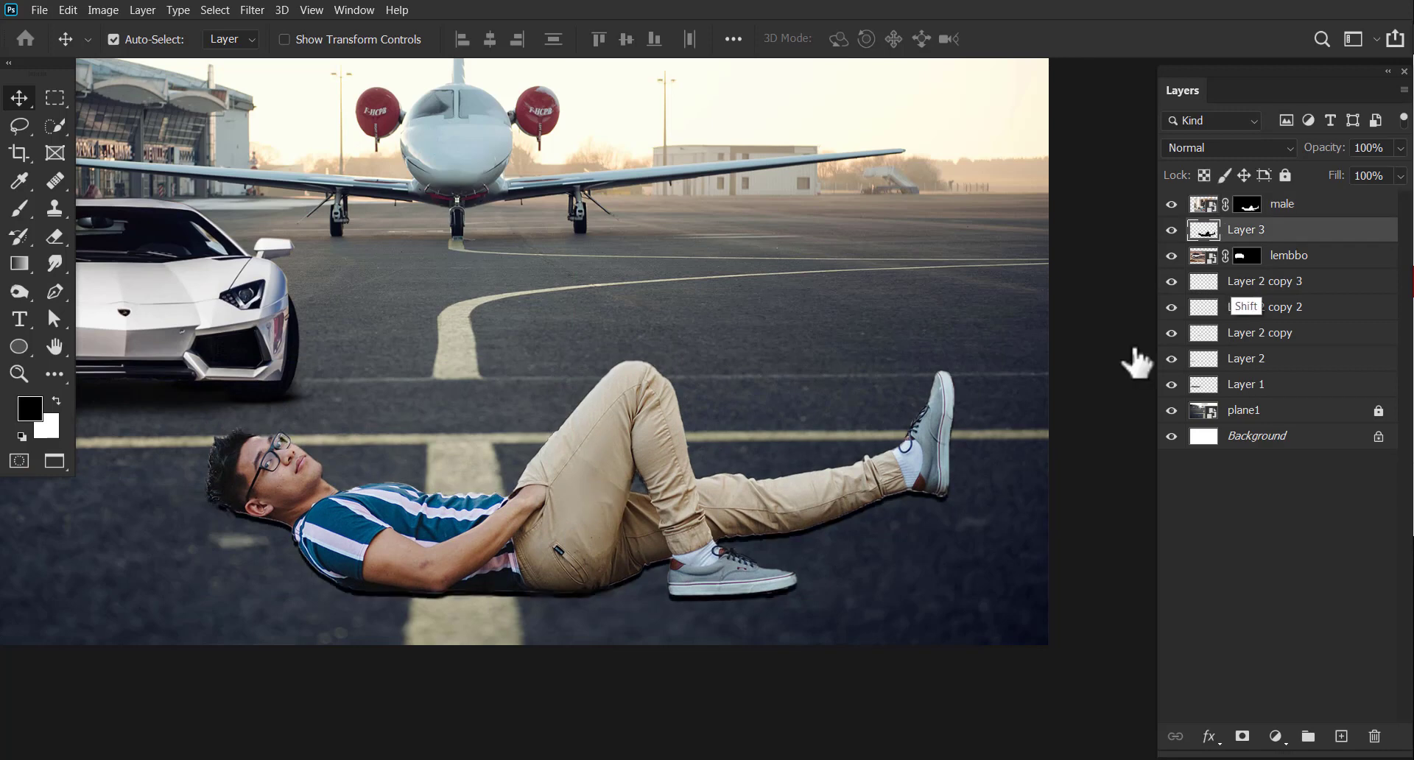
{"action": "key", "text": "shift+Down"}
{"action": "key", "text": "shift+Down"}
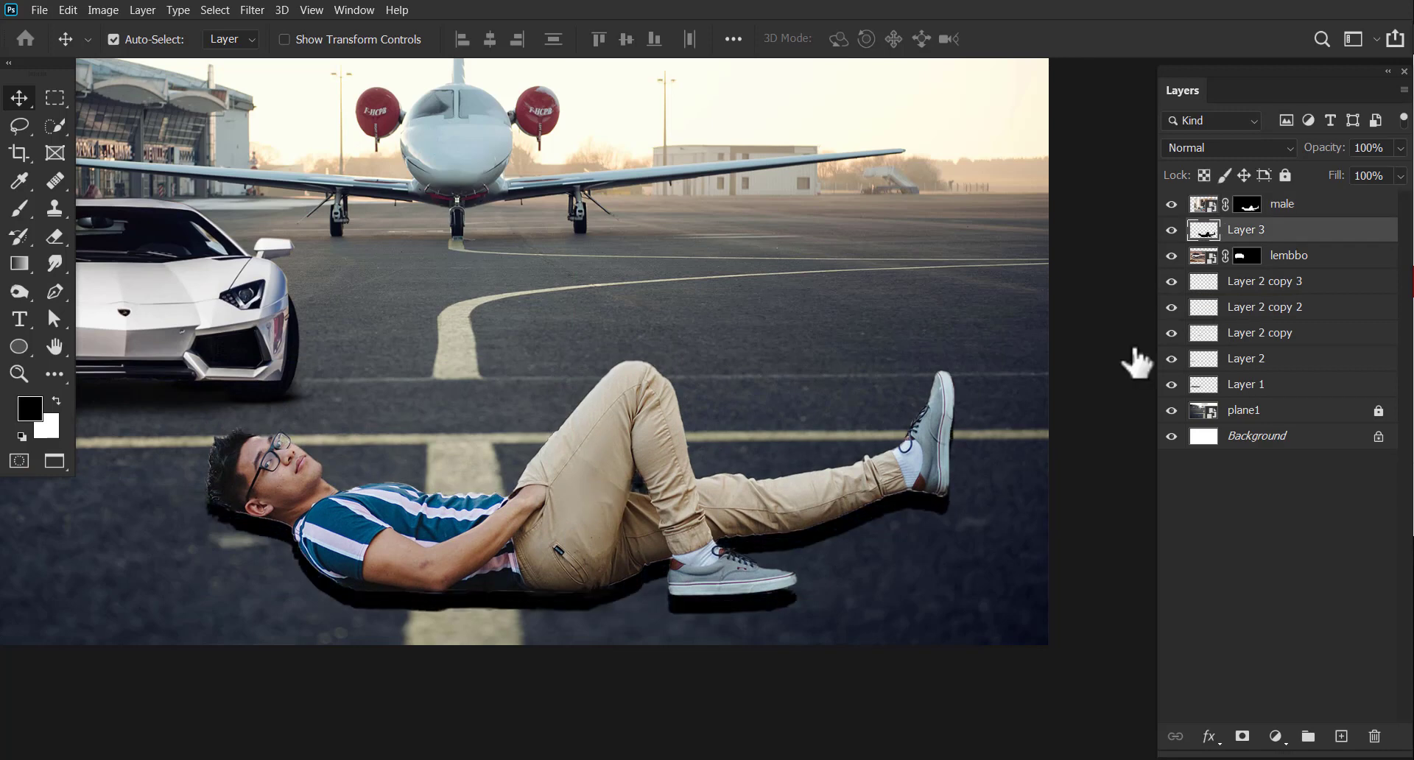
- Try flipping the silhouette shadow horizontally and vertically in Free Transform, undoing each attempt
{"action": "key", "text": "ctrl+t"}
{"action": "right_click", "coordinate": [638, 545]}
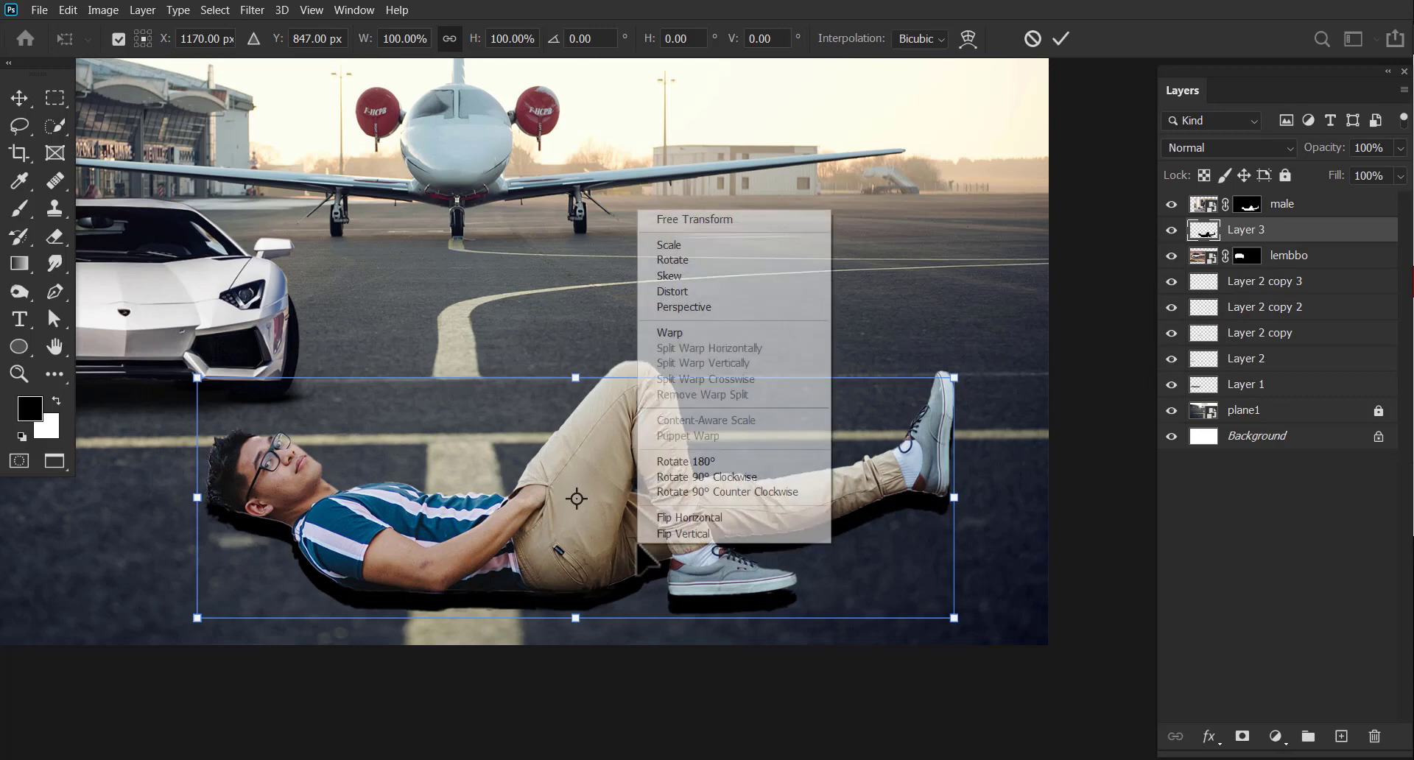
{"action": "left_click", "coordinate": [657, 532]}
{"action": "key", "text": "ctrl+z"}
{"action": "right_click", "coordinate": [619, 593]}
{"action": "left_click", "coordinate": [633, 567]}
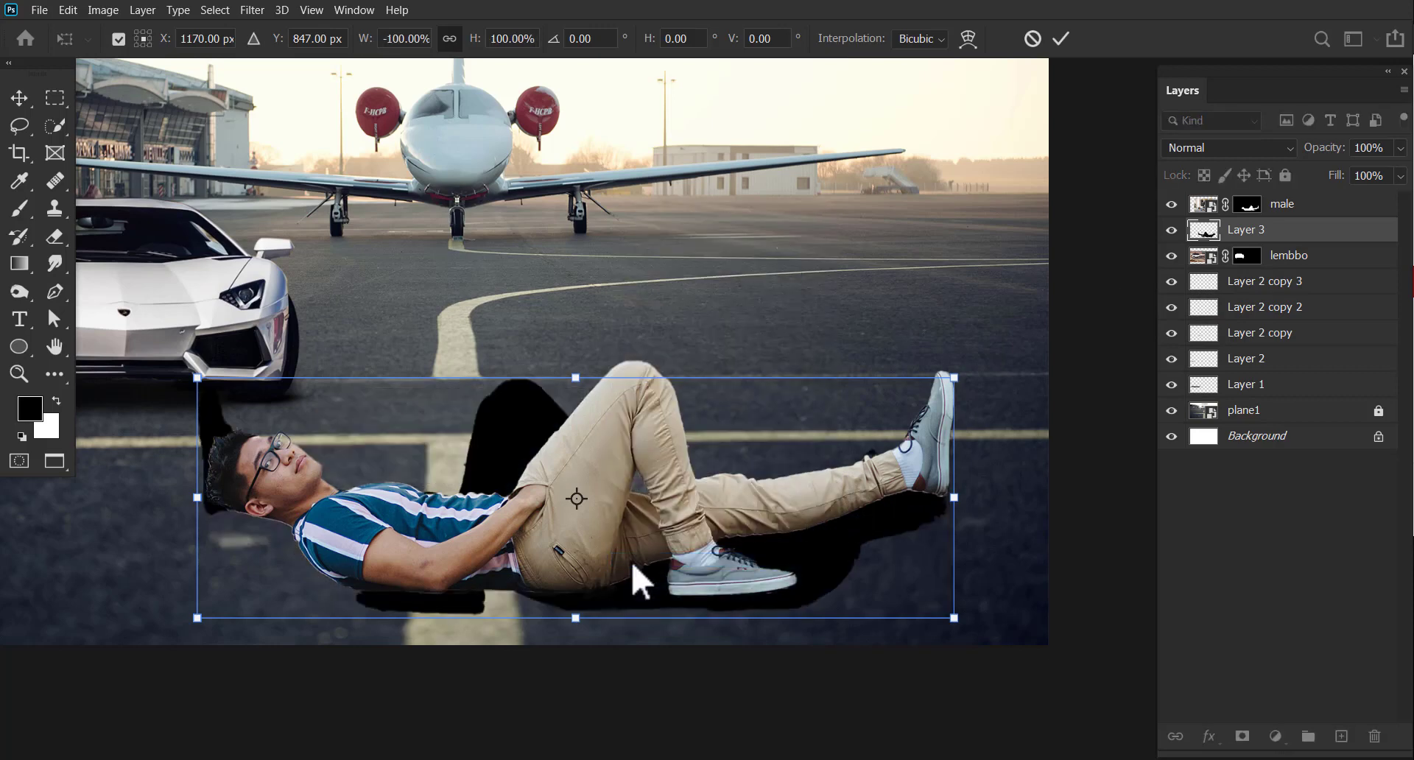
{"action": "key", "text": "ctrl+z"}
{"action": "right_click", "coordinate": [632, 565]}
{"action": "left_click", "coordinate": [648, 549]}
{"action": "mouse_move", "coordinate": [487, 517]}
{"action": "left_mouse_down"}
{"action": "mouse_move", "coordinate": [484, 552]}
{"action": "mouse_move", "coordinate": [477, 507]}
{"action": "left_mouse_up"}
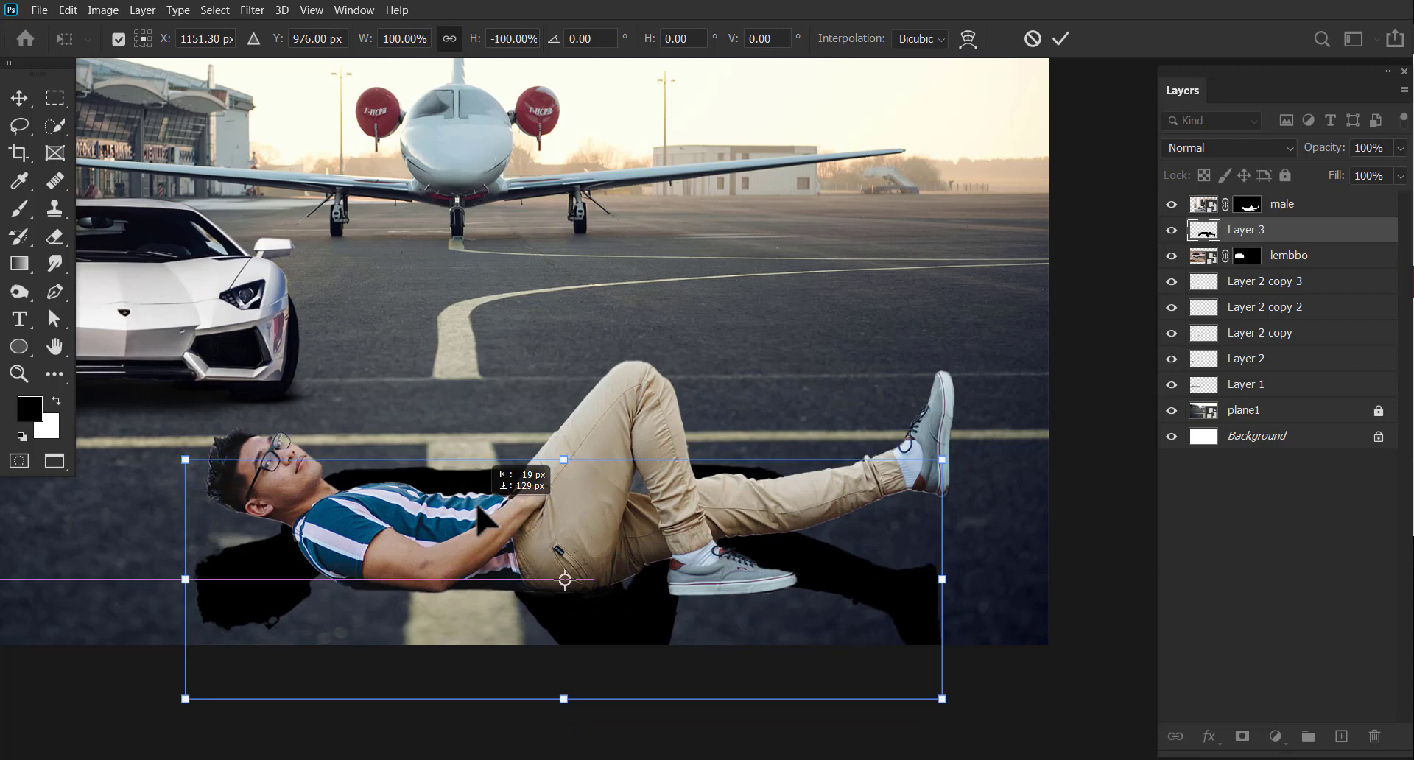
{"action": "left_click_drag", "start_coordinate": [477, 507], "coordinate": [483, 551]}
{"action": "key", "text": "ctrl+z"}
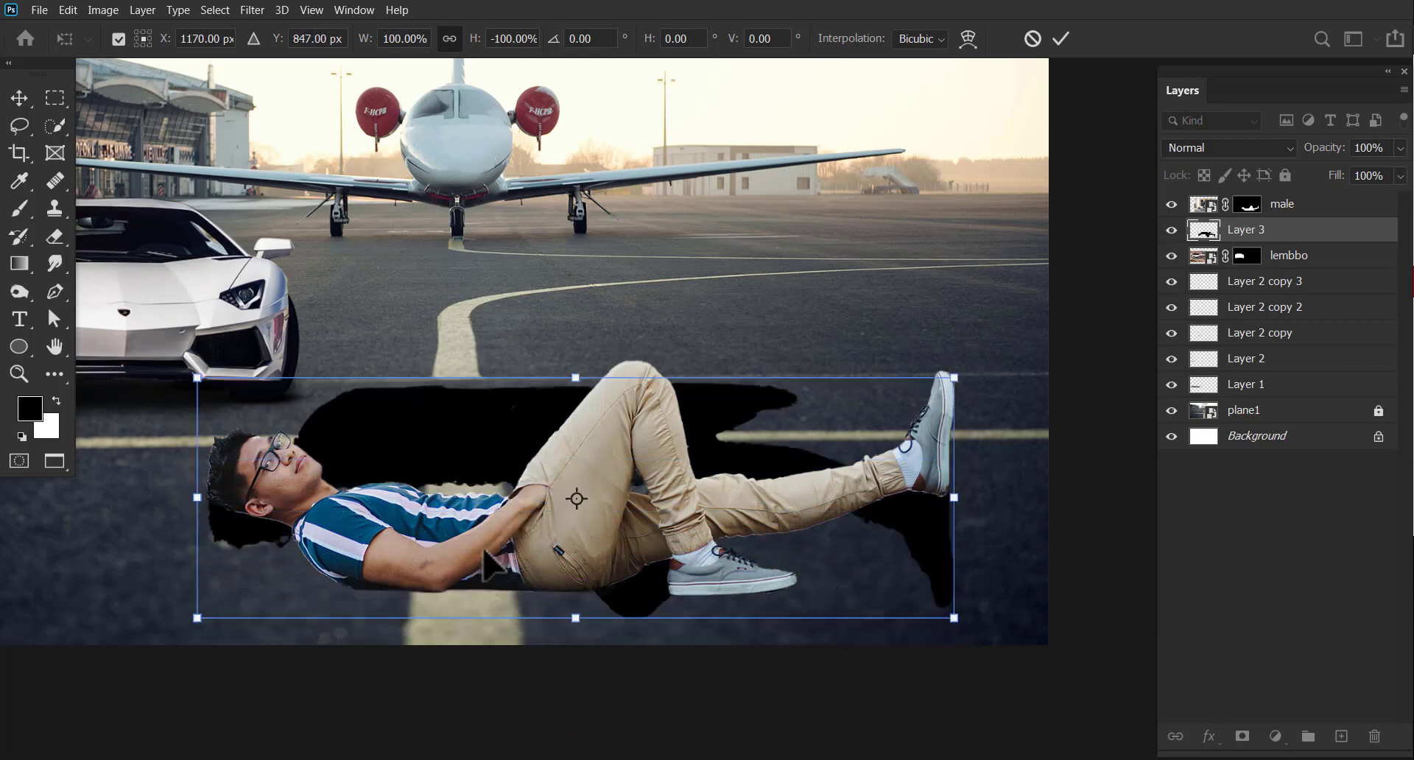
{"action": "key", "text": "ctrl+z"}
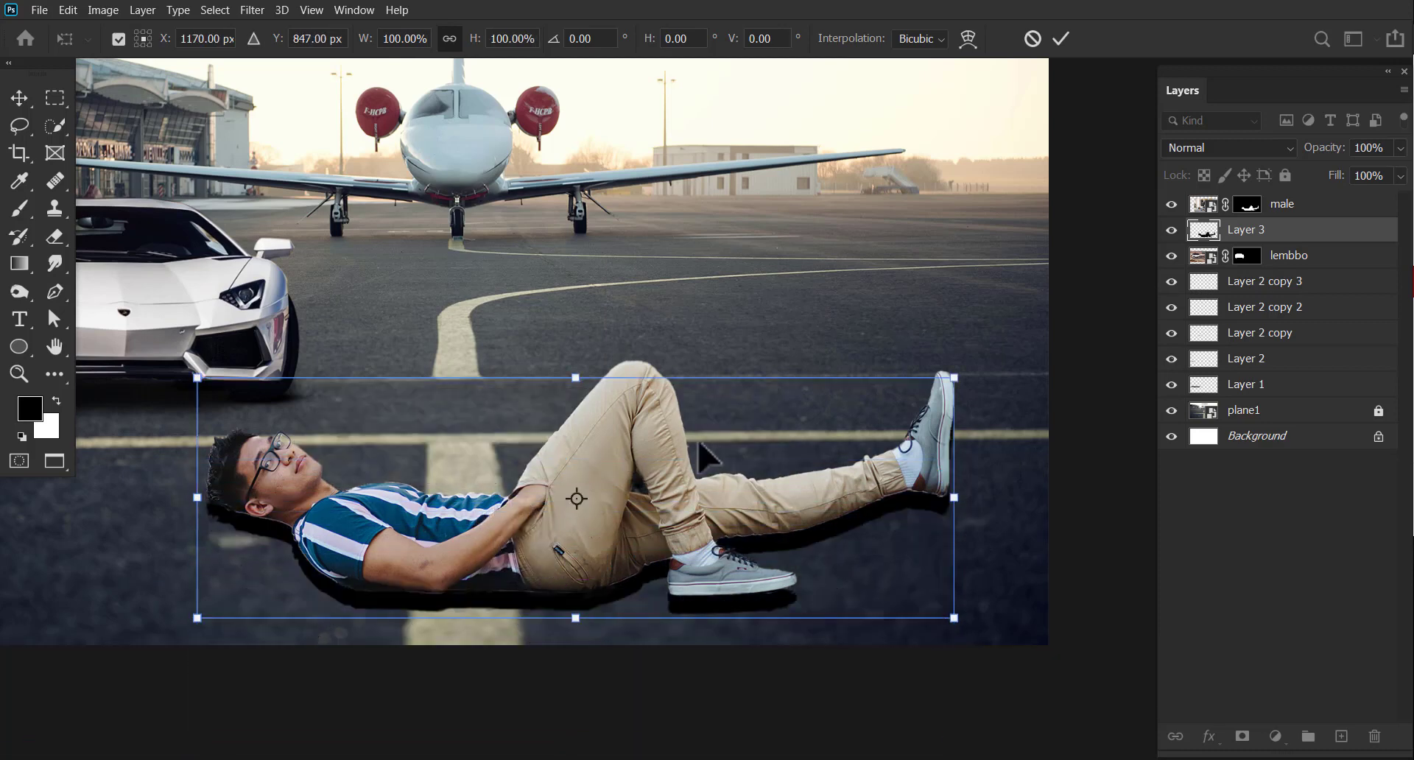
- Squash and skew the silhouette flat beneath the man and apply the transform
{"action": "left_click_drag", "start_coordinate": [576, 378], "coordinate": [577, 466]}
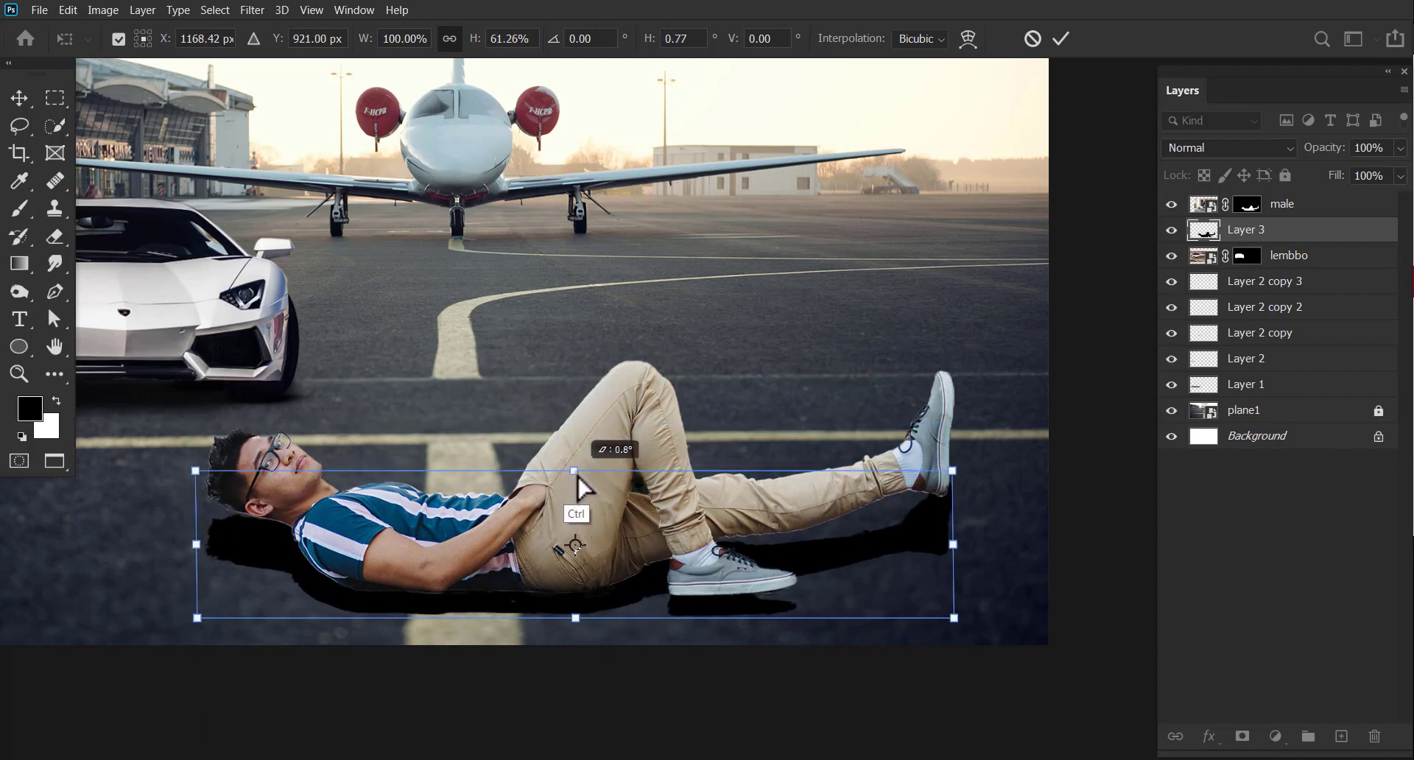
{"action": "mouse_move", "coordinate": [576, 618]}
{"action": "left_mouse_down"}
{"action": "mouse_move", "coordinate": [579, 633]}
{"action": "mouse_move", "coordinate": [577, 619]}
{"action": "left_mouse_up"}
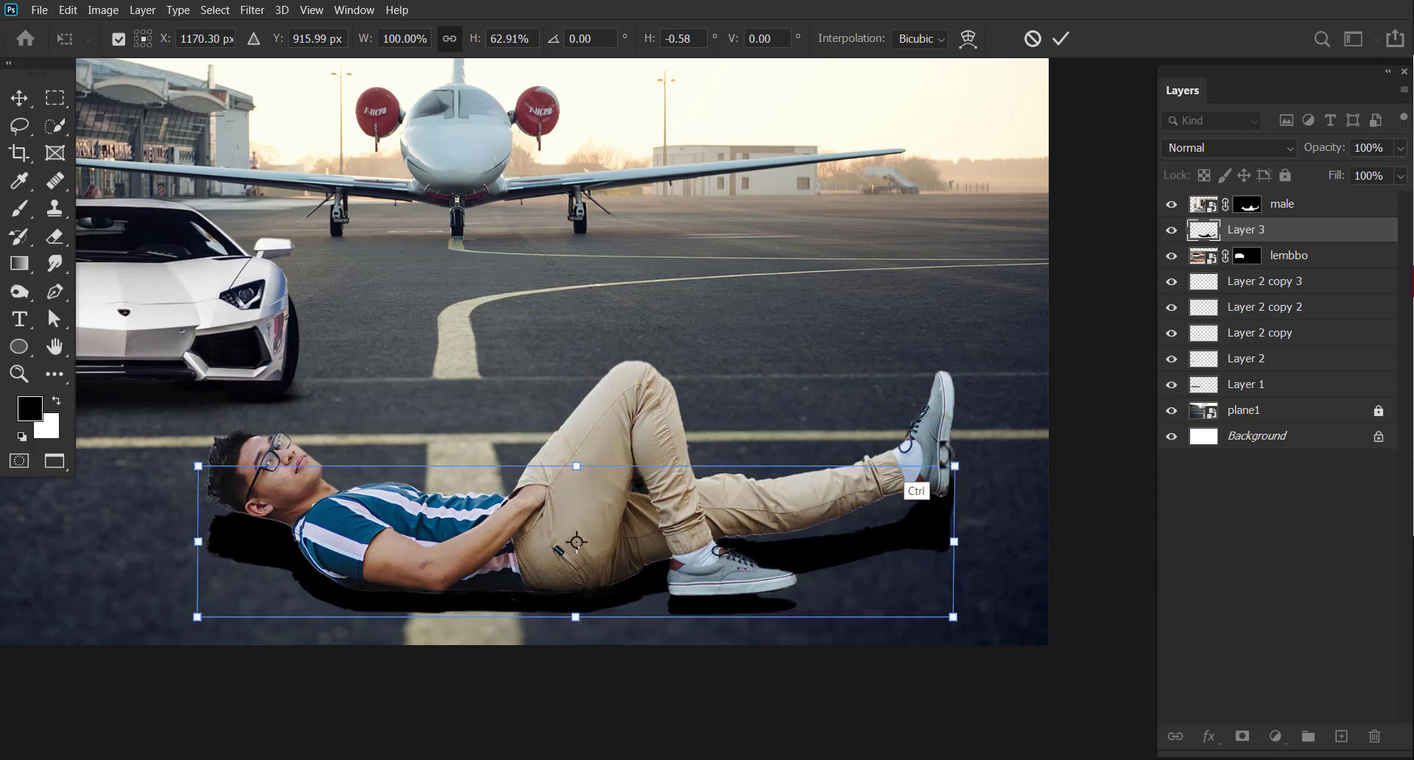
{"action": "mouse_move", "coordinate": [955, 492]}
{"action": "left_mouse_down"}
{"action": "mouse_move", "coordinate": [951, 460]}
{"action": "mouse_move", "coordinate": [934, 473]}
{"action": "left_mouse_up"}
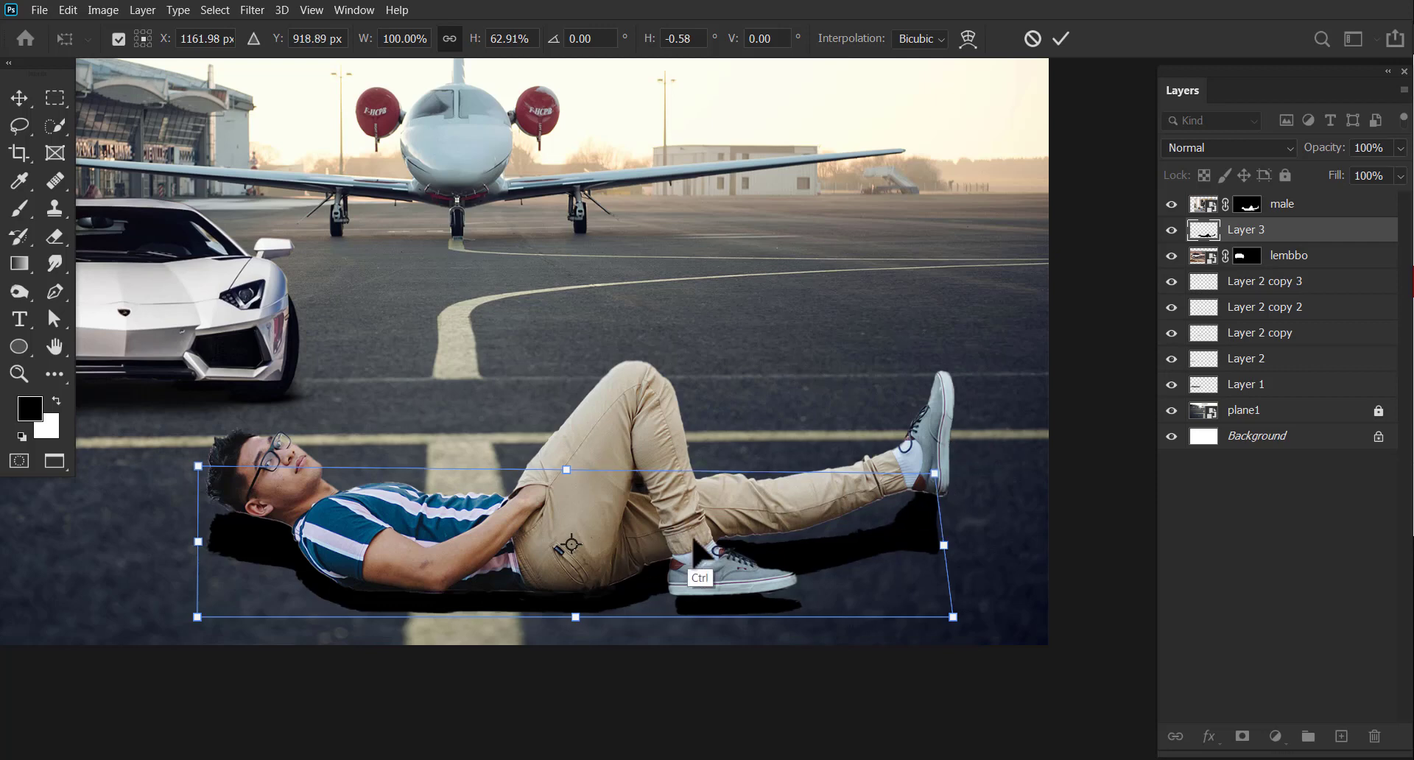
{"action": "left_click_drag", "start_coordinate": [197, 617], "coordinate": [176, 626]}
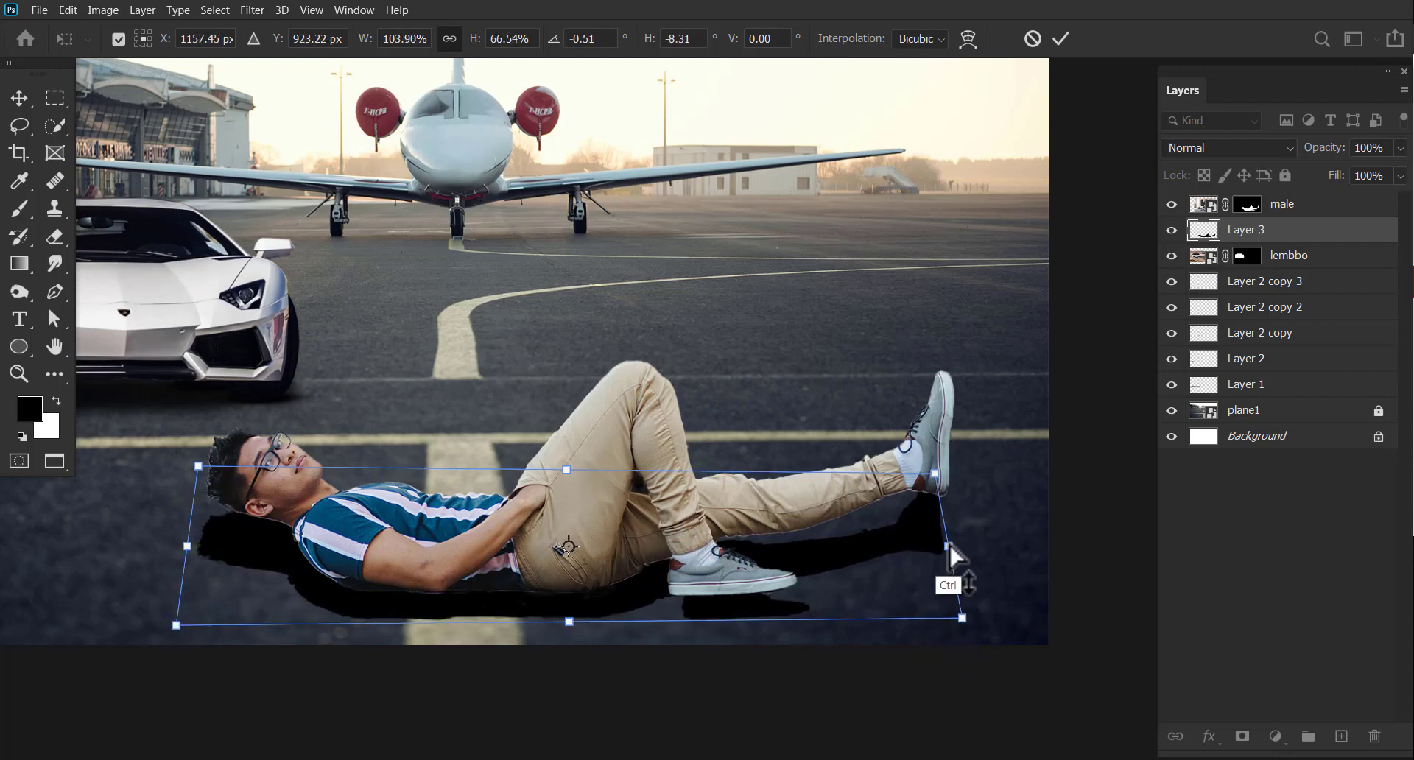
{"action": "mouse_move", "coordinate": [945, 546]}
{"action": "left_mouse_down"}
{"action": "mouse_move", "coordinate": [960, 559]}
{"action": "mouse_move", "coordinate": [947, 490]}
{"action": "left_mouse_up"}
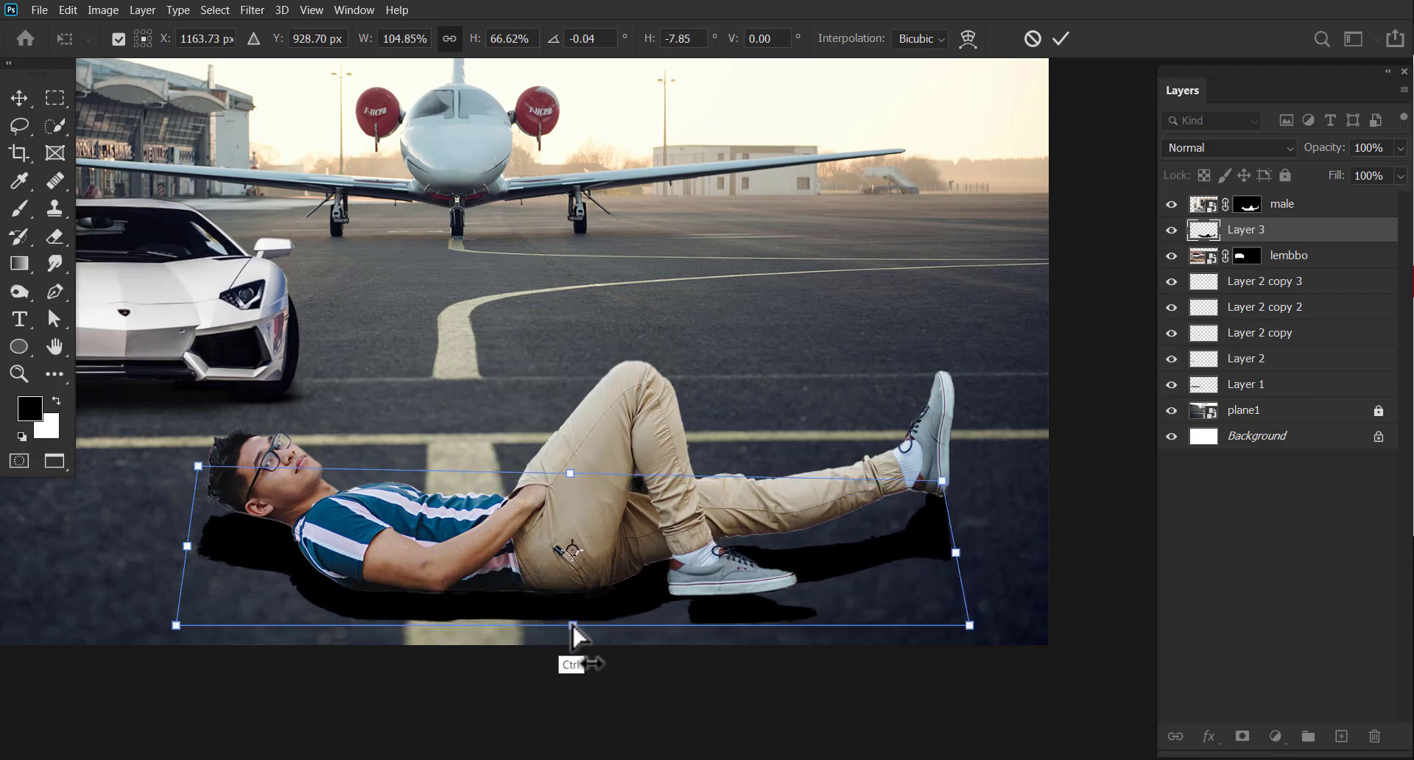
{"action": "left_click_drag", "start_coordinate": [573, 627], "coordinate": [557, 627]}
{"action": "key", "text": "Return"}
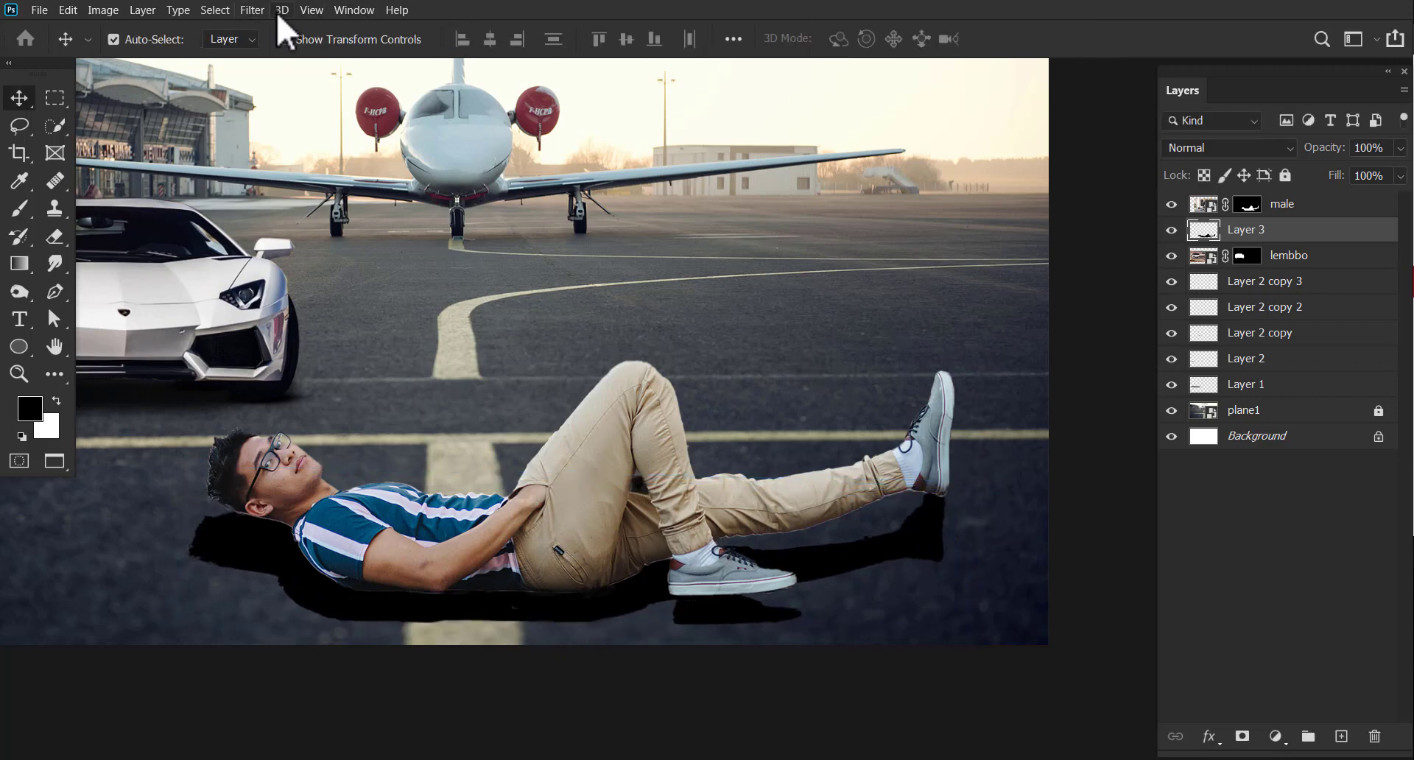
- Soften the shadow with an 8.4-pixel Gaussian Blur
{"action": "left_click", "coordinate": [252, 10]}
{"action": "left_click", "coordinate": [516, 271]}
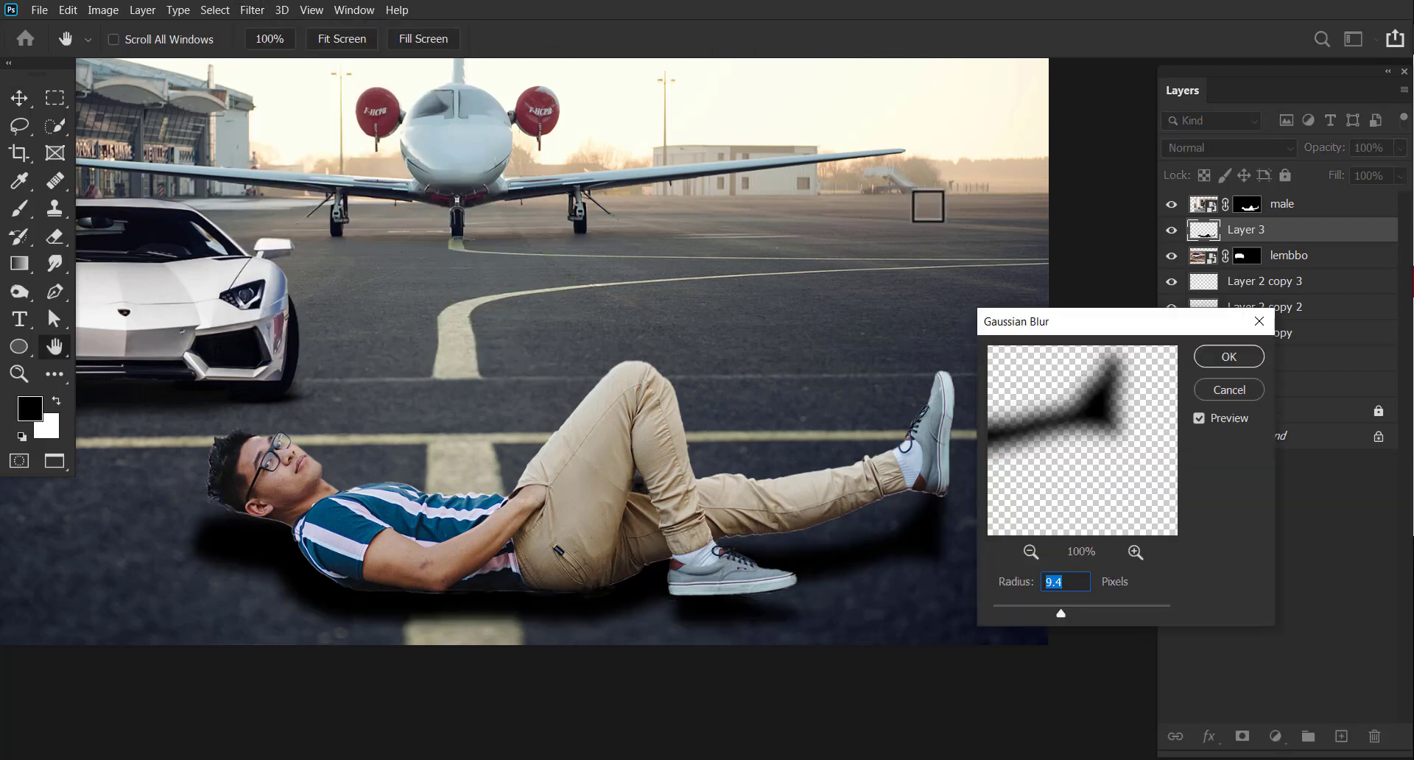
{"action": "left_click_drag", "start_coordinate": [1065, 615], "coordinate": [1059, 615]}
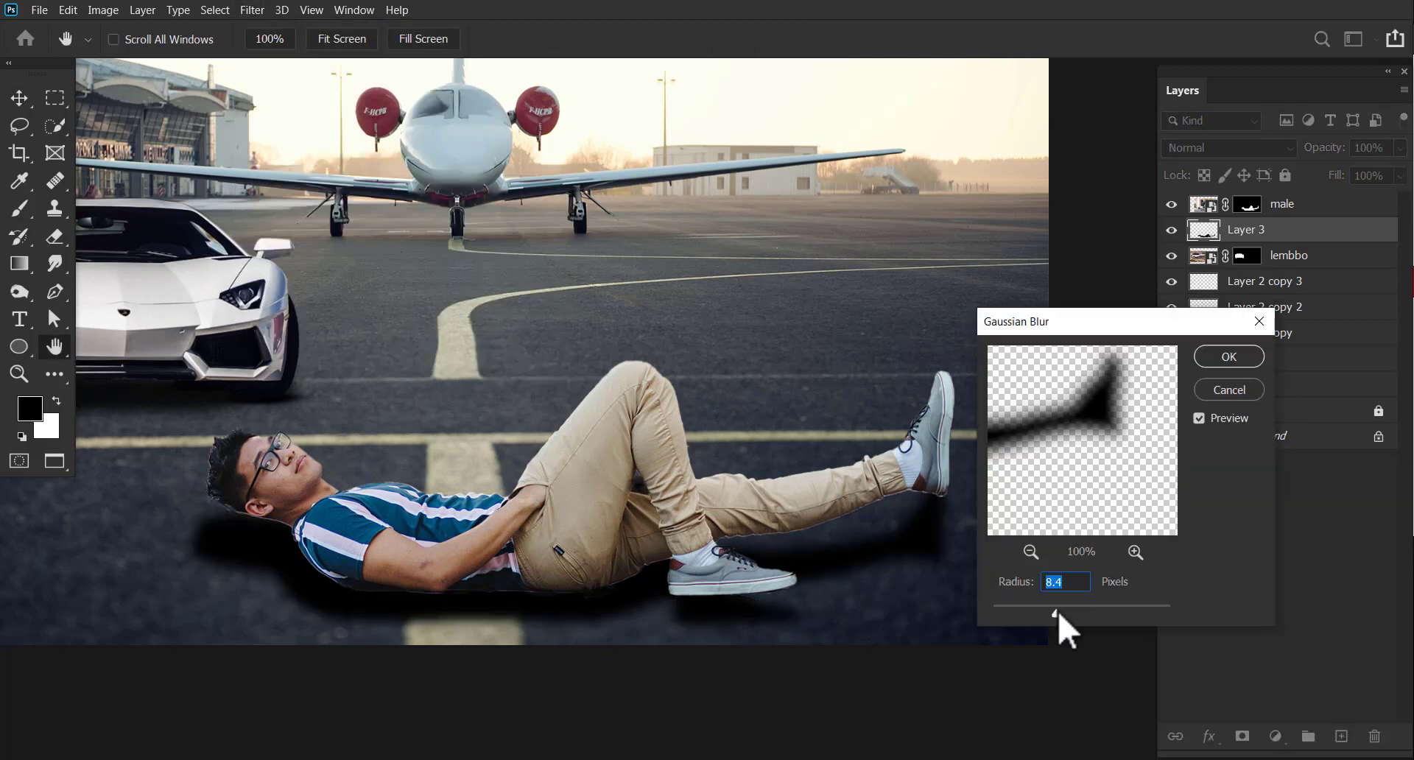
{"action": "left_click", "coordinate": [1236, 357]}
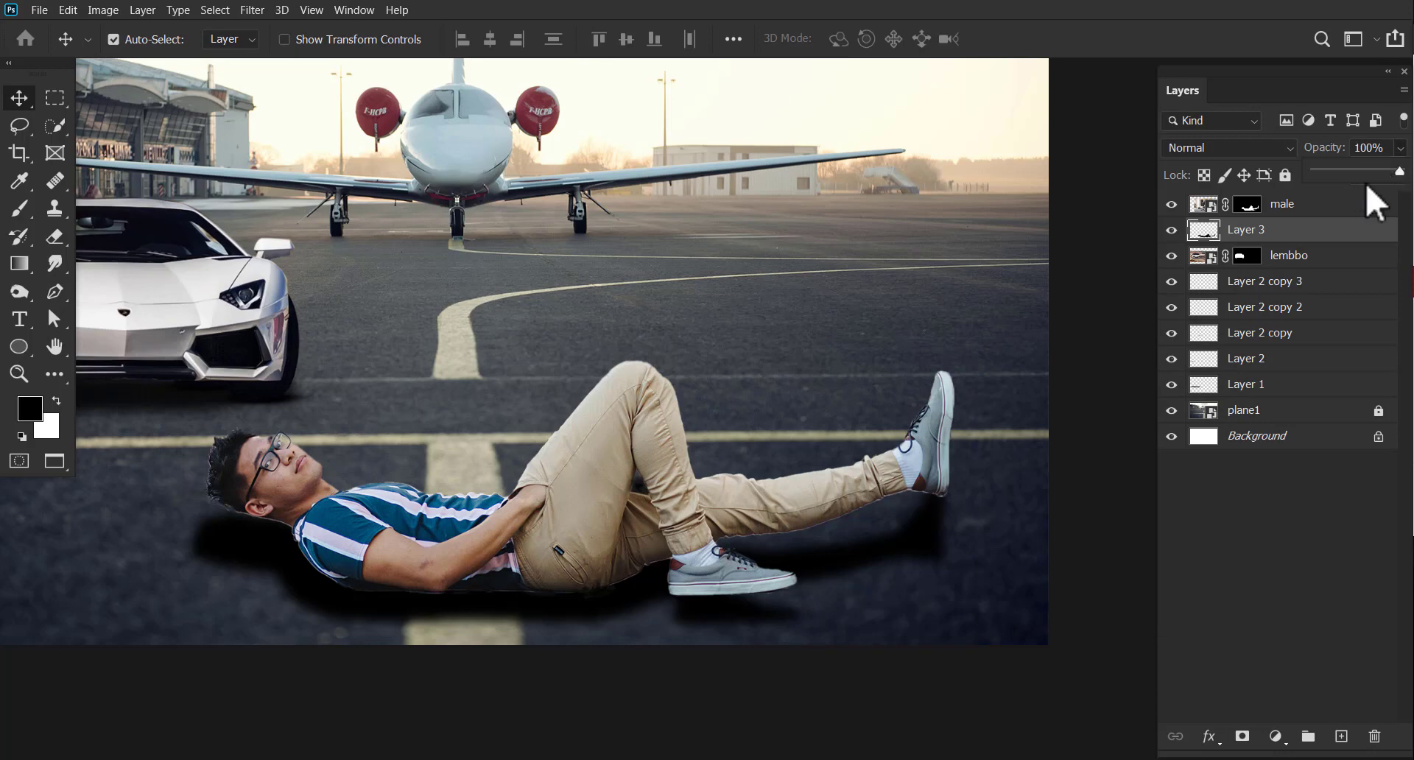
- Lower the shadow to 79% opacity, duplicate it and squash the copy flatter under the man
{"action": "left_click_drag", "start_coordinate": [1370, 172], "coordinate": [1396, 172]}
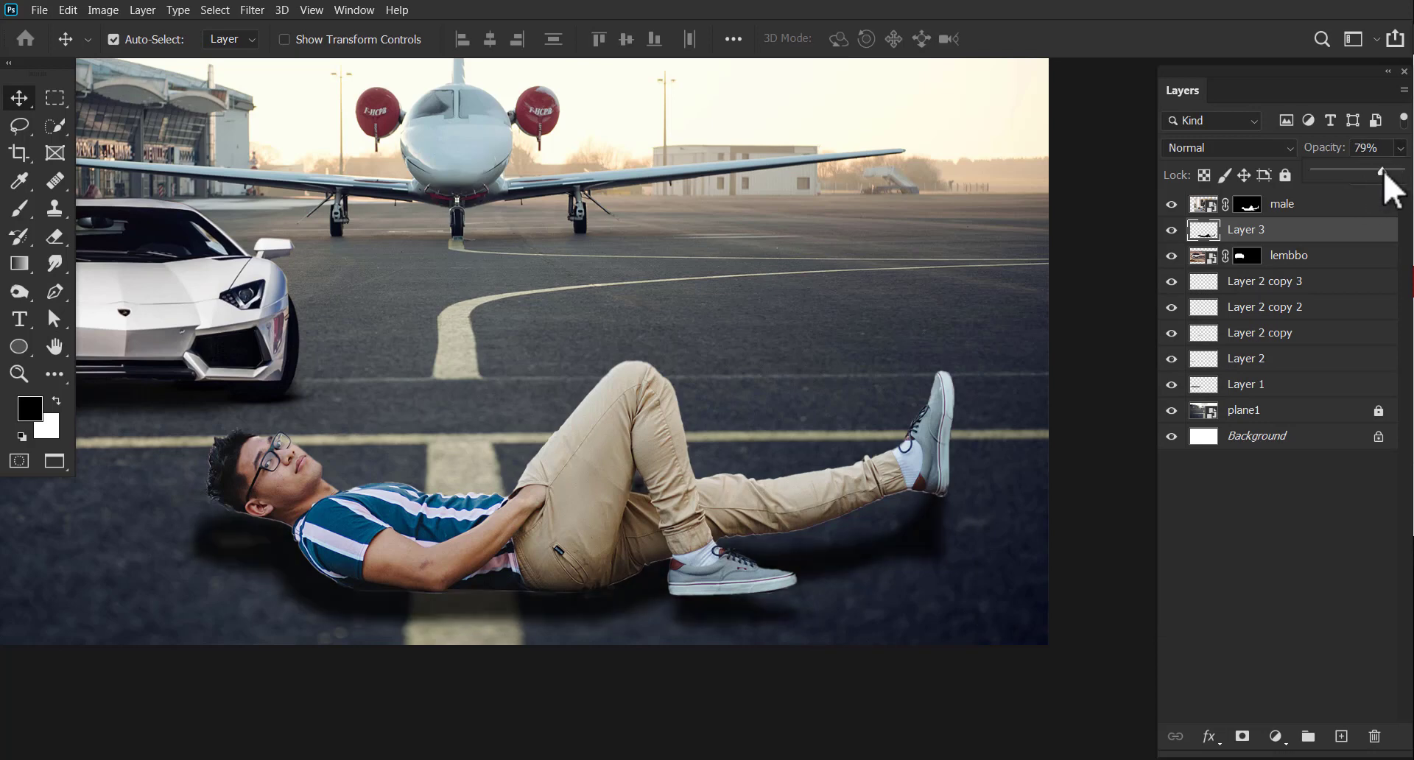
{"action": "left_click", "coordinate": [1172, 231]}
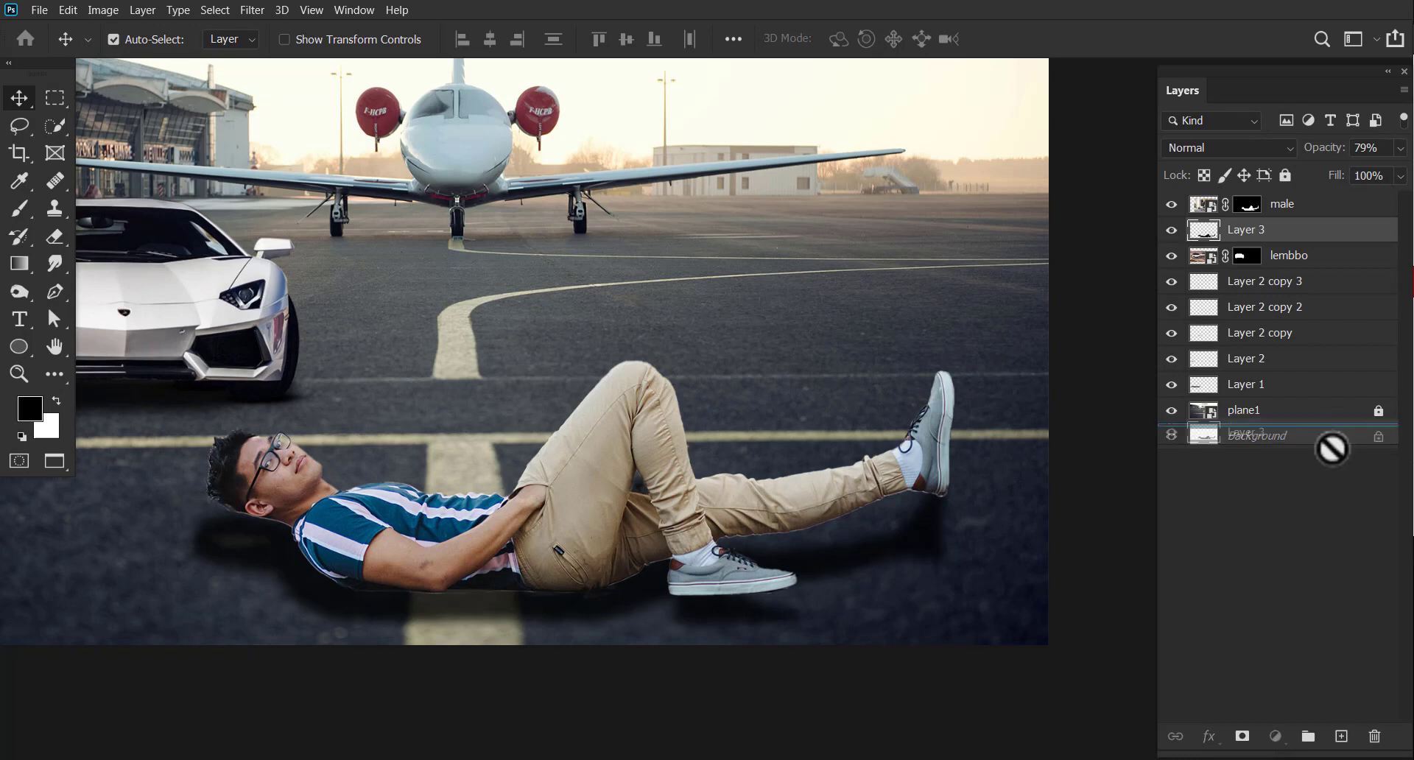
{"action": "left_click_drag", "start_coordinate": [1359, 229], "coordinate": [1341, 737]}
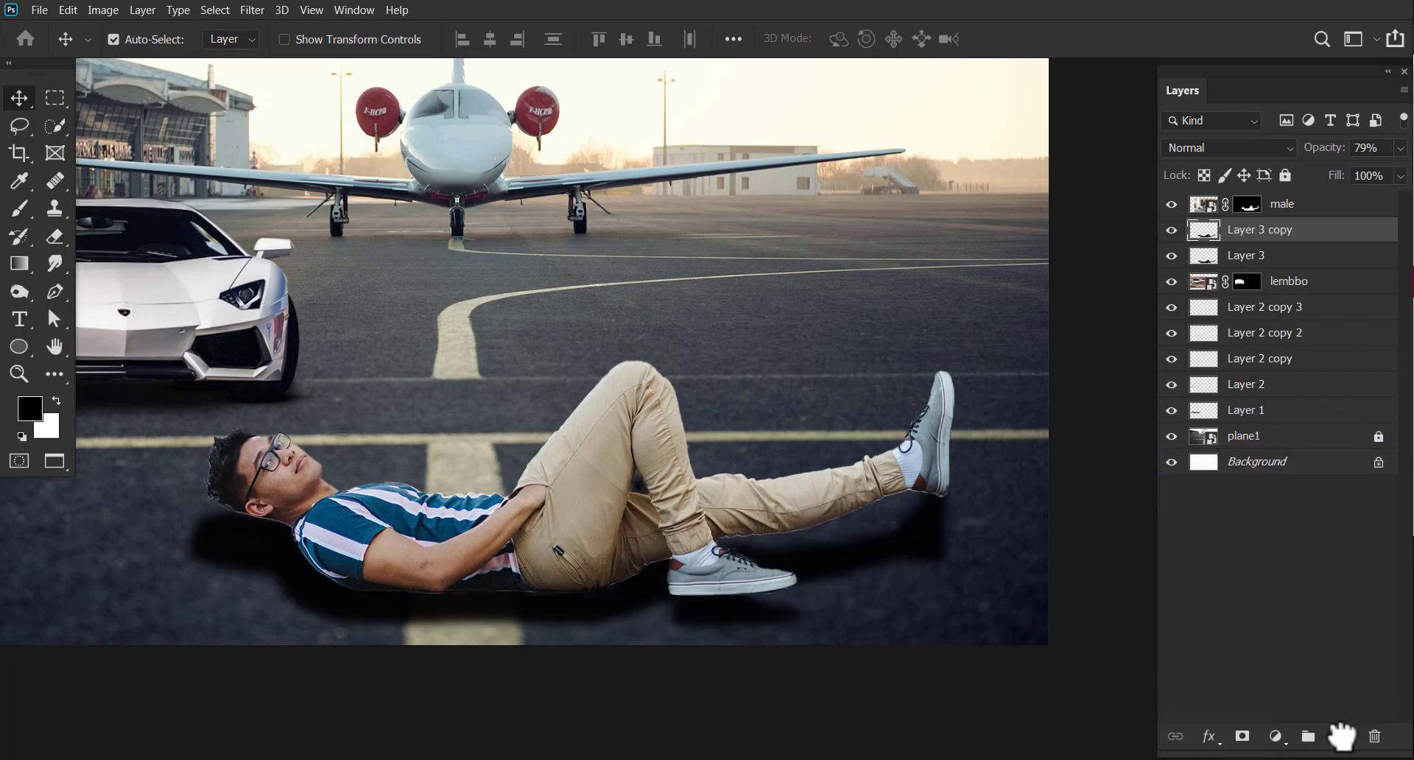
{"action": "key", "text": "ctrl+t"}
{"action": "left_click_drag", "start_coordinate": [567, 638], "coordinate": [558, 614]}
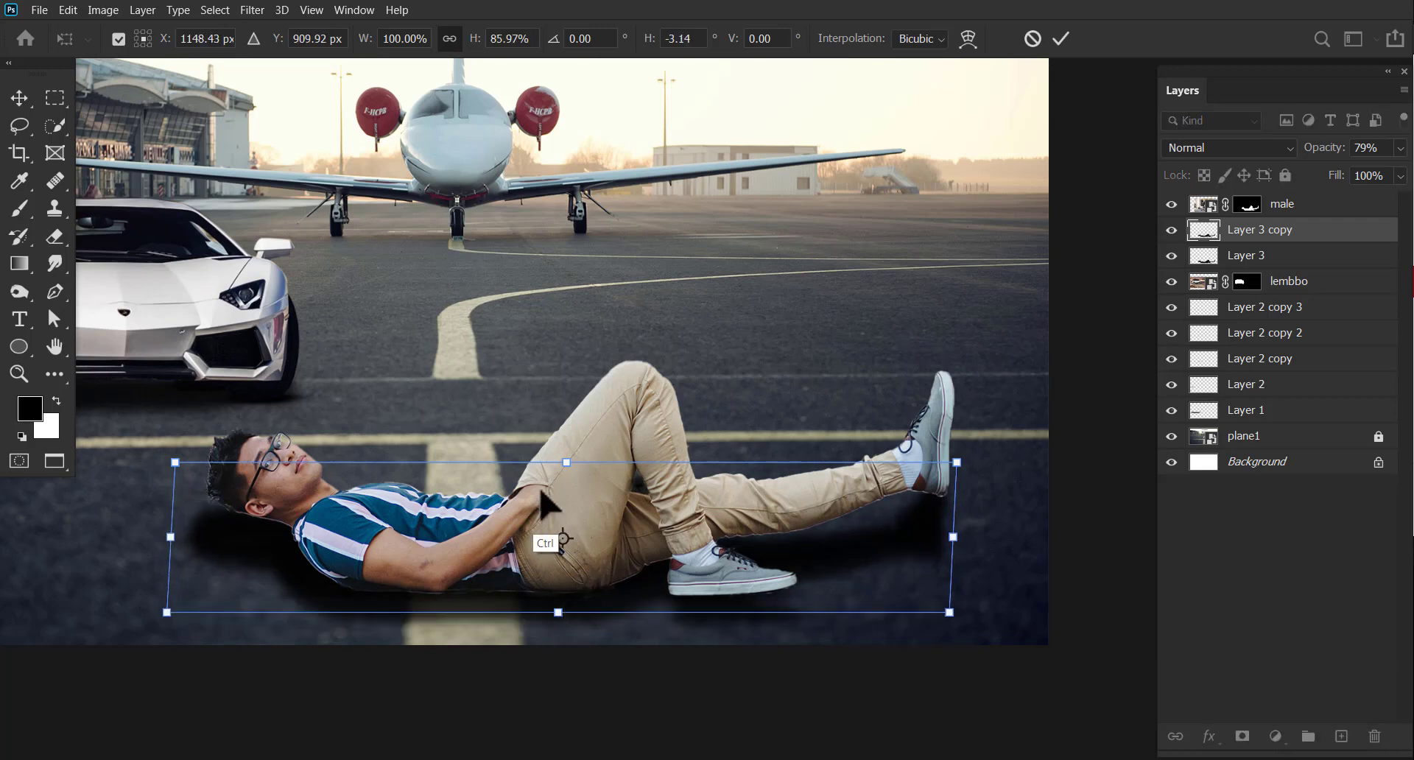
{"action": "left_click_drag", "start_coordinate": [566, 463], "coordinate": [547, 492]}
{"action": "left_click_drag", "start_coordinate": [559, 622], "coordinate": [557, 613]}
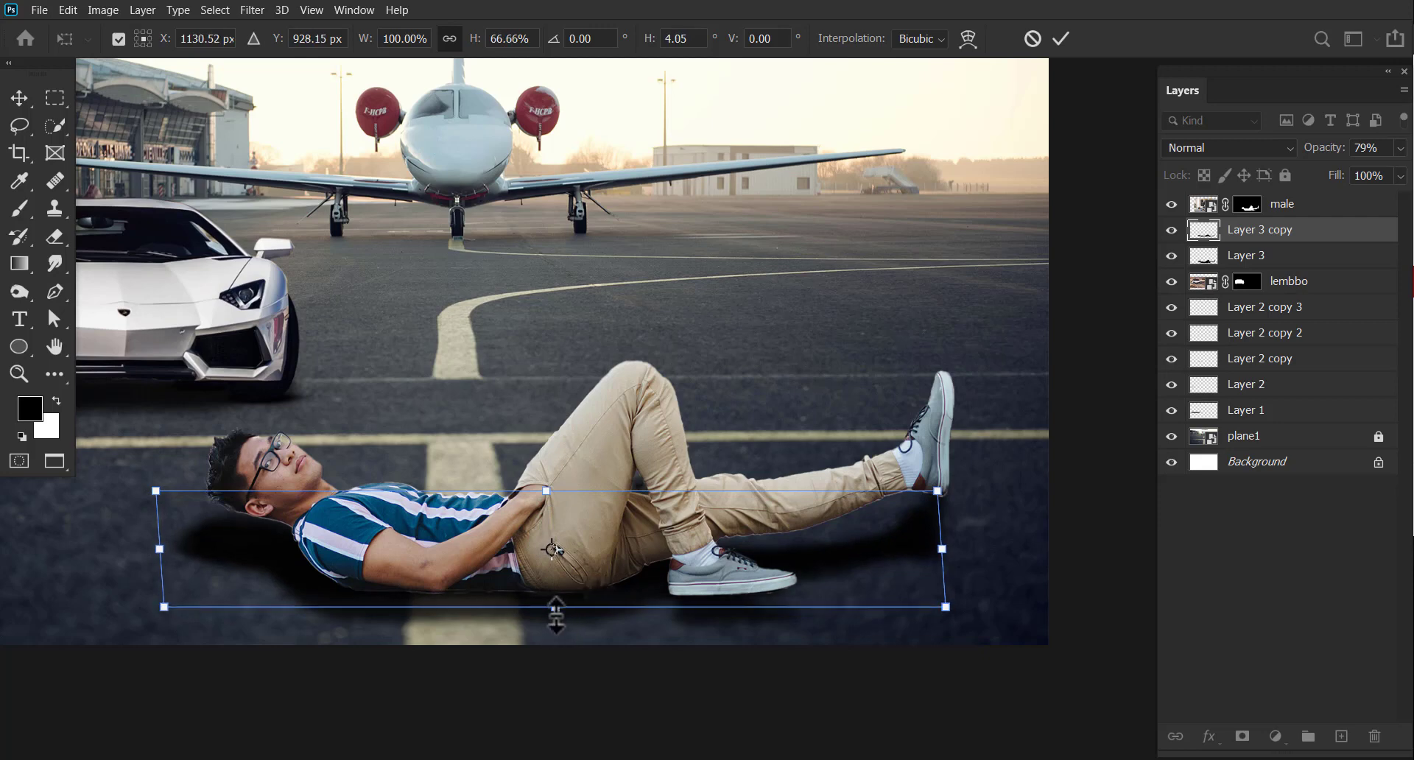
{"action": "key", "text": "Return"}
- Load the man's outline as a selection from his layer mask
{"action": "left_click", "coordinate": [638, 524]}
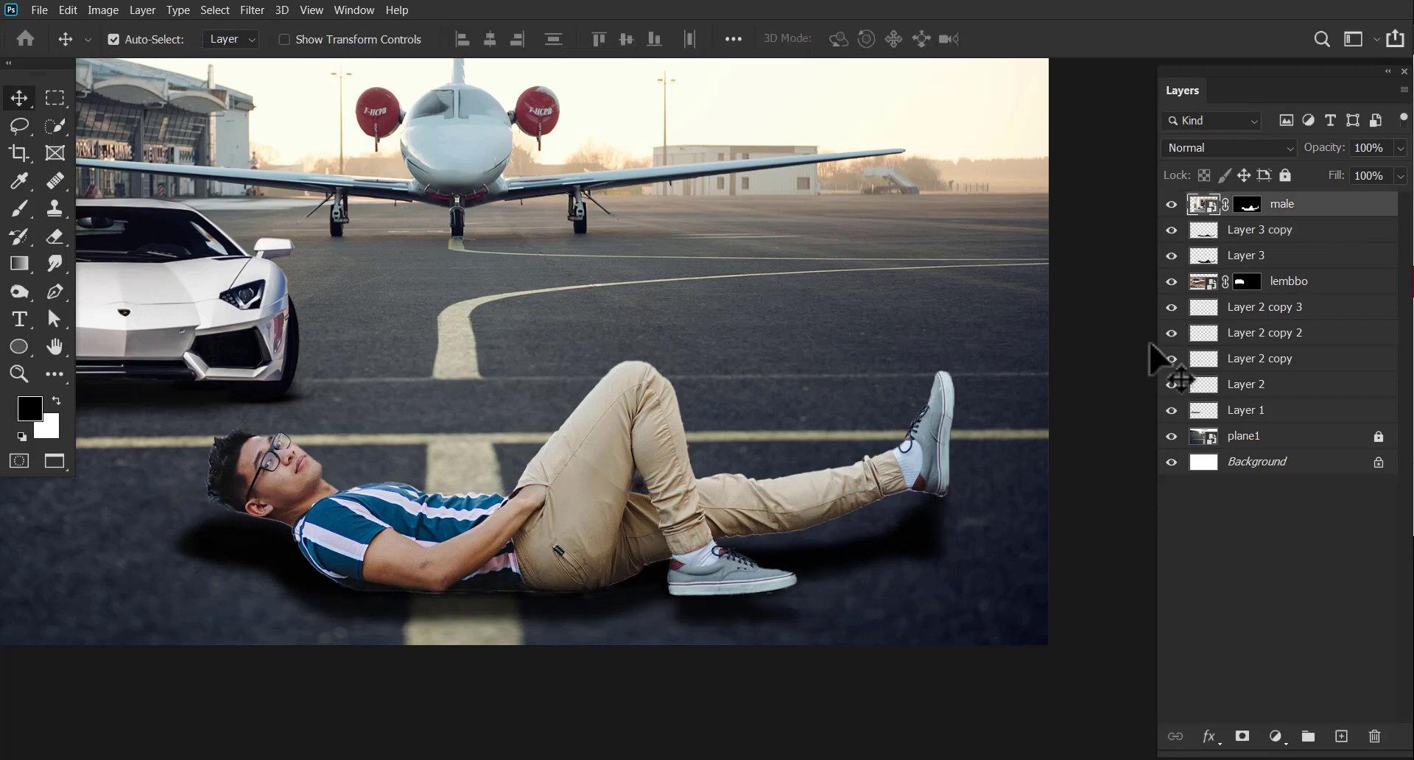
{"action": "left_click", "coordinate": [1172, 229]}
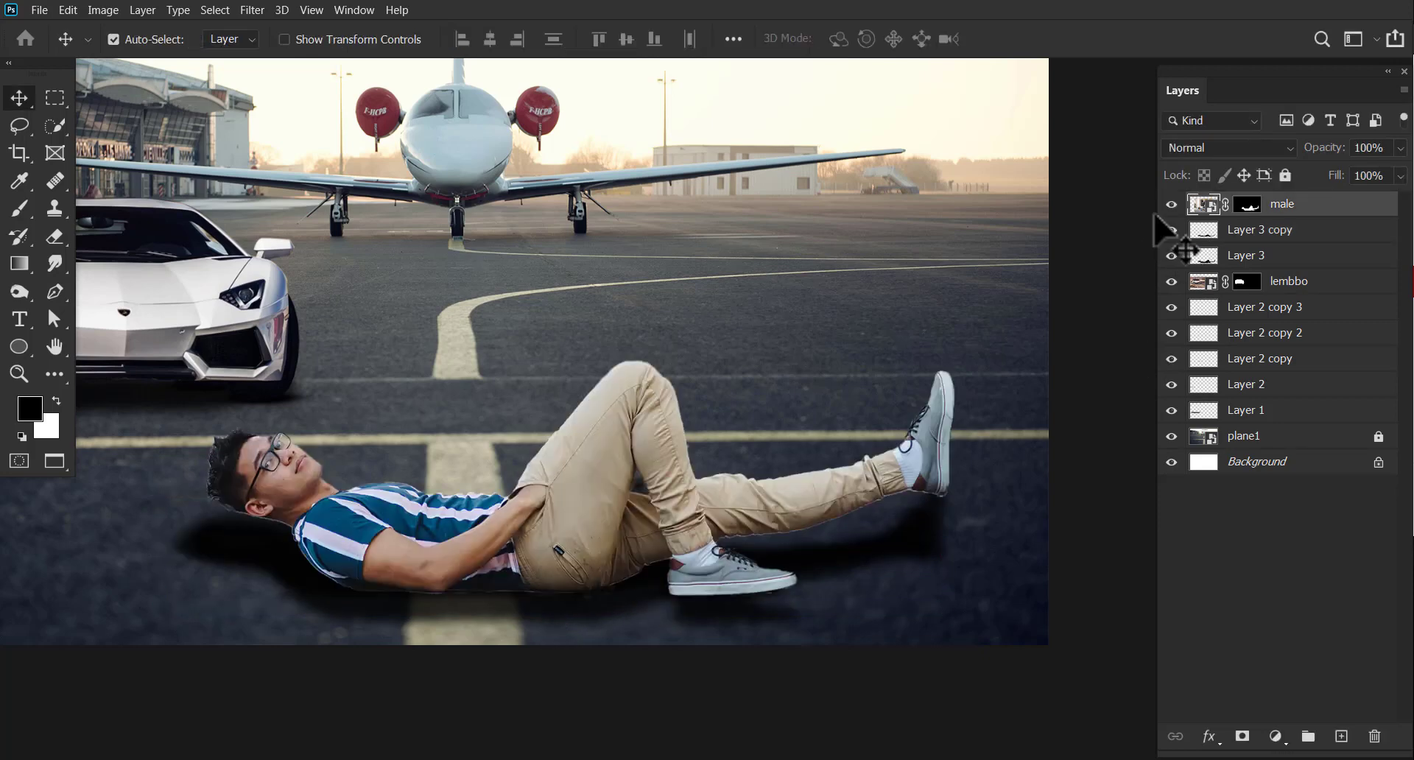
{"action": "left_click", "coordinate": [1248, 207], "text": "ctrl"}
- Add an empty Layer 4 above the man while keeping his outline selected
{"action": "key", "text": "ctrl+shift+alt+n"}
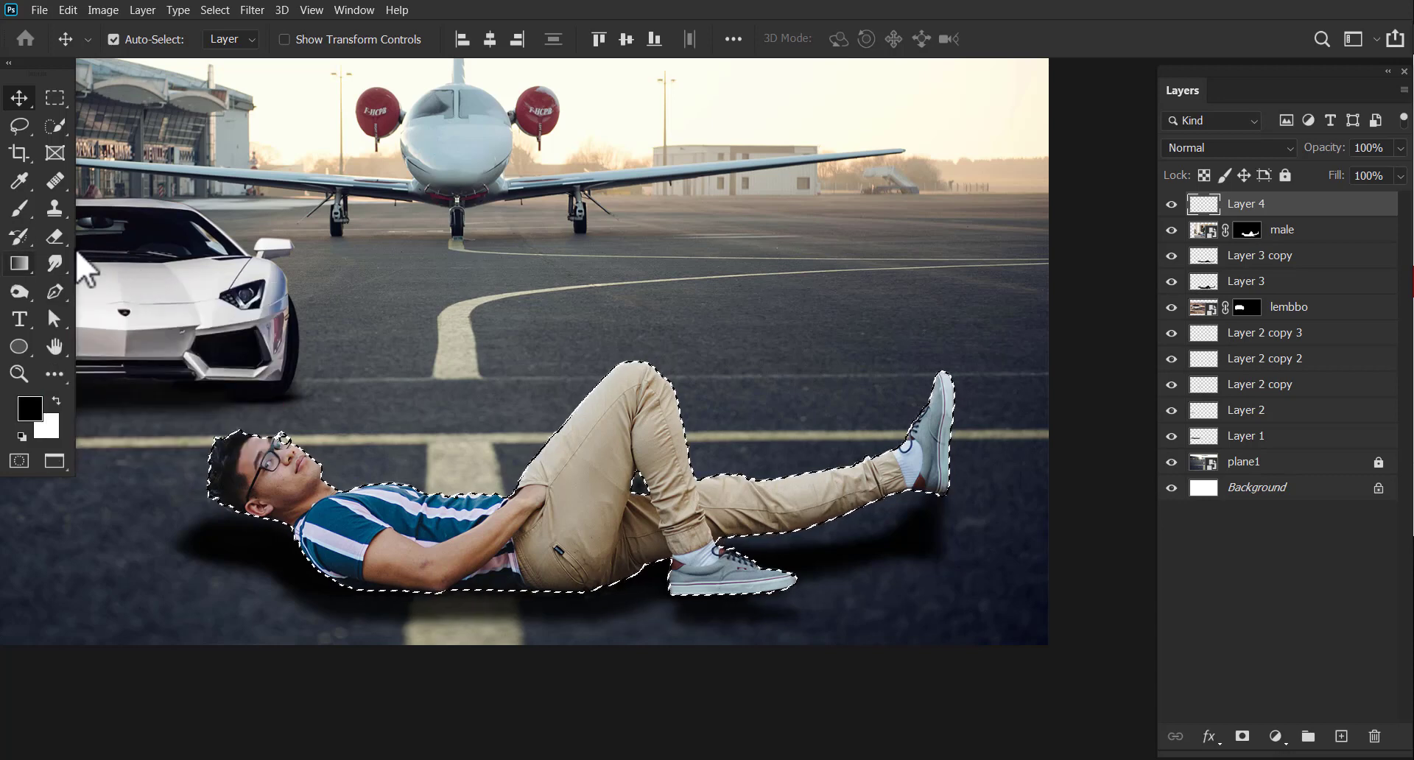
{"action": "key", "text": "ctrl+z"}
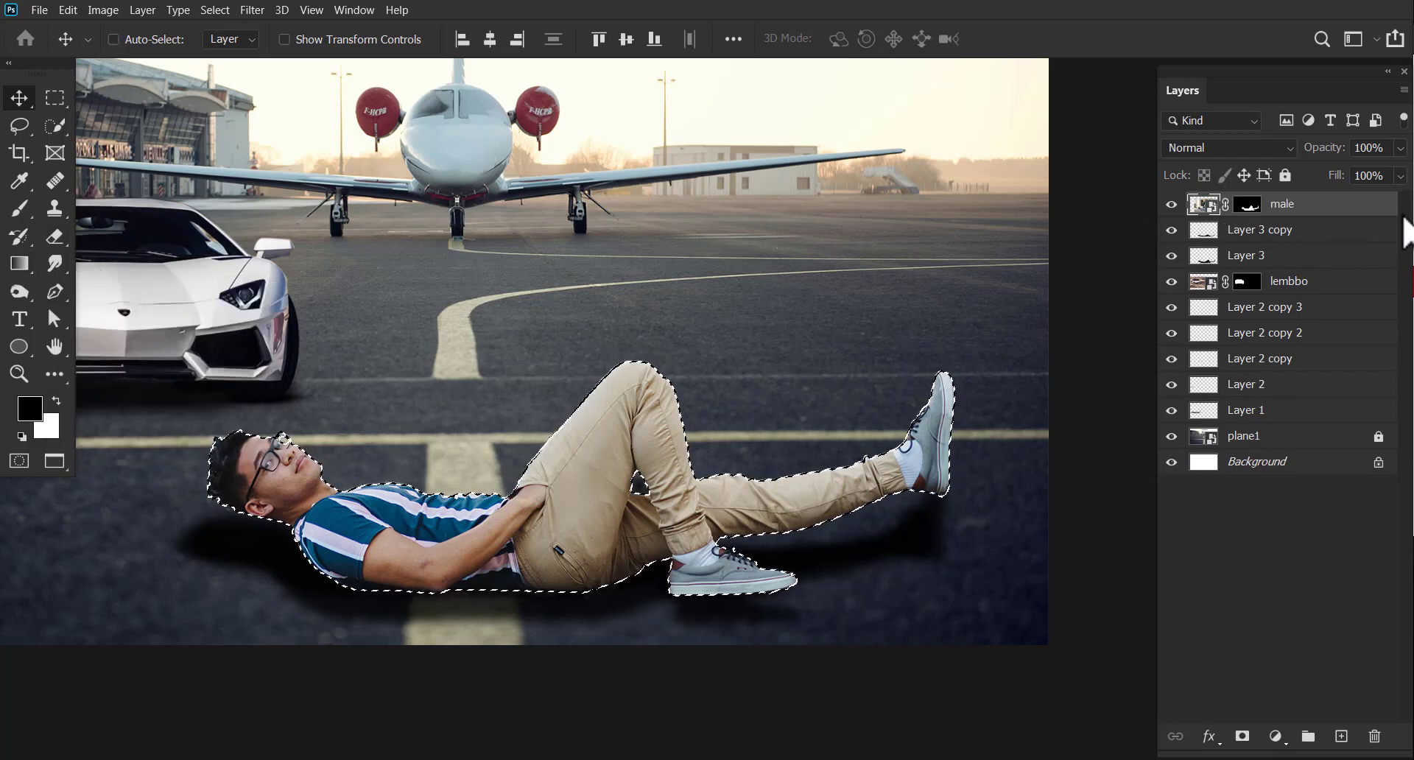
{"action": "key", "text": "ctrl+shift+z"}
{"action": "key", "text": "ctrl+z"}
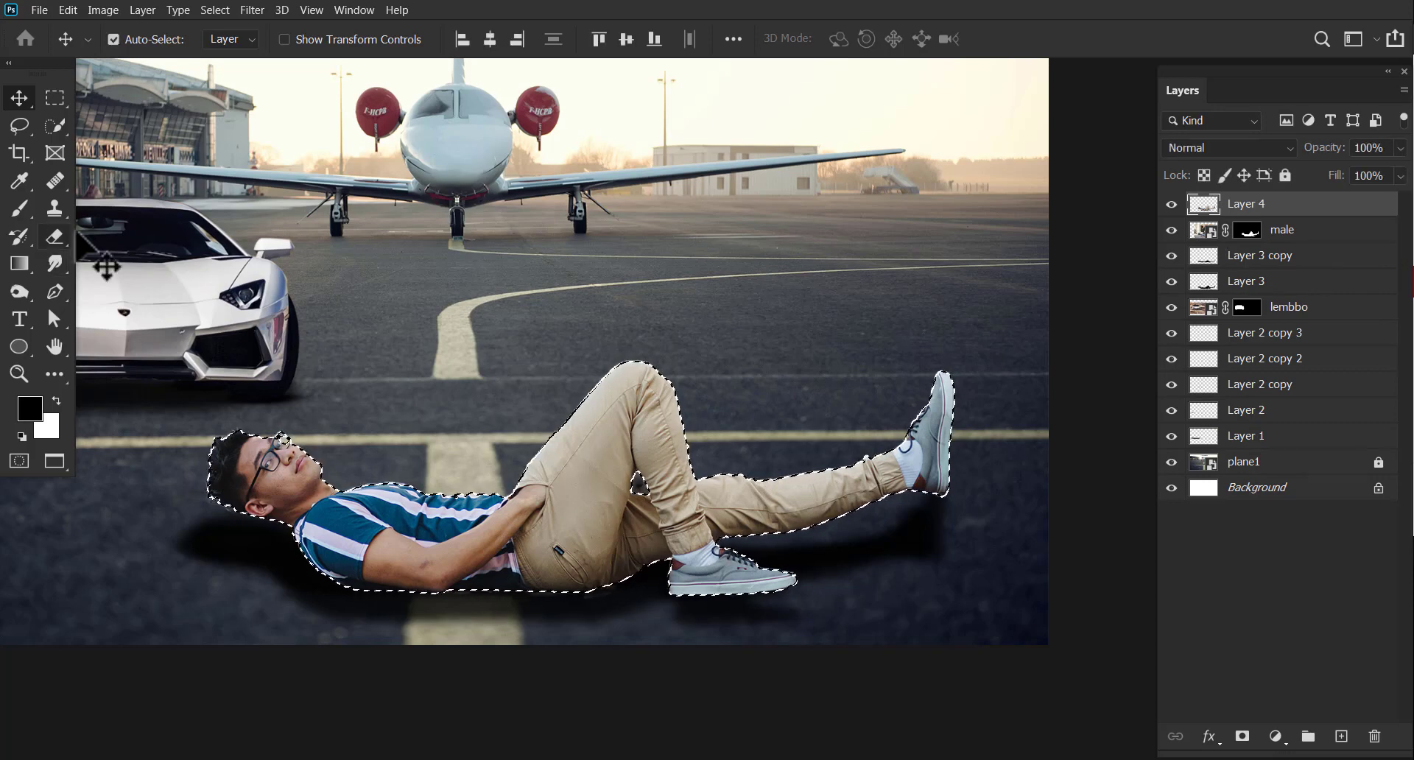
- Burn darker Midtones shading into the man's shirt and trousers at 87% exposure, brush size 70
{"action": "left_click", "coordinate": [19, 291]}
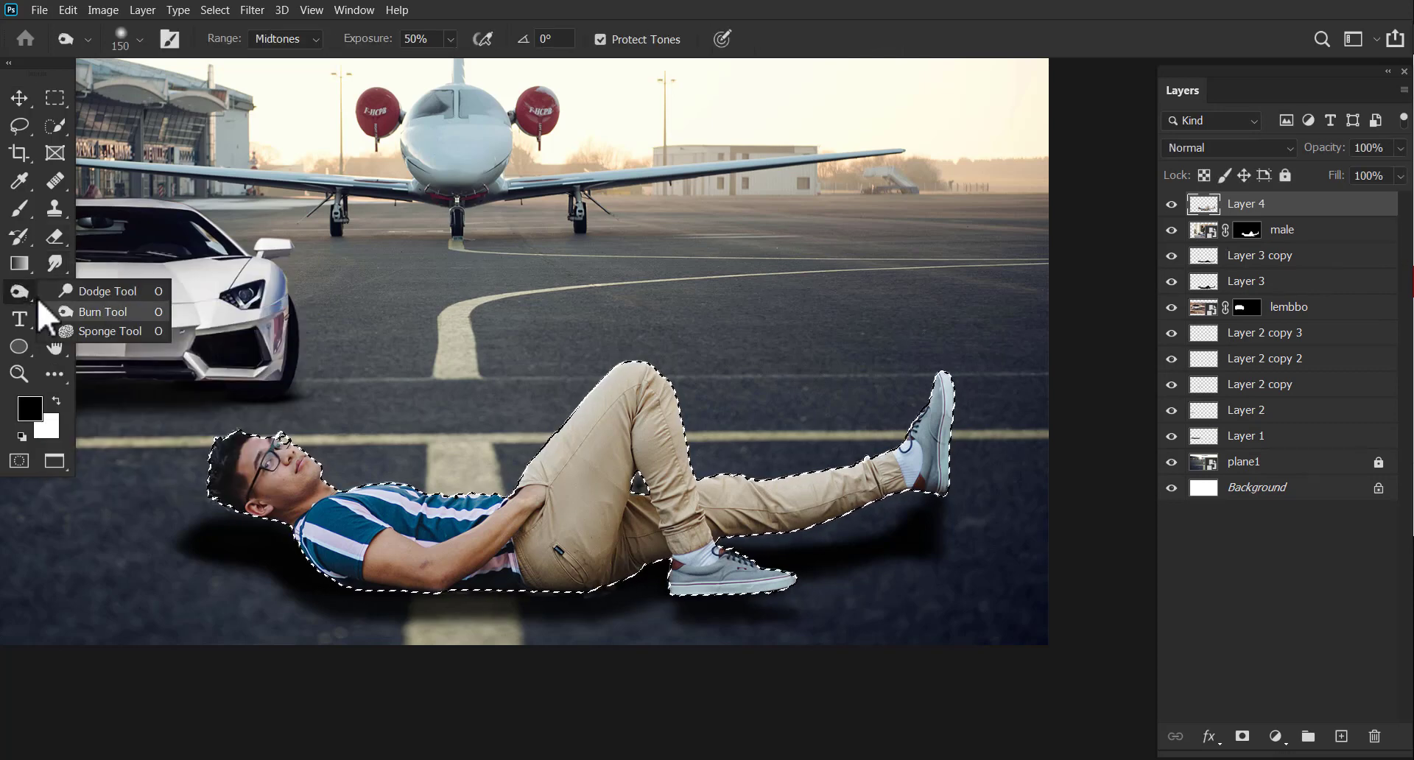
{"action": "left_click", "coordinate": [44, 312]}
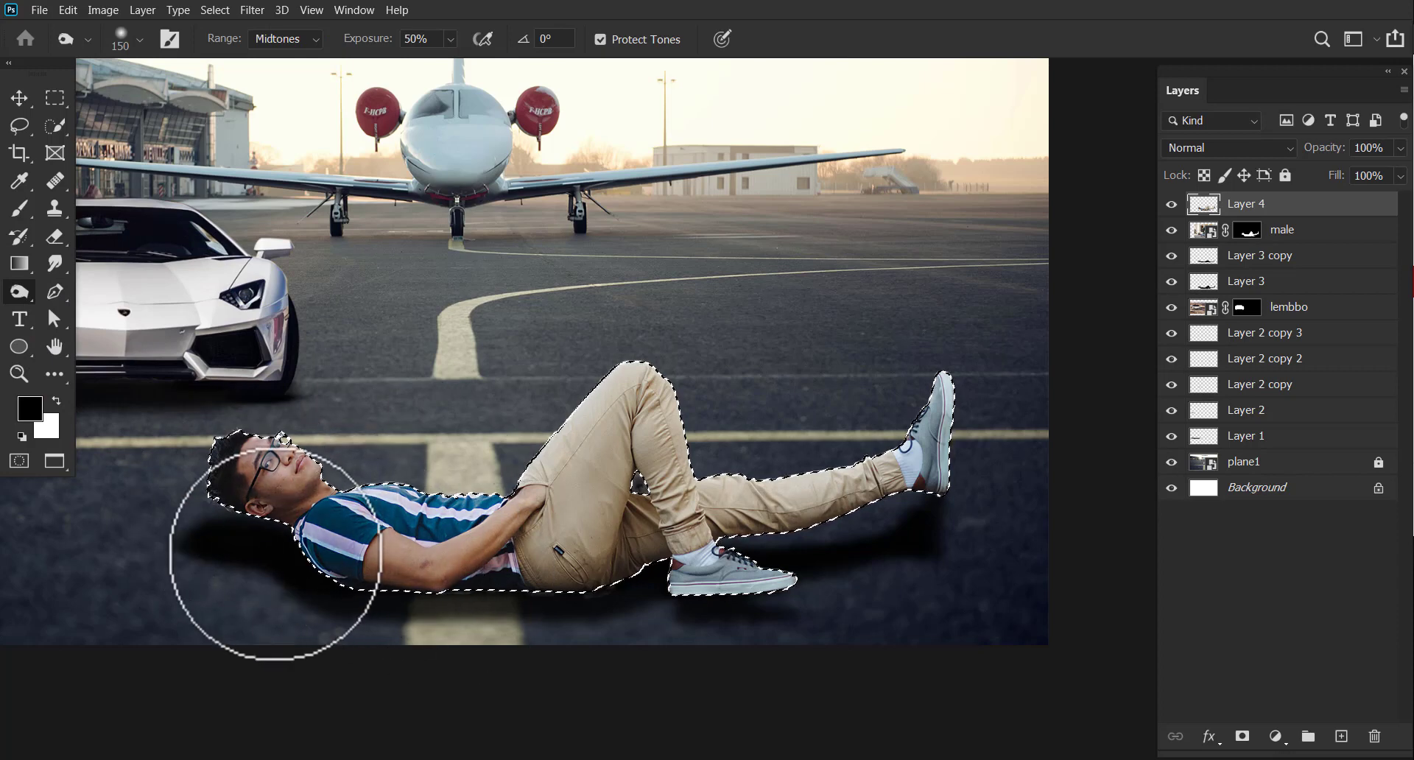
{"action": "left_click", "coordinate": [450, 38]}
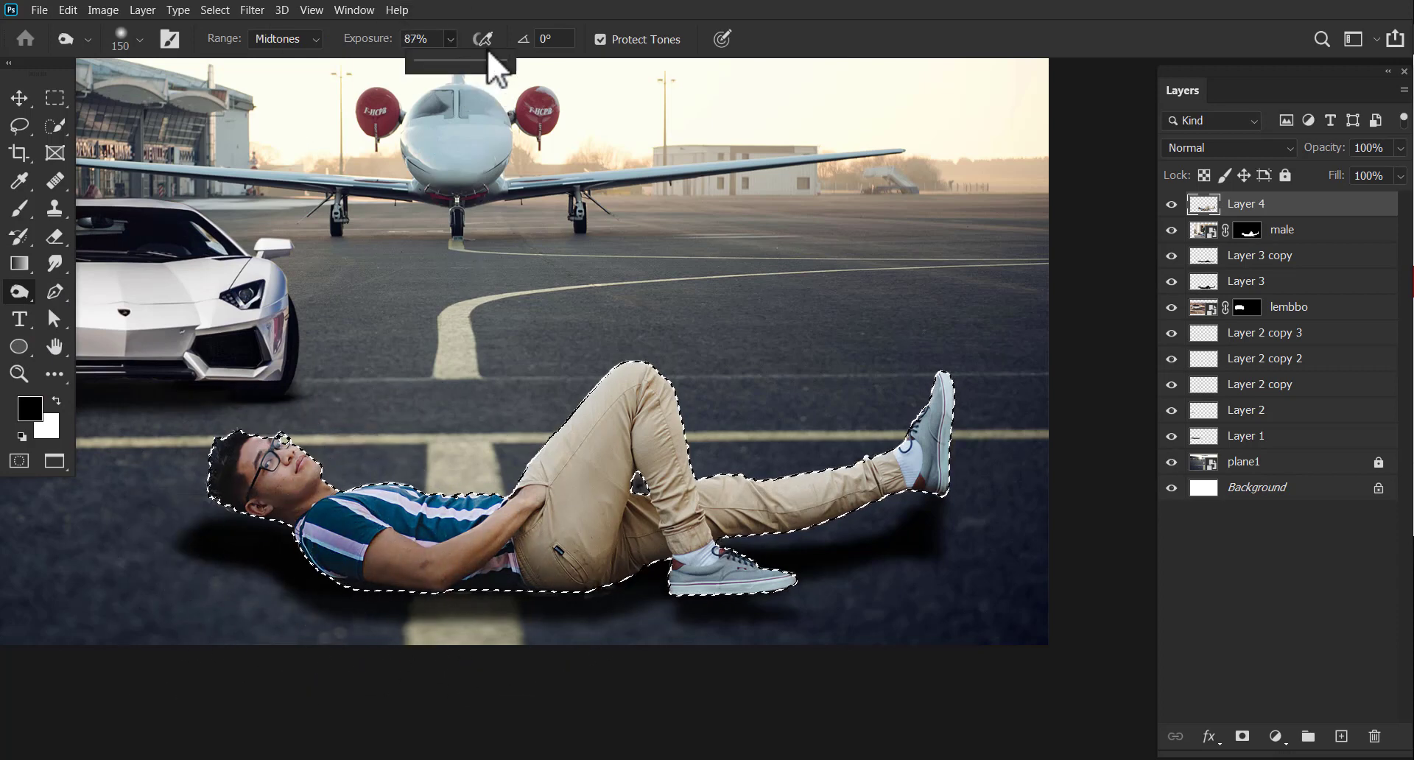
{"action": "left_click", "coordinate": [368, 600]}
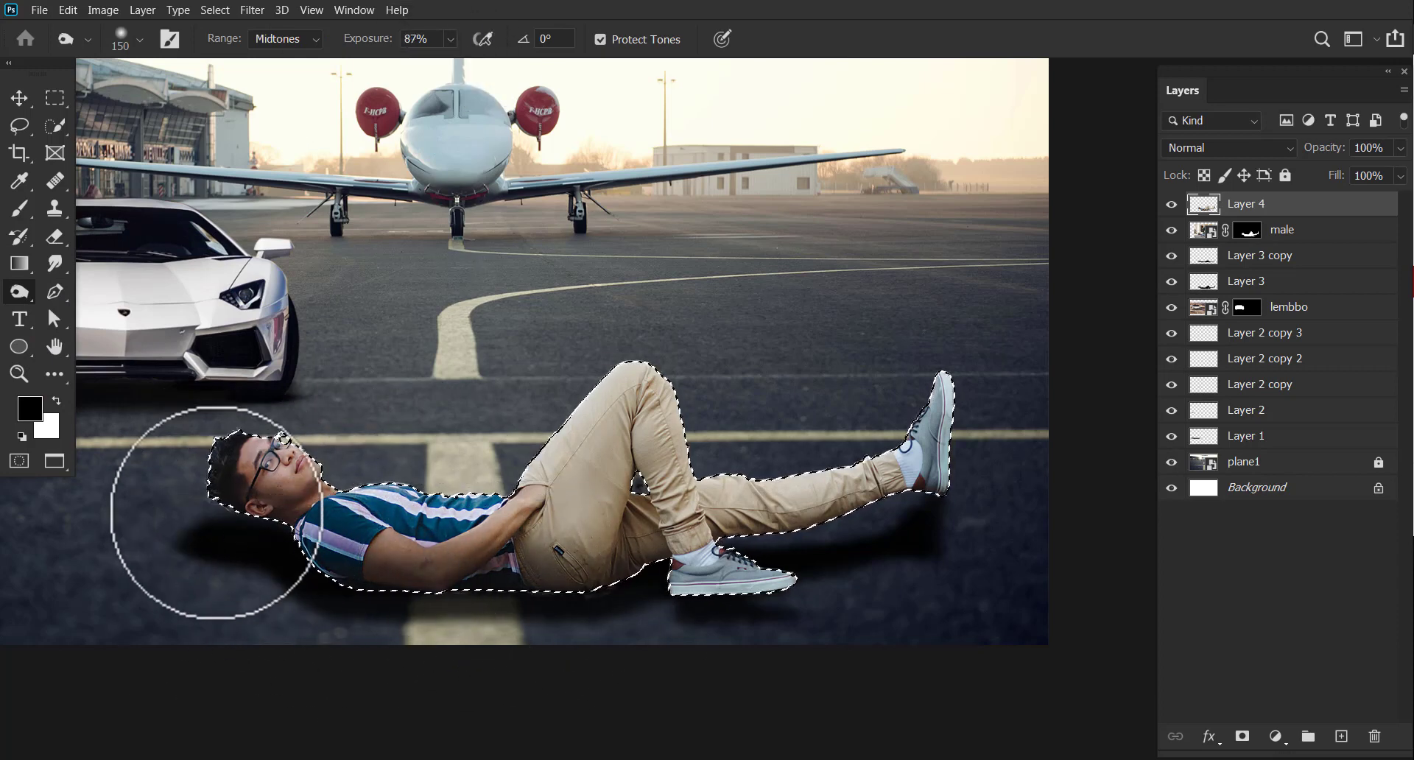
{"action": "key", "text": "bracketleft"}
{"action": "key", "text": "bracketleft"}
{"action": "key", "text": "bracketleft"}
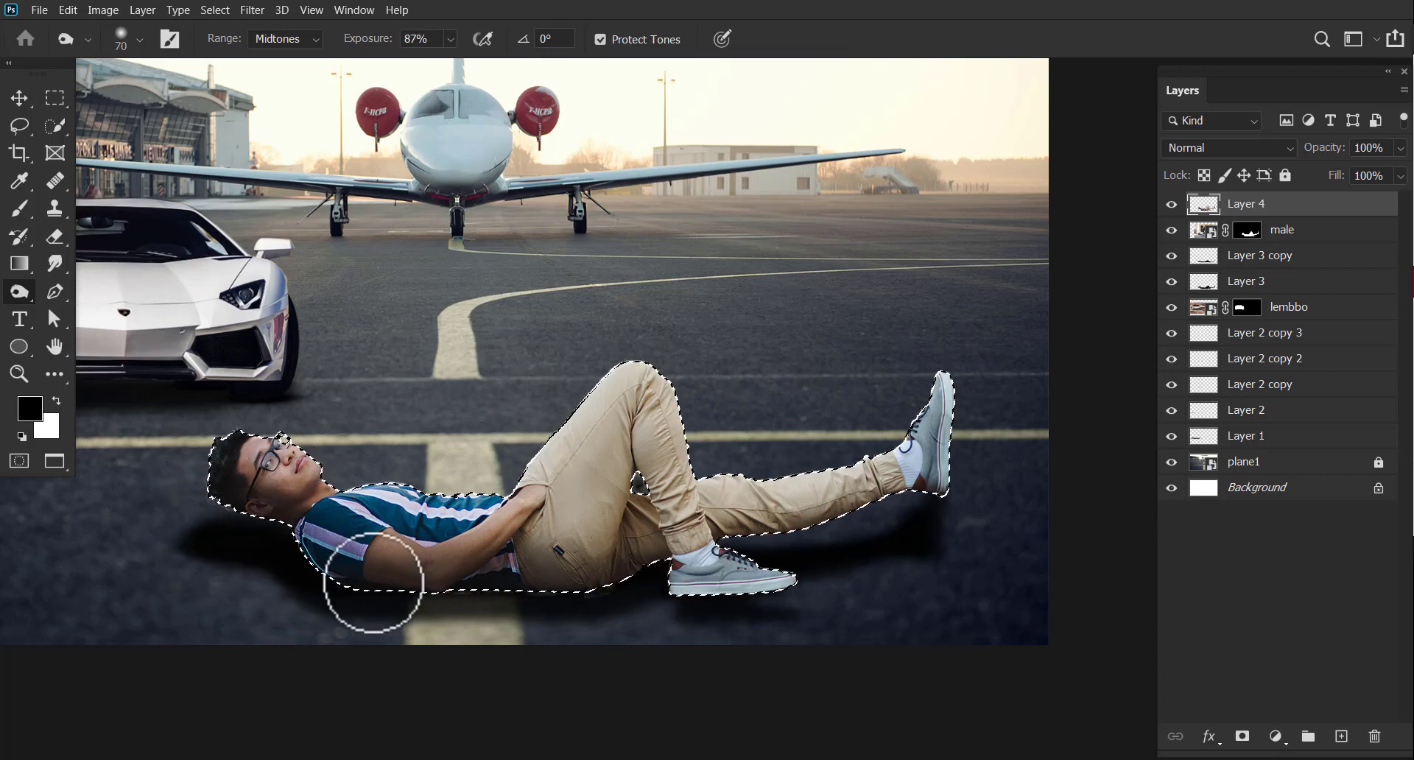
{"action": "mouse_move", "coordinate": [373, 582]}
{"action": "left_mouse_down"}
{"action": "mouse_move", "coordinate": [542, 599]}
{"action": "mouse_move", "coordinate": [646, 543]}
{"action": "mouse_move", "coordinate": [572, 574]}
{"action": "mouse_move", "coordinate": [625, 559]}
{"action": "mouse_move", "coordinate": [720, 587]}
{"action": "mouse_move", "coordinate": [600, 610]}
{"action": "mouse_move", "coordinate": [785, 599]}
{"action": "mouse_move", "coordinate": [730, 567]}
{"action": "mouse_move", "coordinate": [742, 524]}
{"action": "mouse_move", "coordinate": [590, 590]}
{"action": "mouse_move", "coordinate": [448, 587]}
{"action": "mouse_move", "coordinate": [345, 574]}
{"action": "mouse_move", "coordinate": [206, 495]}
{"action": "mouse_move", "coordinate": [278, 523]}
{"action": "mouse_move", "coordinate": [221, 511]}
{"action": "mouse_move", "coordinate": [293, 519]}
{"action": "mouse_move", "coordinate": [262, 584]}
{"action": "mouse_move", "coordinate": [316, 594]}
{"action": "mouse_move", "coordinate": [643, 492]}
{"action": "mouse_move", "coordinate": [609, 427]}
{"action": "mouse_move", "coordinate": [669, 587]}
{"action": "mouse_move", "coordinate": [451, 556]}
{"action": "left_mouse_up"}
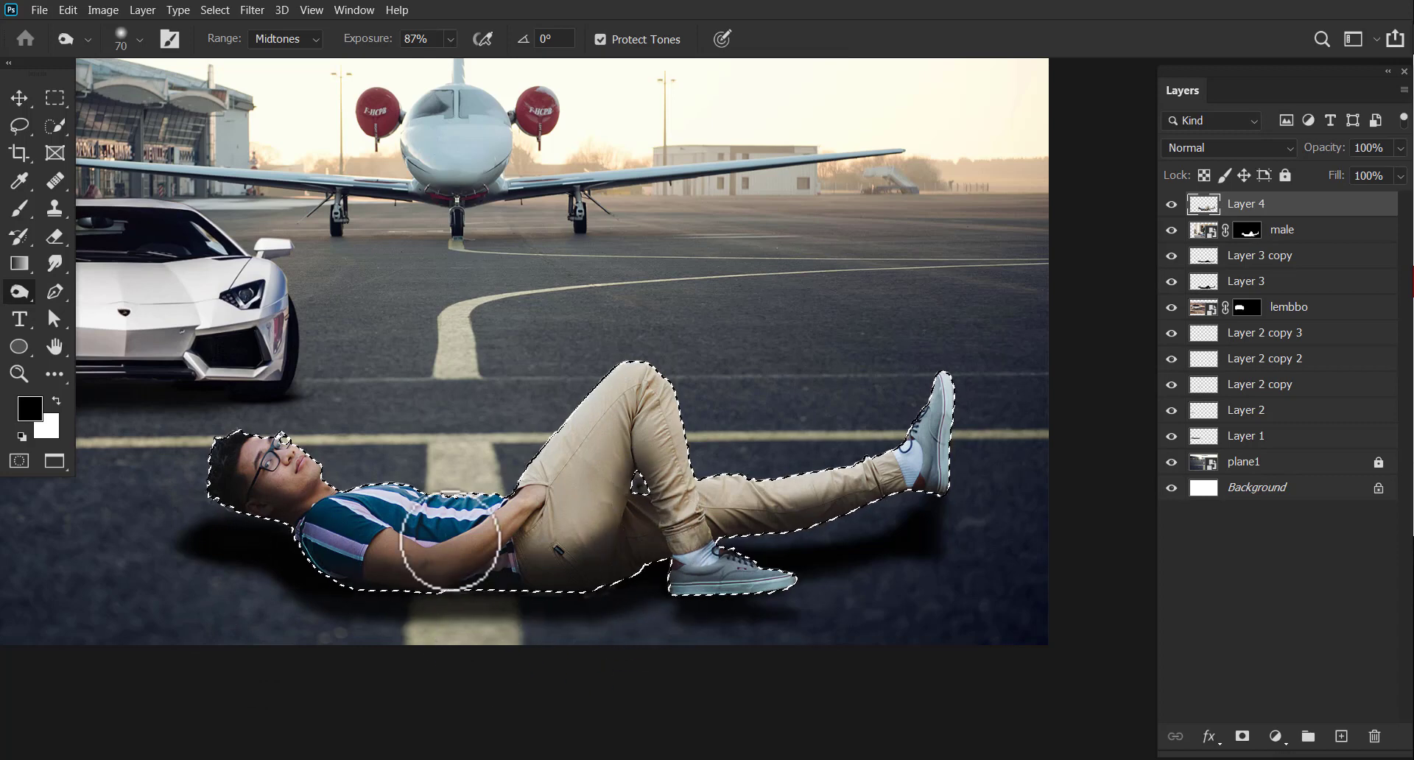
- Deselect the man's outline and return to the Move tool
{"action": "left_click", "coordinate": [215, 10]}
{"action": "left_click", "coordinate": [228, 40]}
{"action": "key", "text": "v"}
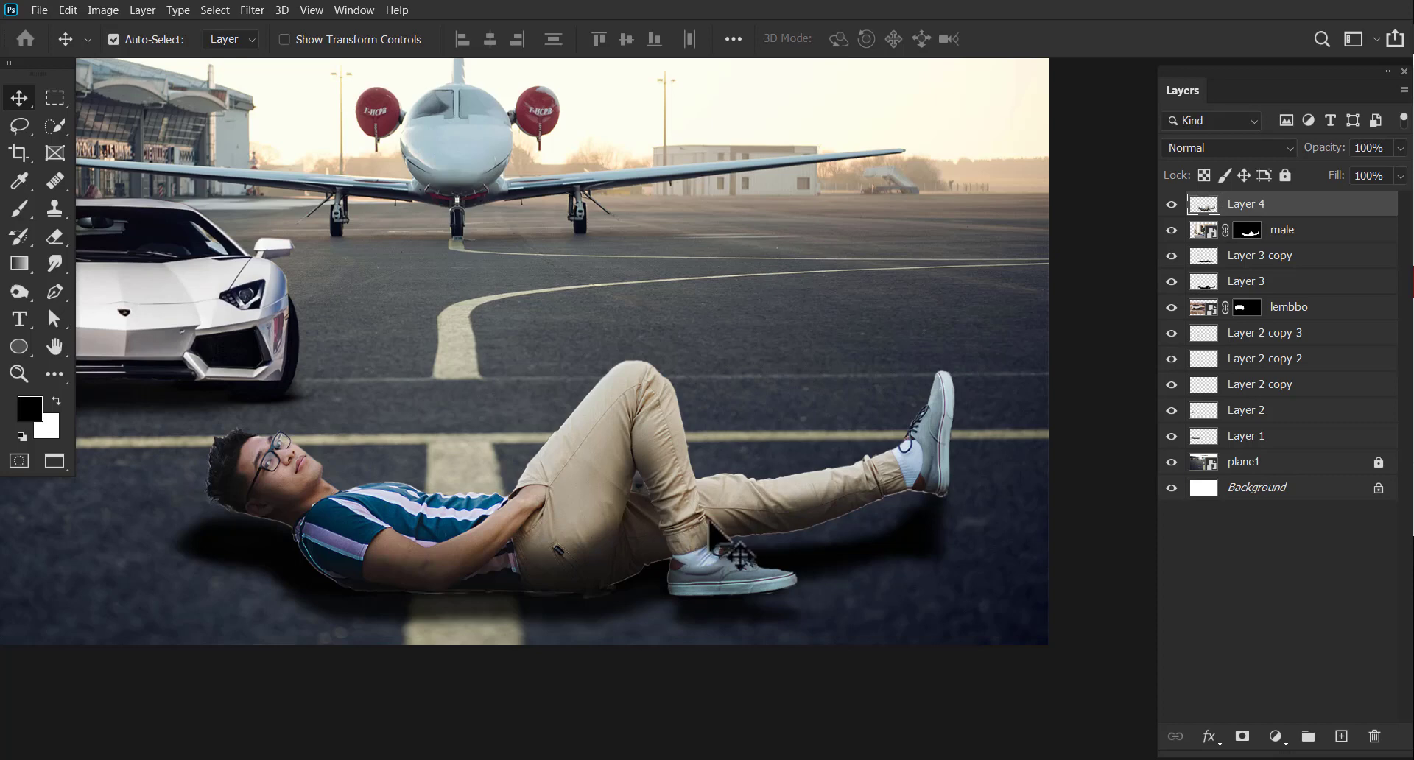
- Preview blend modes and set Layer 4 to Lighten
{"action": "left_click", "coordinate": [1172, 230]}
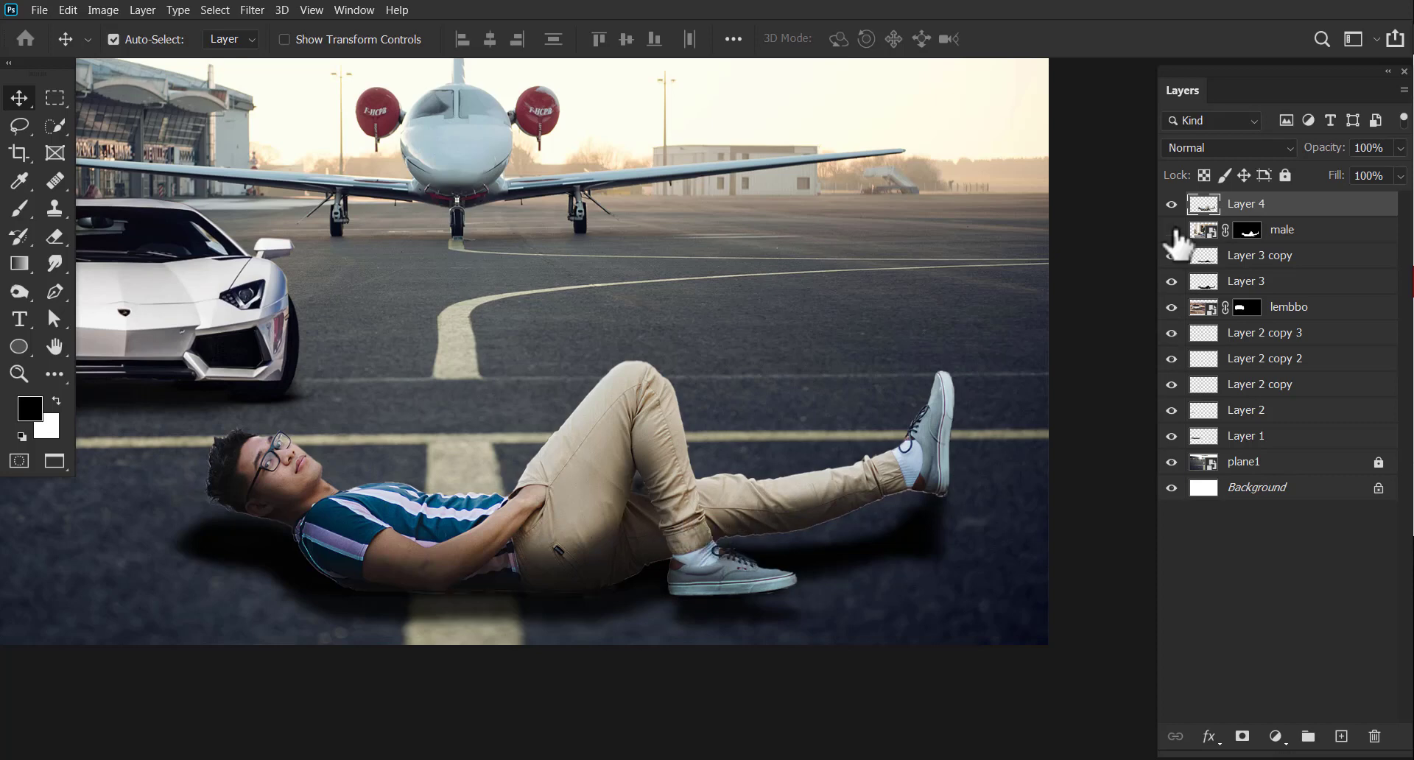
{"action": "left_click", "coordinate": [1172, 230]}
{"action": "left_click", "coordinate": [1225, 152]}
{"action": "key", "text": "Down"}
{"action": "key", "text": "Down"}
{"action": "key", "text": "Down"}
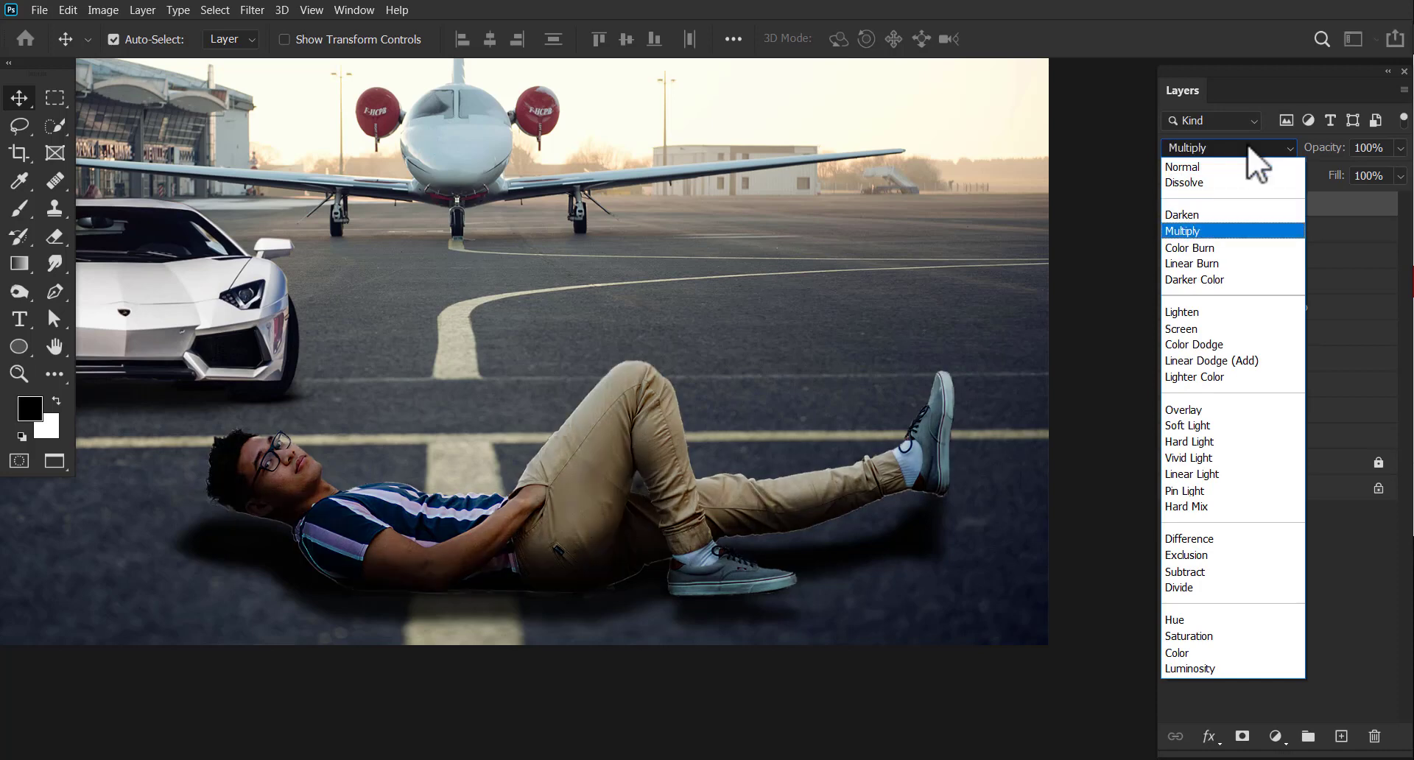
{"action": "key", "text": "Down"}
{"action": "key", "text": "Down"}
{"action": "key", "text": "Down"}
{"action": "key", "text": "Down"}
{"action": "key", "text": "Down"}
{"action": "key", "text": "Up"}
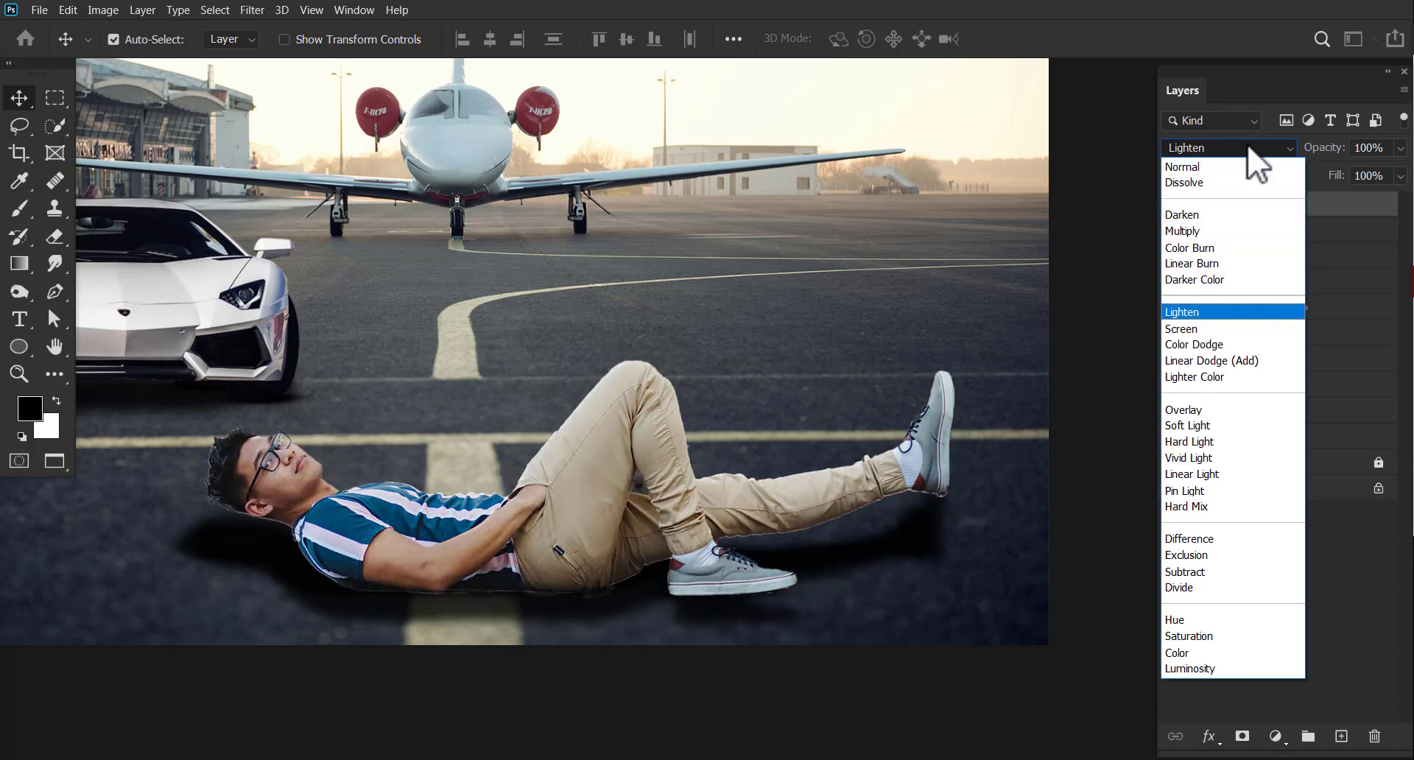
{"action": "key", "text": "Escape"}
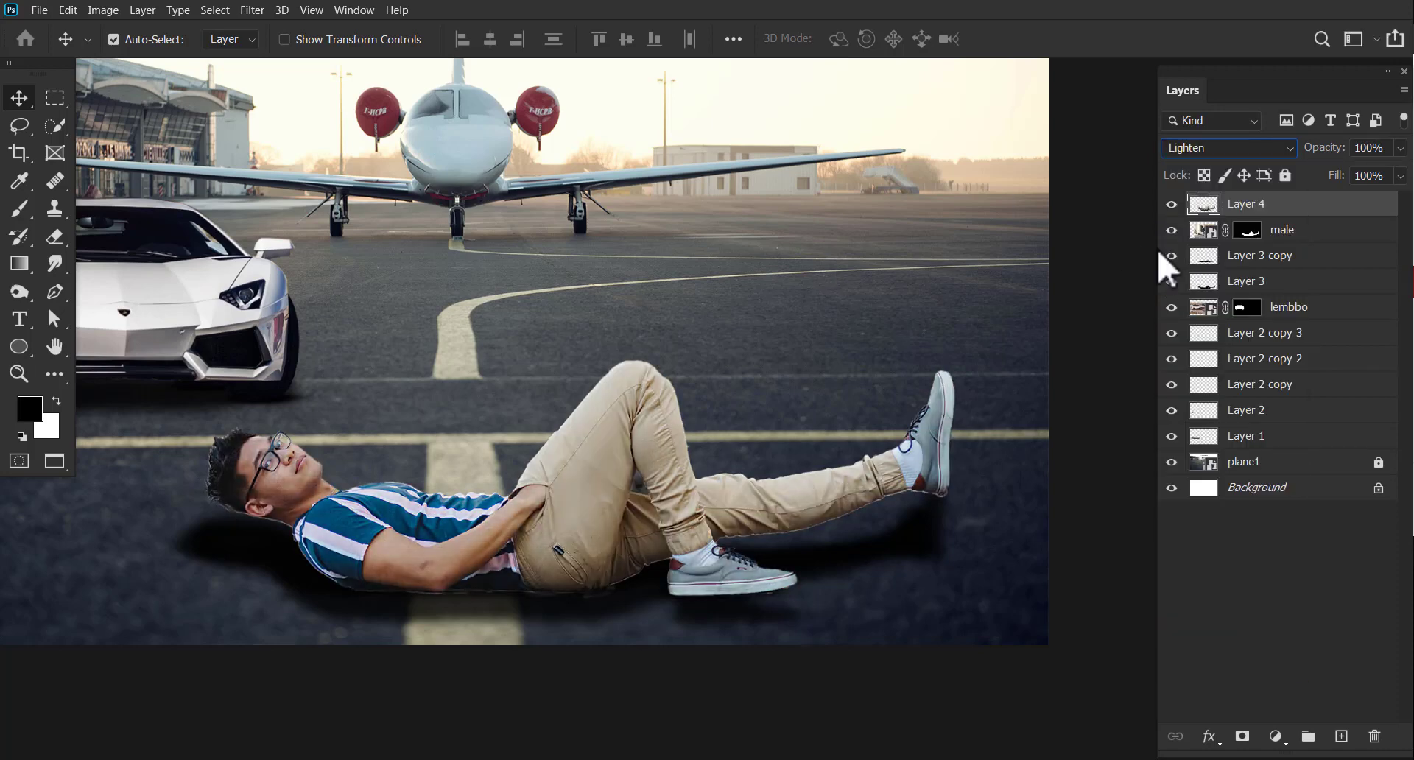
{"action": "left_click", "coordinate": [1210, 207]}
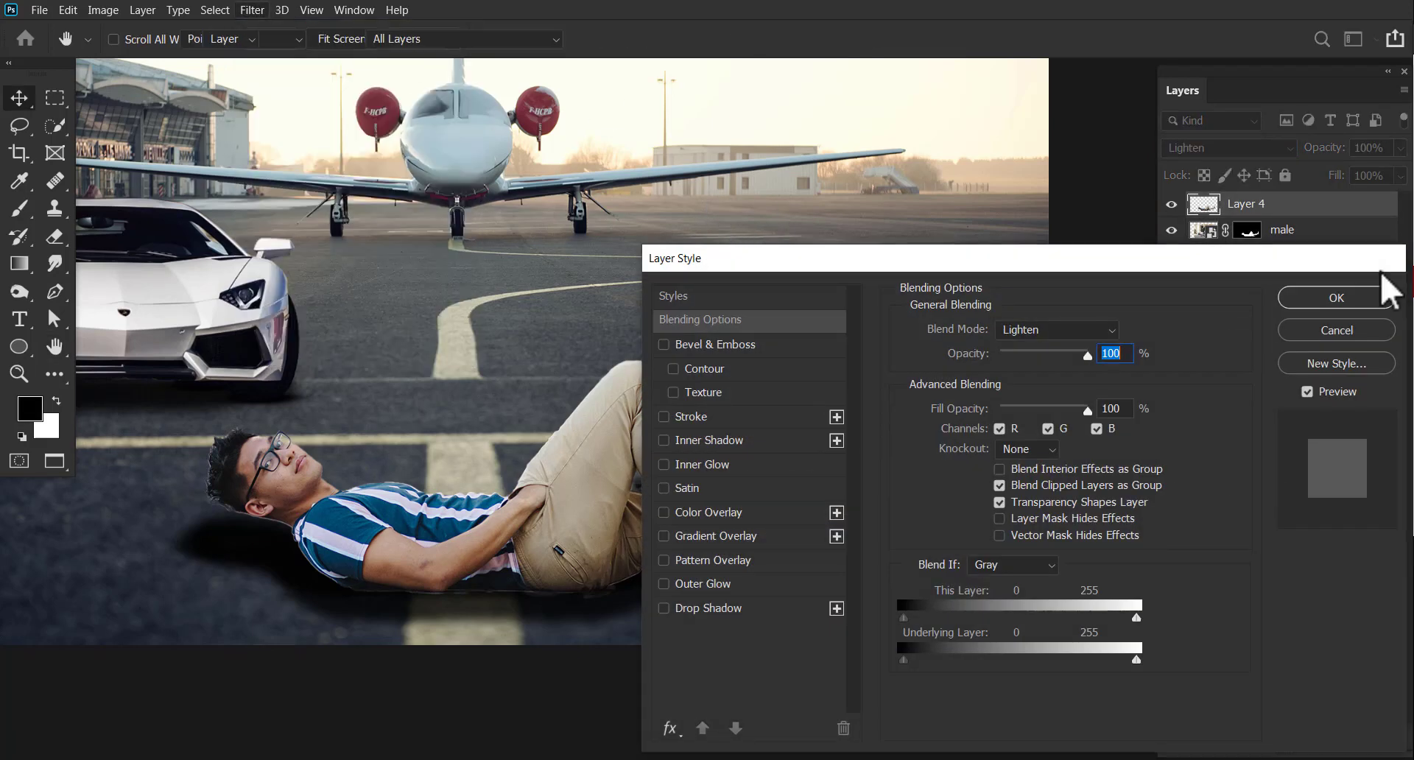
- Soften Layer 4 with a 2.9-pixel Gaussian Blur
{"action": "left_click", "coordinate": [250, 9]}
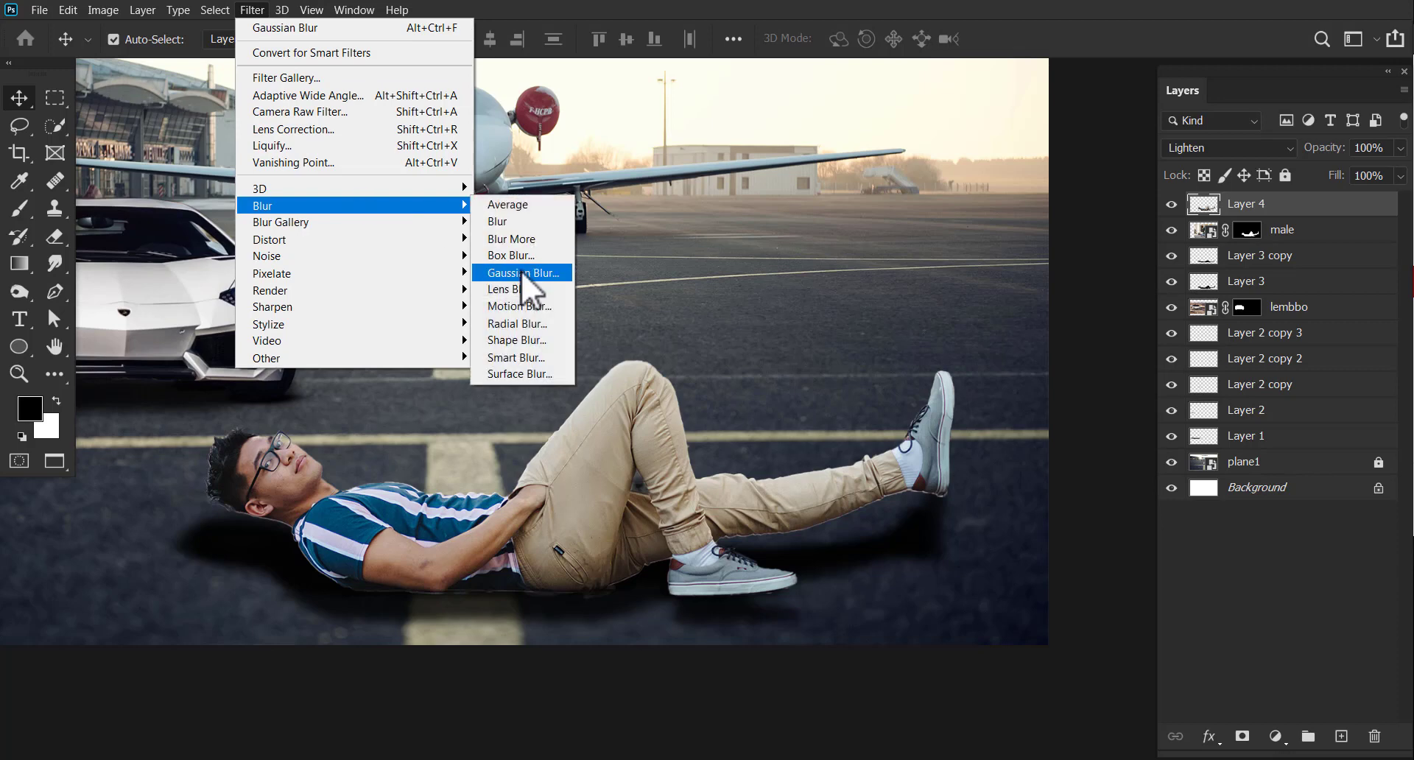
{"action": "left_click", "coordinate": [520, 271]}
{"action": "left_click_drag", "start_coordinate": [1057, 613], "coordinate": [999, 613]}
{"action": "left_click", "coordinate": [1229, 357]}
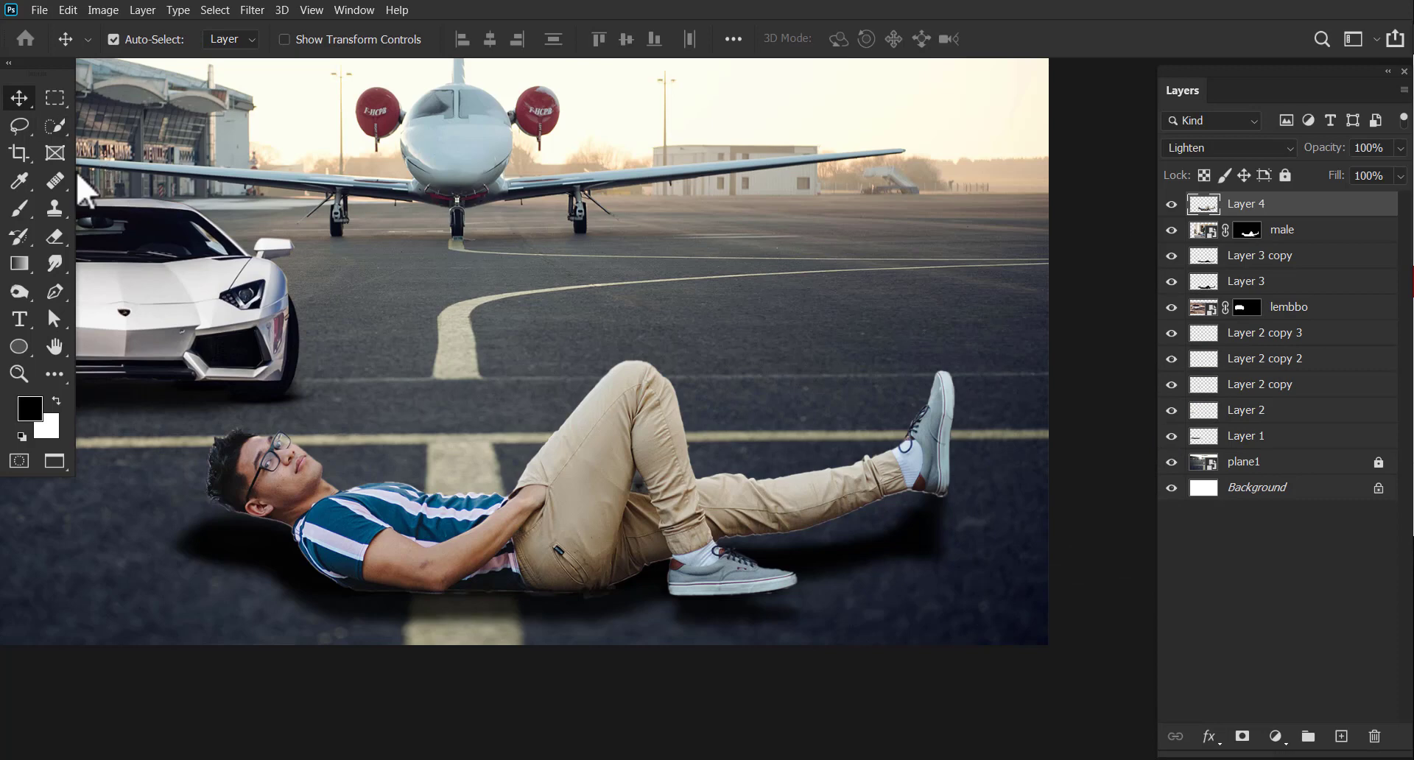
- Add a white mask to Layer 4 and paint black with a 35-pixel brush on the Layer 4 and male masks
{"action": "left_click", "coordinate": [21, 210]}
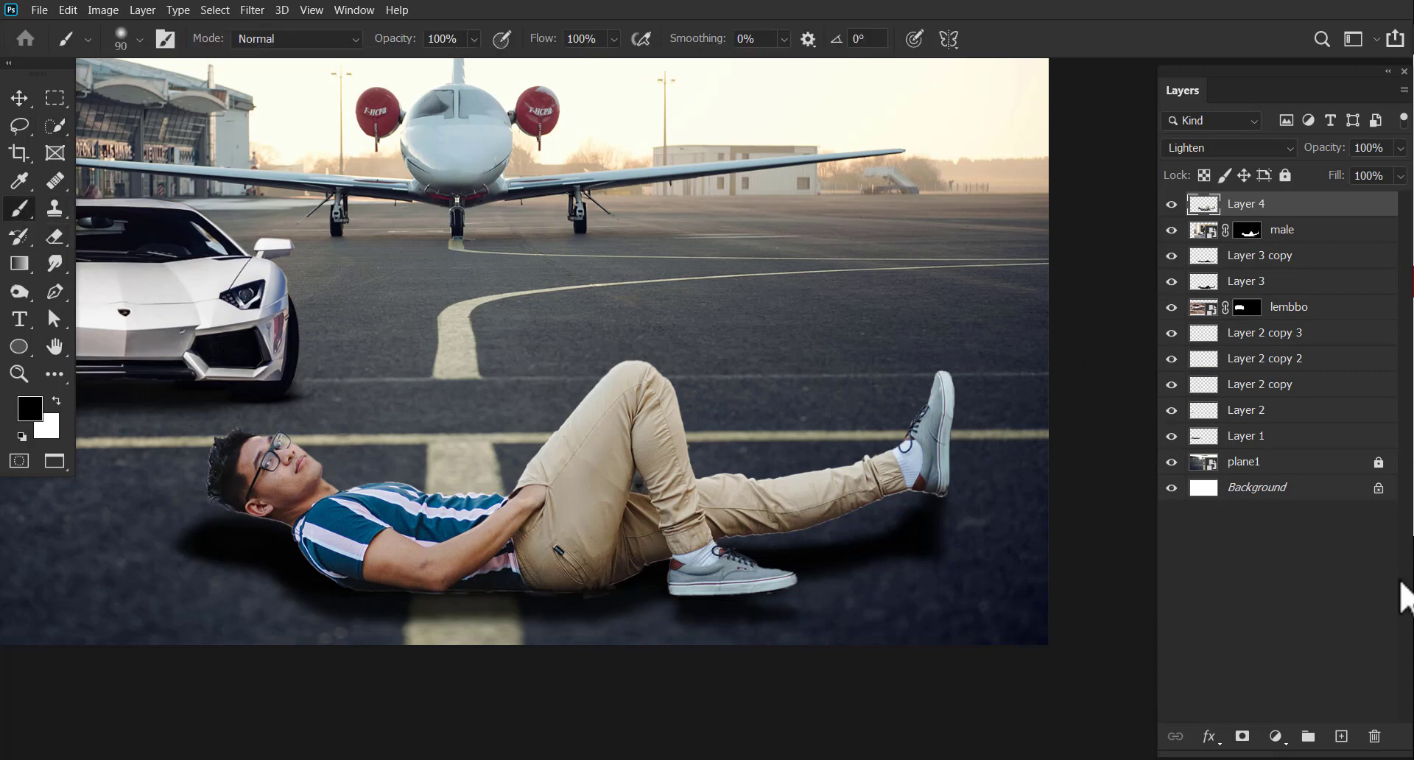
{"action": "left_click", "coordinate": [1242, 737]}
{"action": "key", "text": "bracketleft"}
{"action": "key", "text": "bracketleft"}
{"action": "key", "text": "bracketleft"}
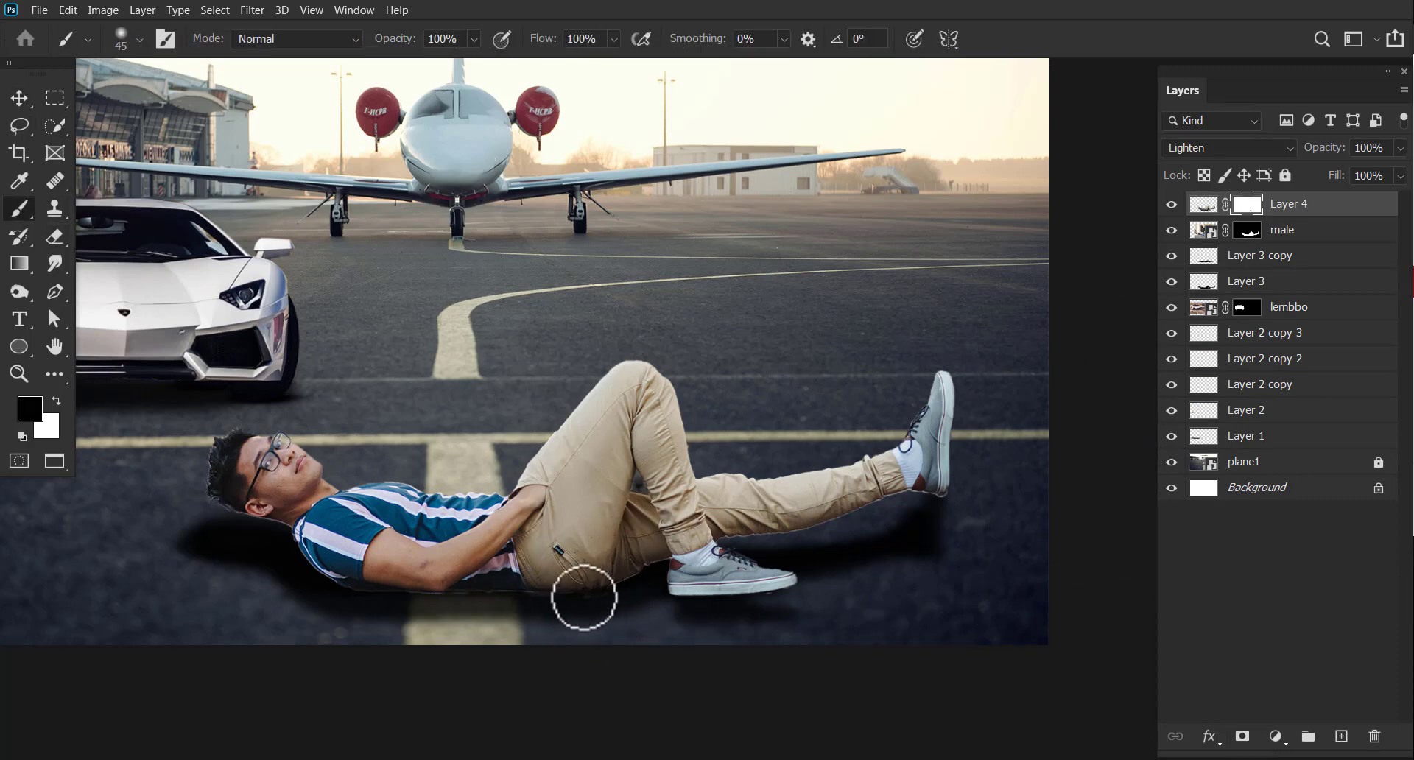
{"action": "key", "text": "bracketleft"}
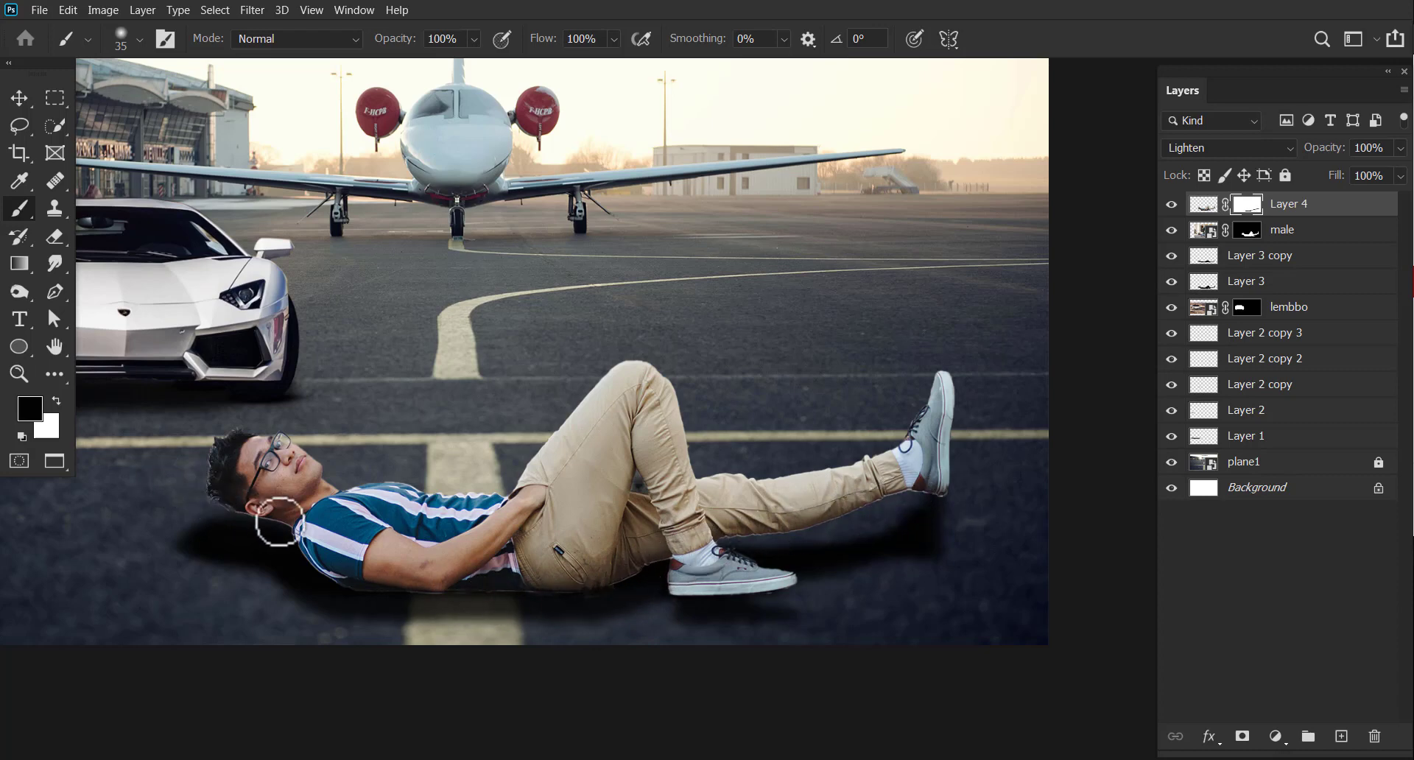
{"action": "left_click", "coordinate": [1248, 230]}
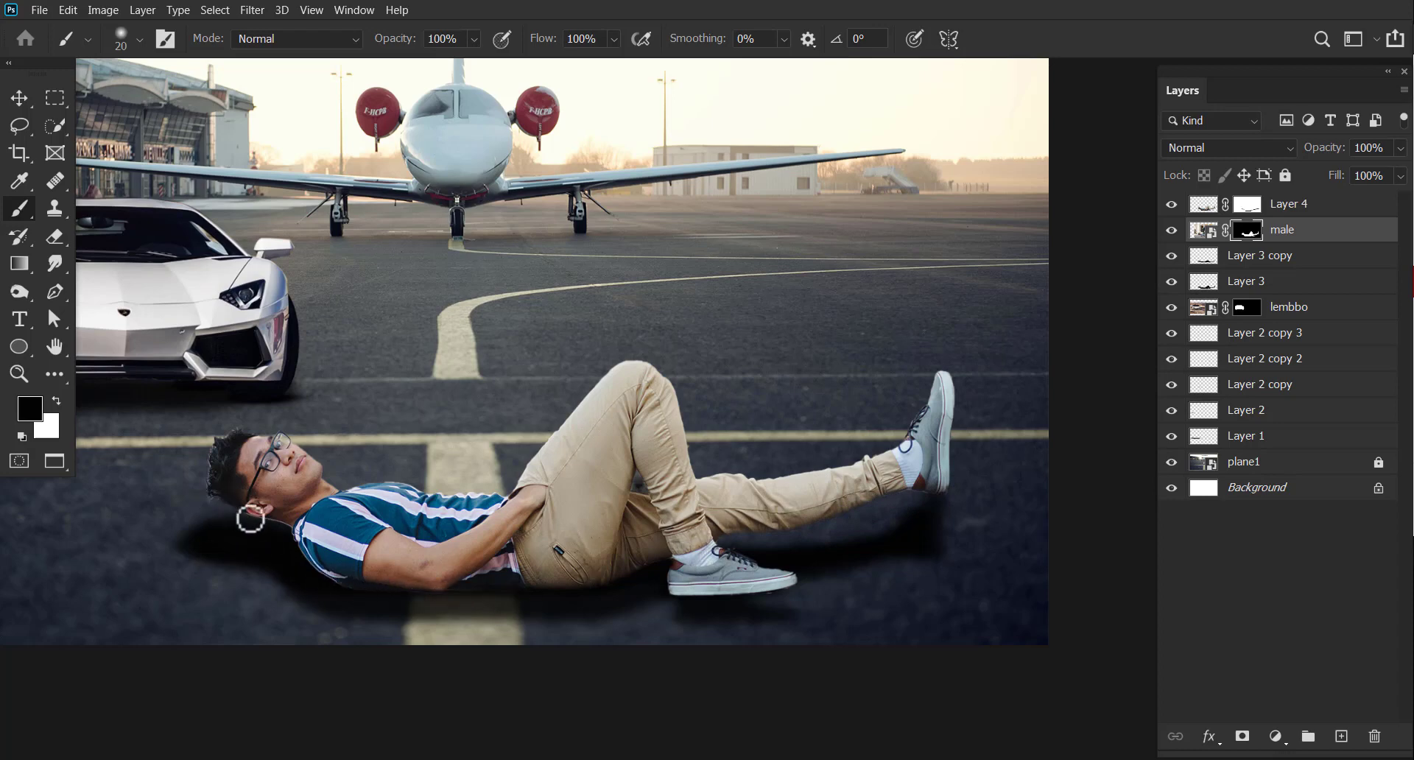
{"action": "left_click", "coordinate": [1272, 208]}
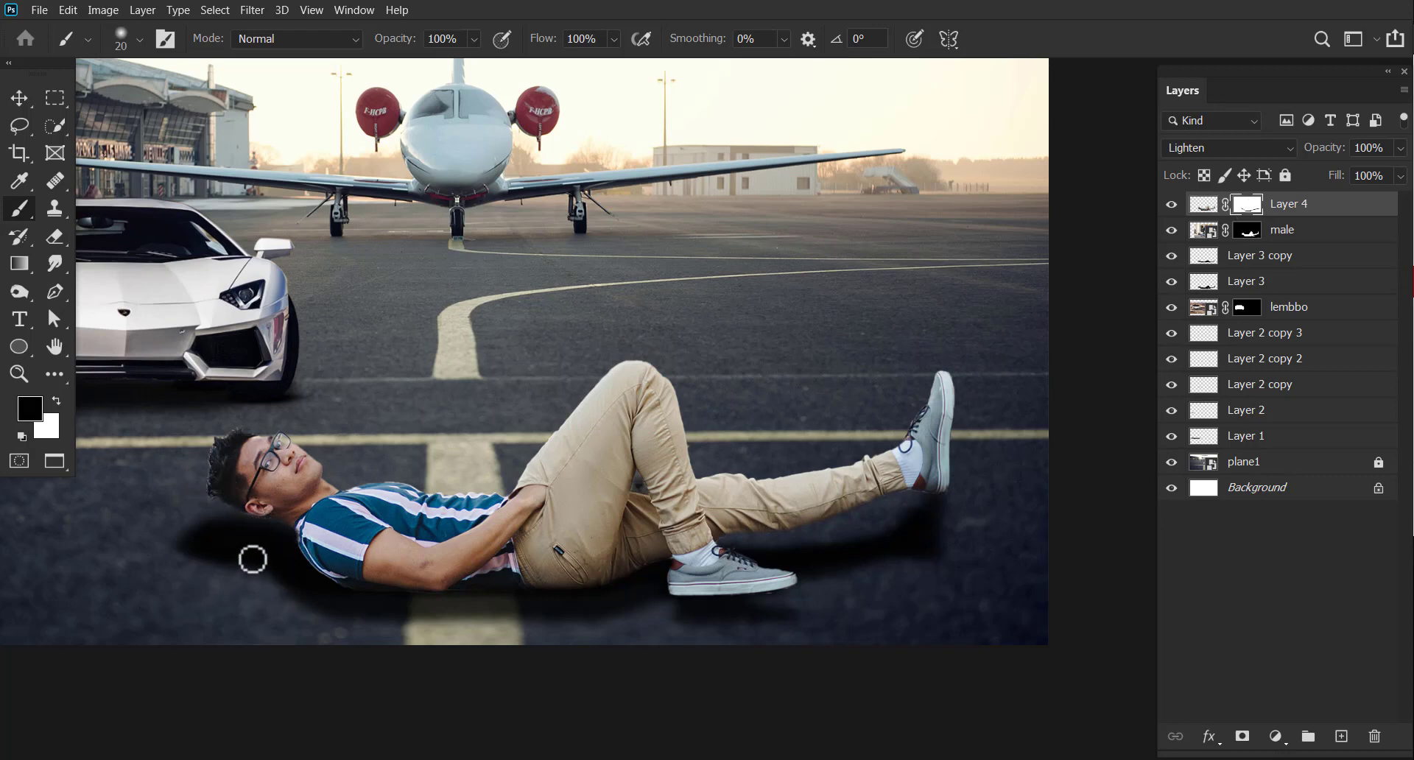
- Set Layer 3 to 49% and Layer 3 copy to 38% opacity, adding an empty Layer 5 above
{"action": "left_click", "coordinate": [19, 98]}
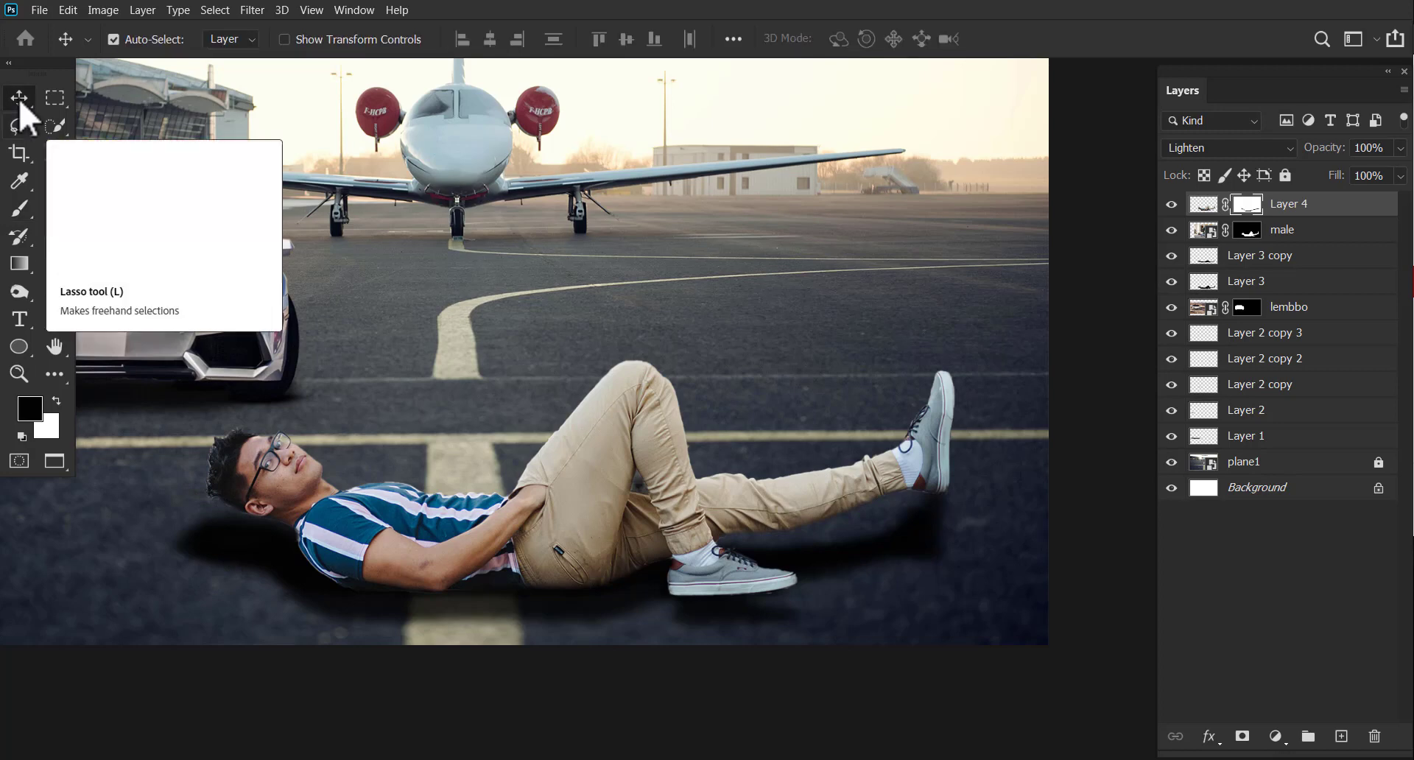
{"action": "left_click", "coordinate": [1400, 231]}
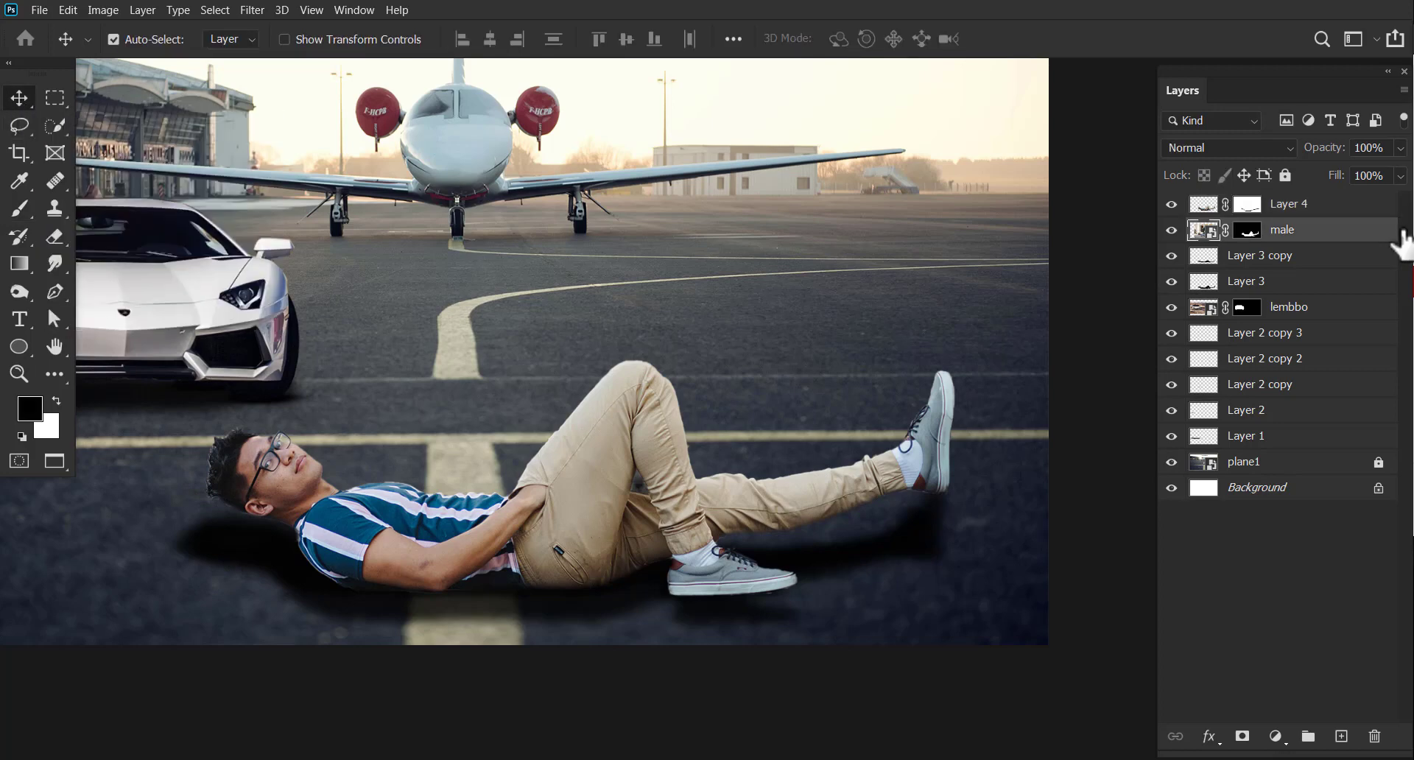
{"action": "left_click", "coordinate": [1209, 258]}
{"action": "mouse_move", "coordinate": [1400, 148]}
{"action": "left_mouse_down"}
{"action": "mouse_move", "coordinate": [1400, 177]}
{"action": "mouse_move", "coordinate": [1356, 171]}
{"action": "left_mouse_up"}
{"action": "left_click", "coordinate": [1252, 282]}
{"action": "left_click", "coordinate": [1400, 148]}
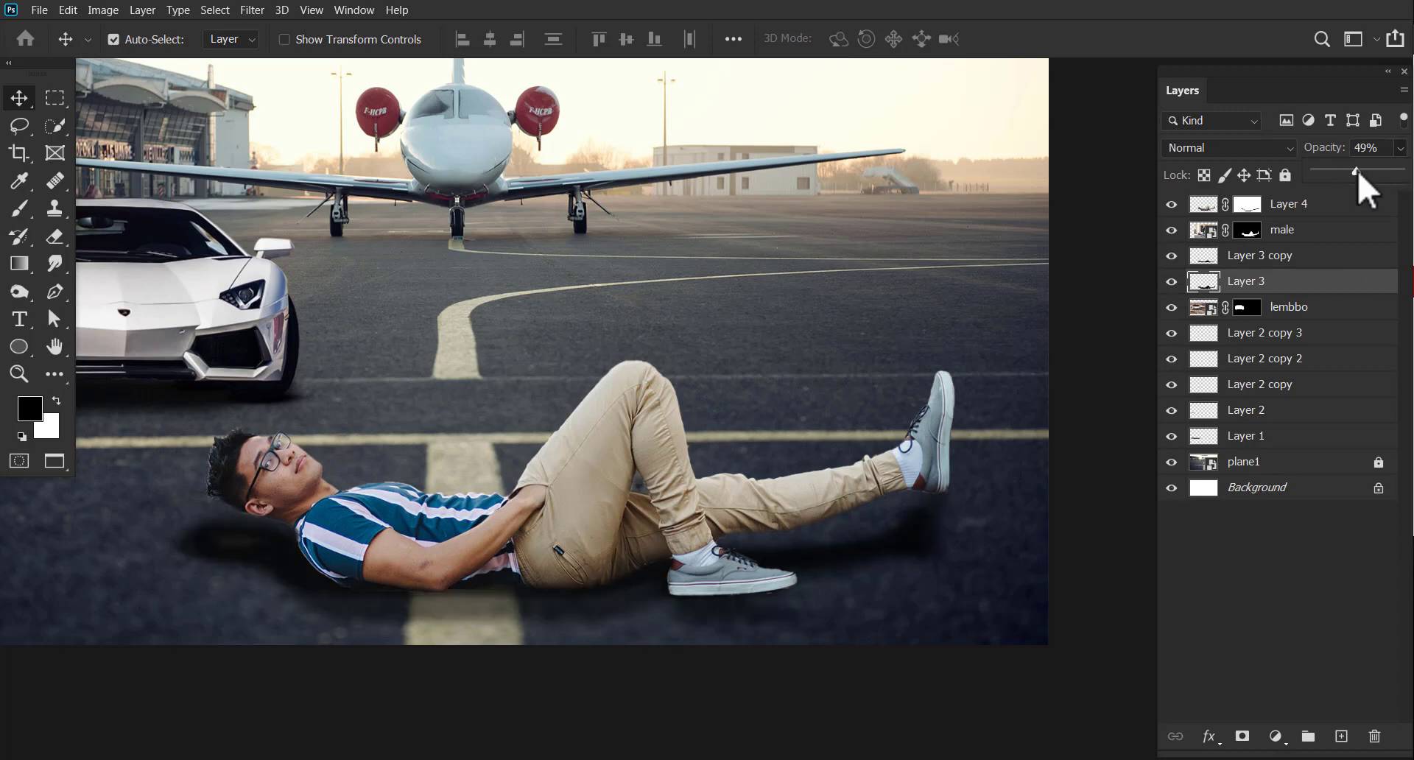
{"action": "left_click", "coordinate": [1253, 255]}
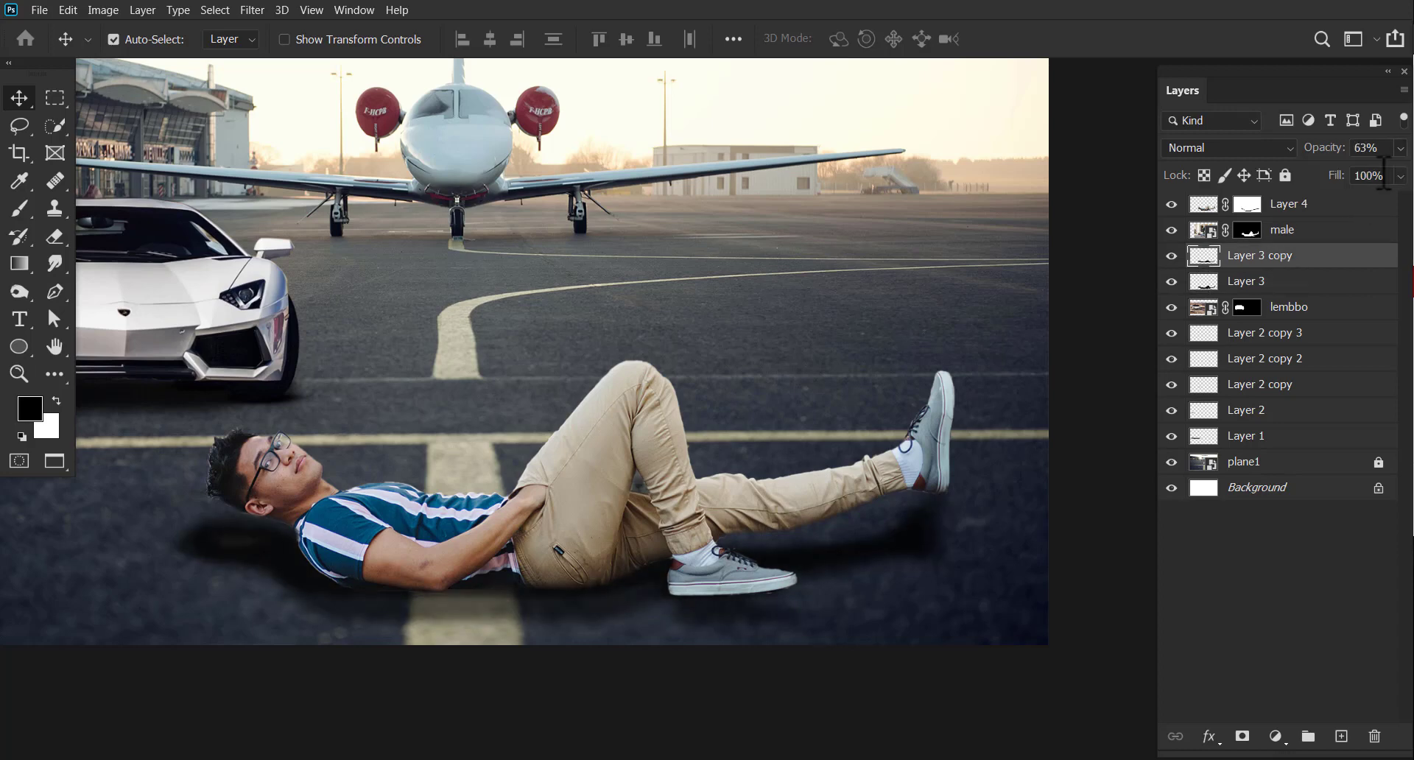
{"action": "left_click_drag", "start_coordinate": [1400, 148], "coordinate": [1394, 165]}
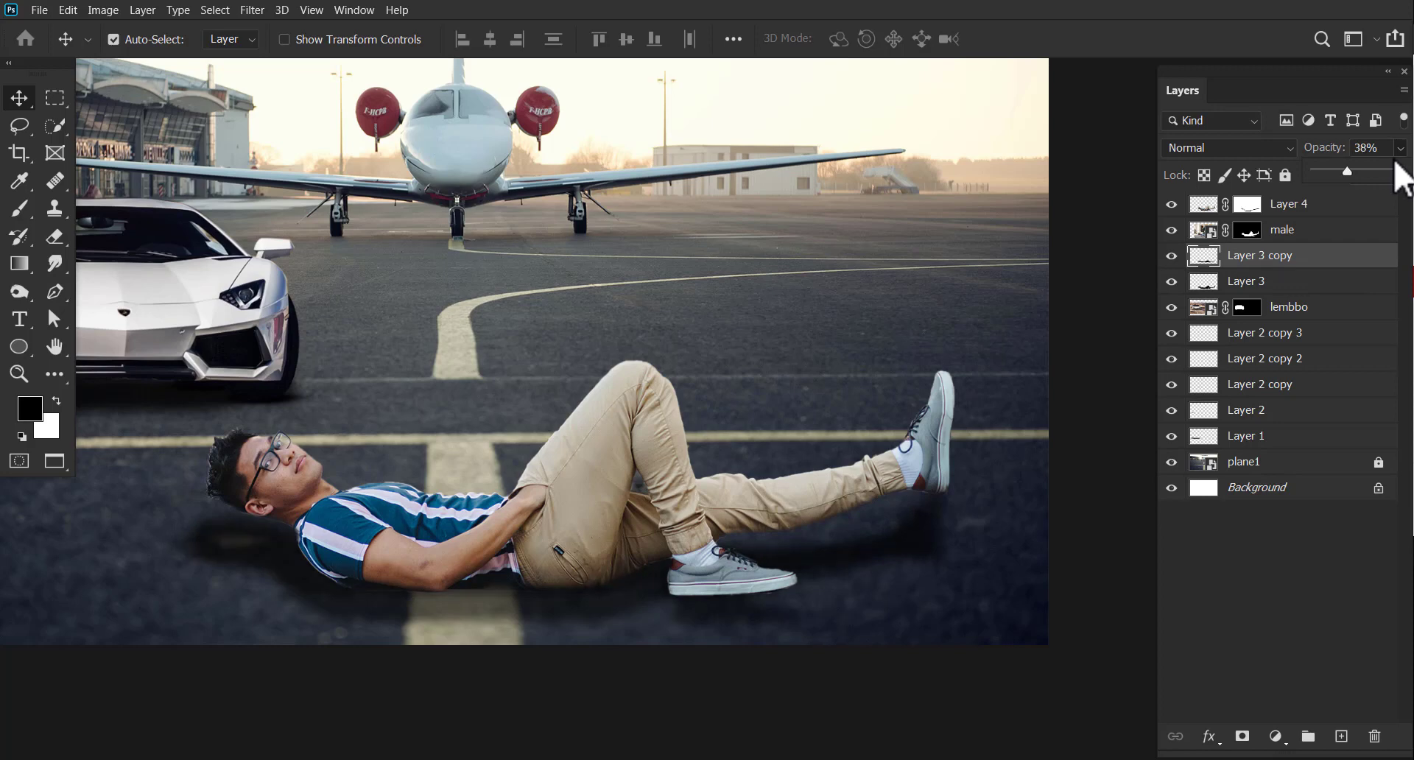
{"action": "key", "text": "ctrl+shift+alt+n"}
- Paint black shadow behind the man's head, under his arm and hip, and beneath his shoe
{"action": "key", "text": "b"}
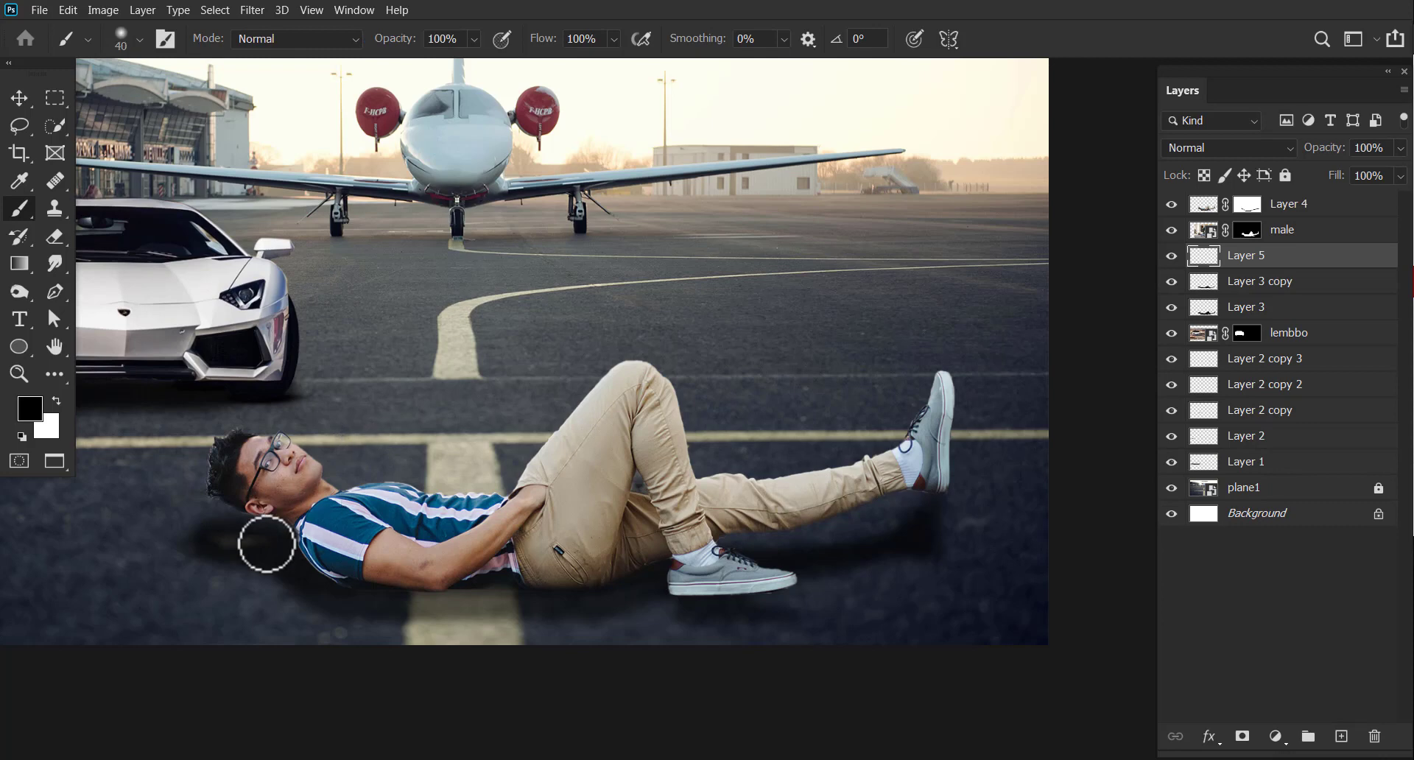
{"action": "left_click_drag", "start_coordinate": [266, 545], "coordinate": [243, 538]}
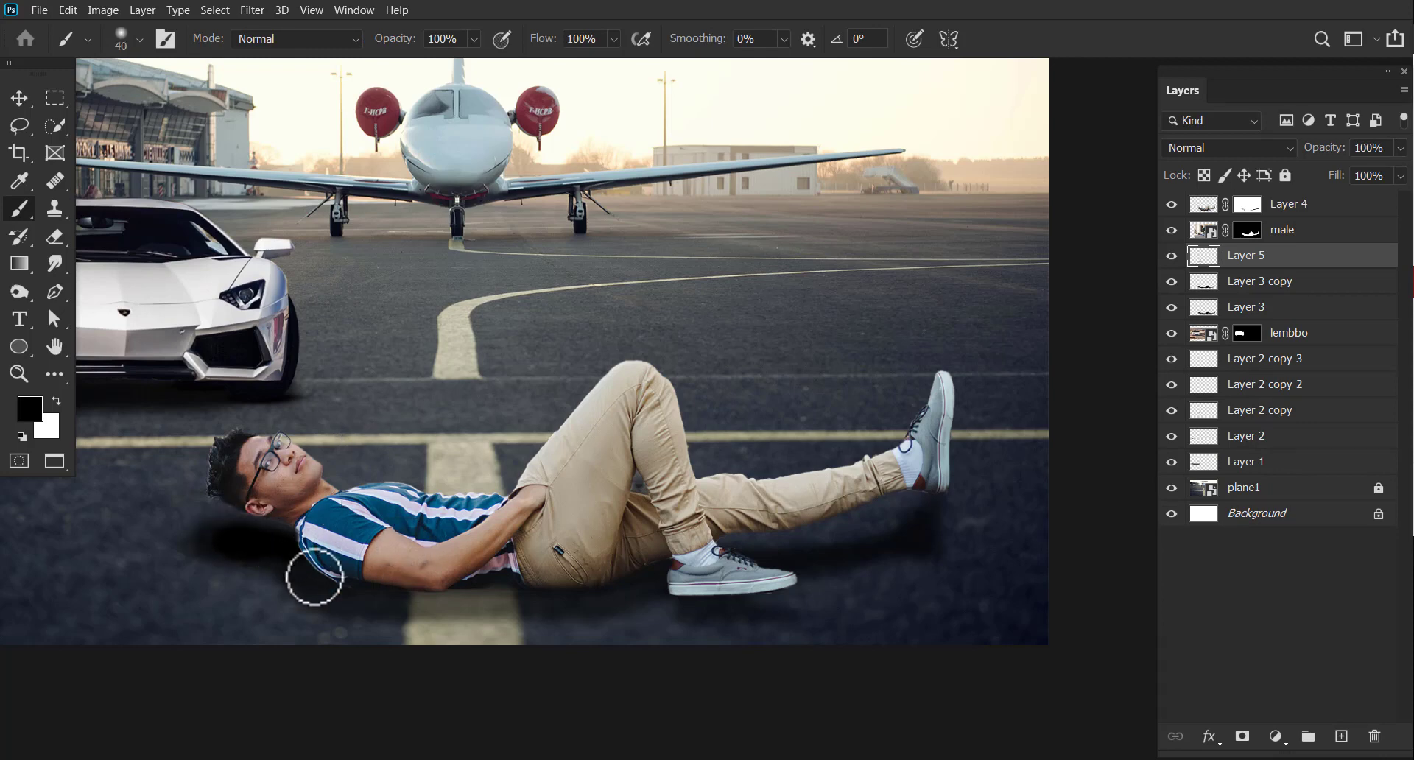
{"action": "mouse_move", "coordinate": [315, 577]}
{"action": "left_mouse_down"}
{"action": "mouse_move", "coordinate": [300, 562]}
{"action": "mouse_move", "coordinate": [332, 577]}
{"action": "mouse_move", "coordinate": [564, 587]}
{"action": "mouse_move", "coordinate": [701, 571]}
{"action": "mouse_move", "coordinate": [840, 520]}
{"action": "mouse_move", "coordinate": [726, 541]}
{"action": "mouse_move", "coordinate": [906, 479]}
{"action": "mouse_move", "coordinate": [652, 562]}
{"action": "left_mouse_up"}
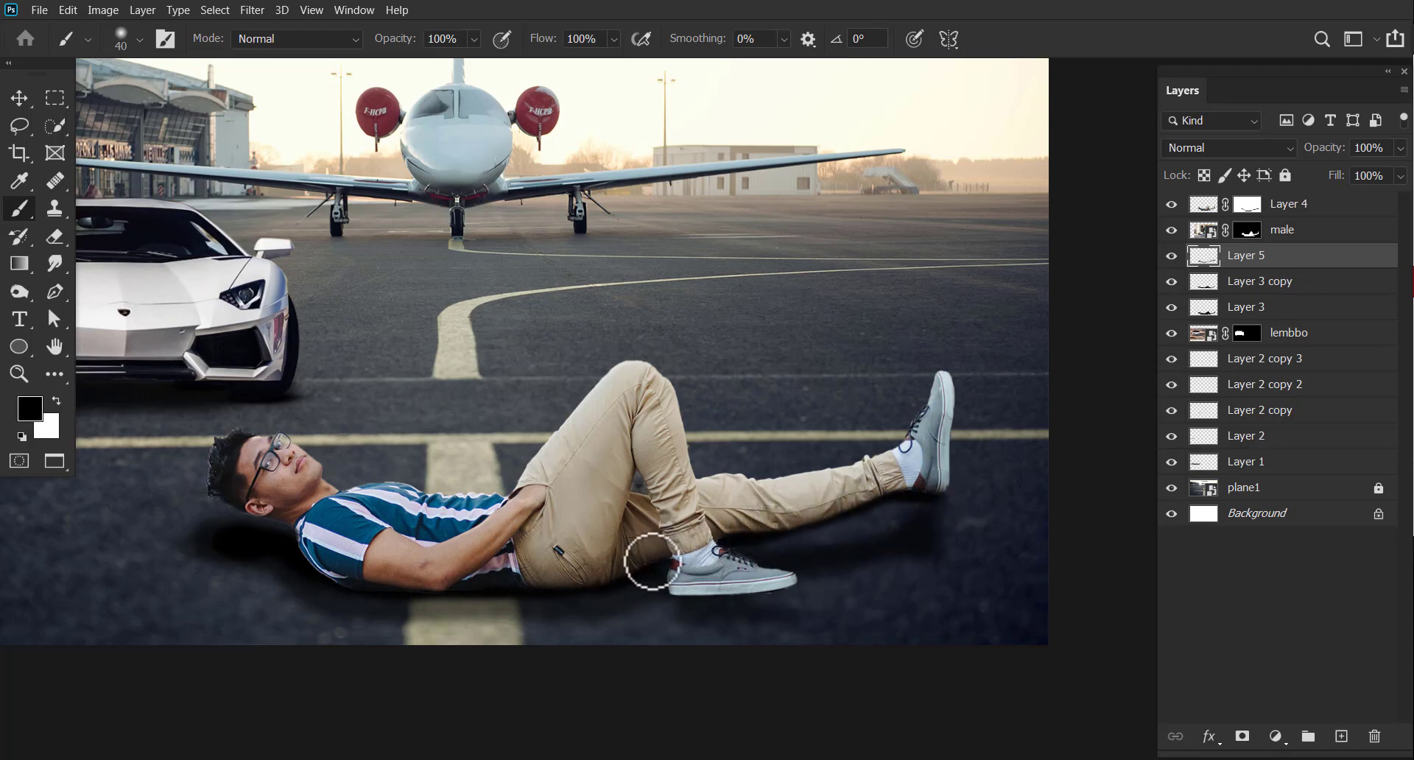
{"action": "left_click_drag", "start_coordinate": [686, 614], "coordinate": [783, 605]}
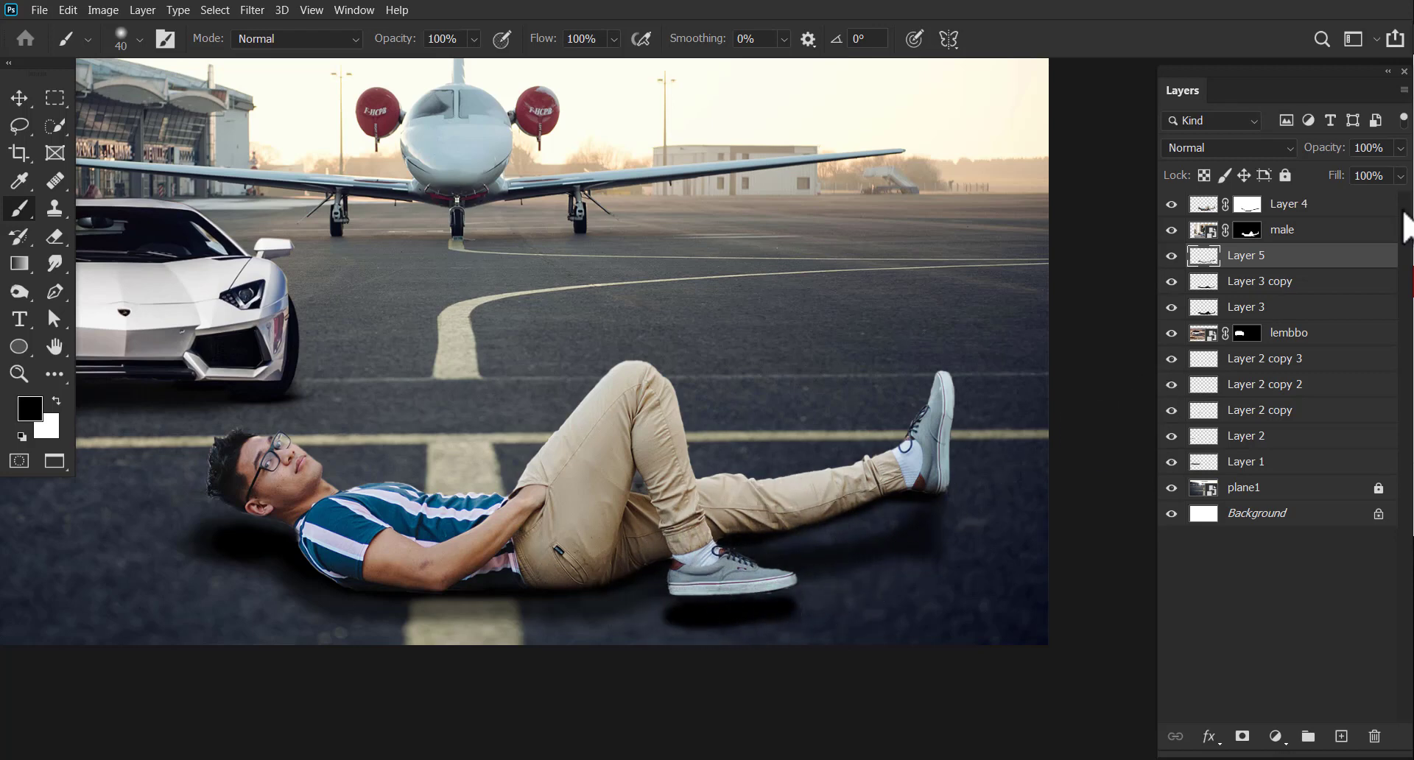
- Set the shoe shadow layer to 88% opacity and blur it about 1.2 pixels
{"action": "left_click_drag", "start_coordinate": [1399, 190], "coordinate": [1403, 188]}
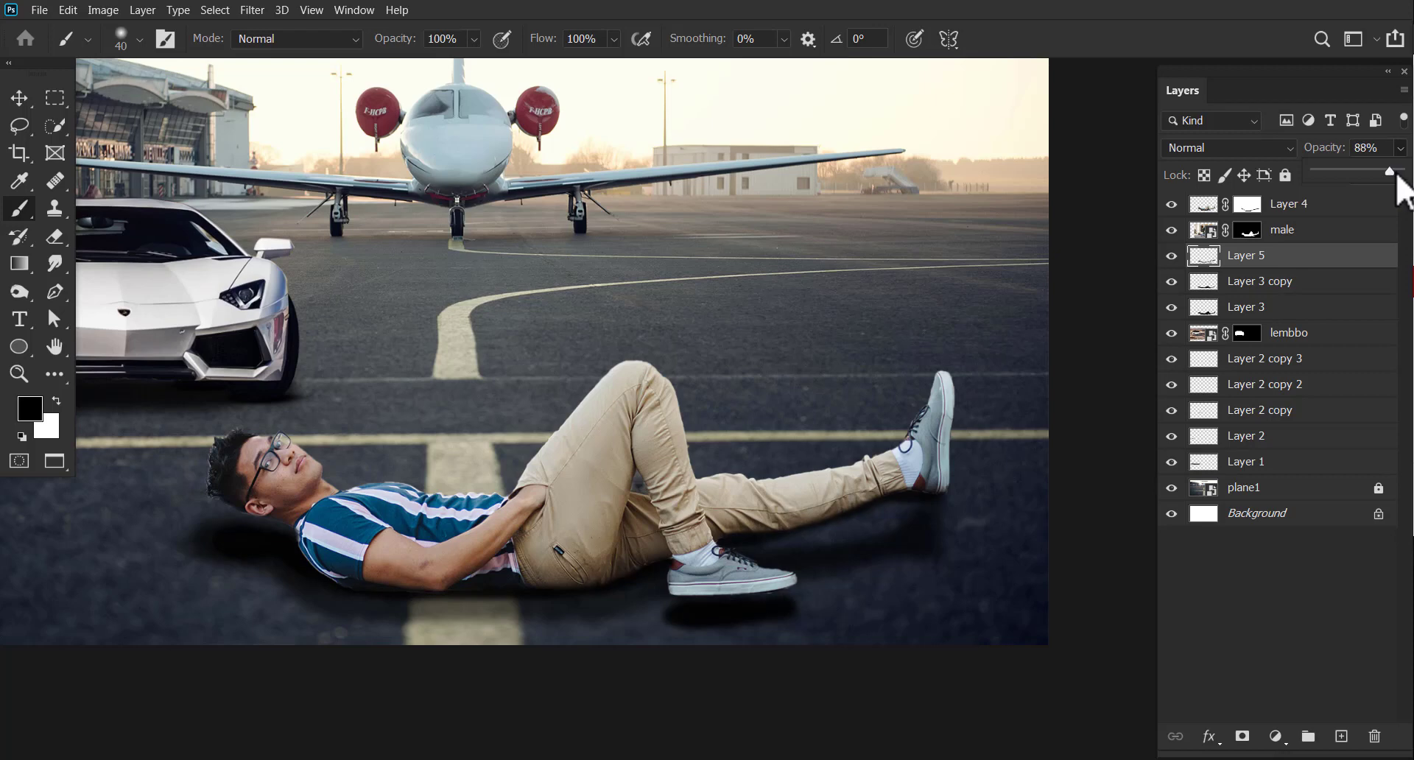
{"action": "left_click", "coordinate": [253, 10]}
{"action": "mouse_move", "coordinate": [287, 205]}
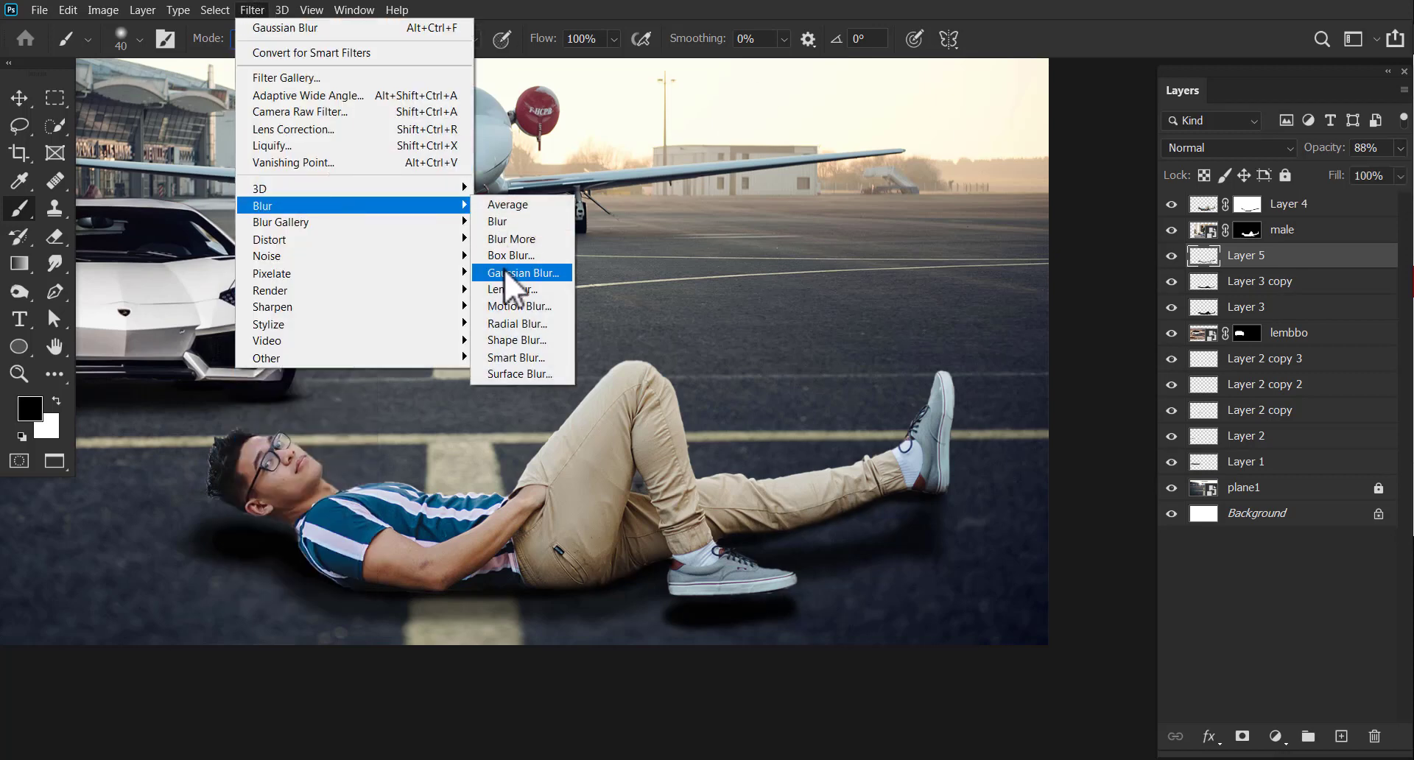
{"action": "left_click", "coordinate": [503, 268]}
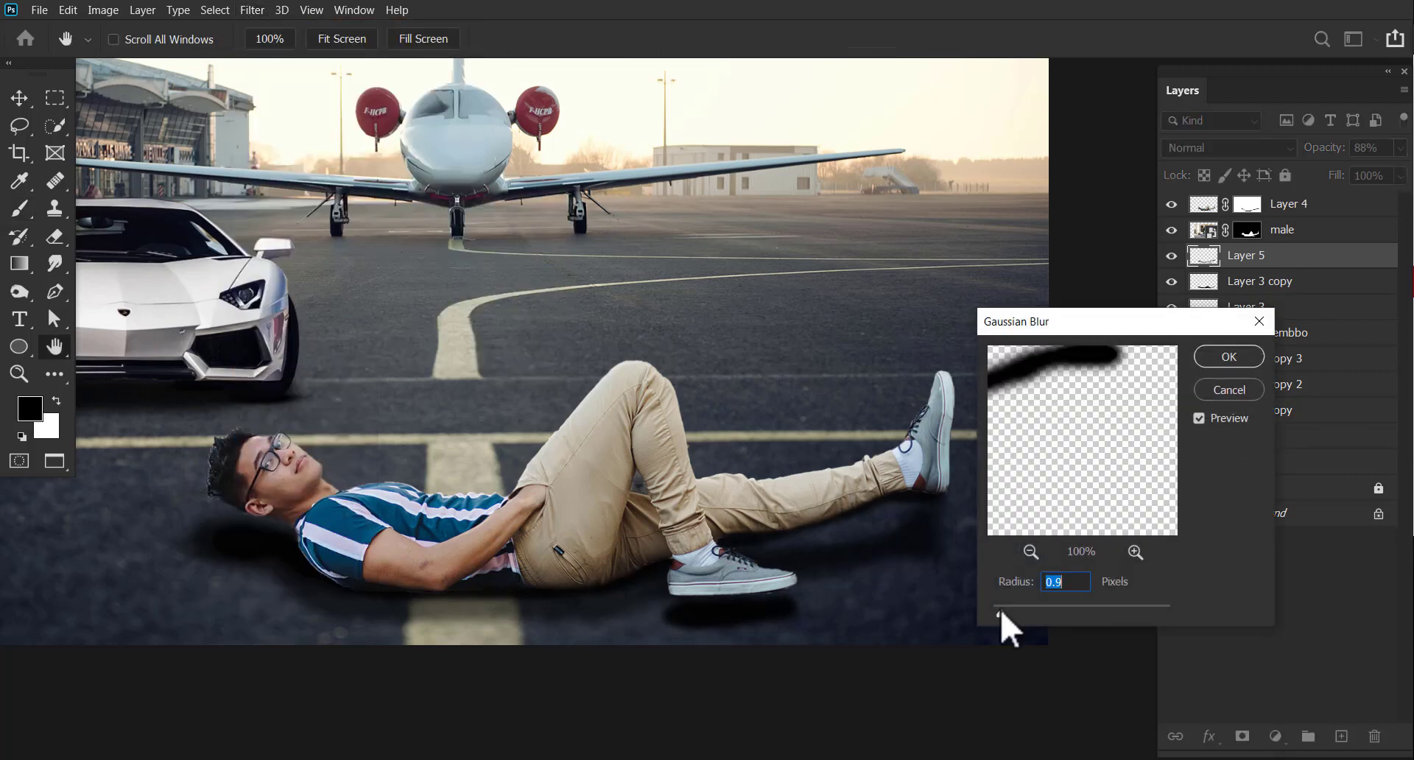
{"action": "left_click_drag", "start_coordinate": [995, 612], "coordinate": [1006, 612]}
{"action": "left_click", "coordinate": [1229, 356]}
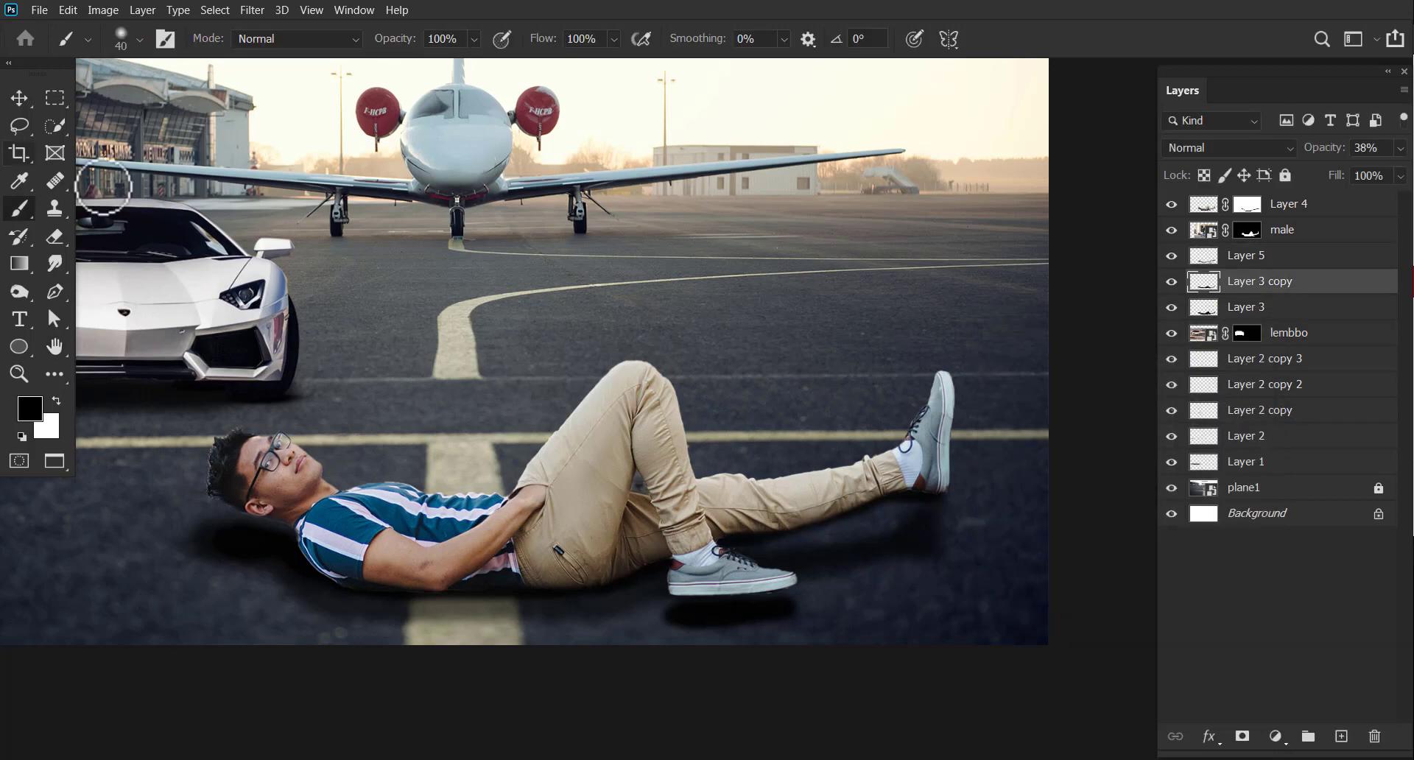
{"action": "left_click", "coordinate": [56, 236]}
- Erase parts of the leg shadows on Layer 3 and Layer 3 copy at 68% opacity, 59% flow
{"action": "key", "text": "bracketleft"}
{"action": "key", "text": "bracketleft"}
{"action": "key", "text": "bracketleft"}
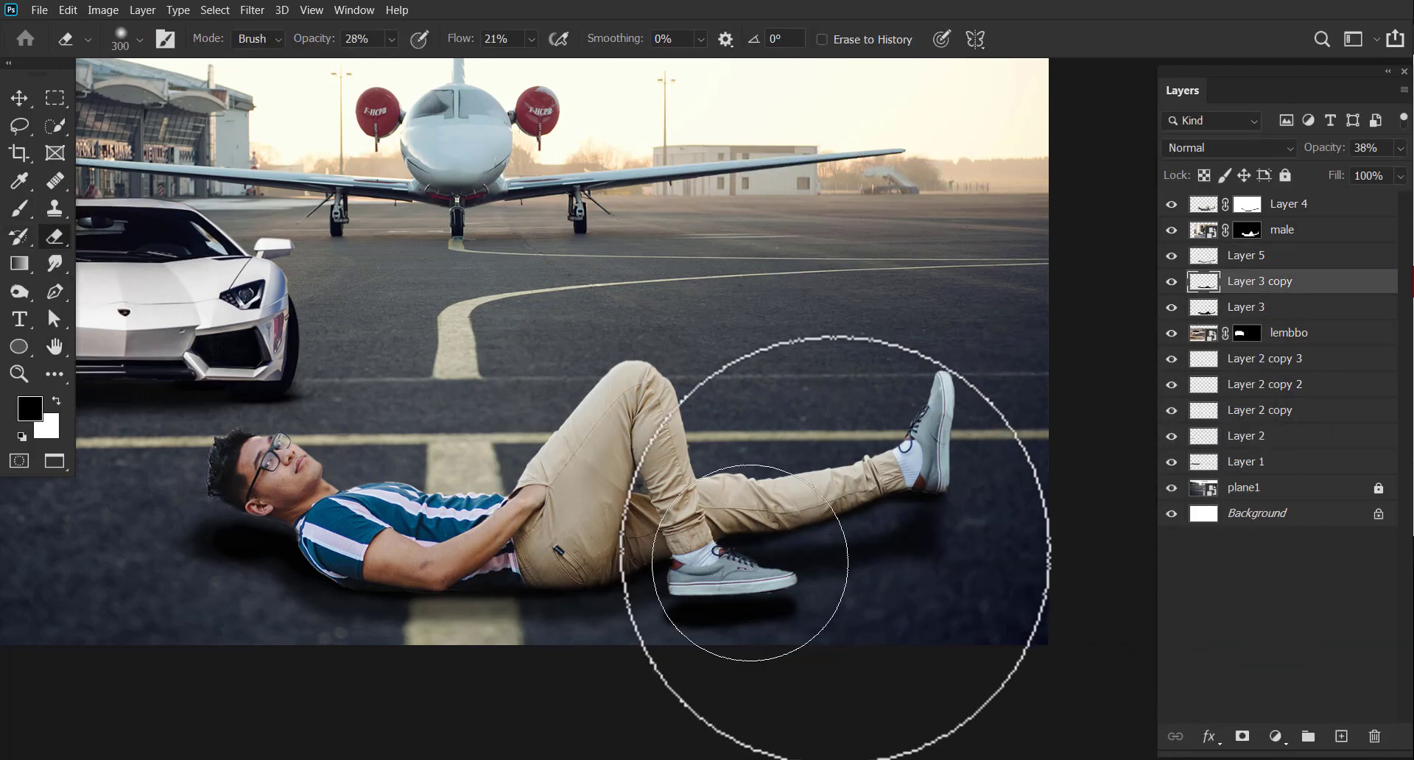
{"action": "key", "text": "bracketleft"}
{"action": "key", "text": "bracketleft"}
{"action": "key", "text": "bracketleft"}
{"action": "key", "text": "bracketright"}
{"action": "key", "text": "bracketright"}
{"action": "key", "text": "bracketright"}
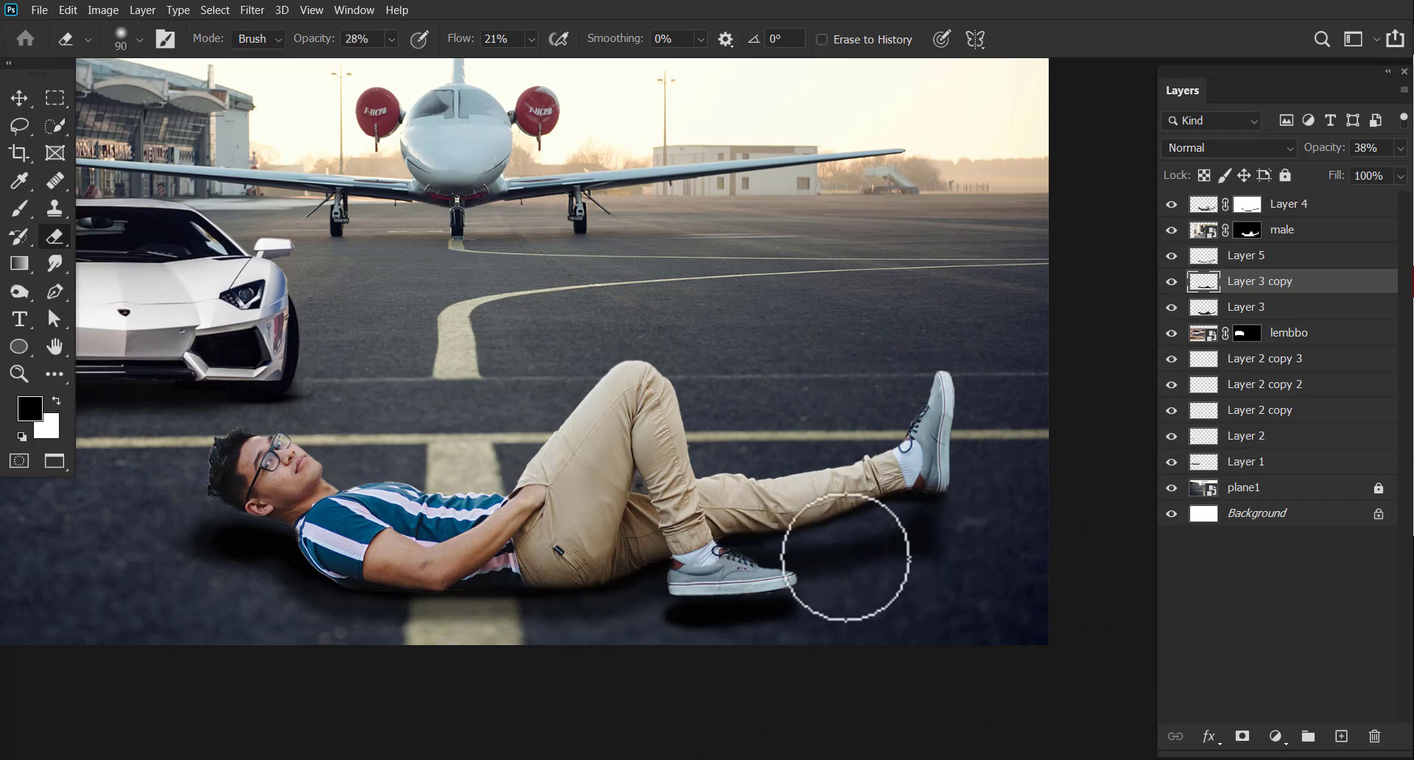
{"action": "left_click", "coordinate": [1245, 307]}
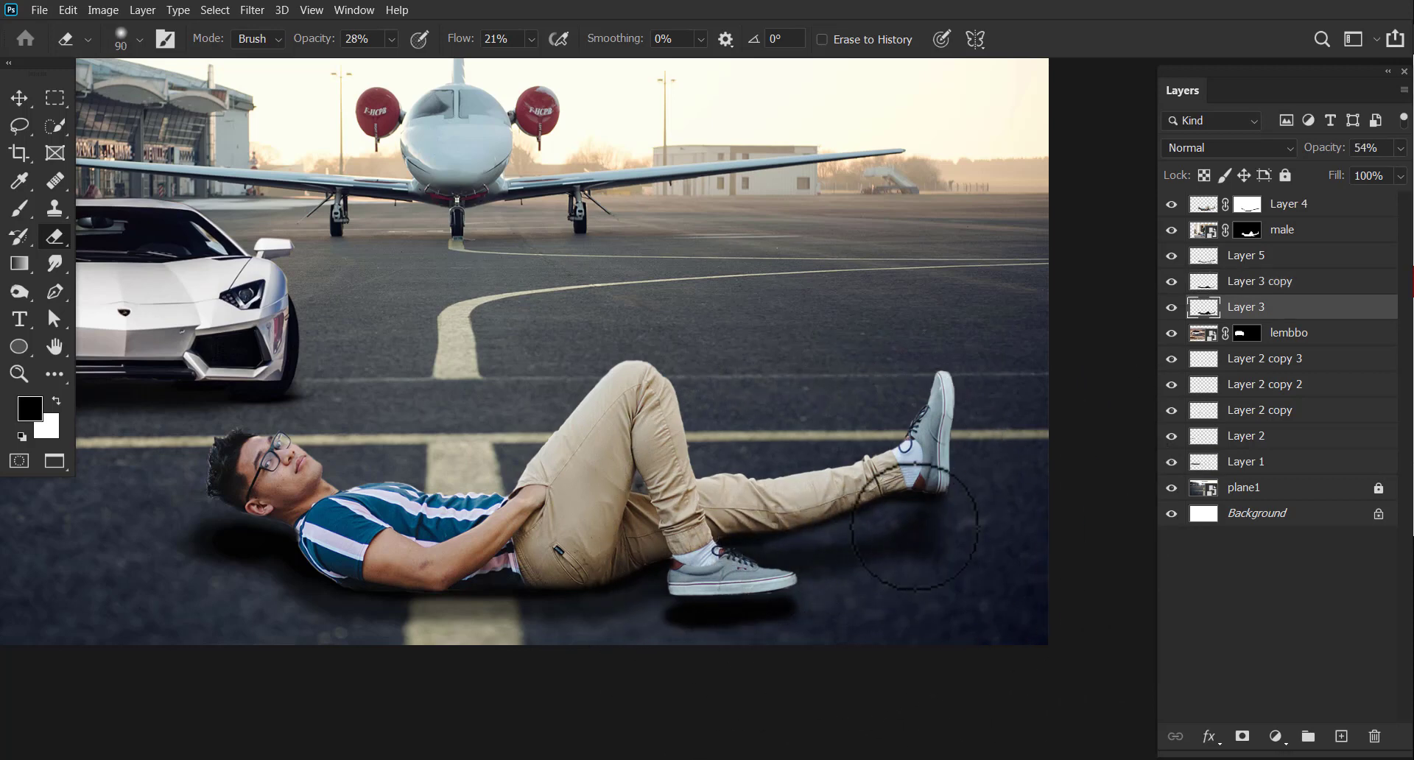
{"action": "left_click", "coordinate": [392, 39]}
{"action": "left_click_drag", "start_coordinate": [398, 63], "coordinate": [425, 62]}
{"action": "left_click", "coordinate": [531, 39]}
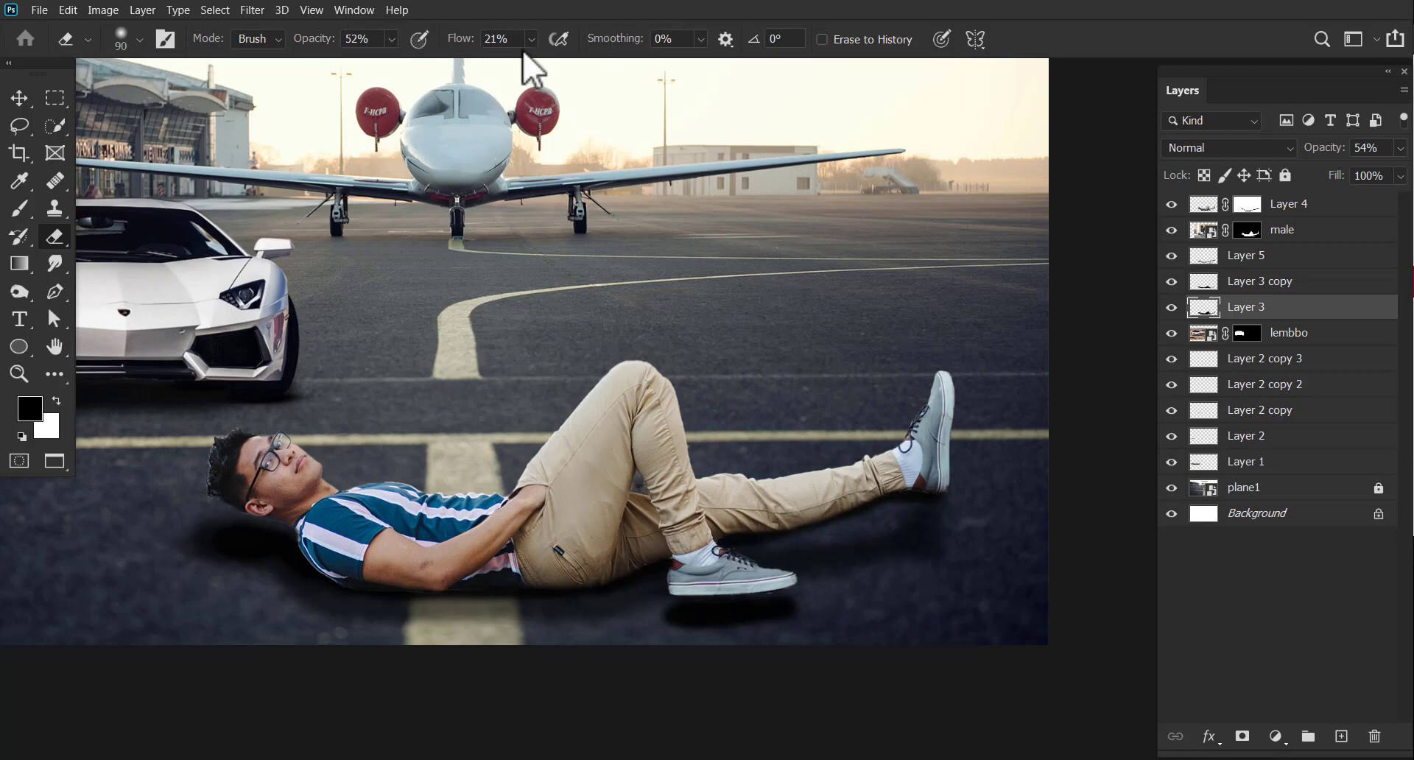
{"action": "left_click_drag", "start_coordinate": [530, 63], "coordinate": [573, 63]}
{"action": "left_click", "coordinate": [392, 39]}
{"action": "left_click_drag", "start_coordinate": [392, 54], "coordinate": [417, 60]}
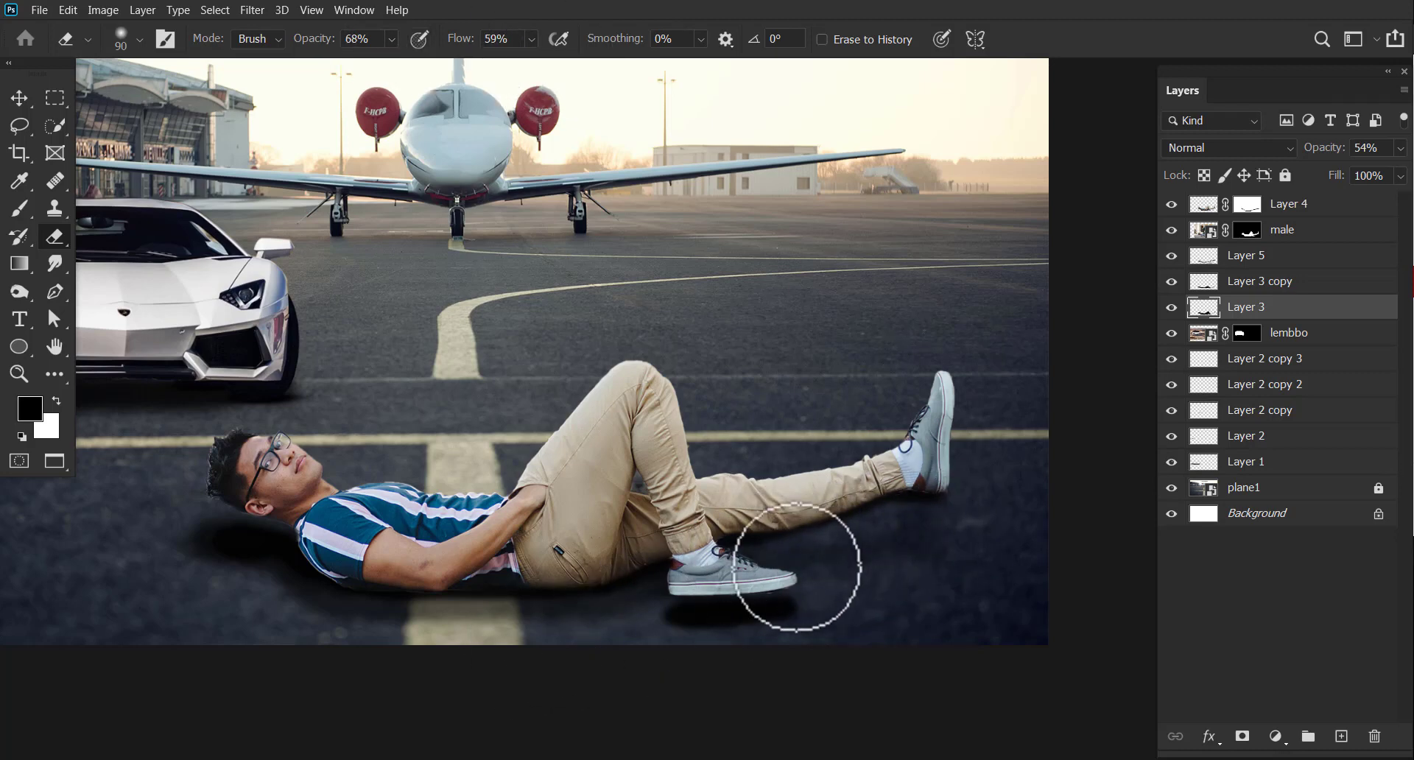
{"action": "left_click", "coordinate": [1256, 282]}
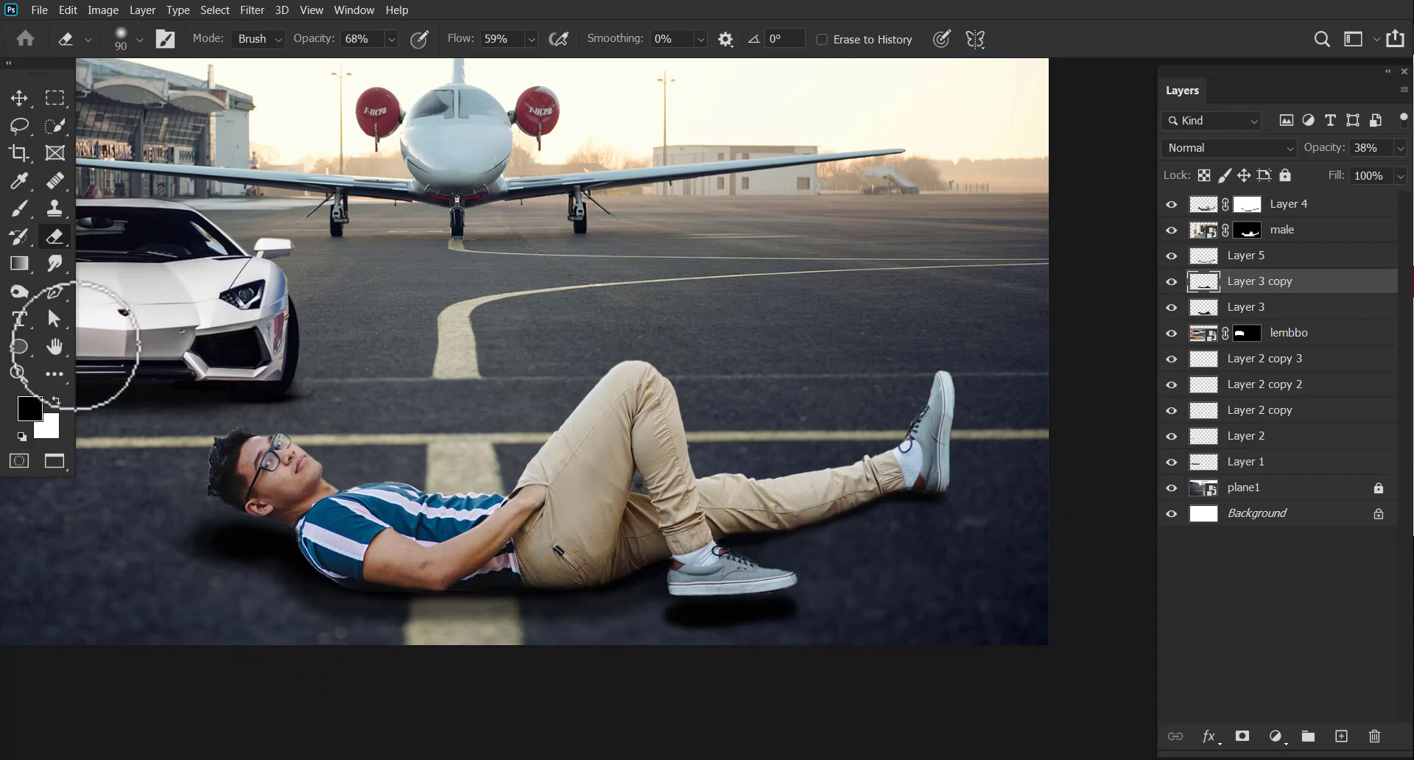
- Lower the Layer 5 shoe shadow to 80% opacity and zoom out to the whole composite
{"action": "left_click", "coordinate": [20, 98]}
{"action": "left_click", "coordinate": [728, 614]}
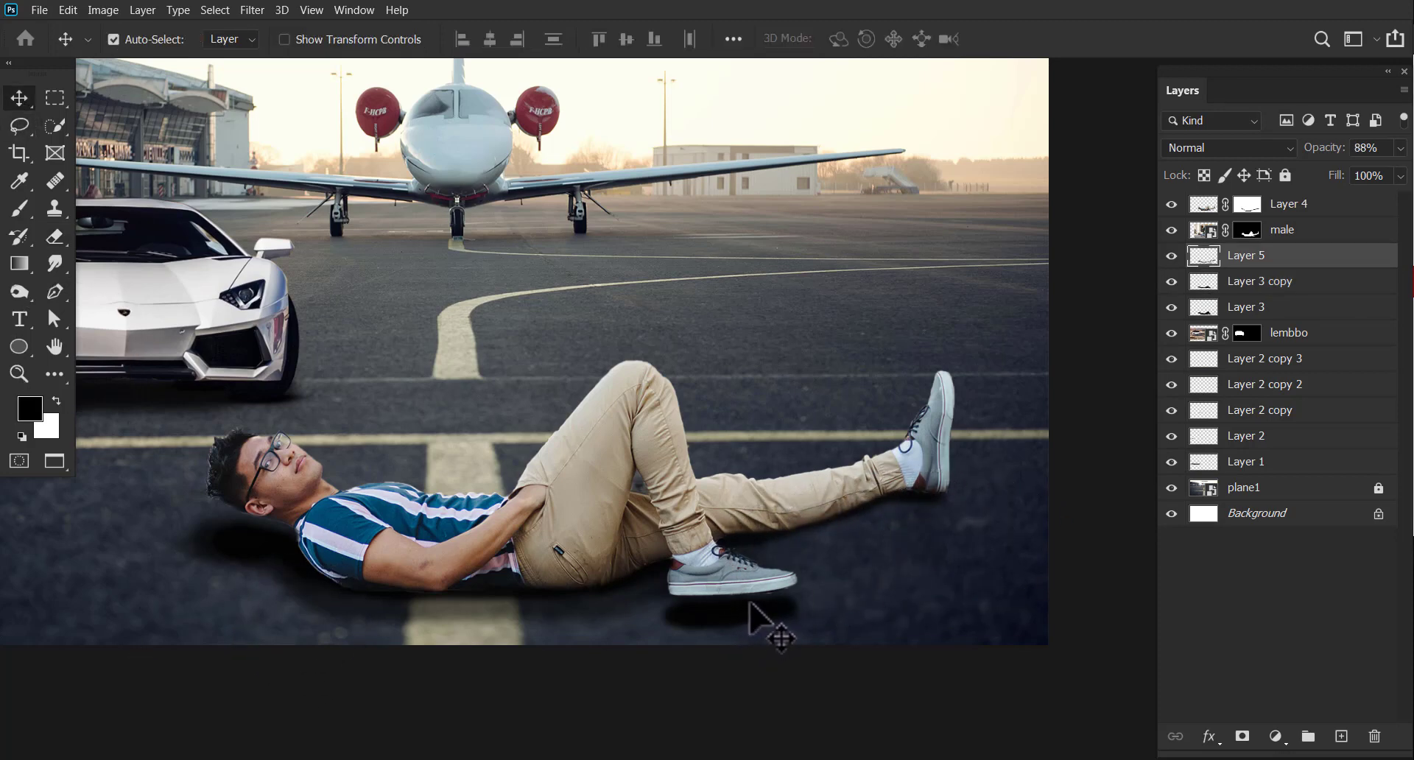
{"action": "left_click", "coordinate": [1400, 148]}
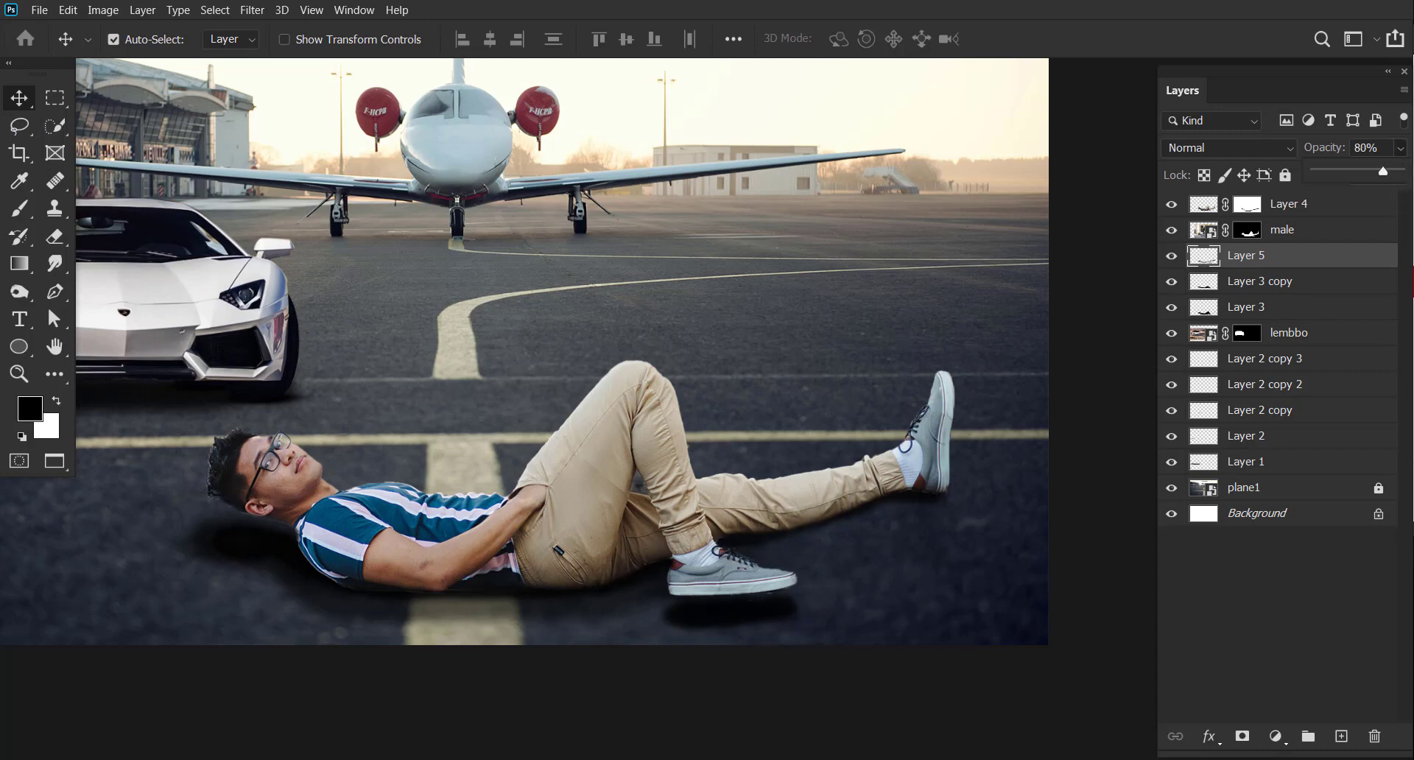
{"action": "key", "text": "z"}
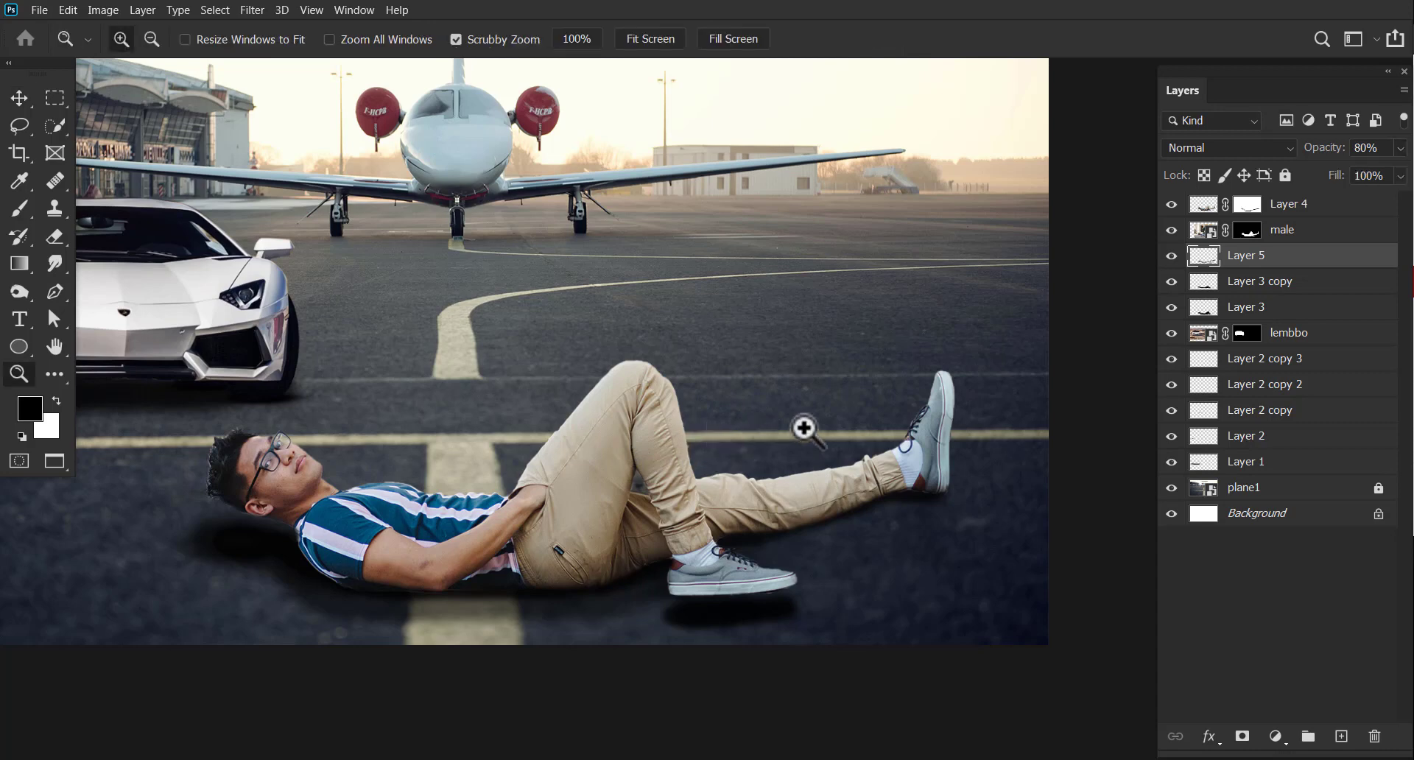
{"action": "mouse_move", "coordinate": [805, 426]}
{"action": "left_mouse_down"}
{"action": "mouse_move", "coordinate": [764, 420]}
{"action": "mouse_move", "coordinate": [783, 436]}
{"action": "left_mouse_up"}
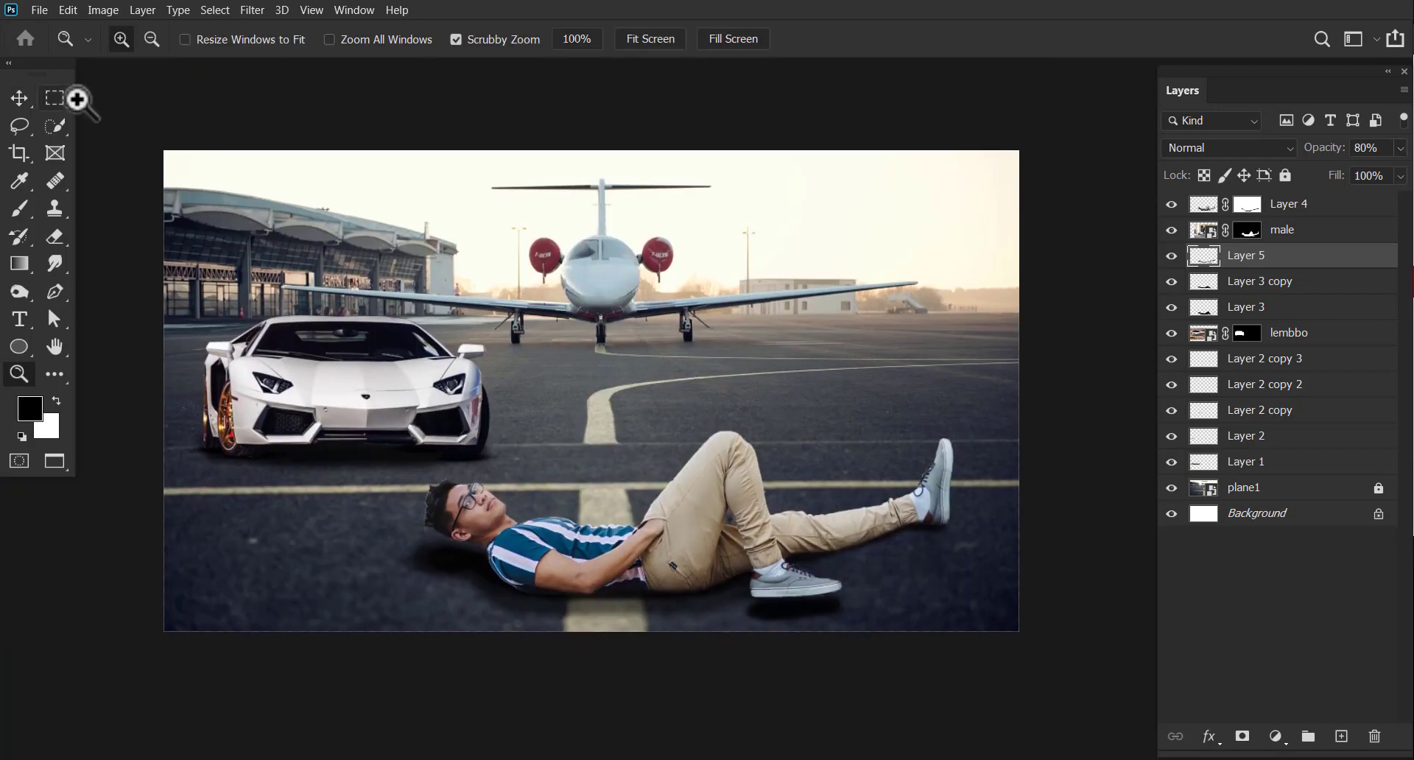
{"action": "left_click", "coordinate": [19, 98]}
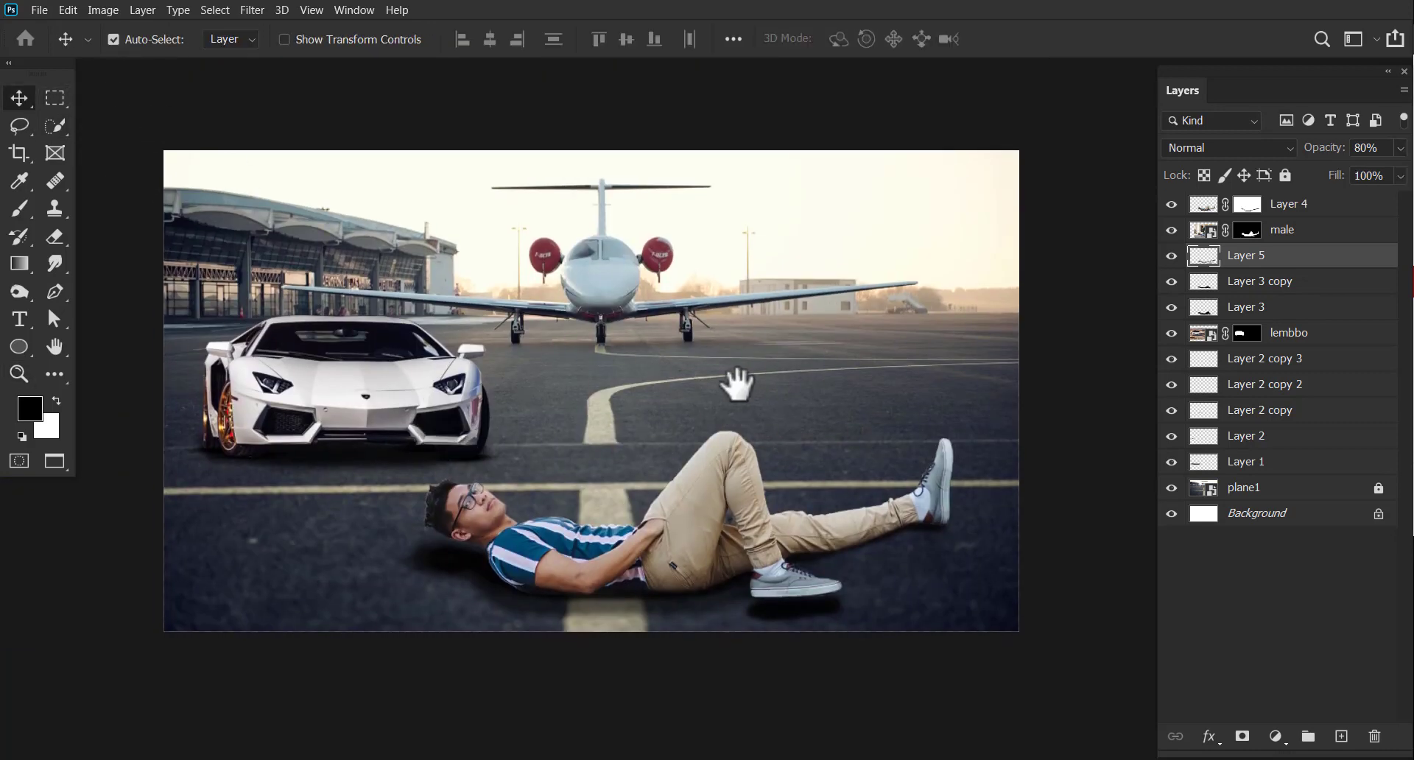
- Add a Levels adjustment layer at the top of the stack
{"action": "left_click_drag", "start_coordinate": [736, 383], "coordinate": [725, 402]}
{"action": "left_click", "coordinate": [1333, 204]}
{"action": "right_click", "coordinate": [1401, 405]}
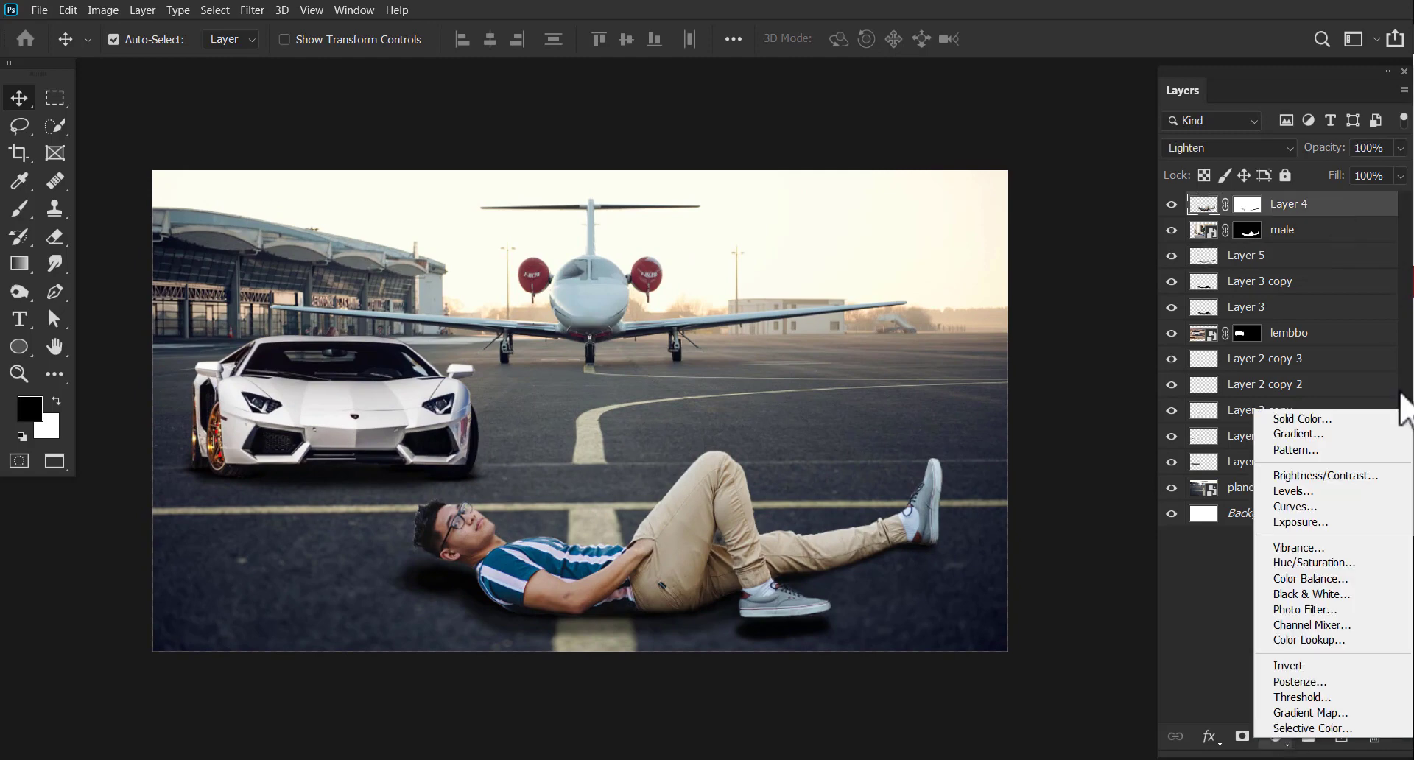
{"action": "left_click", "coordinate": [1310, 489]}
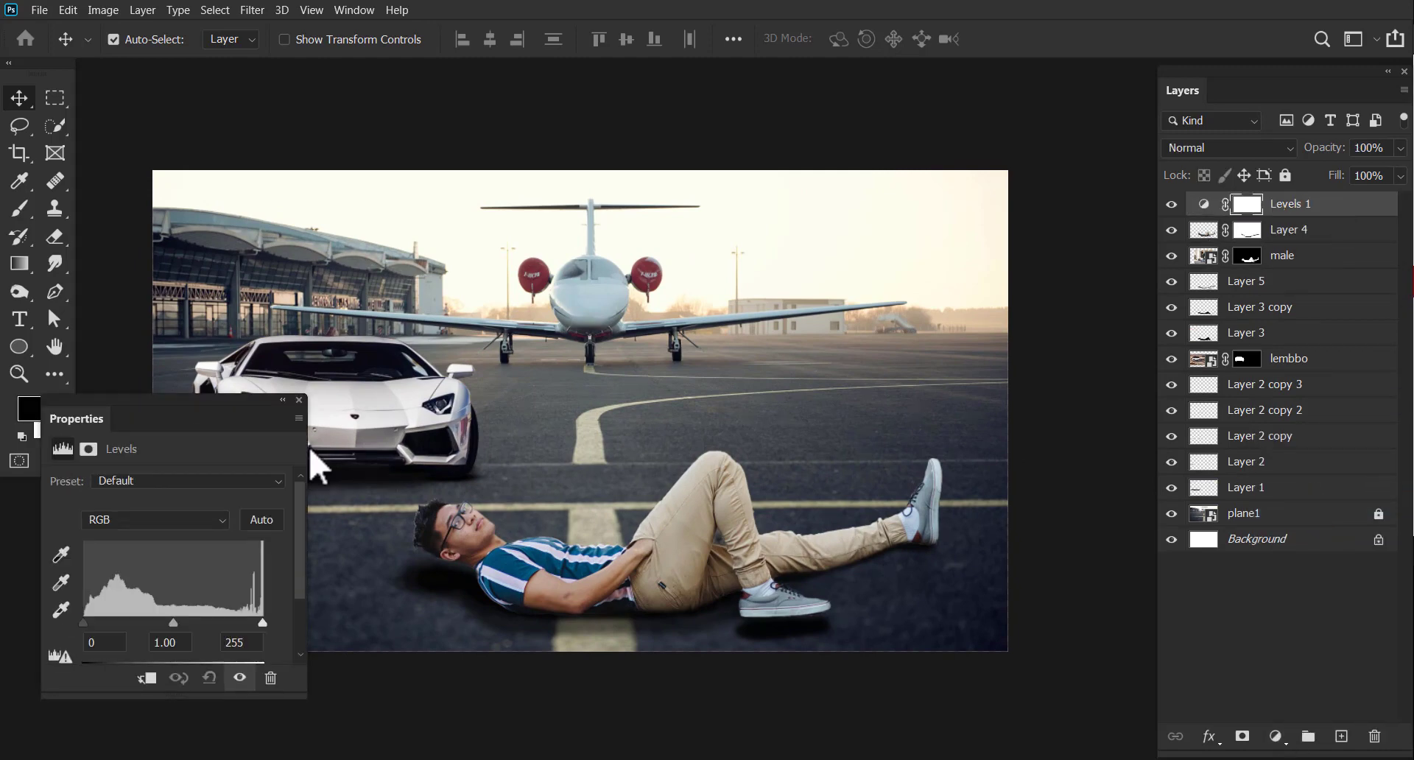
{"action": "left_click", "coordinate": [299, 400]}
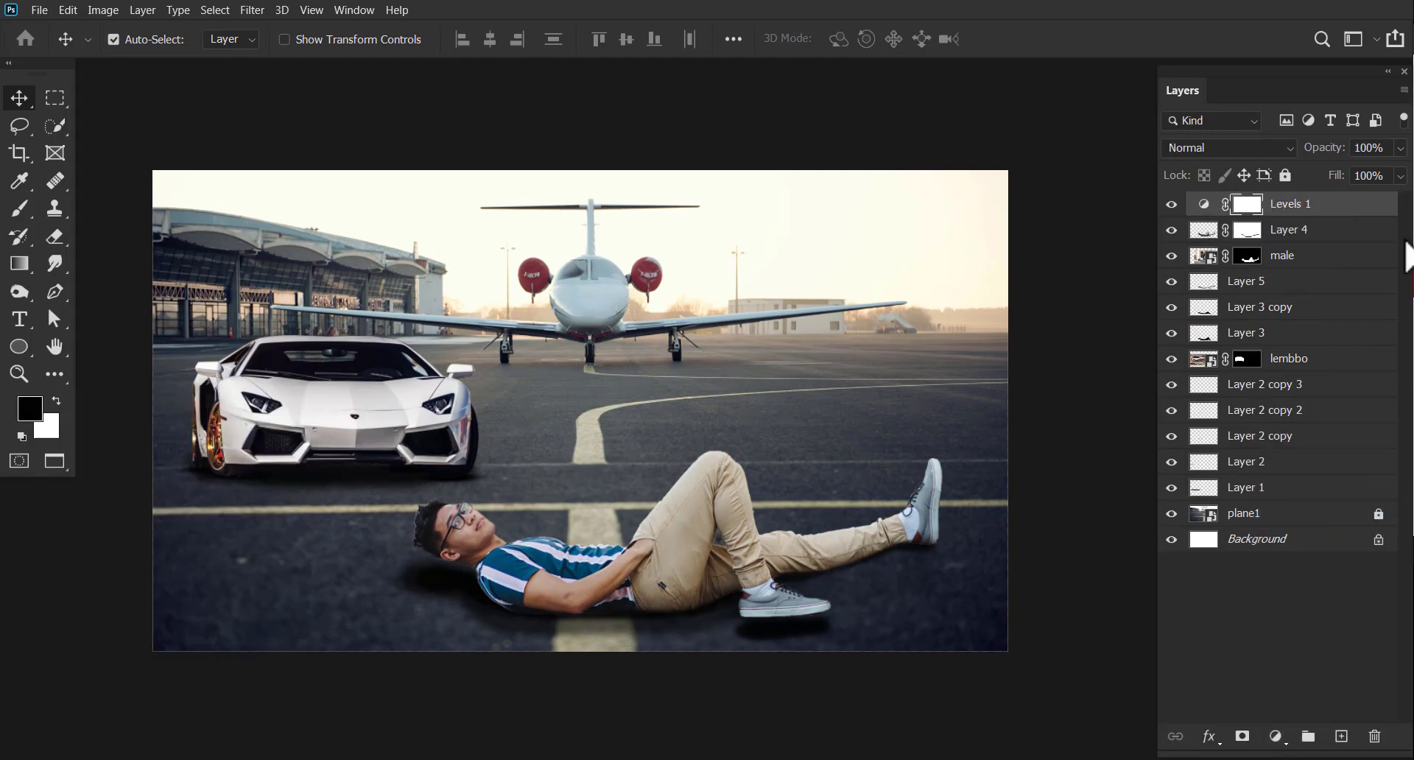
- Group all layers from Levels 1 to plane1, duplicate the group and hide Group 1
{"action": "left_click", "coordinate": [1359, 513]}
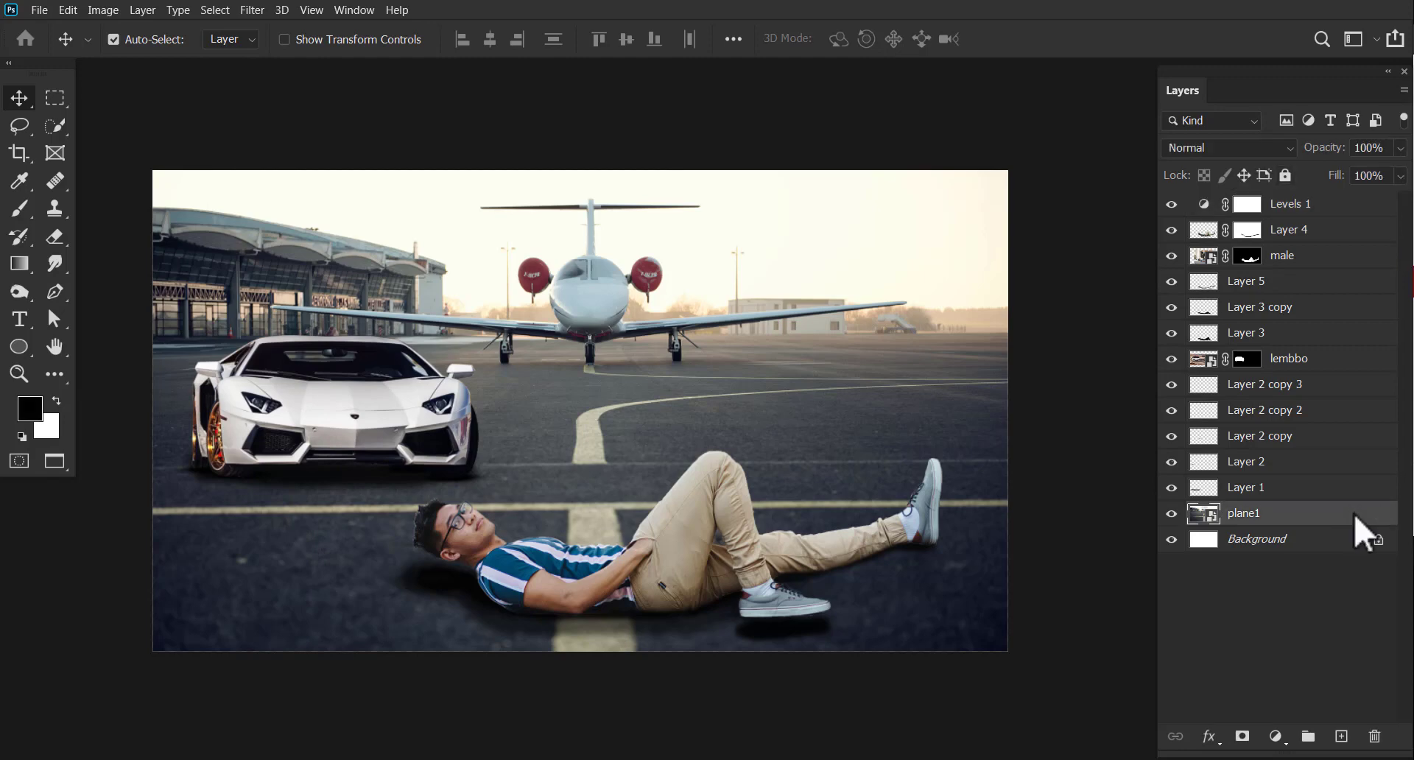
{"action": "left_click", "coordinate": [1319, 206], "text": "shift"}
{"action": "left_click", "coordinate": [1309, 737]}
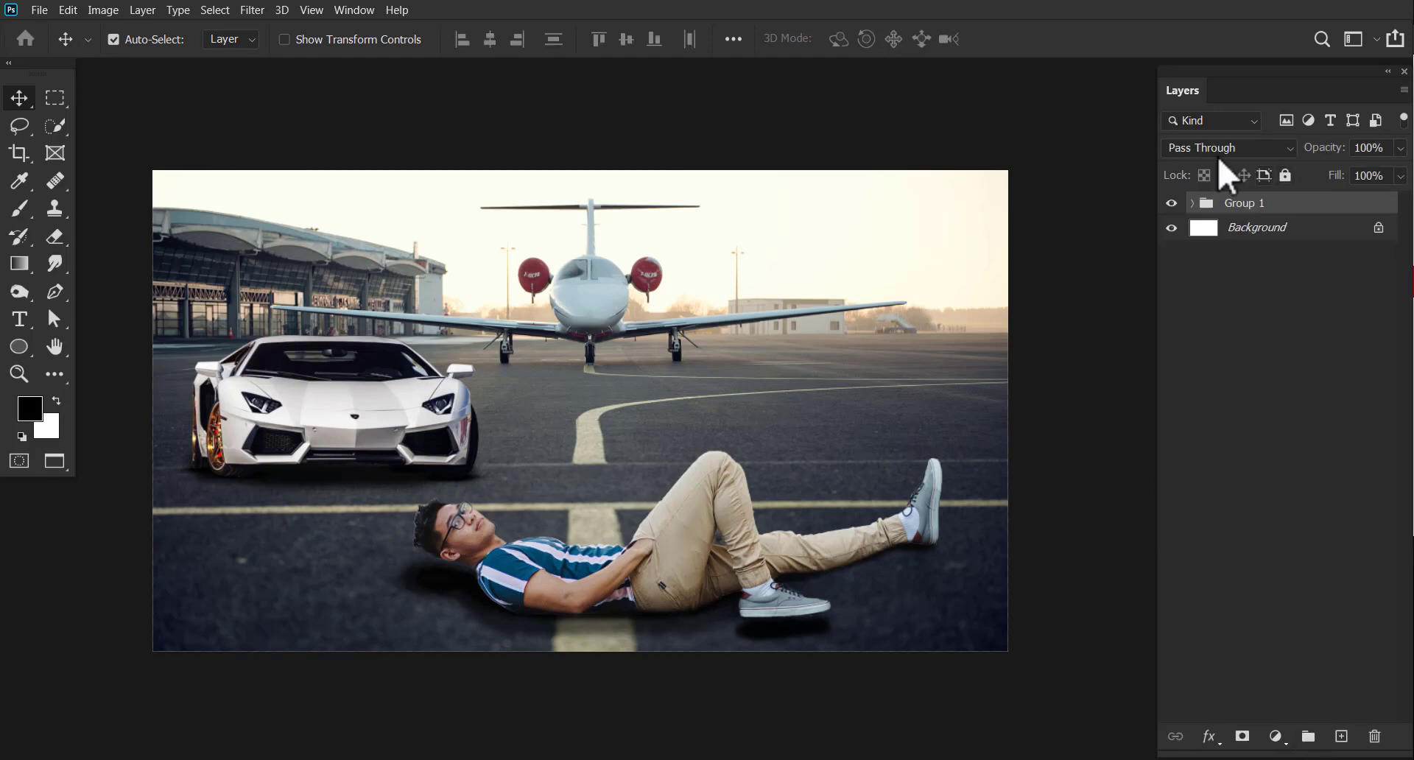
{"action": "left_click_drag", "start_coordinate": [1238, 203], "coordinate": [1342, 736]}
{"action": "left_click", "coordinate": [1173, 226]}
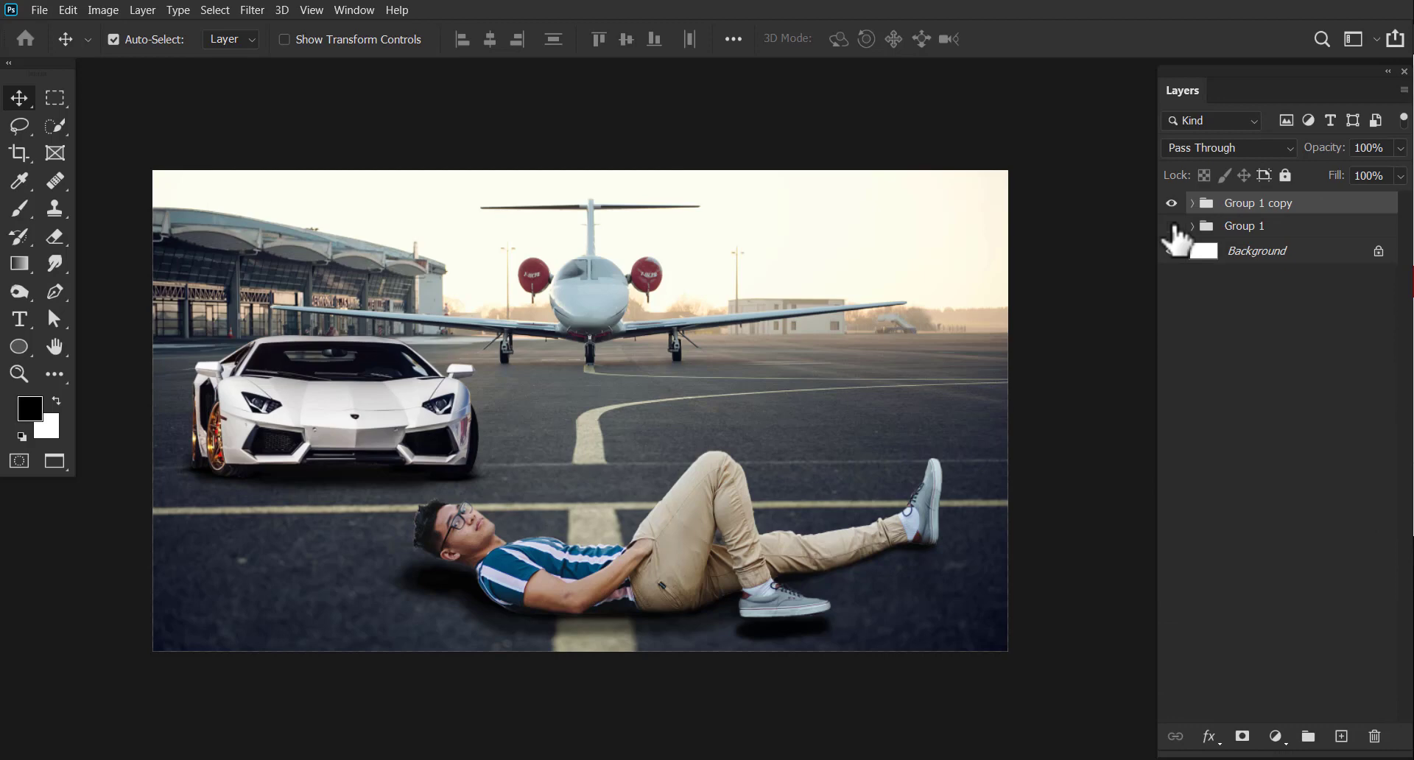
- Convert all layers inside Group 1 copy into one smart object
{"action": "left_click", "coordinate": [1193, 202]}
{"action": "double_click", "coordinate": [1263, 536]}
{"action": "left_click", "coordinate": [1345, 543]}
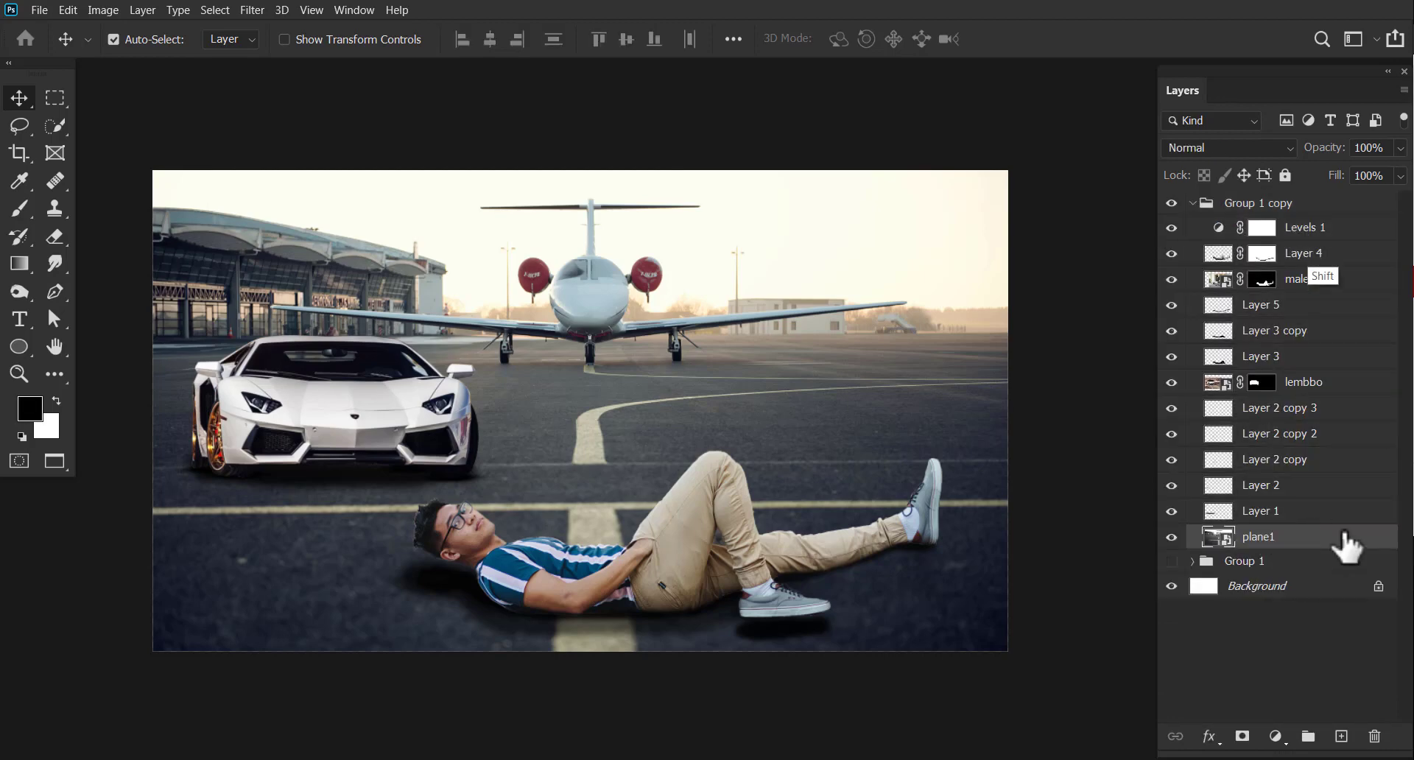
{"action": "left_click", "coordinate": [1337, 227], "text": "shift"}
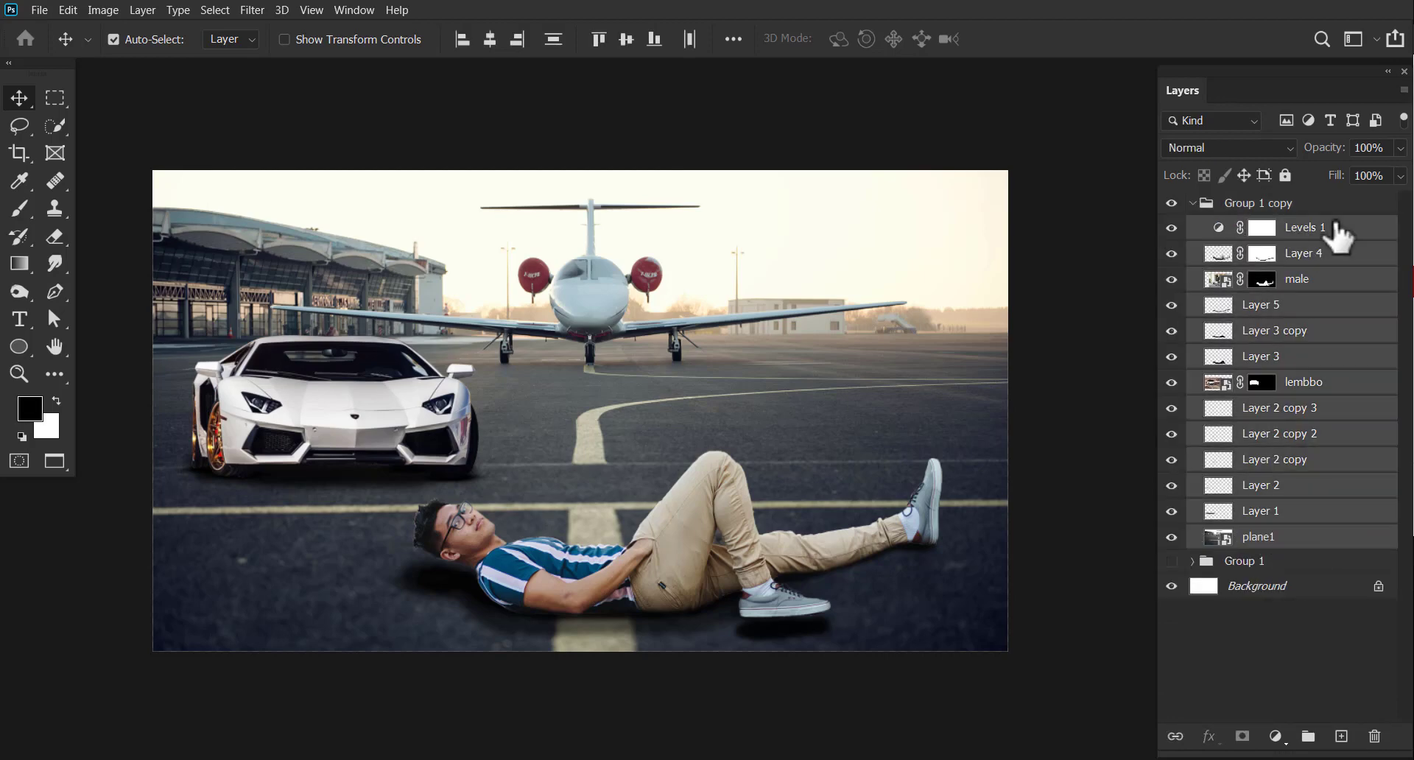
{"action": "right_click", "coordinate": [1328, 308]}
{"action": "left_click", "coordinate": [1176, 238]}
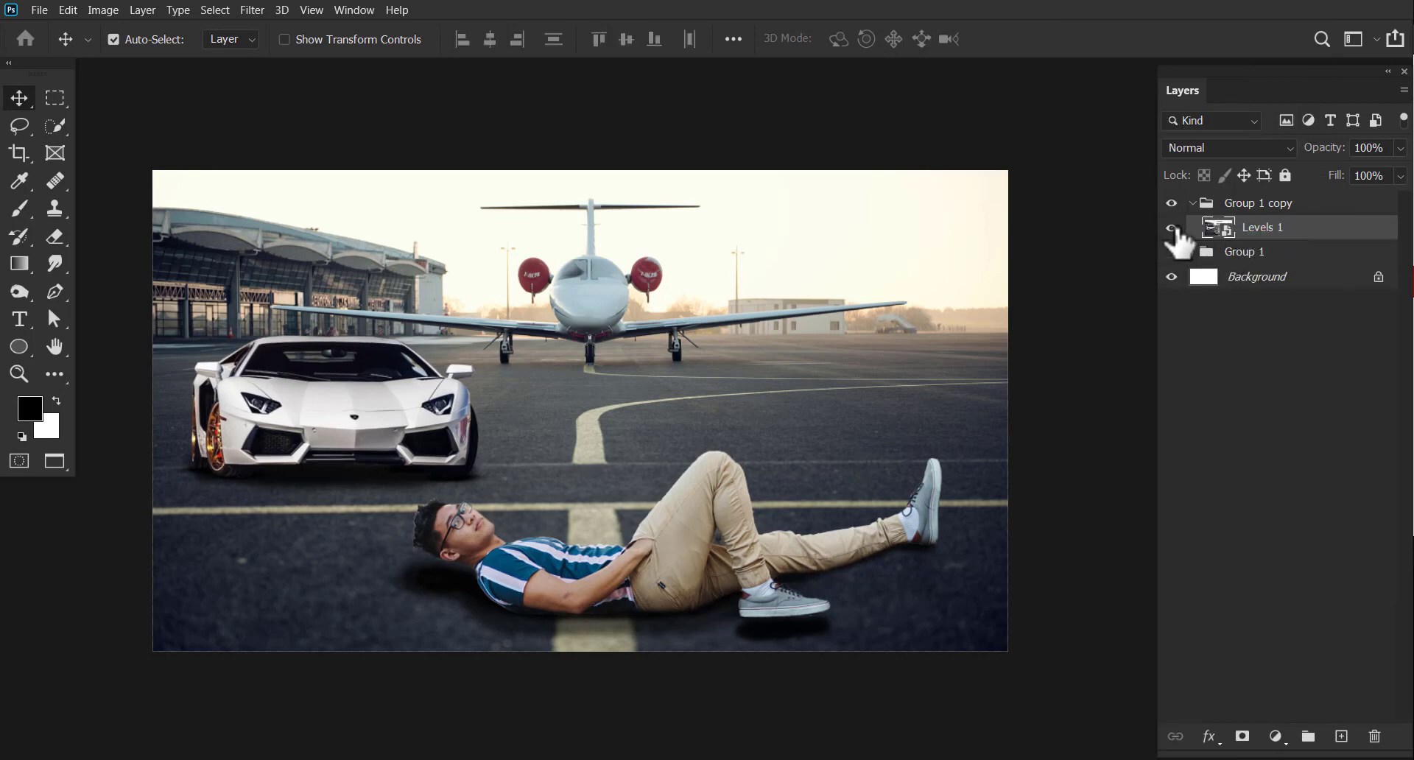
{"action": "left_click", "coordinate": [1172, 251]}
{"action": "left_click", "coordinate": [253, 11]}
- In the Camera Raw Filter, warm the Temperature to +11
{"action": "left_click", "coordinate": [334, 111]}
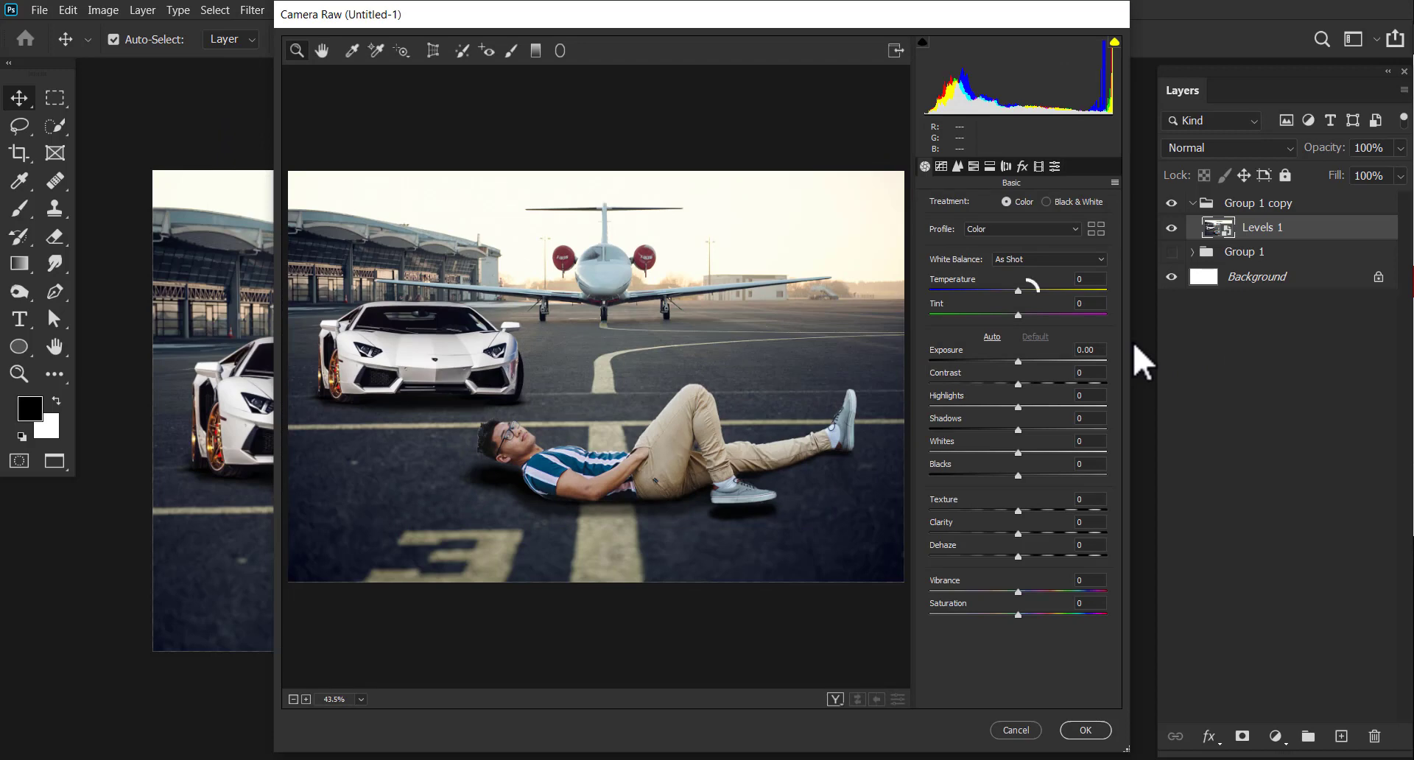
{"action": "left_click", "coordinate": [1031, 289]}
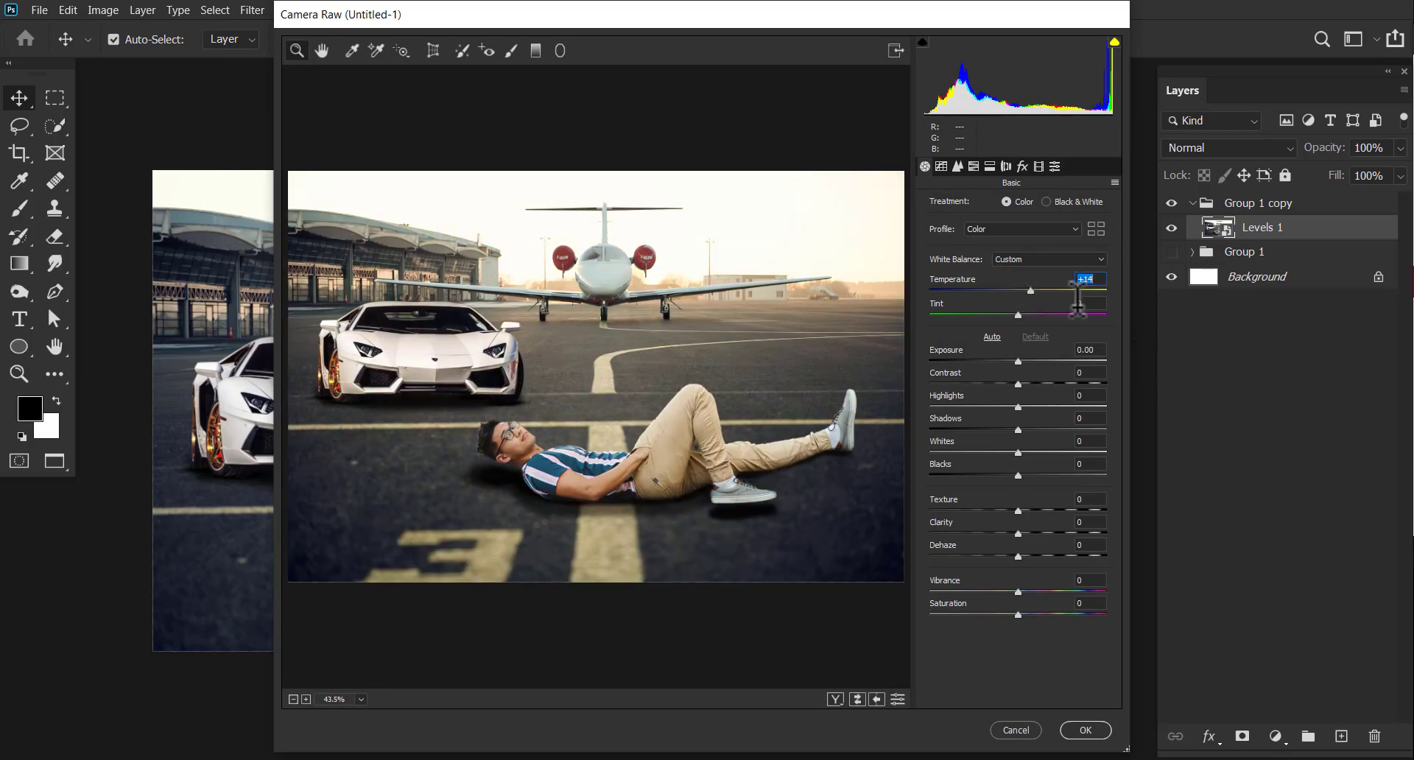
{"action": "left_click", "coordinate": [1024, 290]}
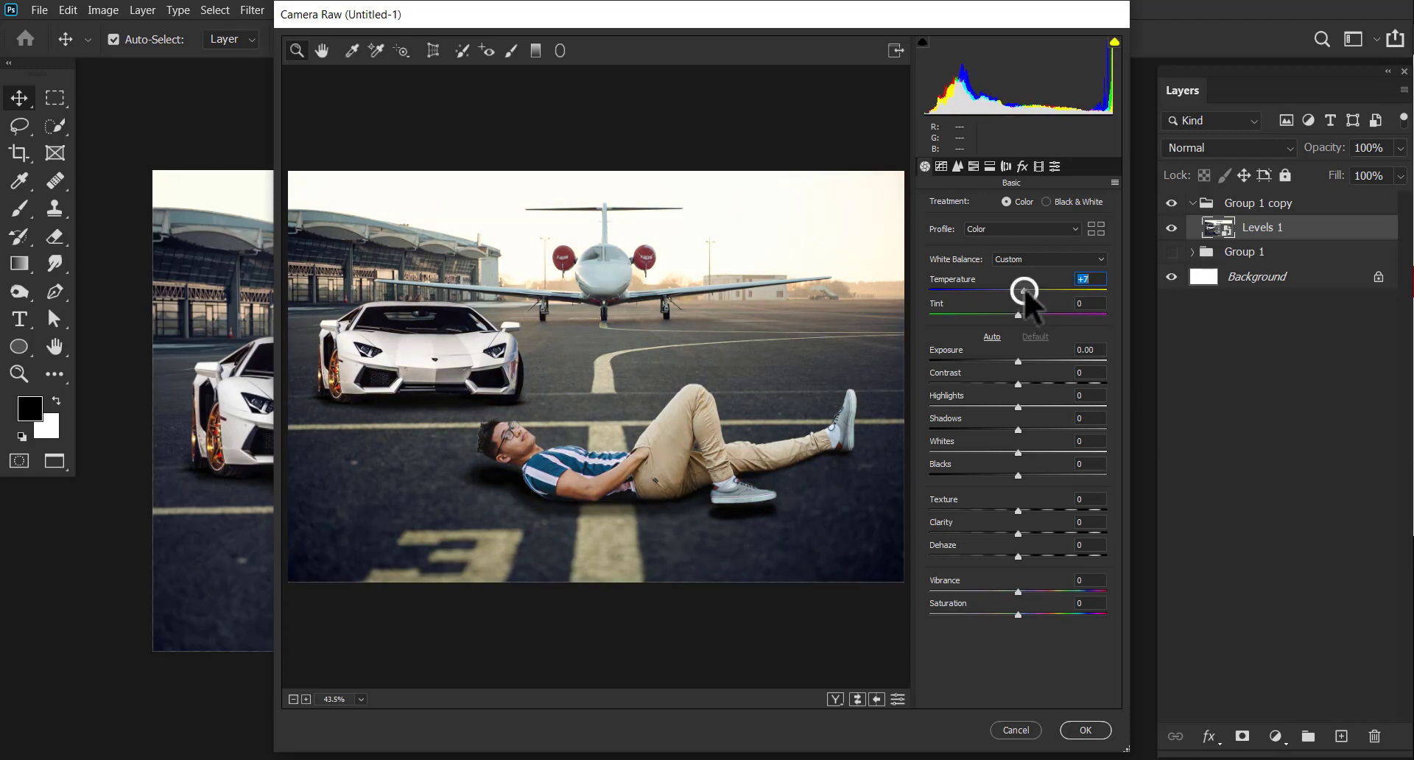
{"action": "key", "text": "Tab"}
{"action": "key", "text": "ctrl+plus"}
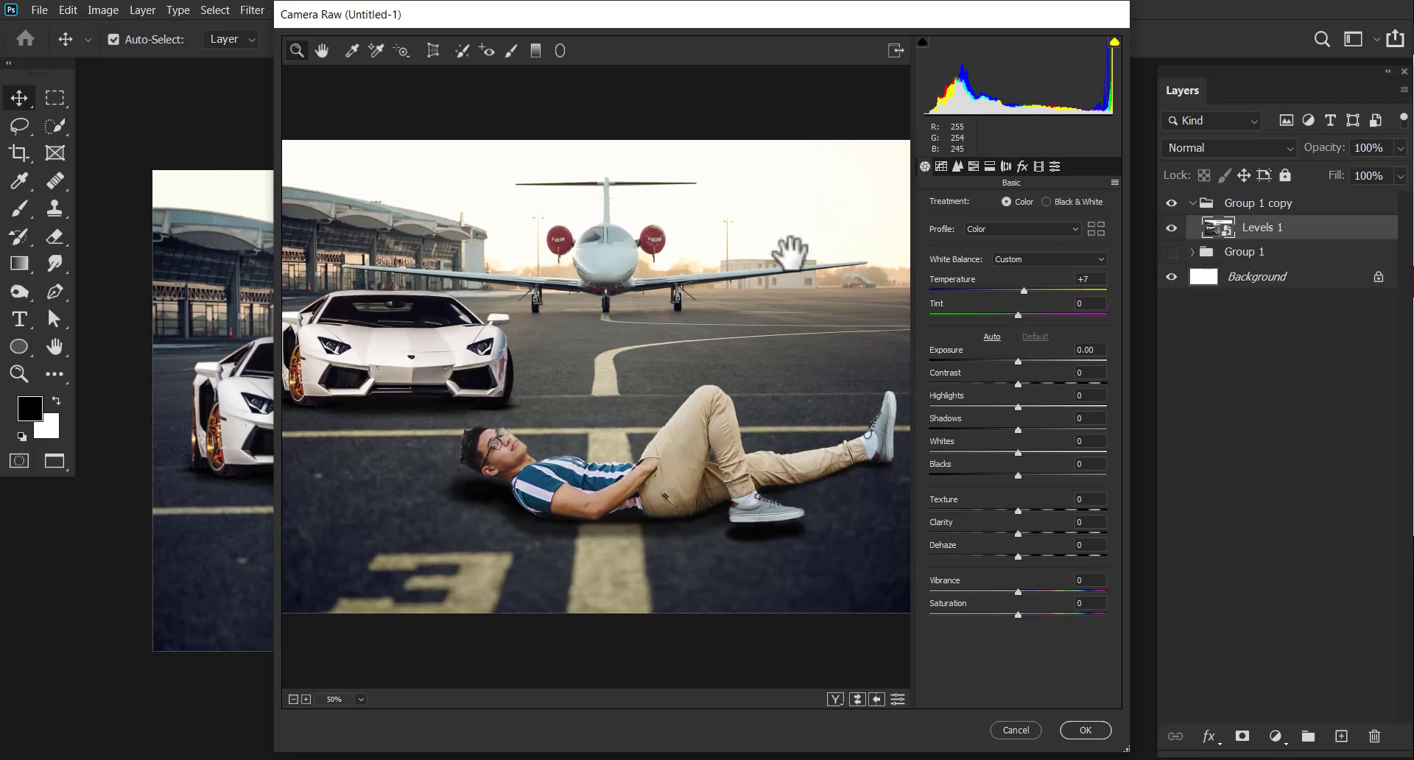
{"action": "left_click_drag", "start_coordinate": [791, 260], "coordinate": [764, 295]}
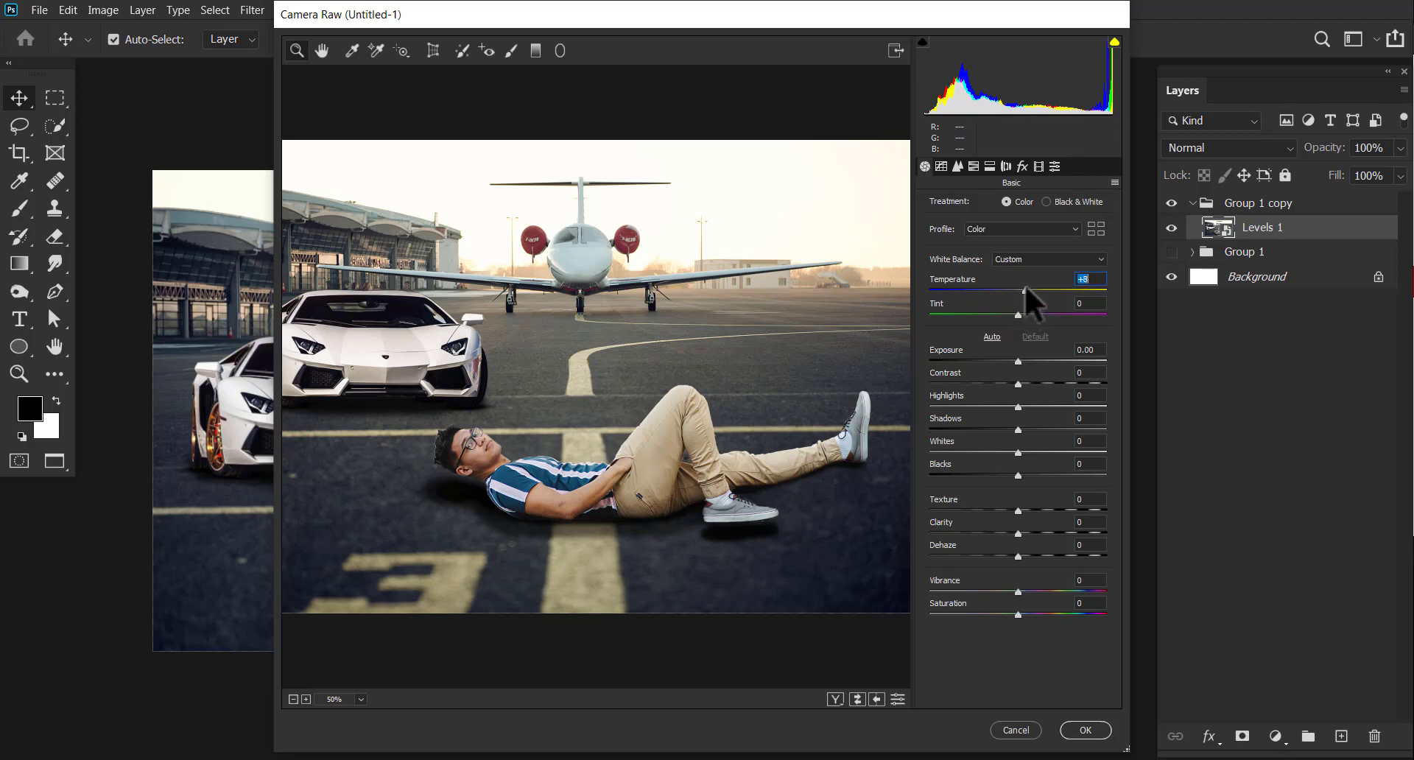
{"action": "left_click_drag", "start_coordinate": [1026, 287], "coordinate": [1016, 314]}
- Set Shadows -33, Blacks -10, Vibrance +7 and Saturation +5, then apply the filter
{"action": "mouse_move", "coordinate": [1019, 361]}
{"action": "left_mouse_down"}
{"action": "mouse_move", "coordinate": [1019, 426]}
{"action": "mouse_move", "coordinate": [990, 427]}
{"action": "left_mouse_up"}
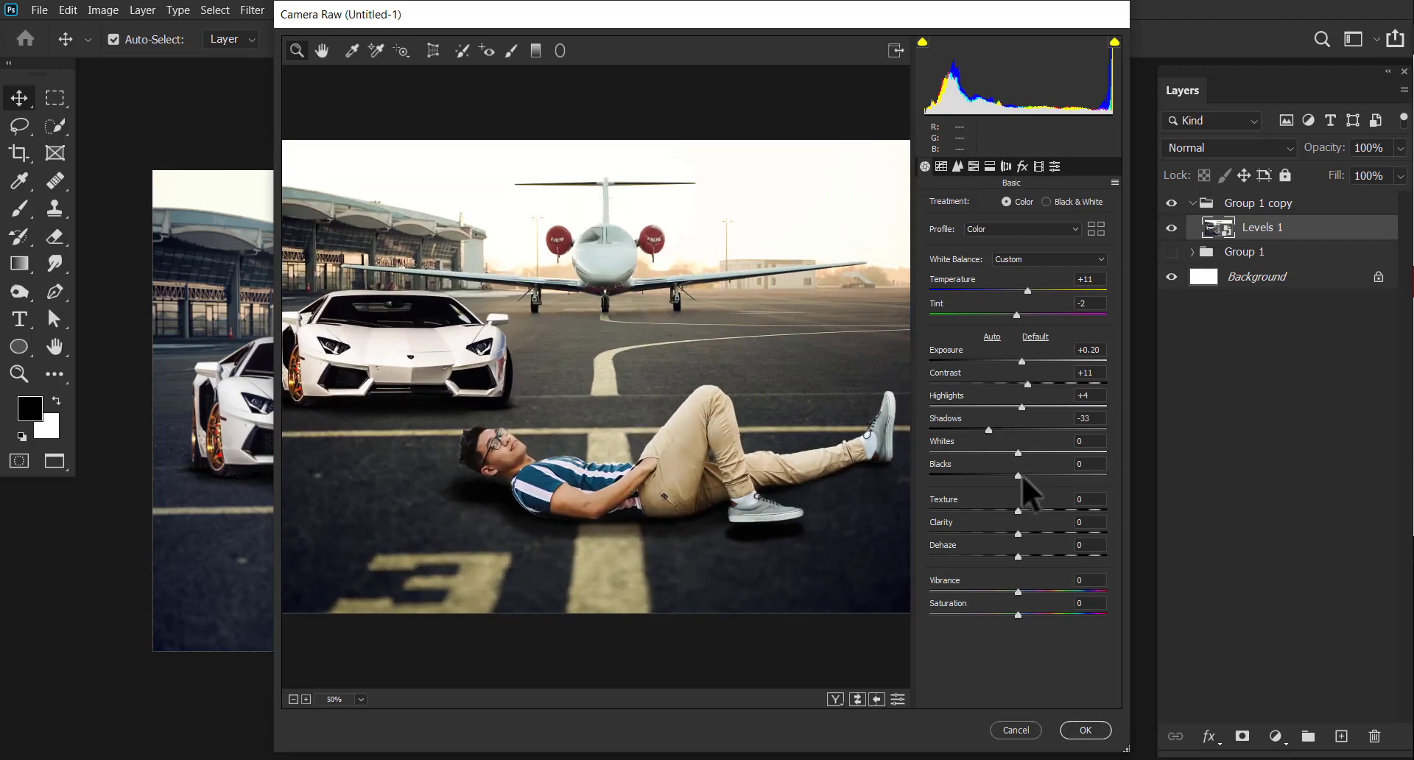
{"action": "left_click_drag", "start_coordinate": [1018, 475], "coordinate": [1004, 475]}
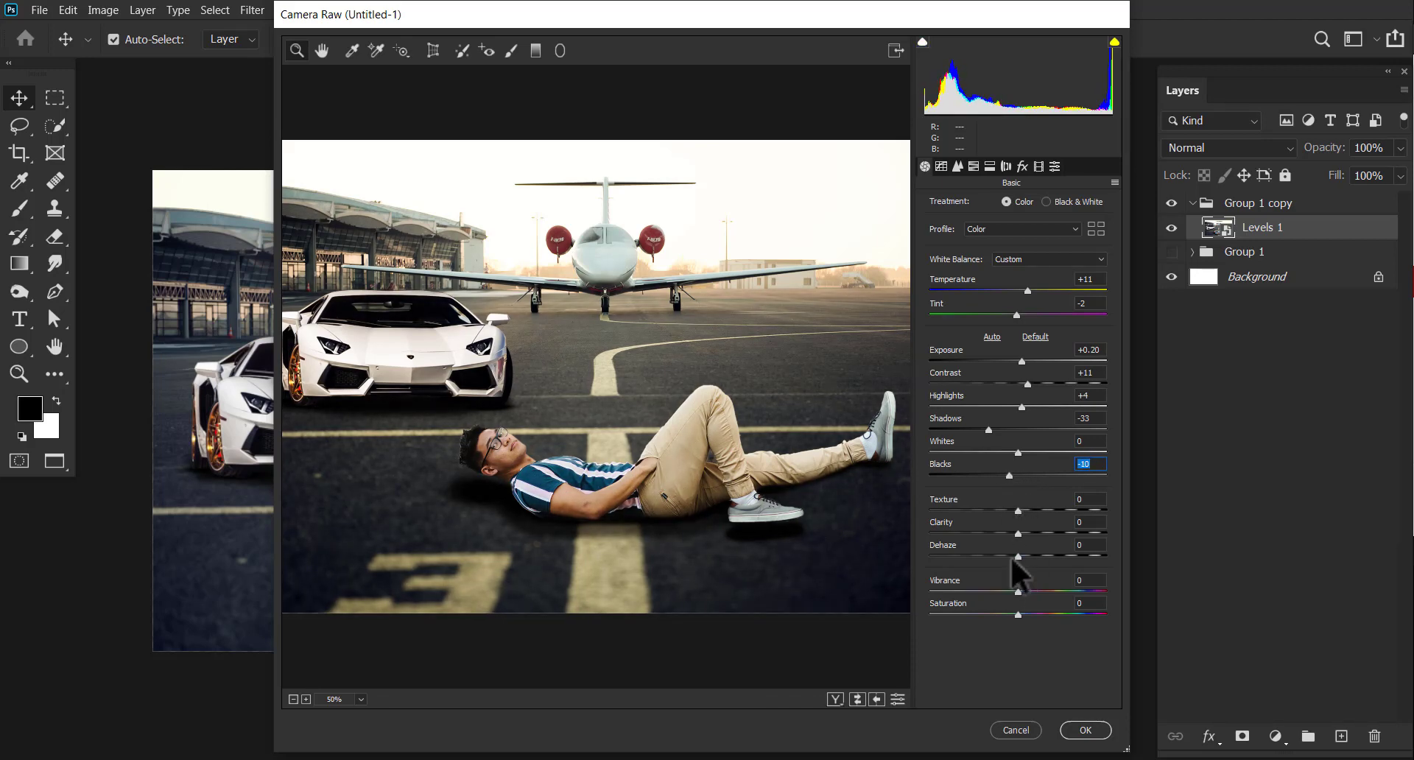
{"action": "left_click_drag", "start_coordinate": [1018, 592], "coordinate": [1023, 593]}
{"action": "left_click_drag", "start_coordinate": [1015, 613], "coordinate": [1019, 615]}
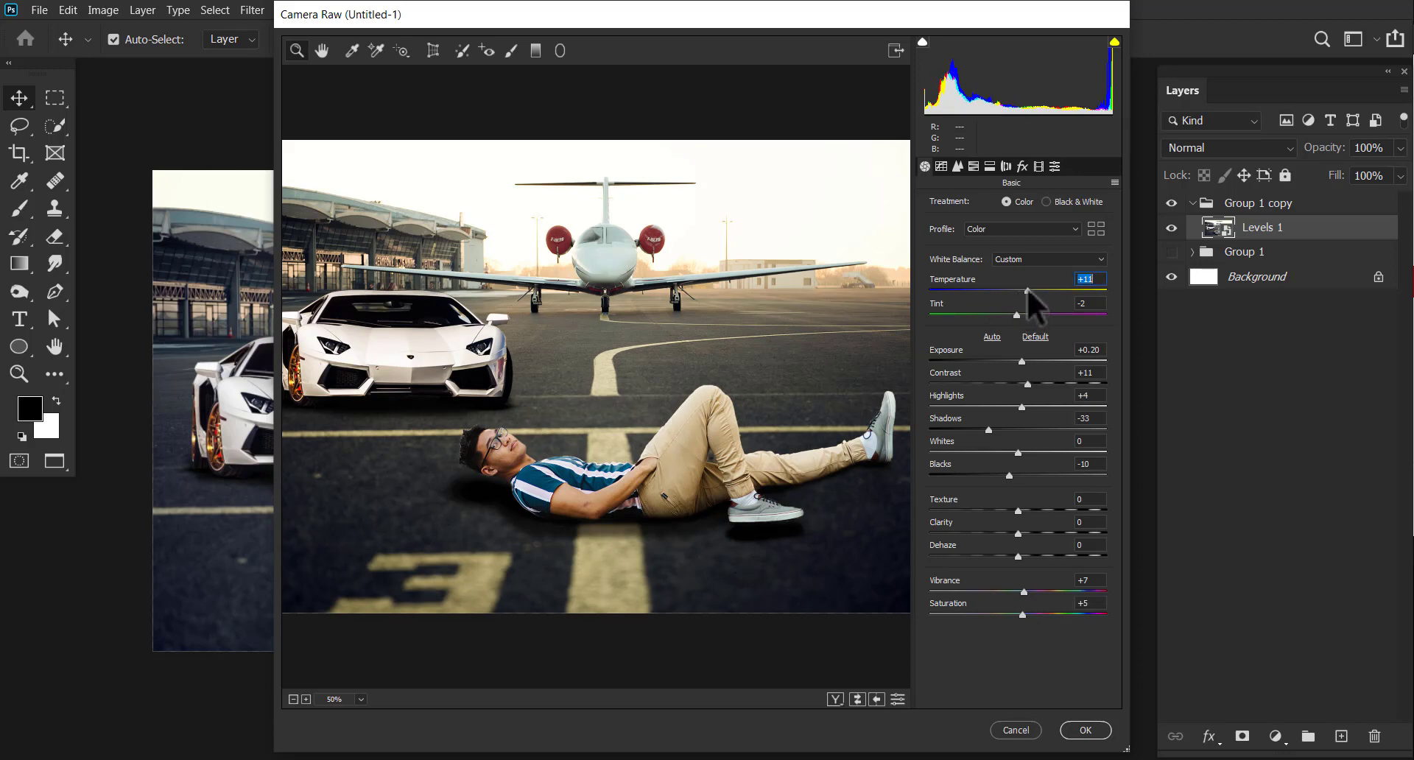
{"action": "left_click", "coordinate": [1086, 730]}
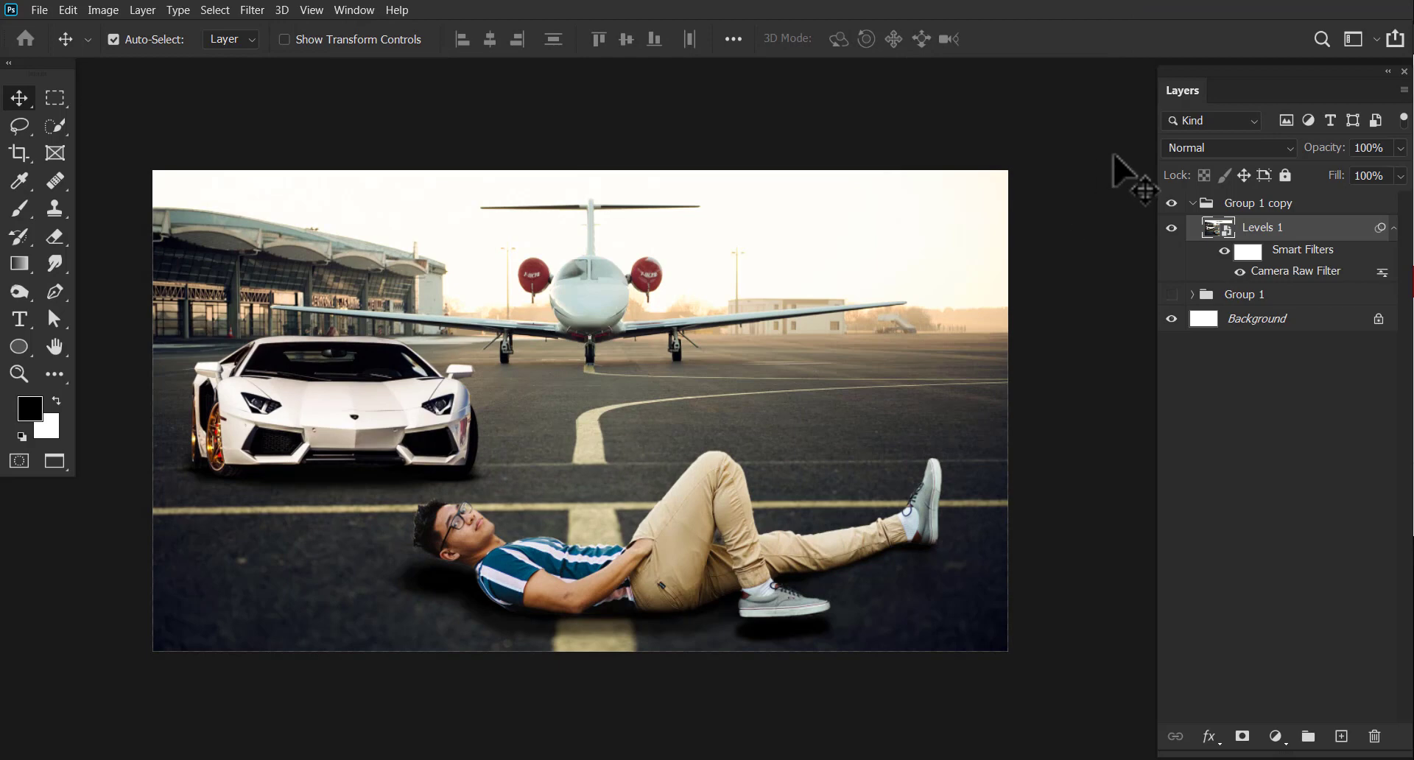
- Add a Levels adjustment layer with input levels 8, 1.00 and 238
{"action": "left_click", "coordinate": [1276, 737]}
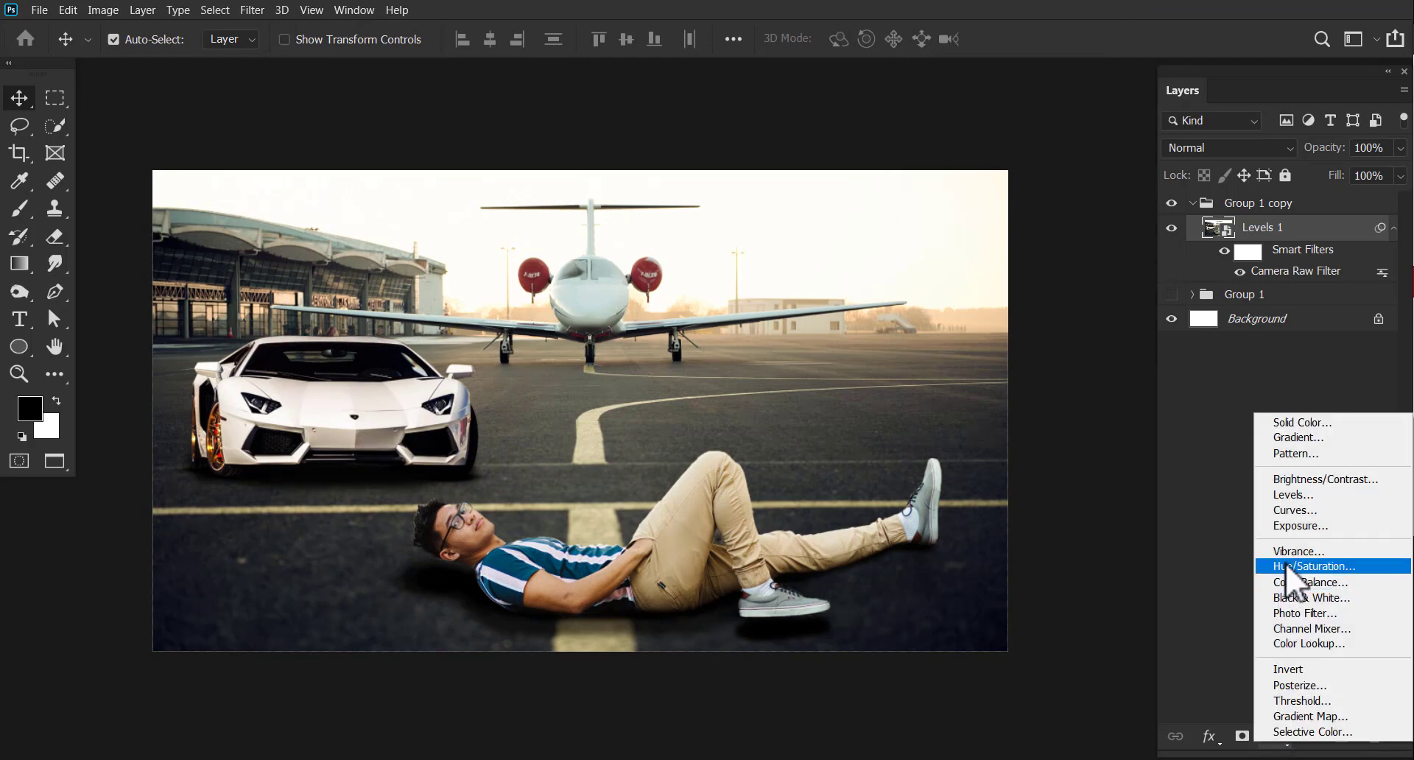
{"action": "left_click", "coordinate": [1298, 492]}
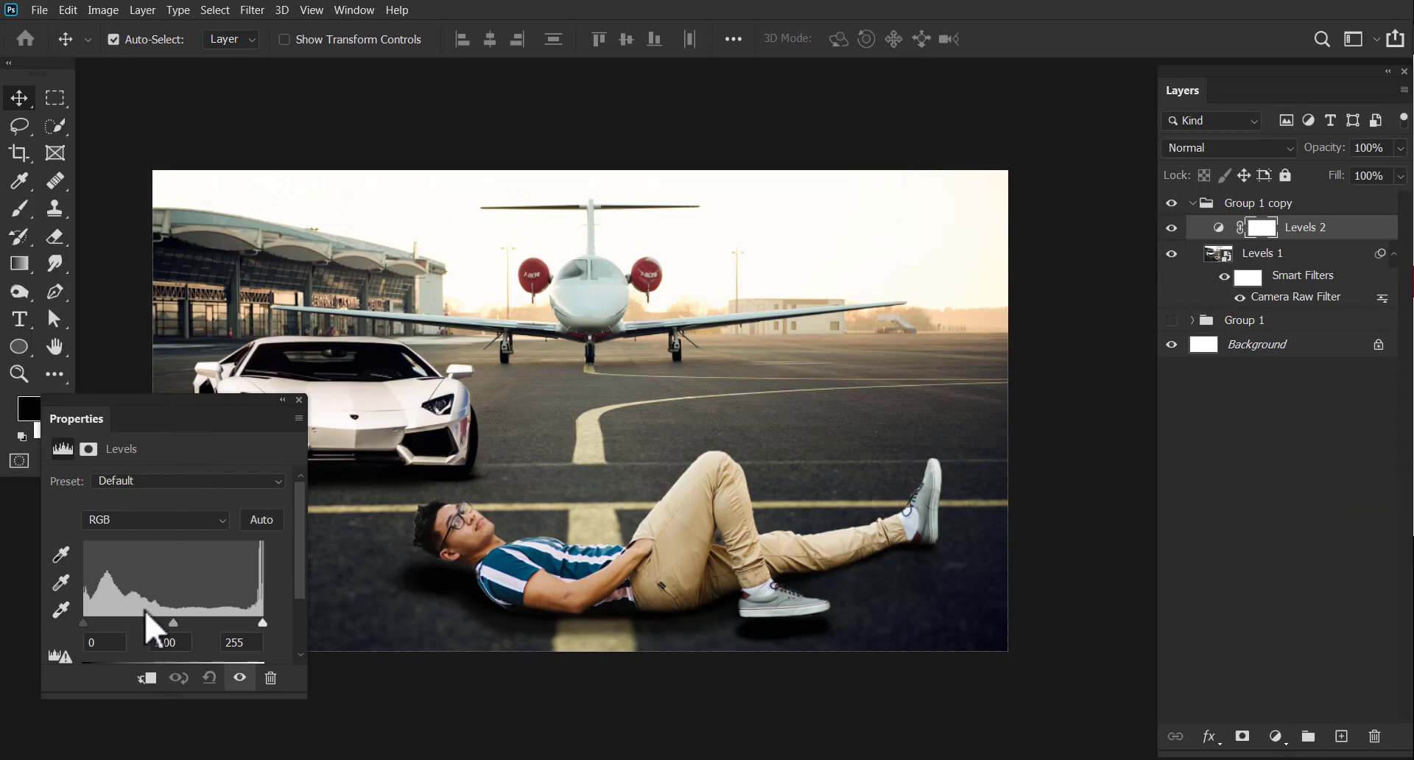
{"action": "left_click_drag", "start_coordinate": [263, 624], "coordinate": [250, 625]}
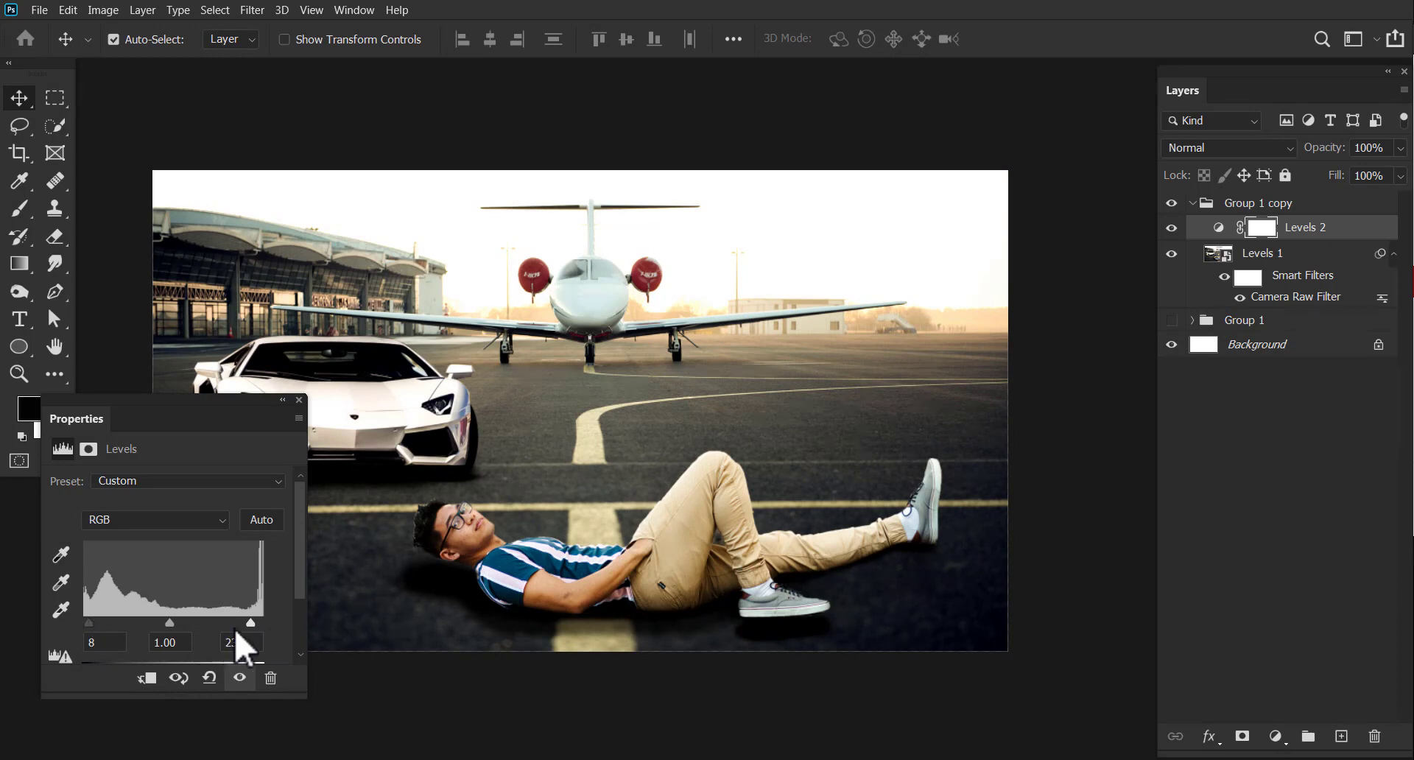
{"action": "left_click_drag", "start_coordinate": [175, 622], "coordinate": [172, 622]}
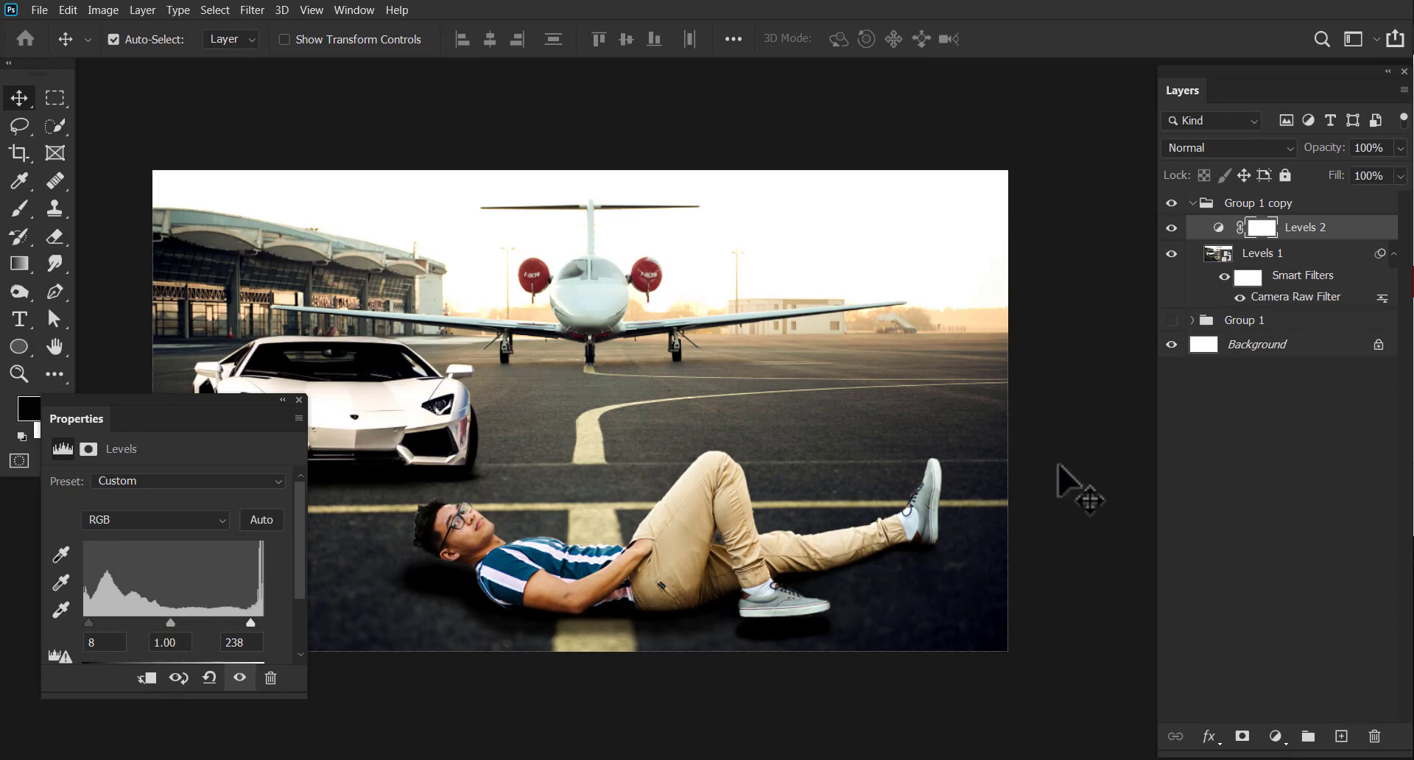
{"action": "left_click", "coordinate": [1277, 737]}
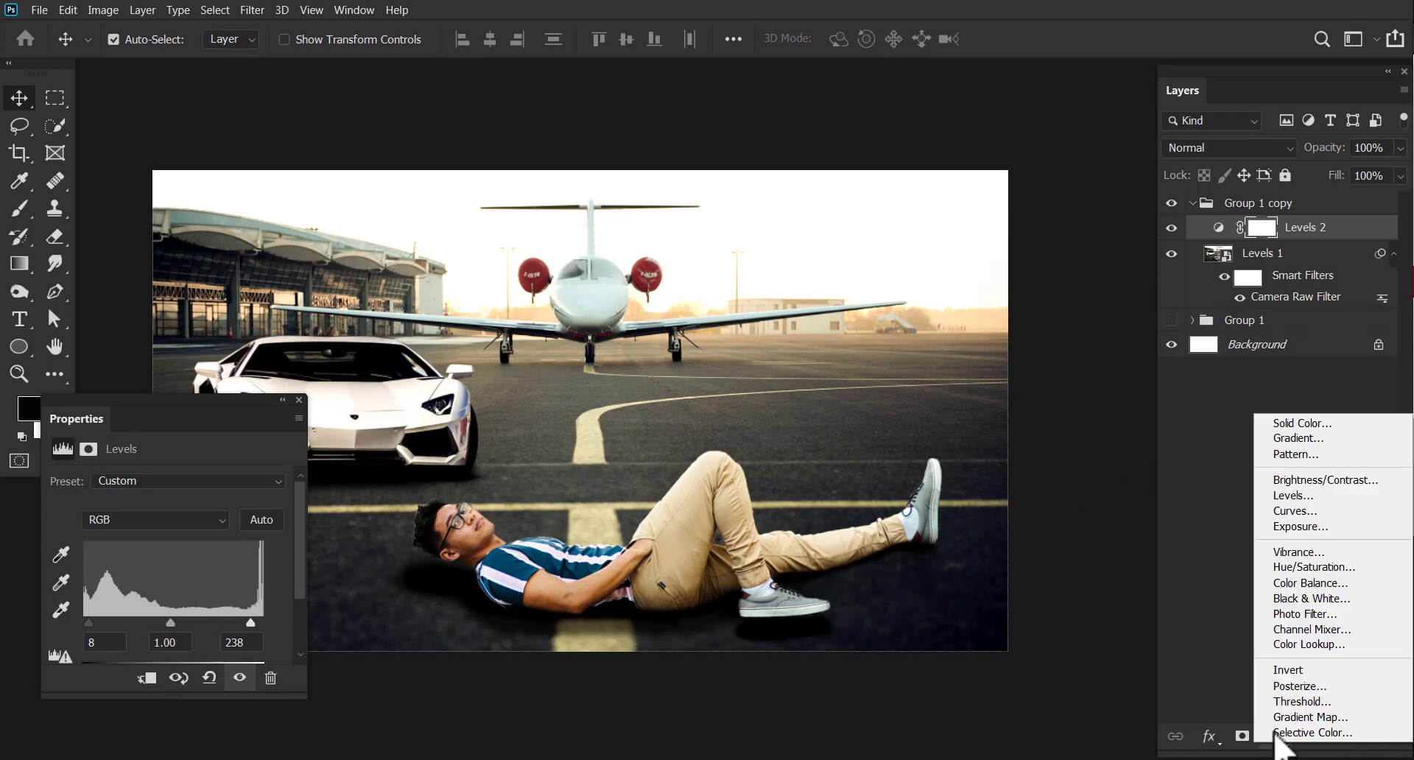
- Add Hue/Saturation at Hue +3, Saturation +3, plus Brightness/Contrast with slightly raised contrast
{"action": "left_click", "coordinate": [1328, 567]}
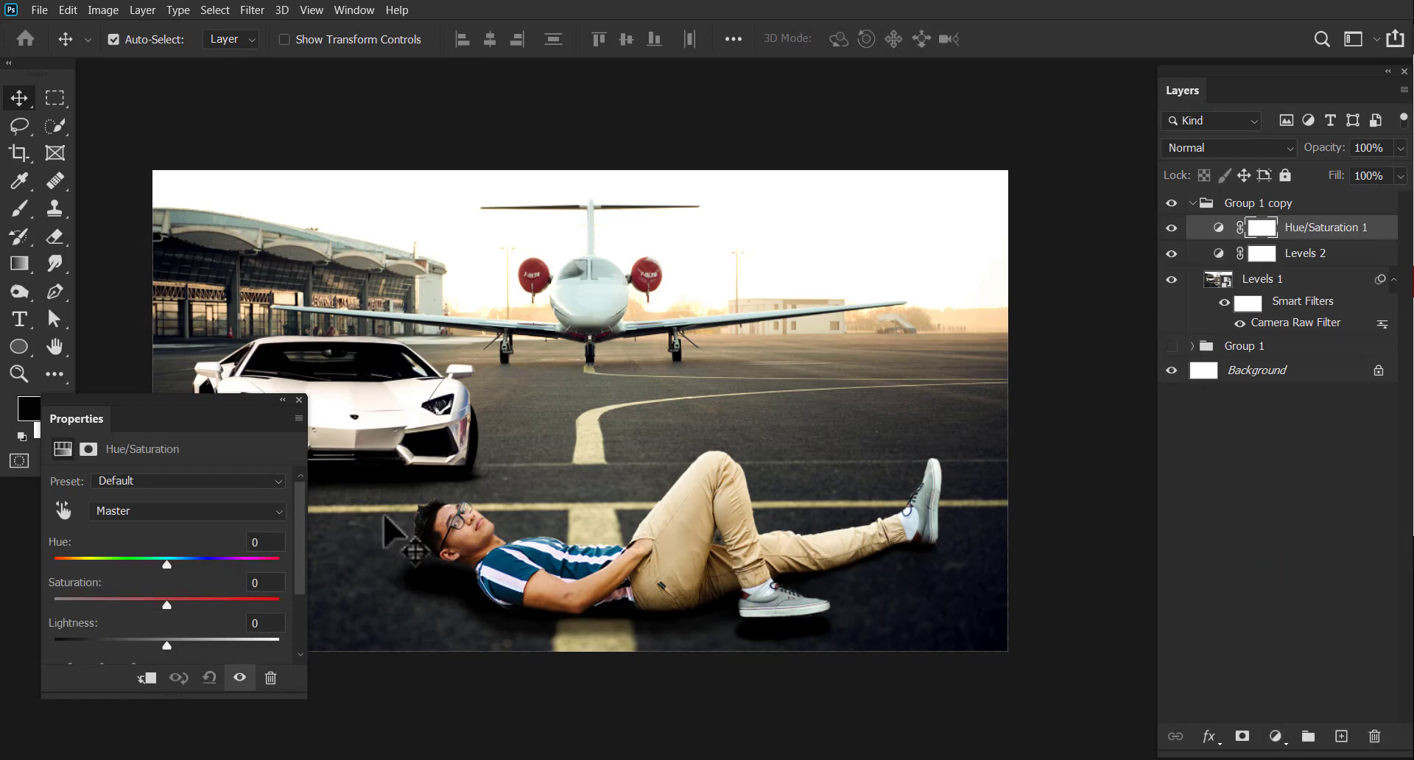
{"action": "left_click_drag", "start_coordinate": [167, 565], "coordinate": [170, 607]}
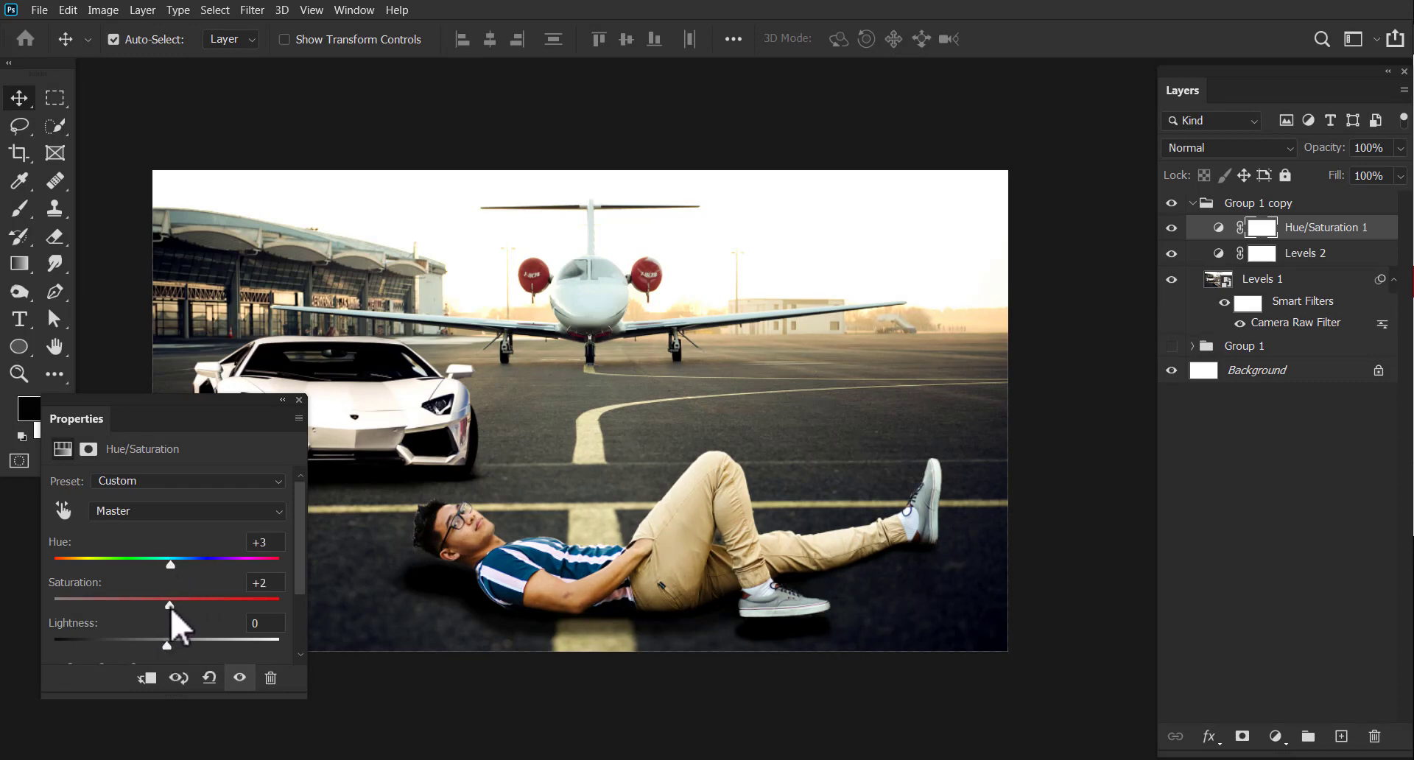
{"action": "left_click", "coordinate": [1277, 738]}
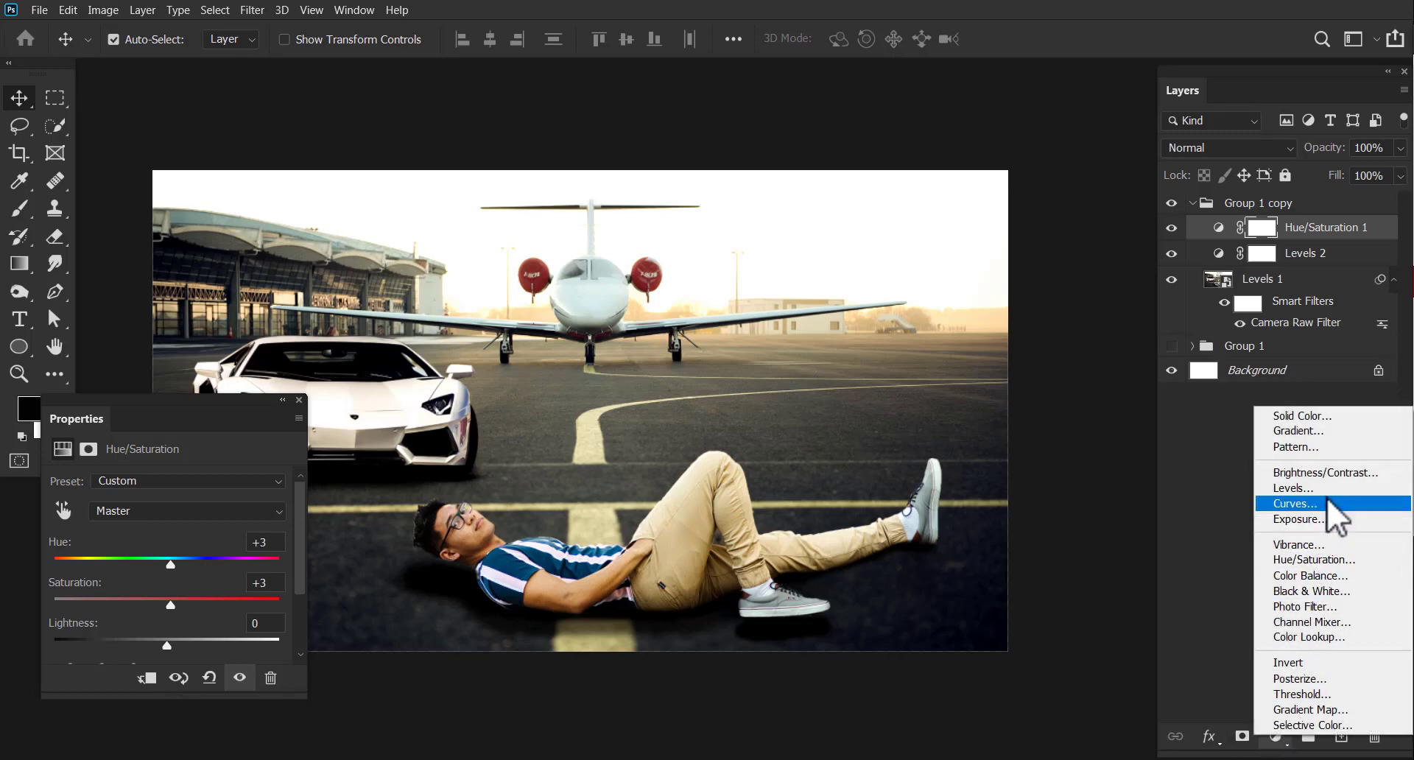
{"action": "left_click", "coordinate": [1325, 472]}
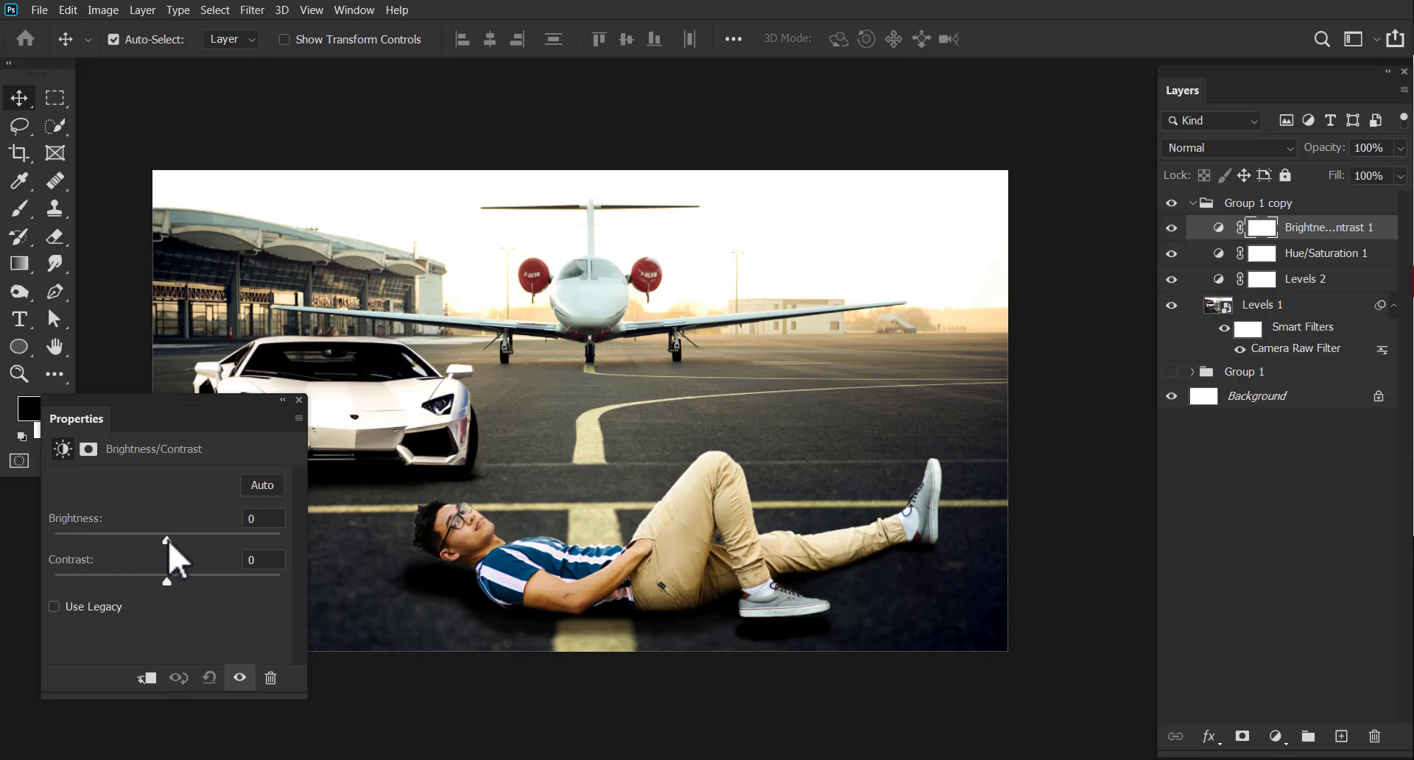
{"action": "left_click", "coordinate": [171, 581]}
{"action": "left_click", "coordinate": [299, 400]}
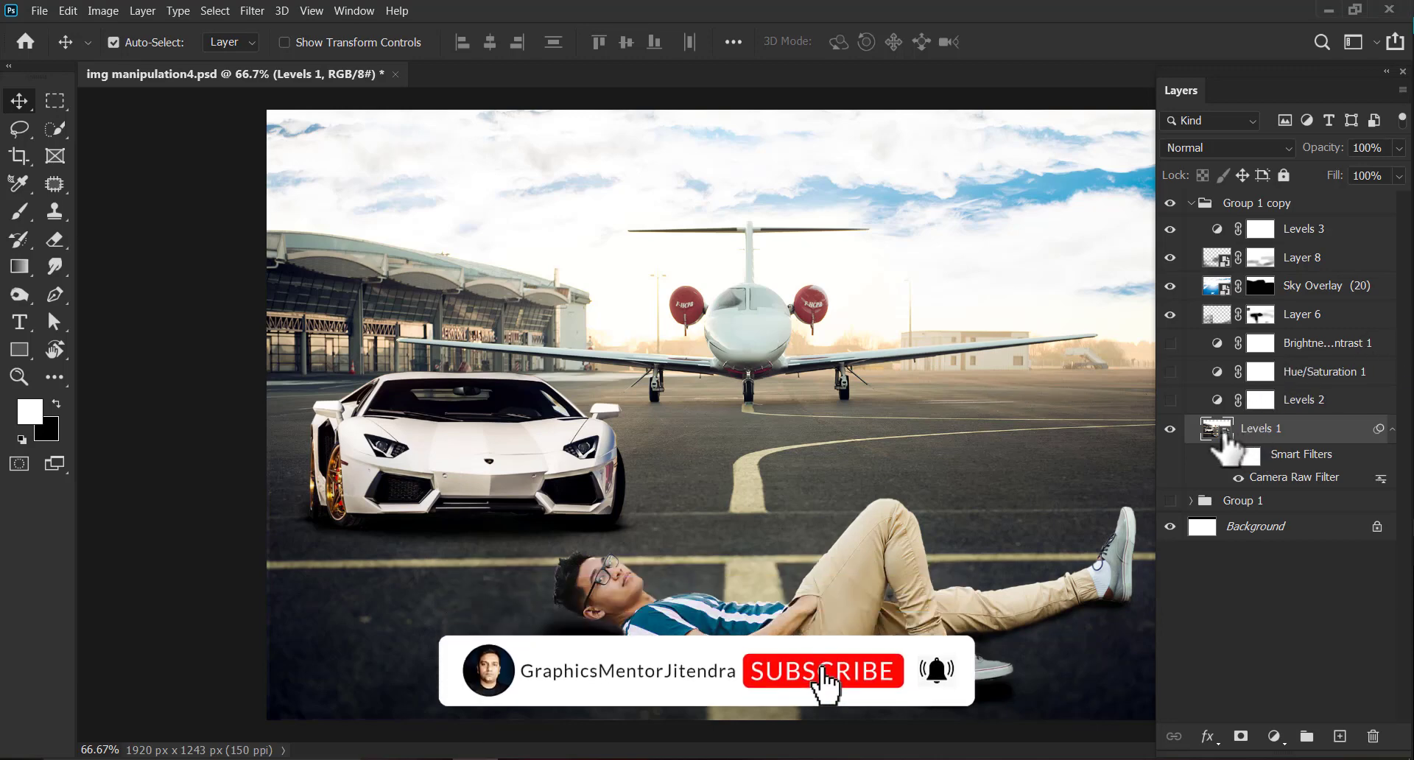
- Open Levels 1.psb and toggle the lembbo car and Layer 1 shadow to inspect them
{"action": "double_click", "coordinate": [1217, 431]}
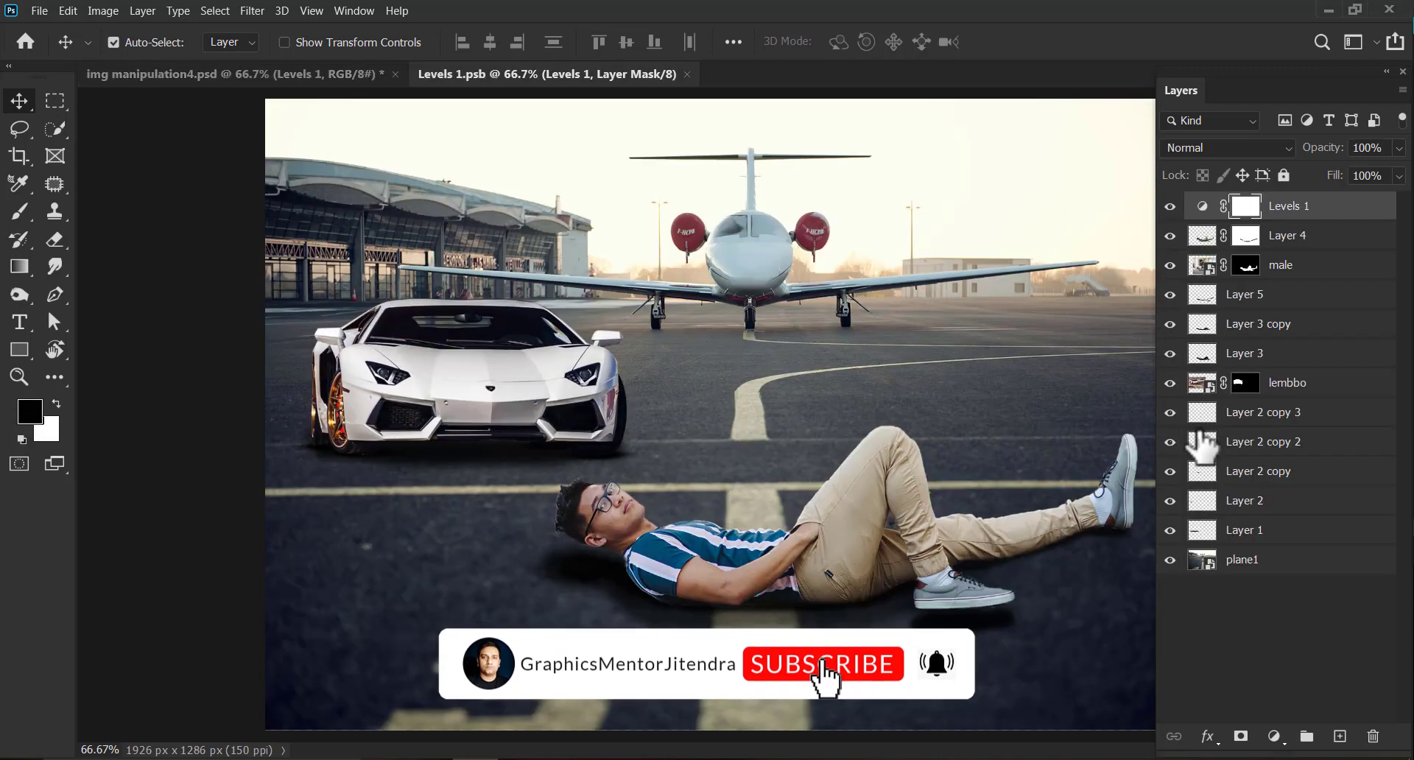
{"action": "left_click", "coordinate": [876, 361]}
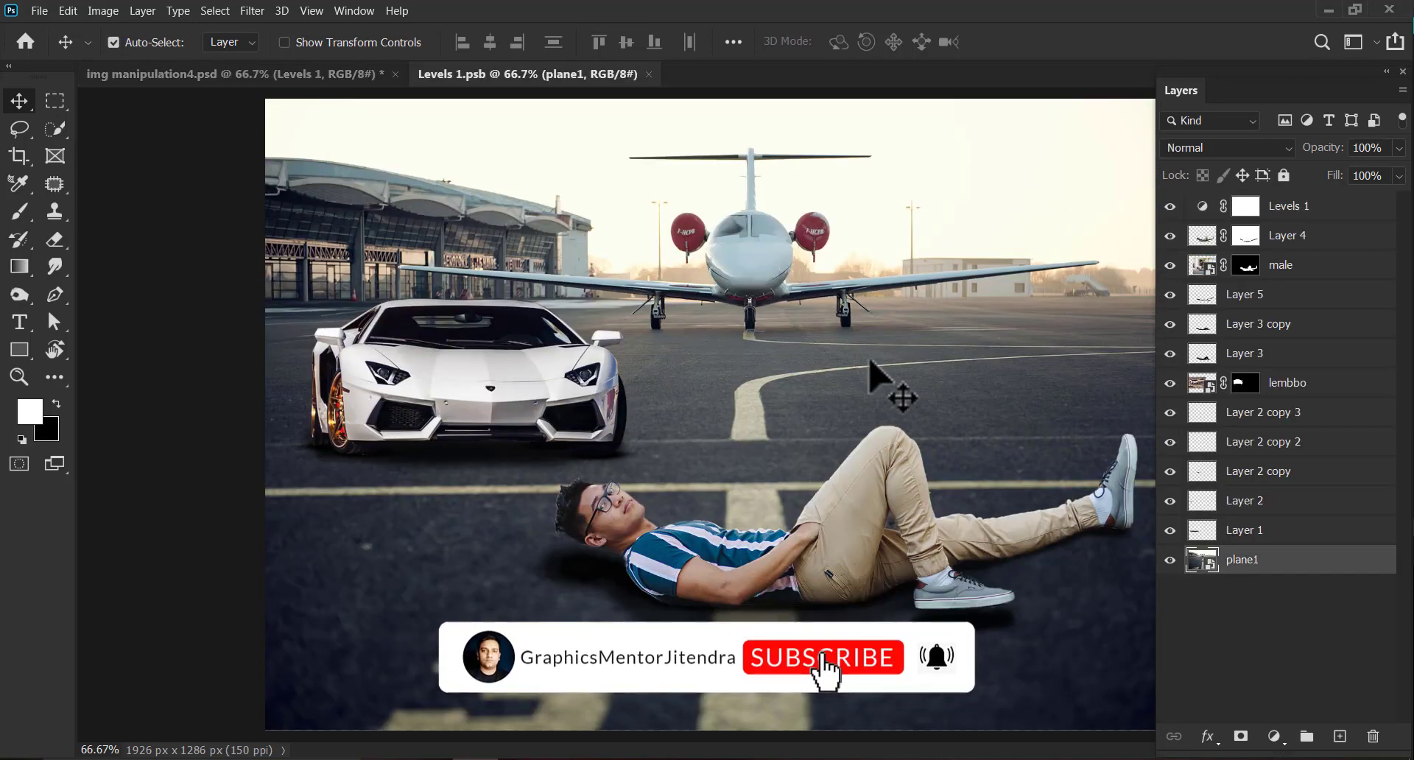
{"action": "left_click", "coordinate": [595, 404]}
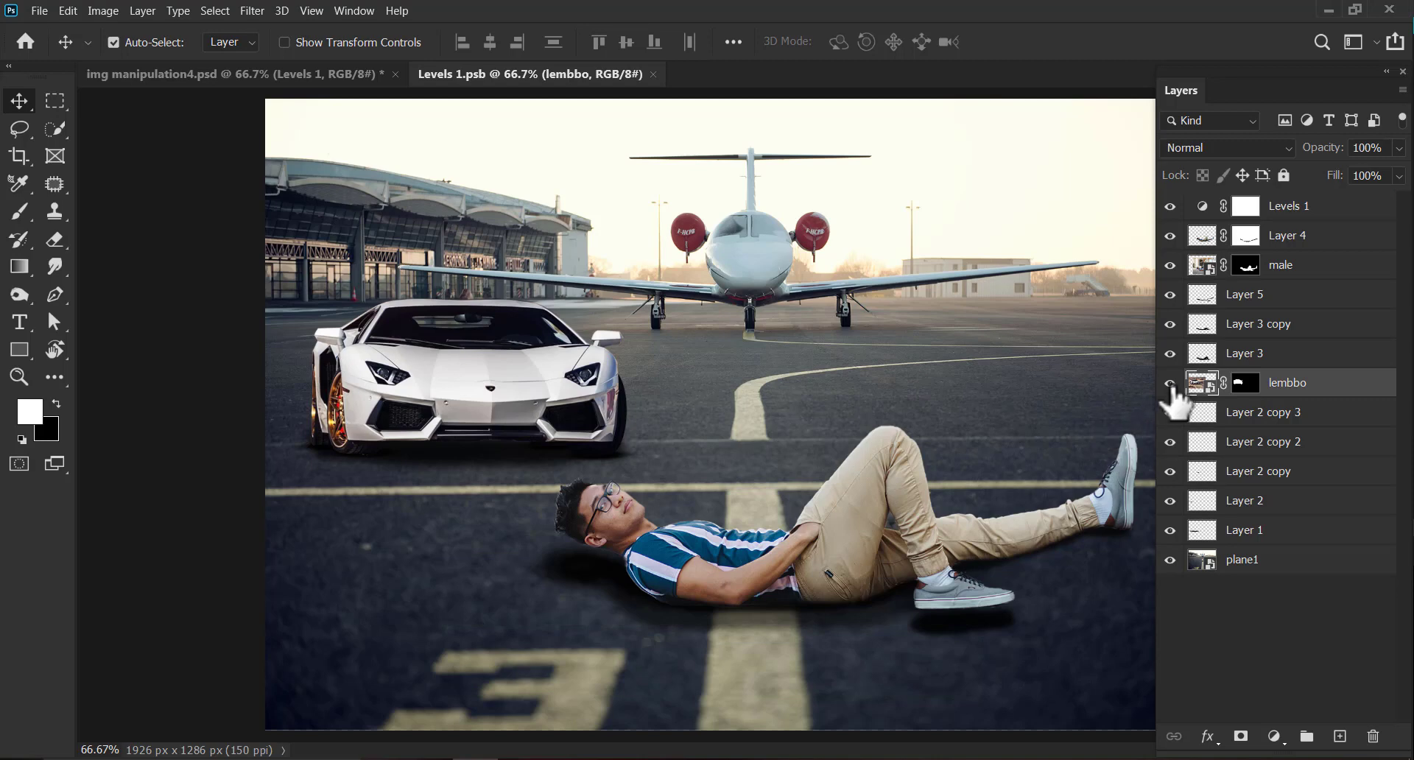
{"action": "left_click", "coordinate": [1171, 383]}
{"action": "left_click", "coordinate": [1171, 383]}
{"action": "left_click", "coordinate": [490, 457]}
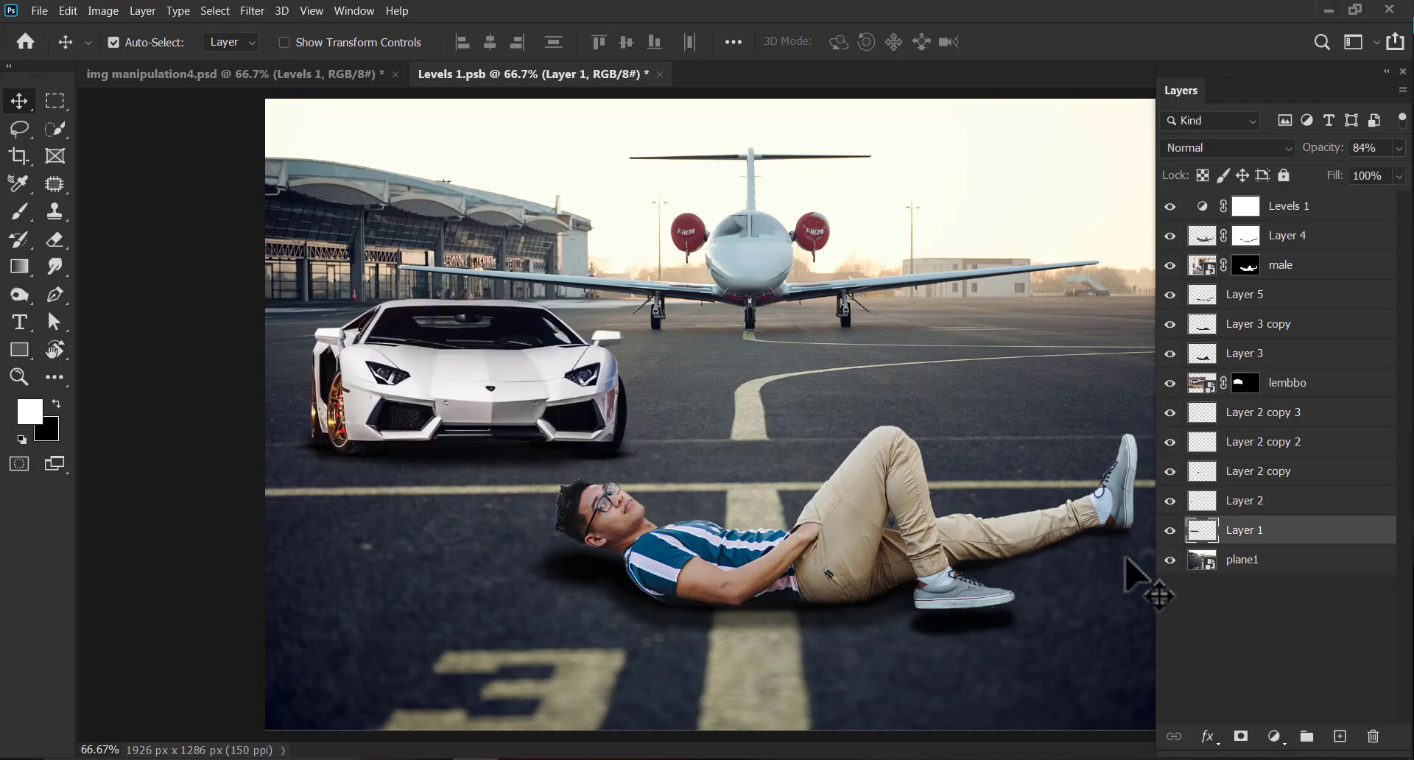
{"action": "left_click", "coordinate": [1171, 530]}
- Set the car's Layer 1 shadow to 72% opacity and compare the Layer 2 shadow copies
{"action": "left_click", "coordinate": [1171, 530]}
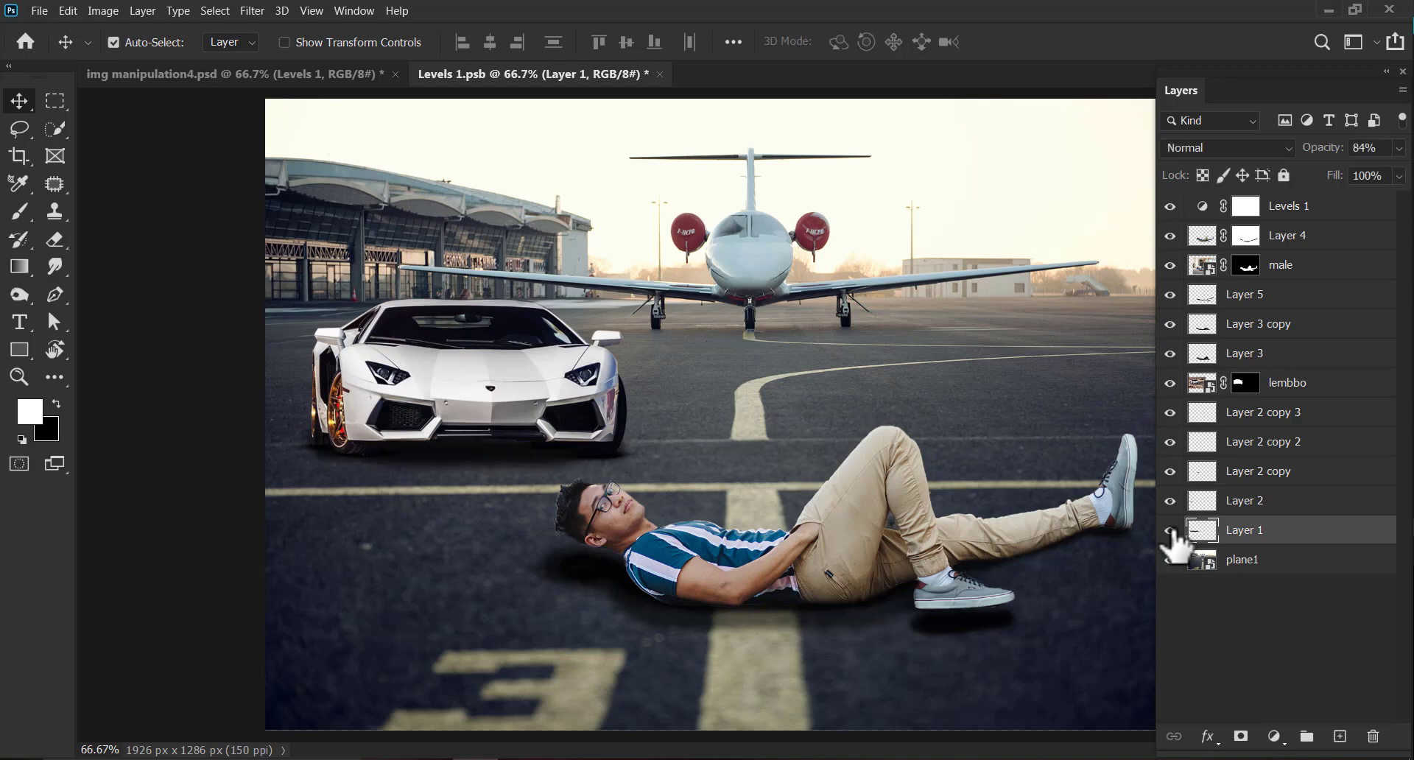
{"action": "left_click_drag", "start_coordinate": [1401, 165], "coordinate": [1374, 172]}
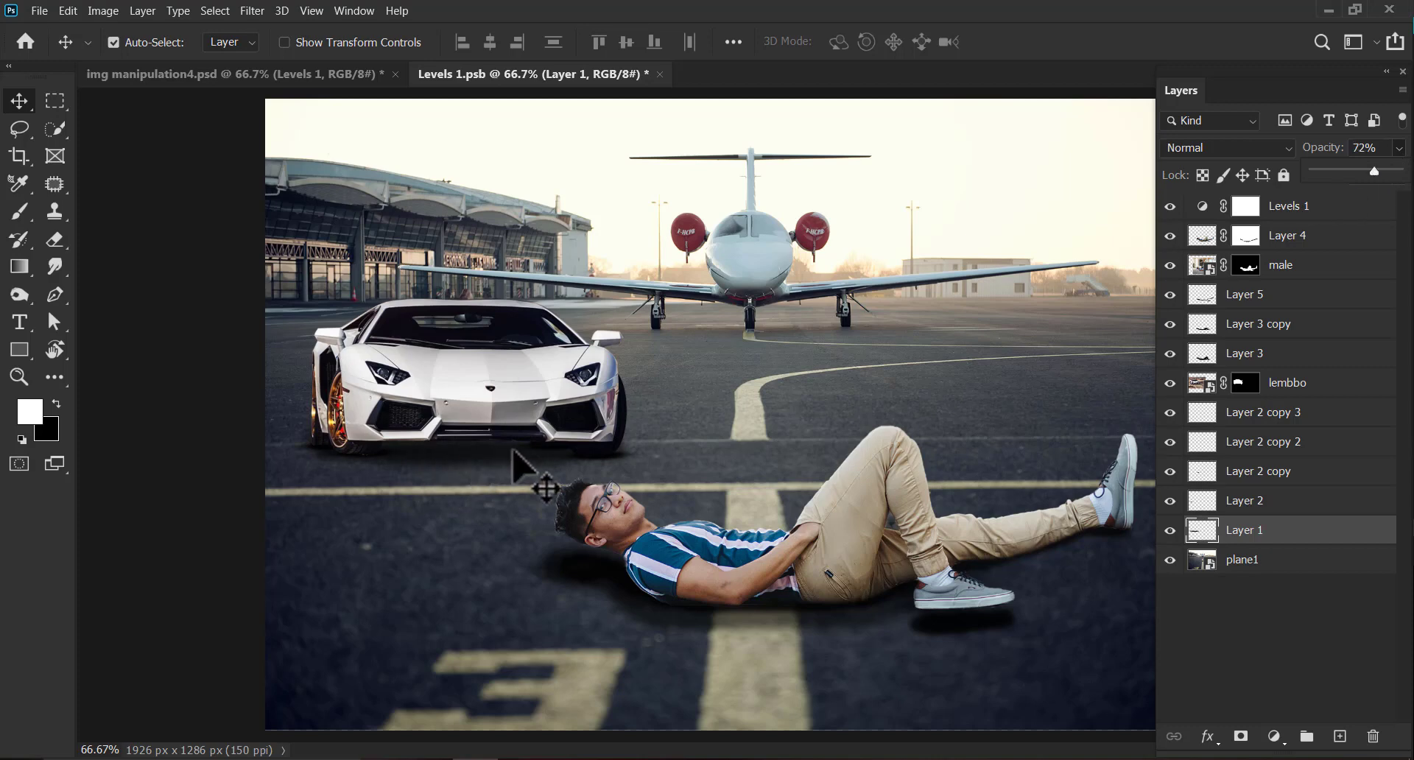
{"action": "left_click", "coordinate": [592, 470]}
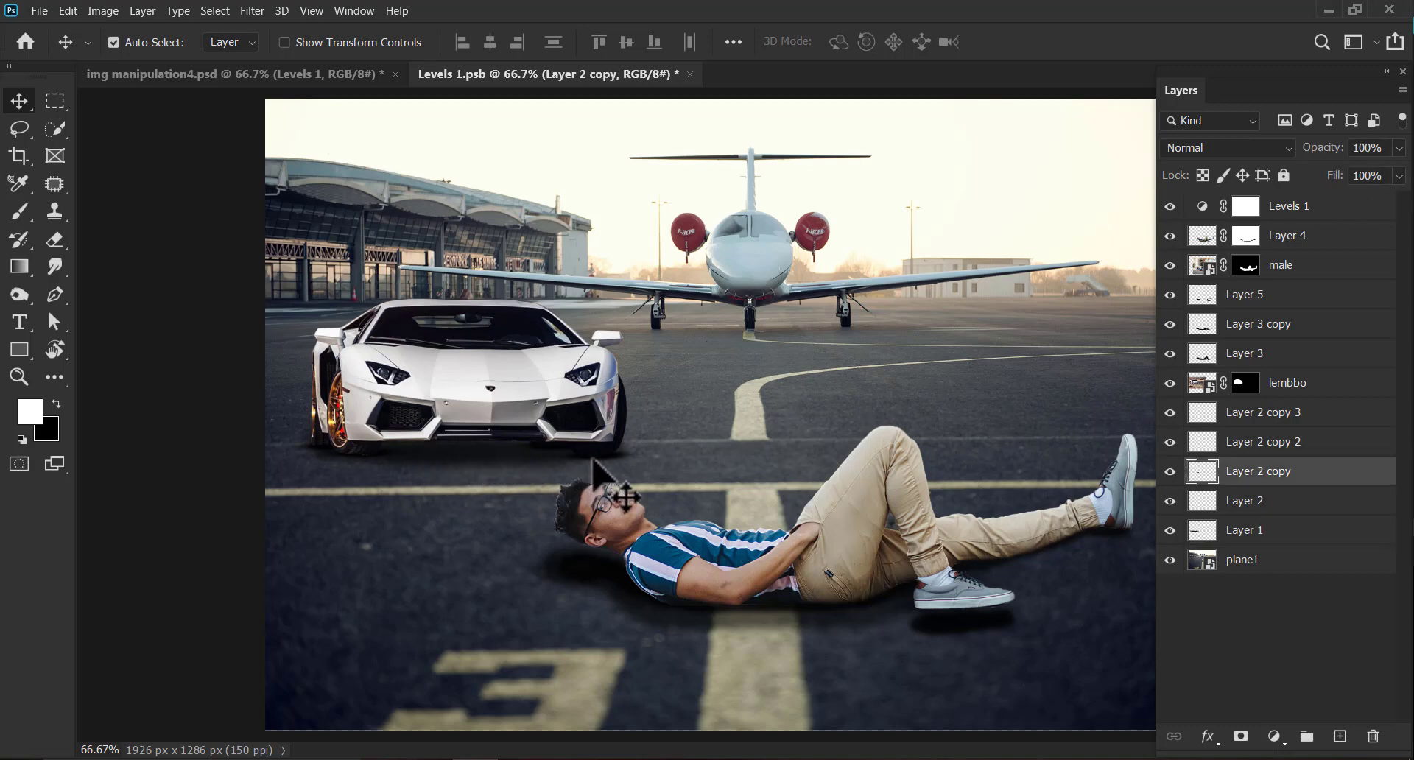
{"action": "left_click", "coordinate": [1170, 472]}
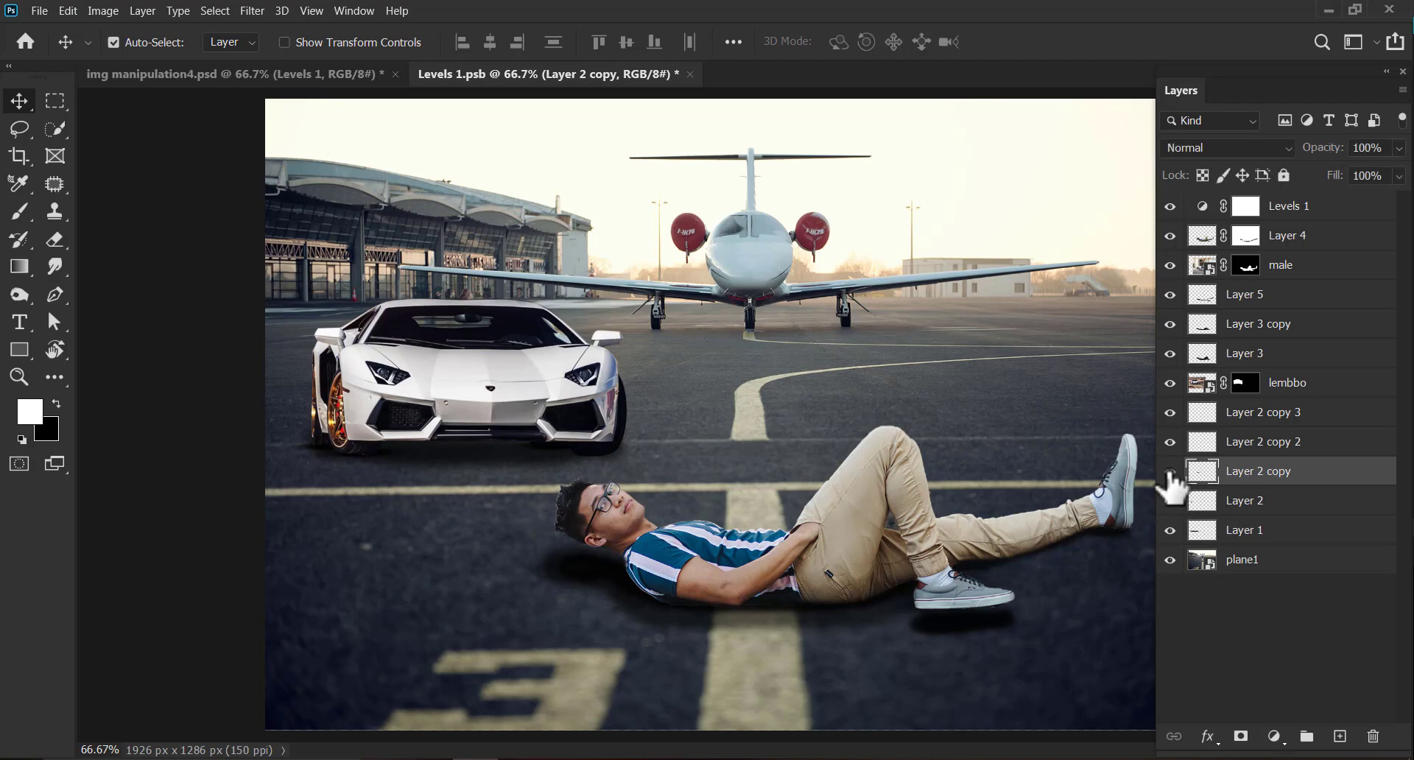
{"action": "left_click", "coordinate": [1170, 471]}
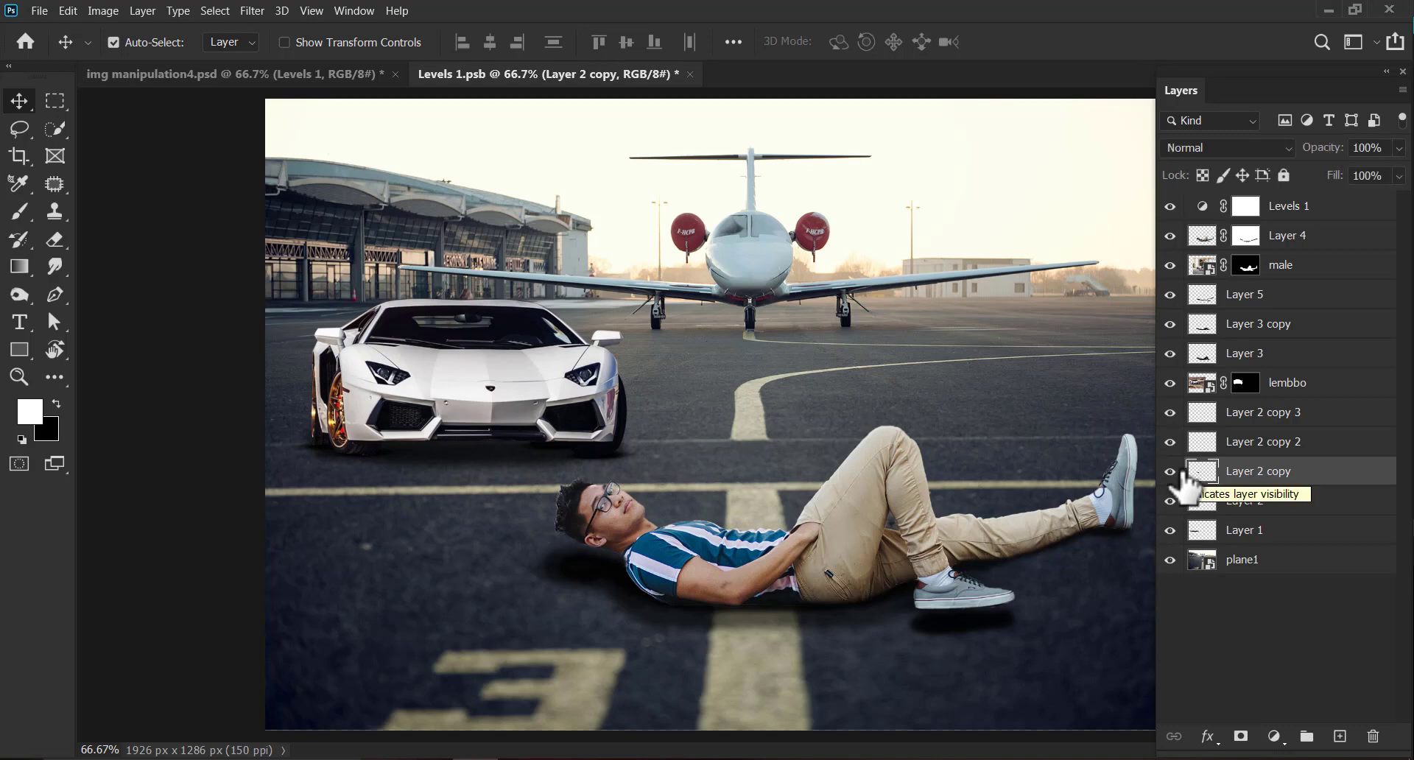
{"action": "left_click", "coordinate": [1170, 443]}
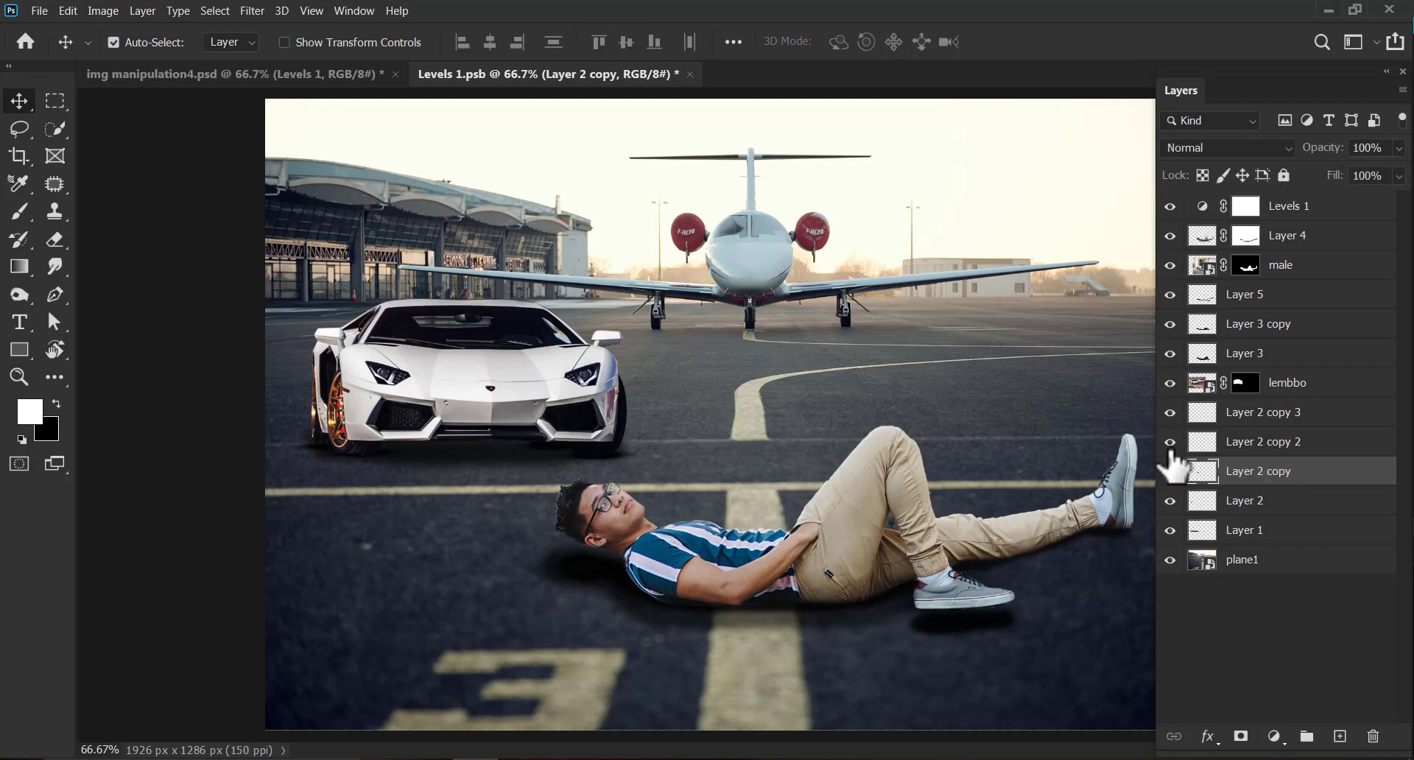
{"action": "left_click", "coordinate": [1171, 530]}
- Lower all four Layer 2 shadow layers together to 51% opacity
{"action": "left_click", "coordinate": [1237, 423]}
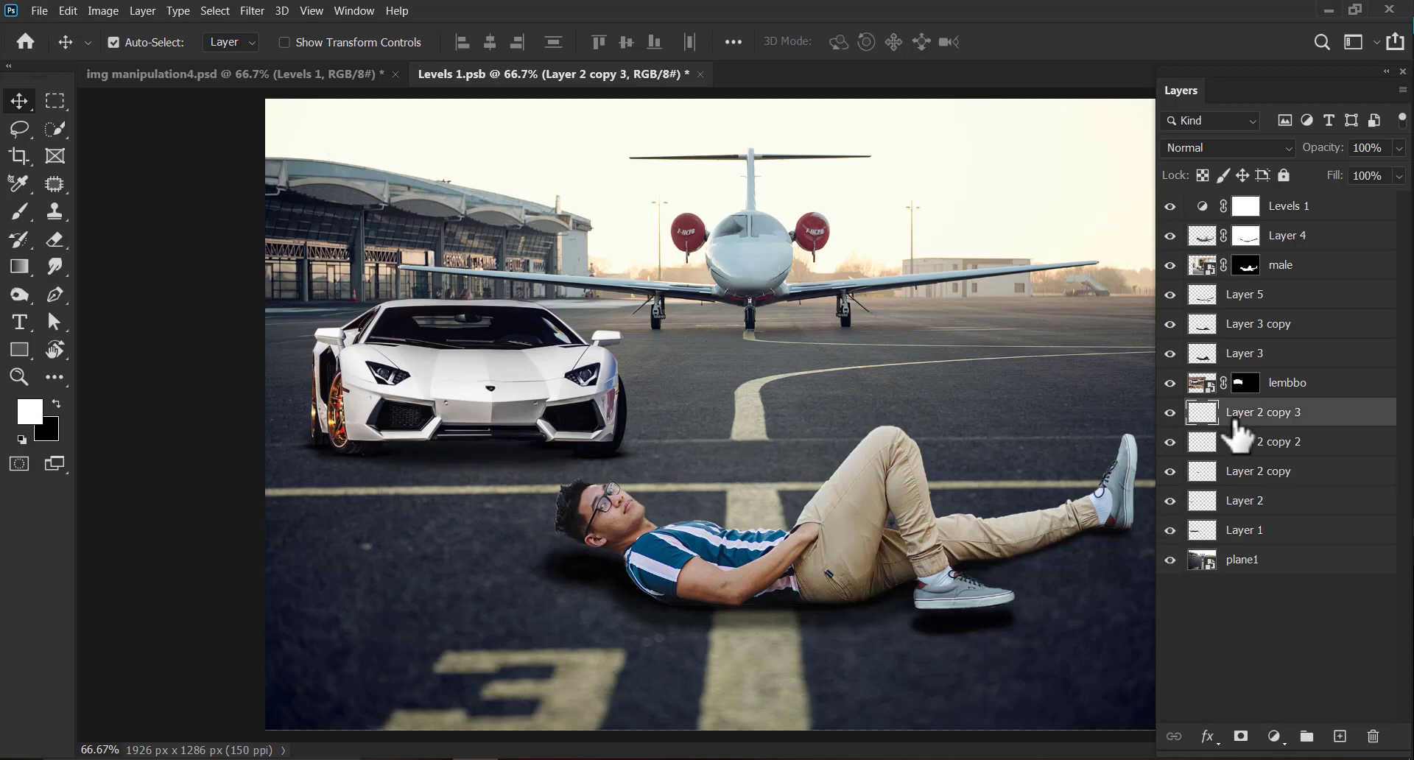
{"action": "left_click", "coordinate": [1257, 503], "text": "shift"}
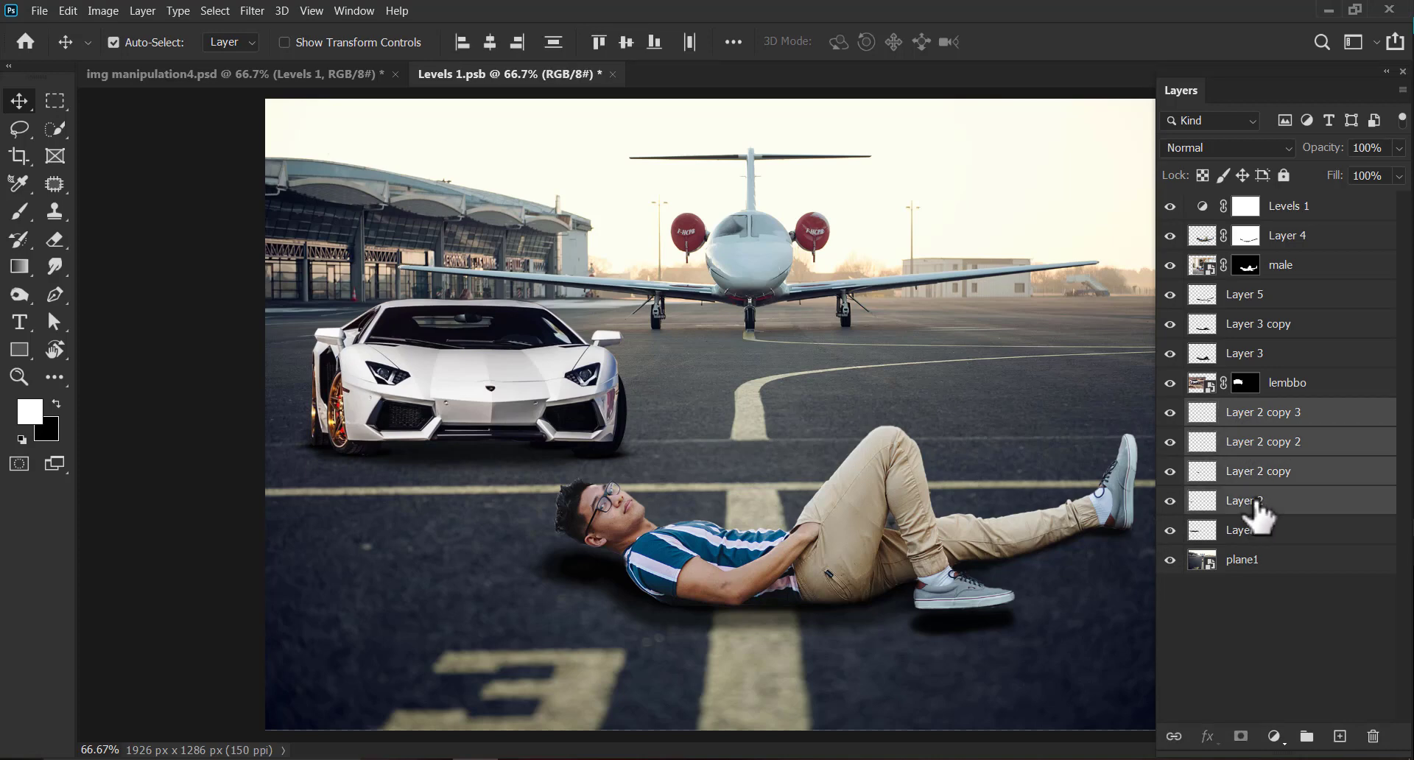
{"action": "left_click", "coordinate": [1398, 175]}
{"action": "left_click_drag", "start_coordinate": [1383, 173], "coordinate": [1357, 172]}
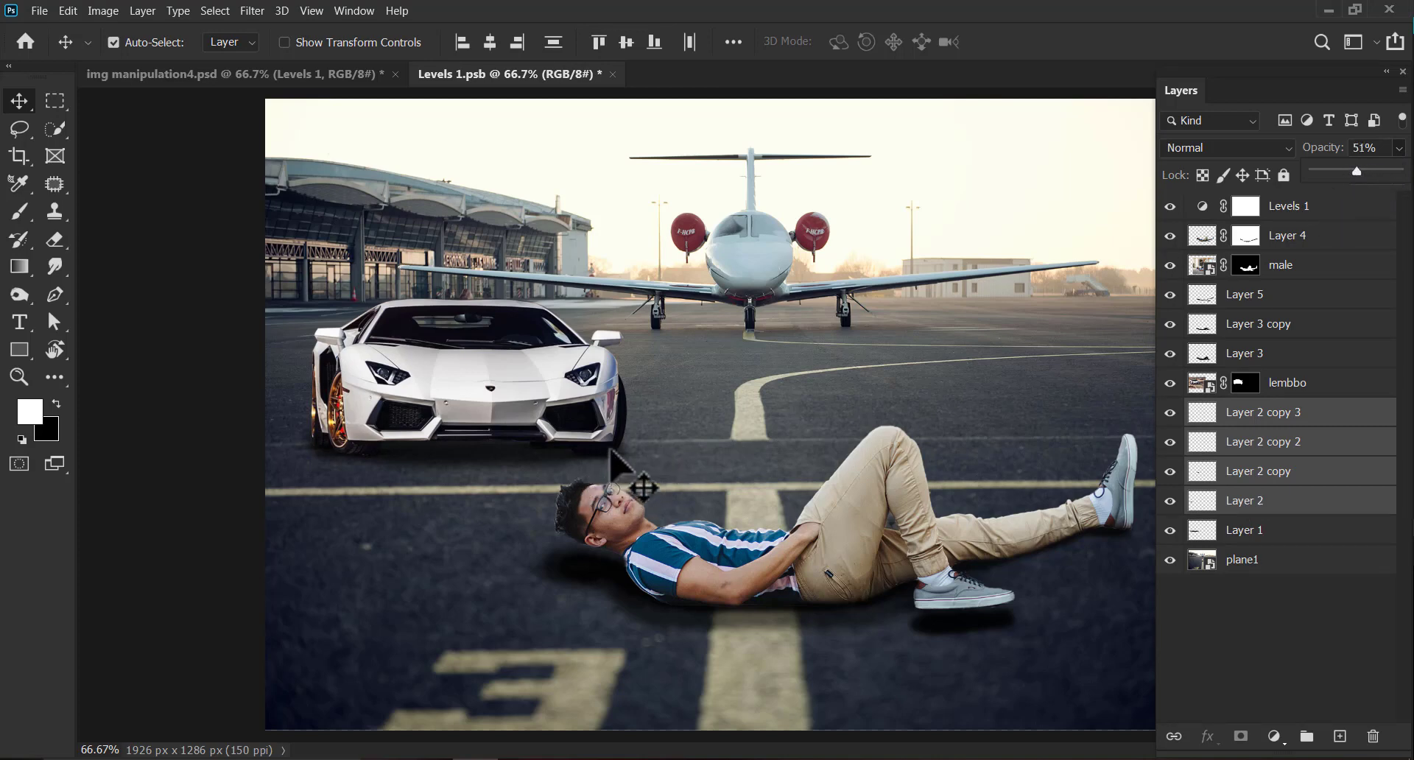
- Toggle Layer 4 and the man's visibility to inspect his ground shadow
{"action": "left_click", "coordinate": [766, 589]}
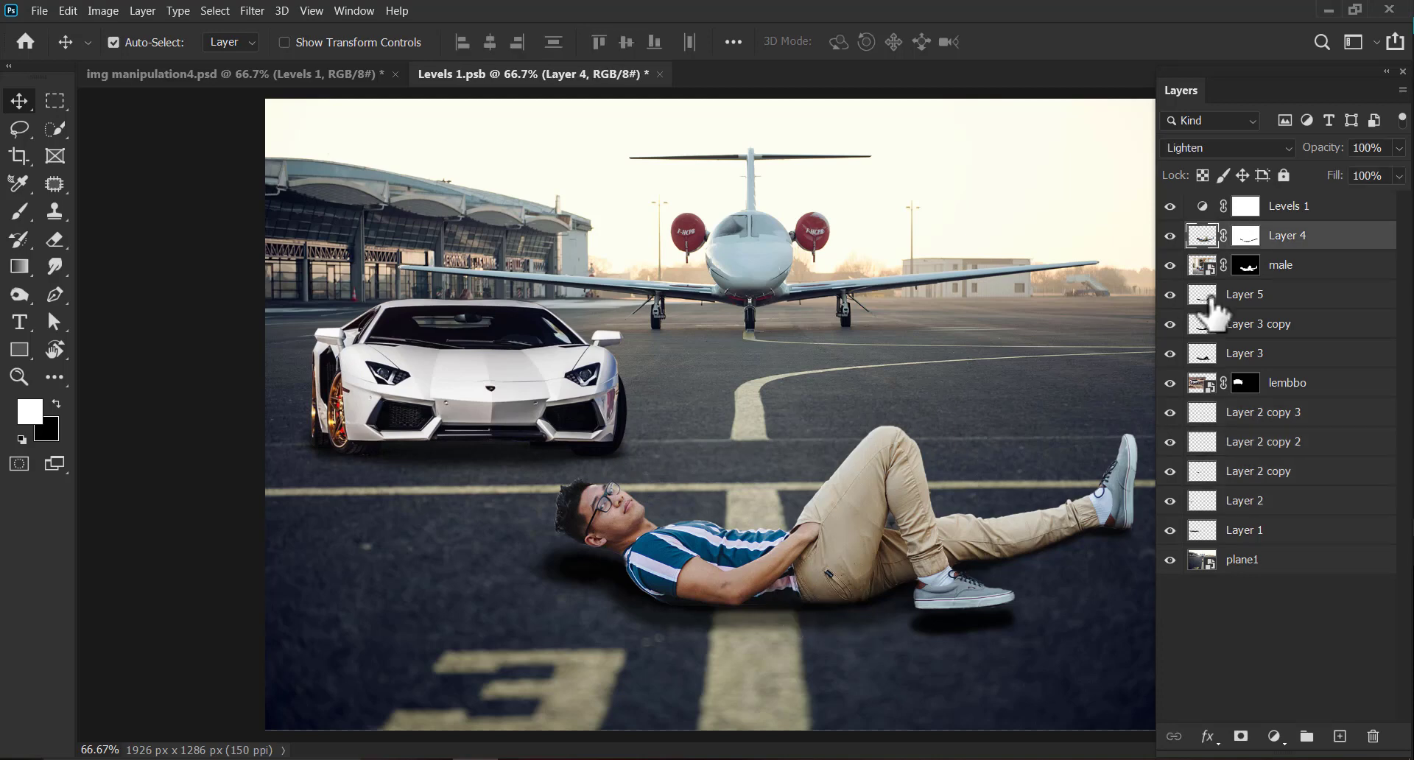
{"action": "left_click", "coordinate": [1170, 236]}
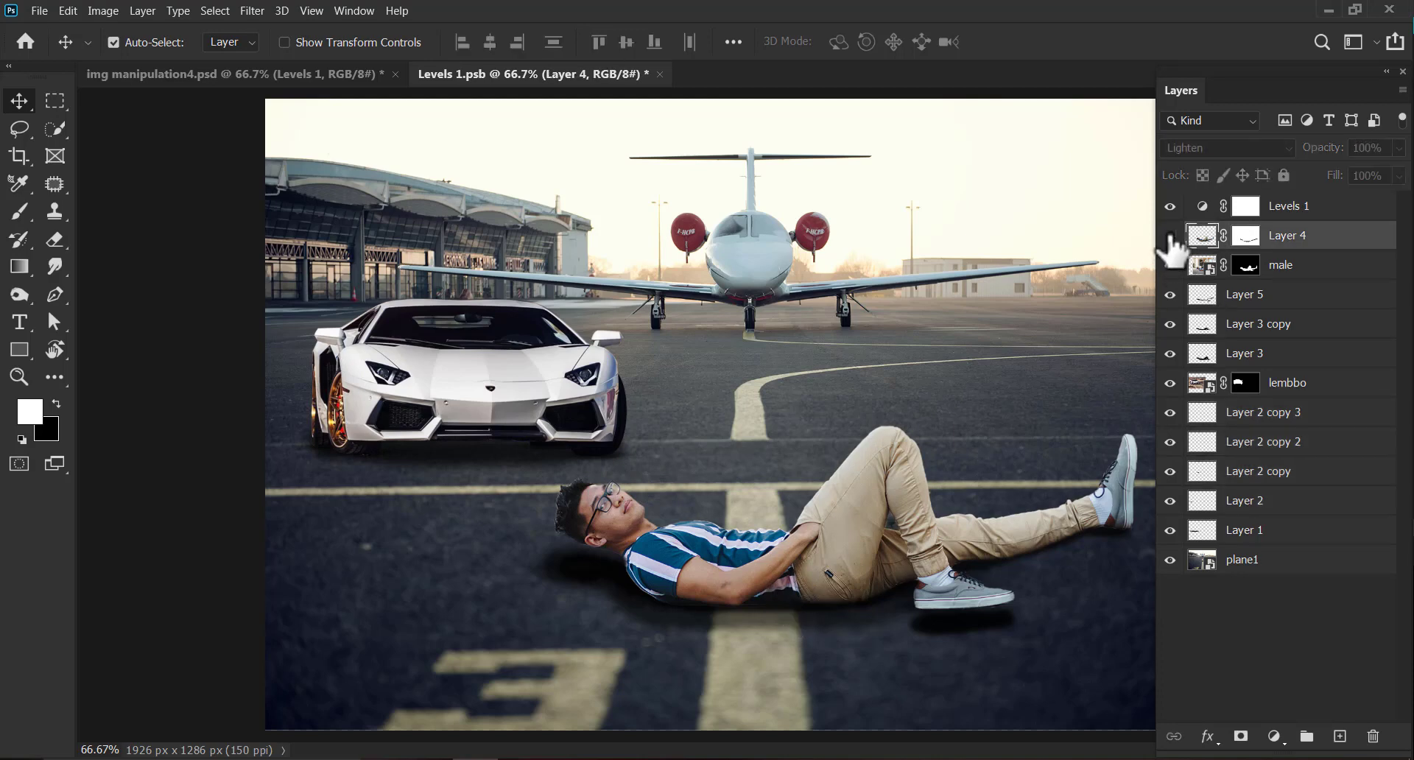
{"action": "left_click", "coordinate": [1171, 235]}
{"action": "left_click", "coordinate": [1170, 237]}
{"action": "left_click", "coordinate": [1170, 235]}
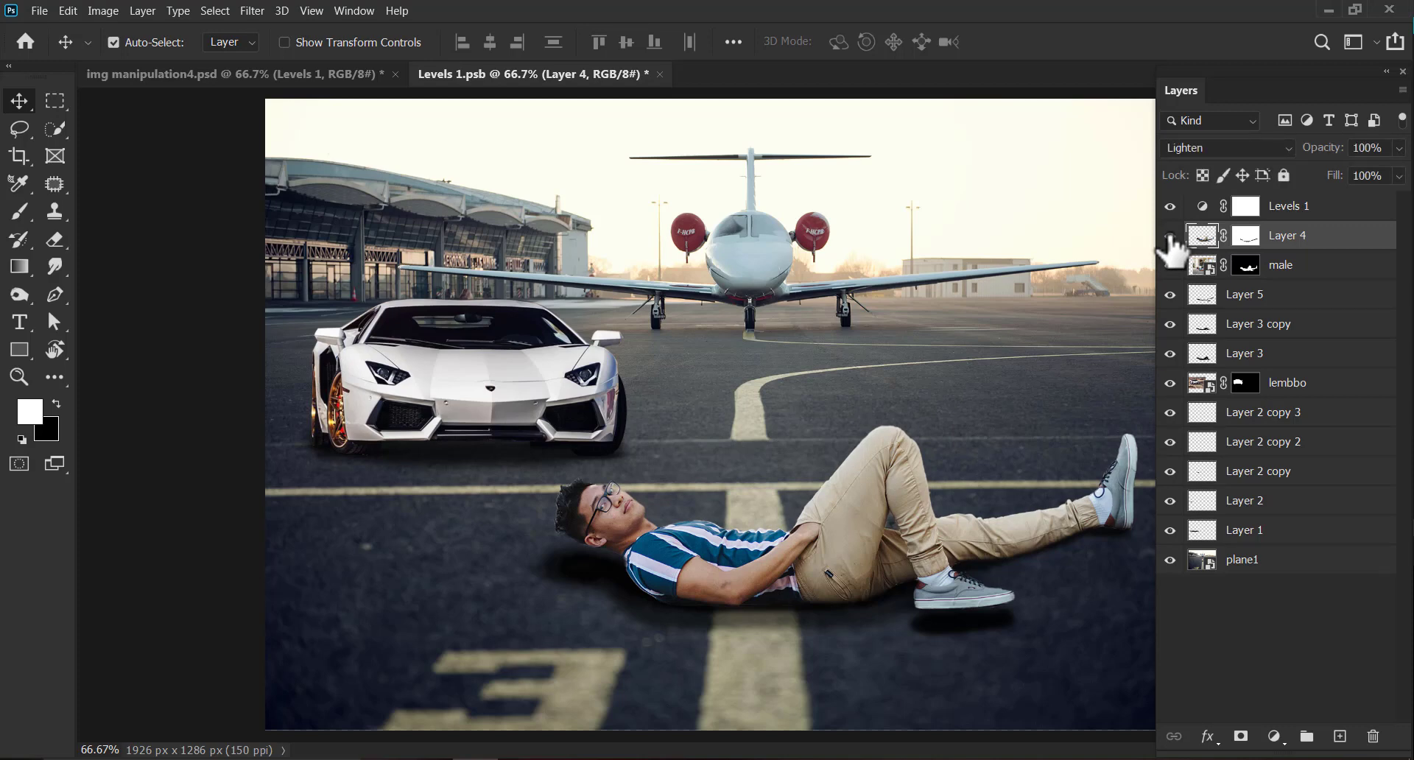
{"action": "left_click", "coordinate": [1171, 236]}
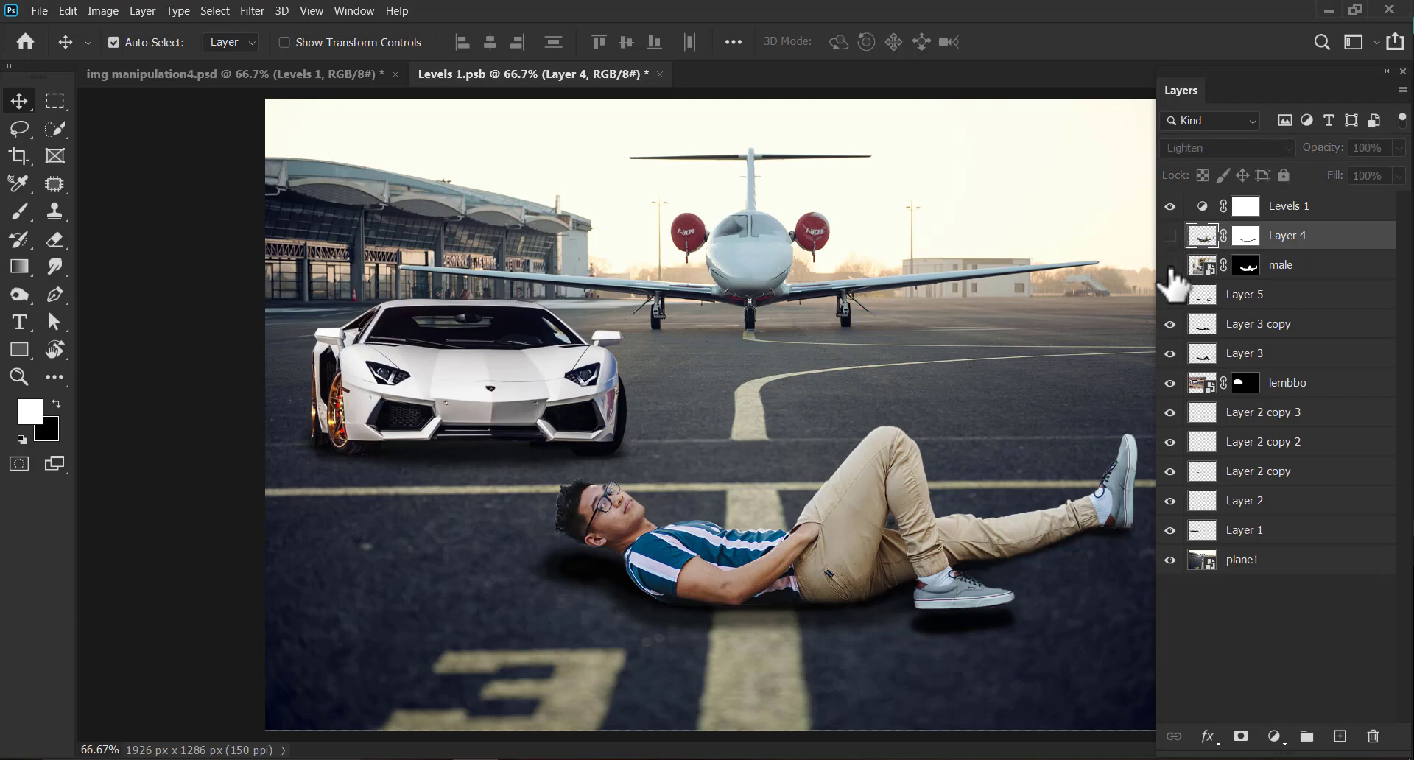
{"action": "left_click", "coordinate": [1171, 266]}
{"action": "left_click", "coordinate": [1278, 269]}
- Lower the man's shadow opacities: Layer 5 about 26%, Layer 3 copy about 25%, Layer 3 36%
{"action": "left_click", "coordinate": [623, 584]}
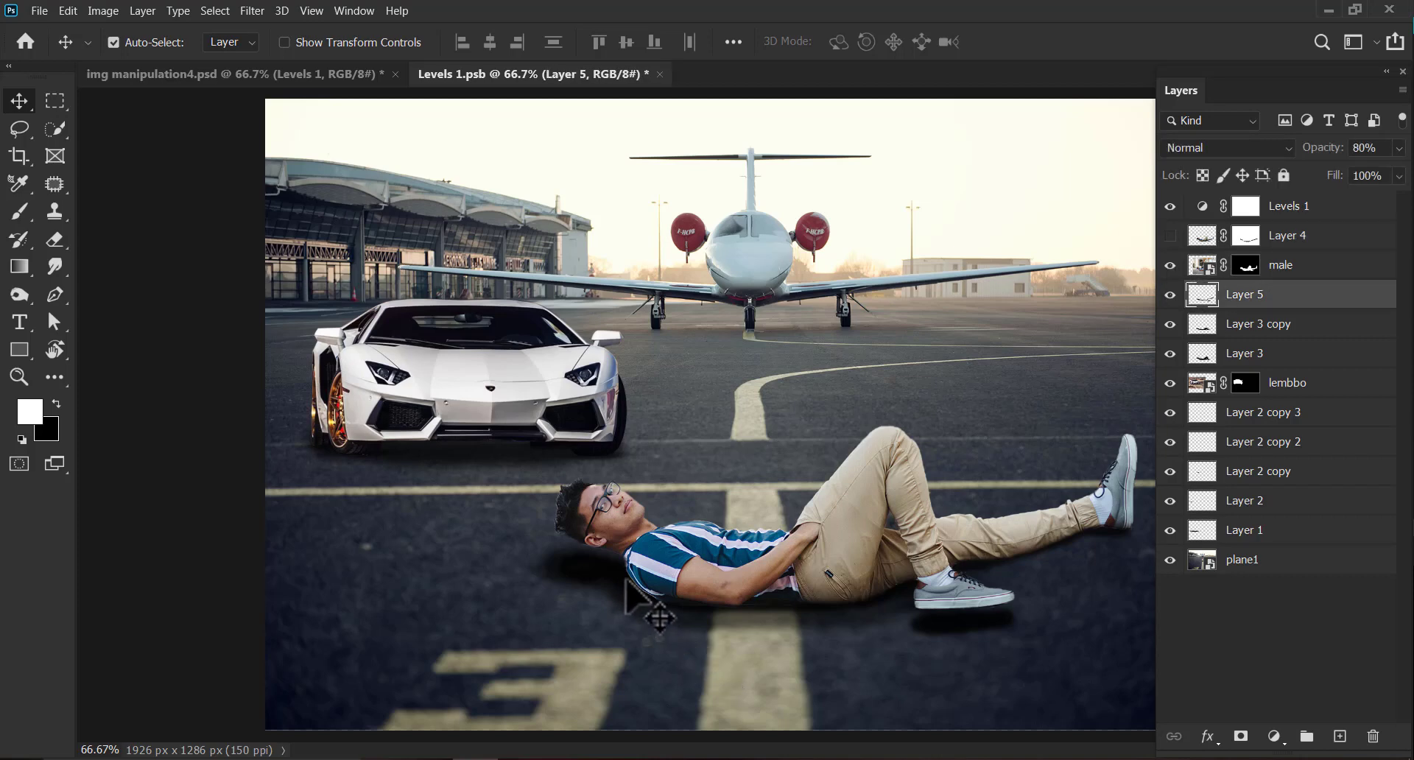
{"action": "left_click", "coordinate": [1170, 295]}
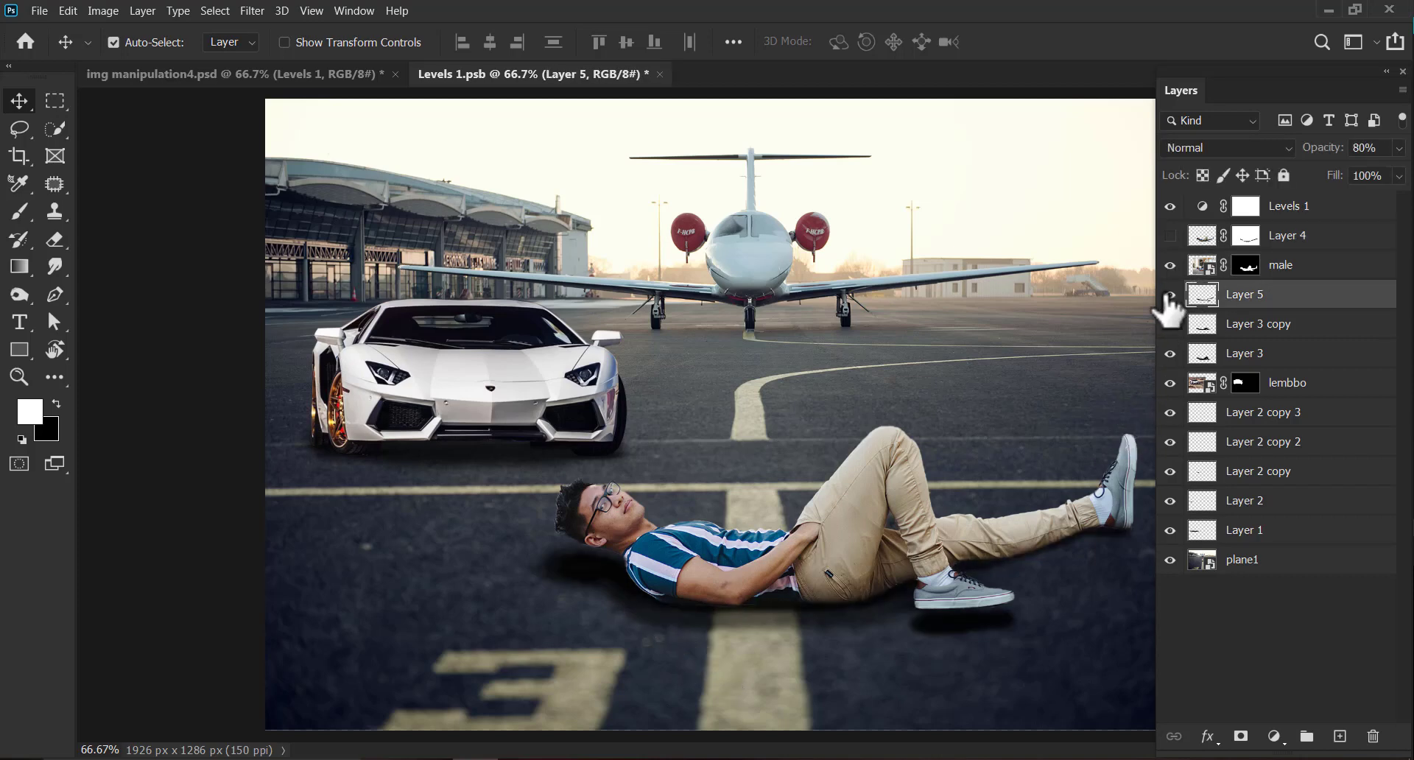
{"action": "left_click", "coordinate": [1399, 149]}
{"action": "left_click_drag", "start_coordinate": [1385, 169], "coordinate": [1337, 171]}
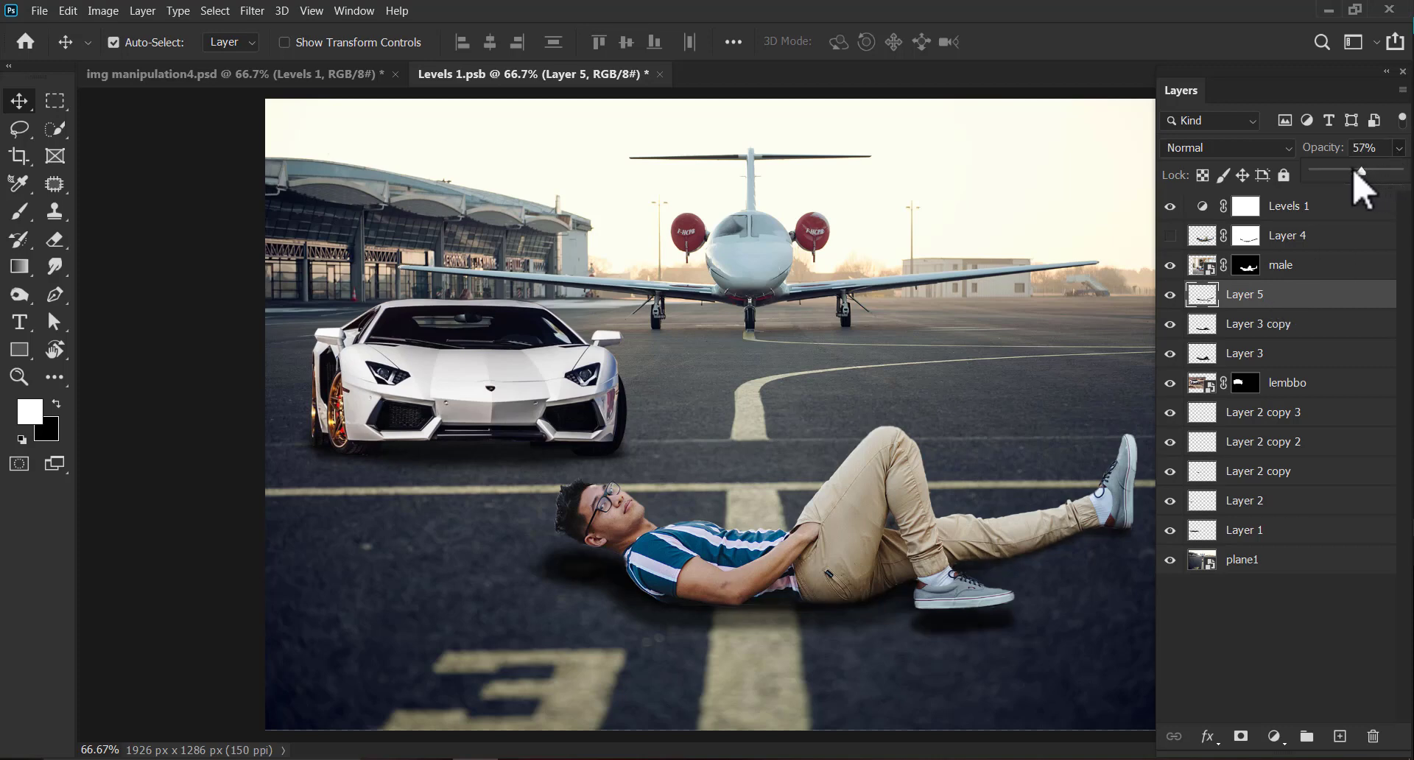
{"action": "left_click", "coordinate": [1261, 324]}
{"action": "left_click", "coordinate": [1399, 148]}
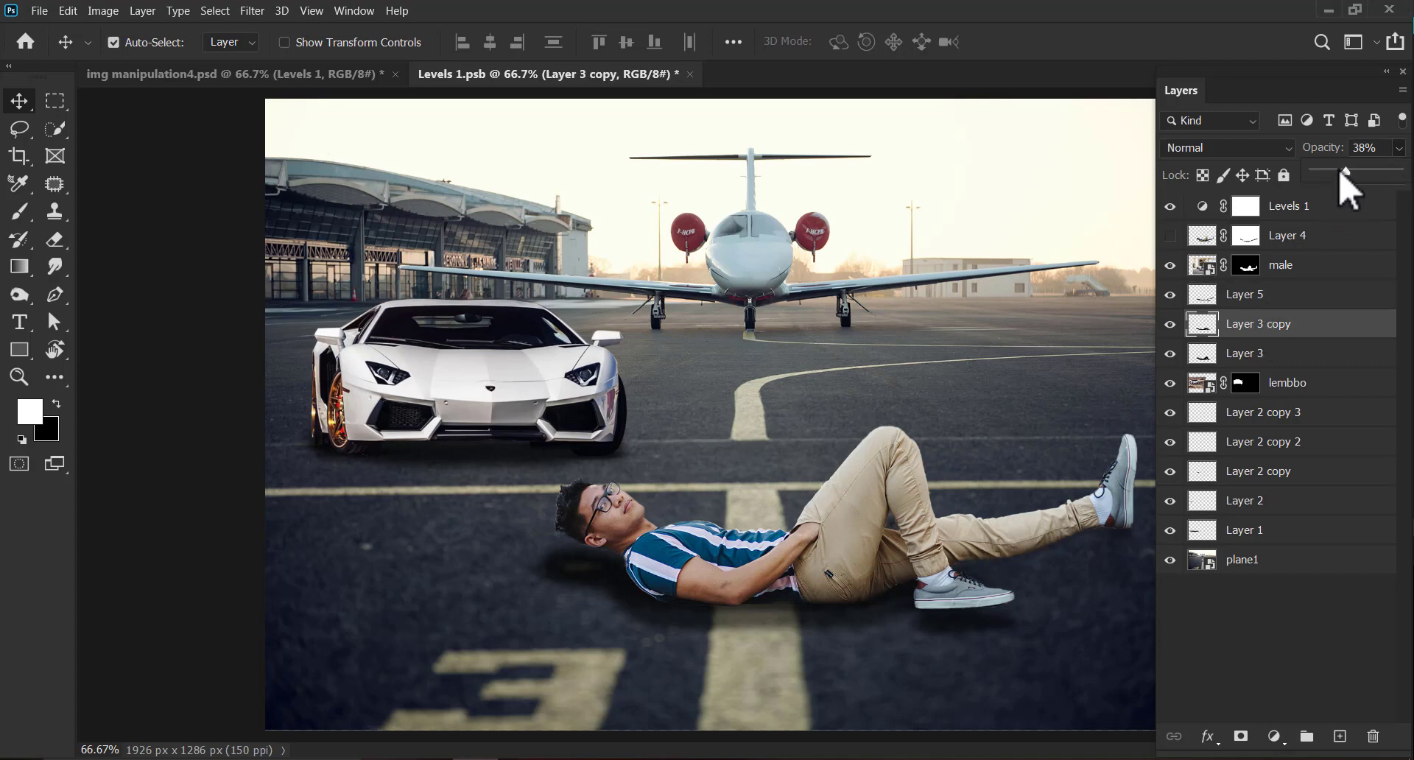
{"action": "left_click", "coordinate": [1293, 354]}
{"action": "left_click", "coordinate": [1398, 148]}
{"action": "left_click_drag", "start_coordinate": [1352, 183], "coordinate": [1344, 182]}
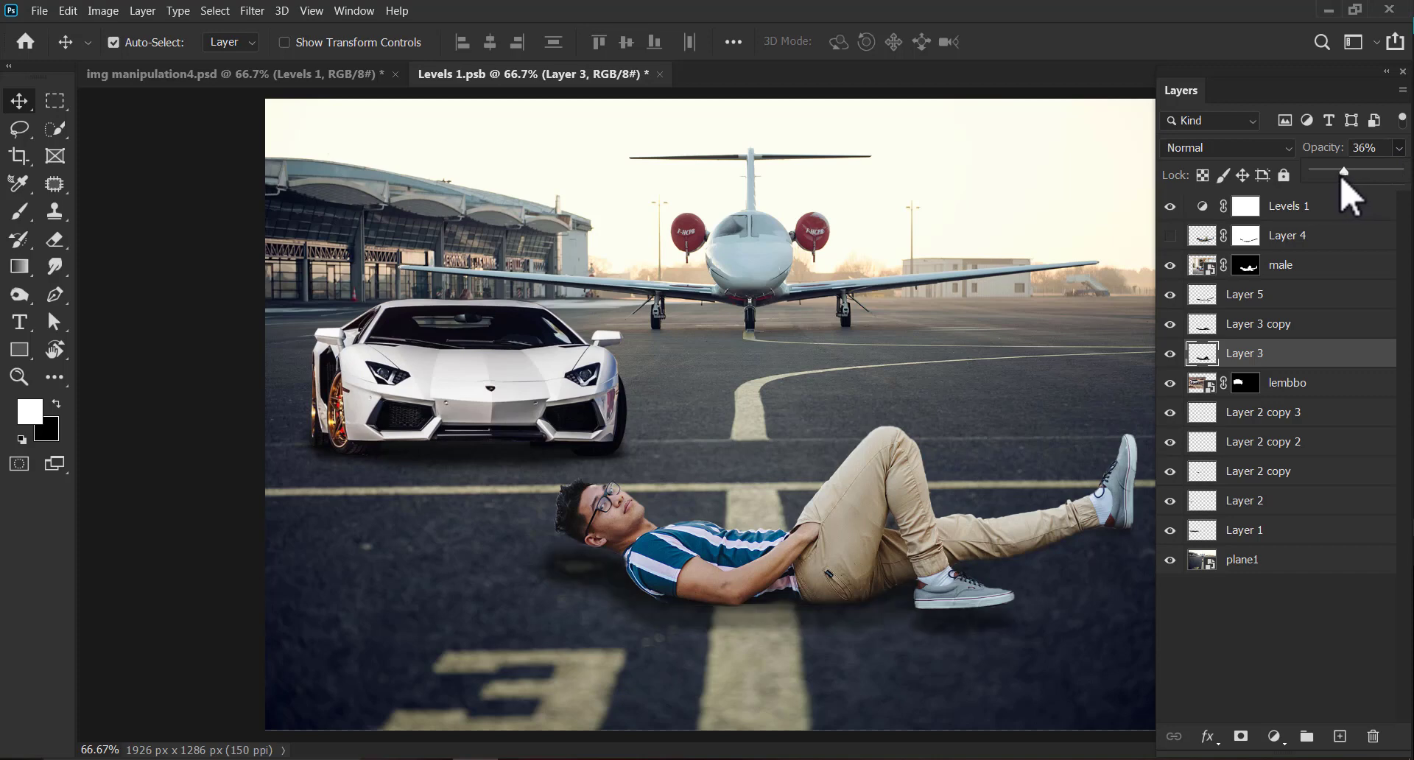
- Select the male layer together with its shadow layers
{"action": "left_click", "coordinate": [648, 617]}
{"action": "left_click", "coordinate": [677, 579]}
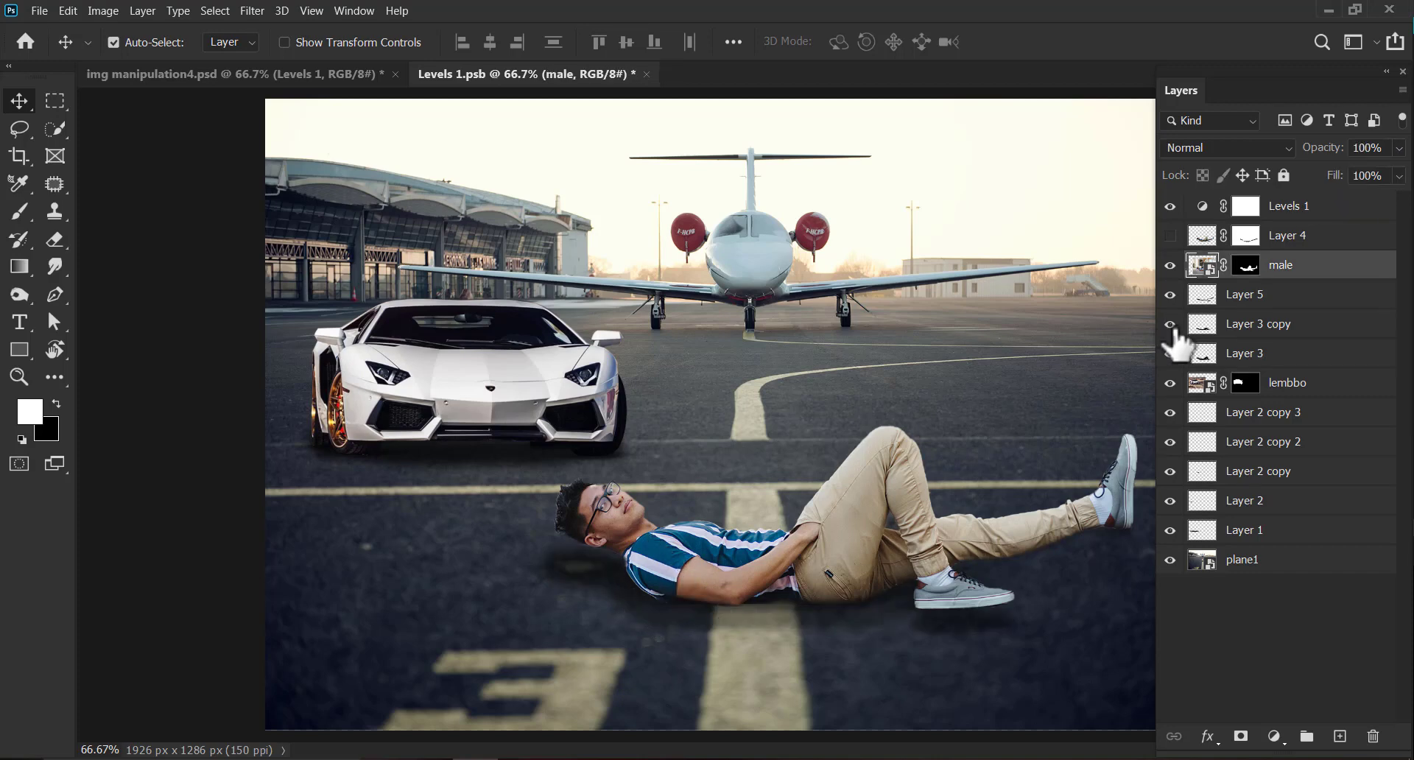
{"action": "left_click", "coordinate": [1268, 355], "text": "shift"}
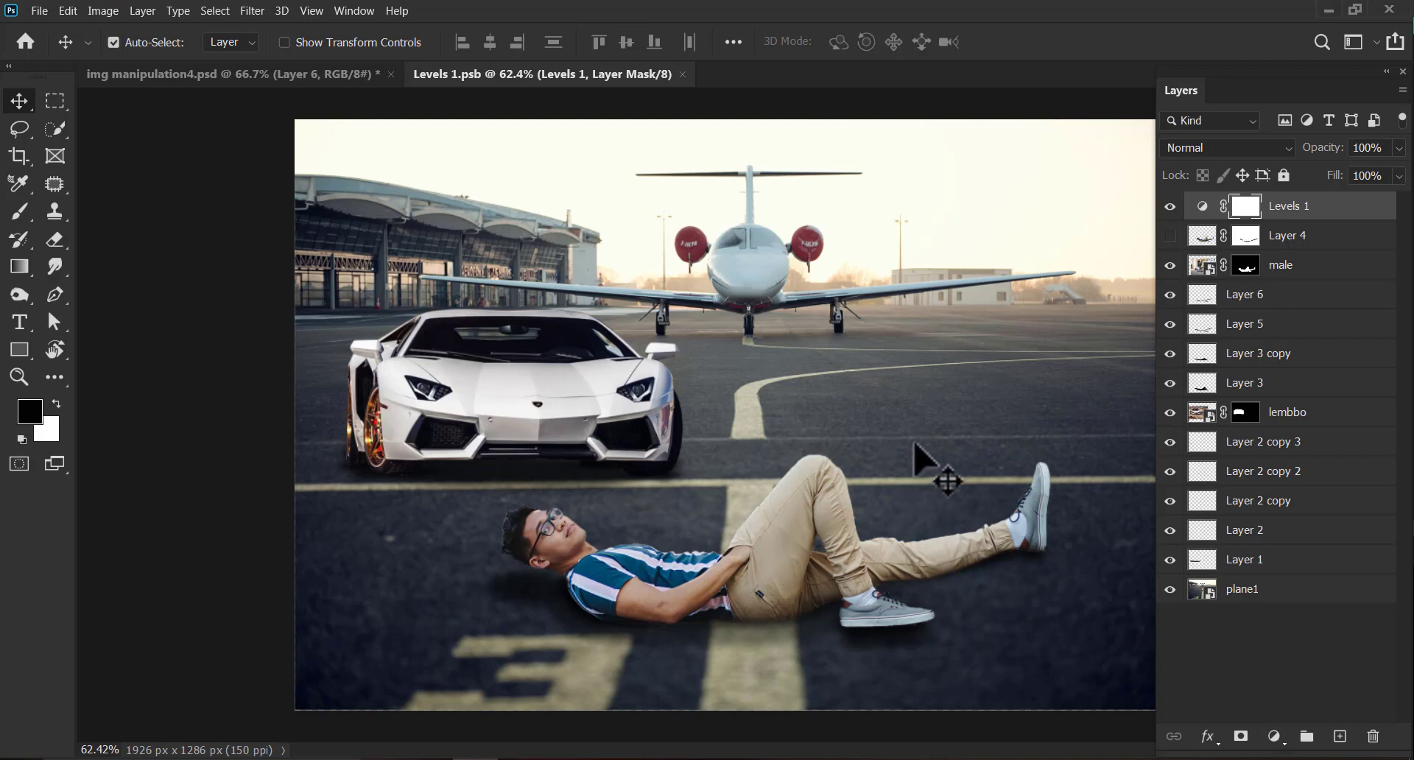
- Add a Color Lookup adjustment layer loaded with the 3Strip.look LUT
{"action": "left_click", "coordinate": [1274, 737]}
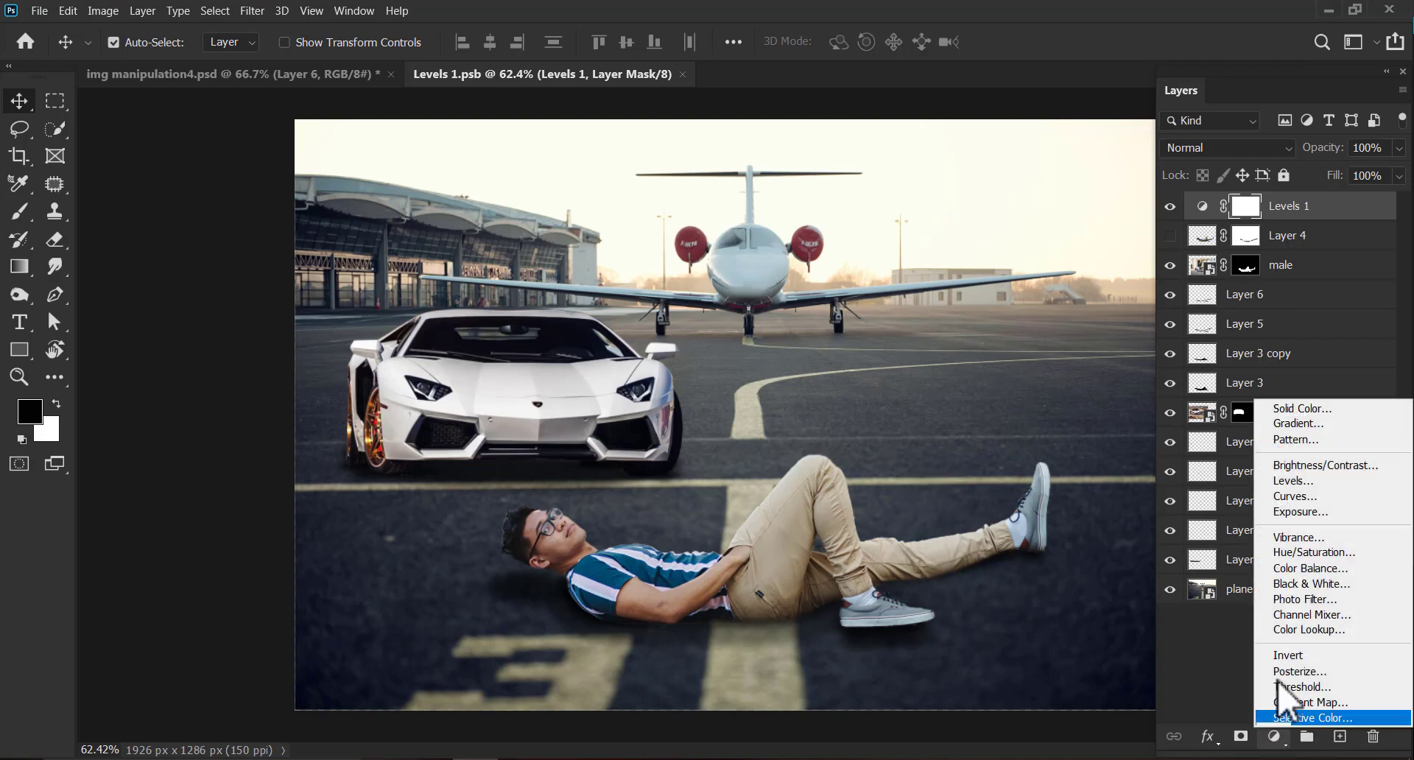
{"action": "left_click", "coordinate": [1303, 630]}
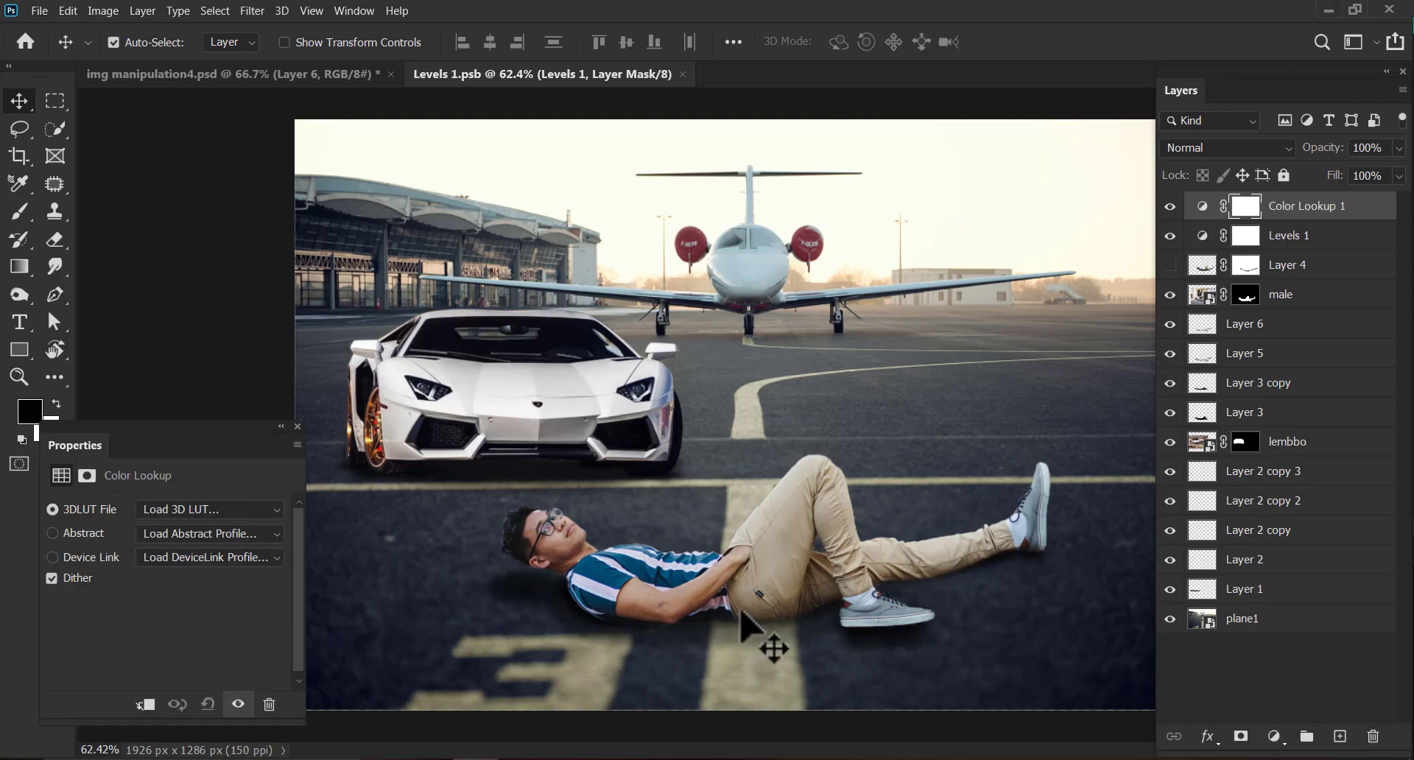
{"action": "left_click", "coordinate": [279, 509]}
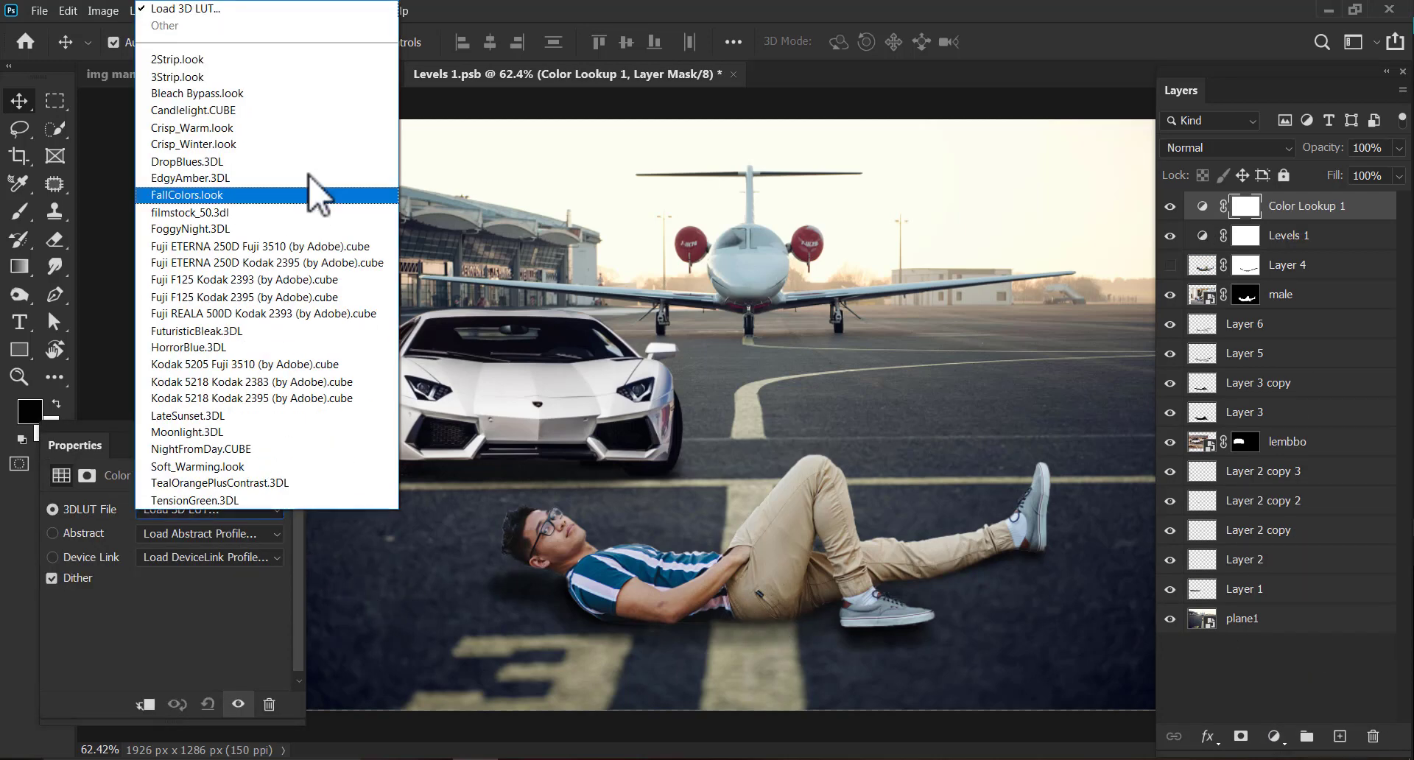
{"action": "left_click", "coordinate": [286, 66]}
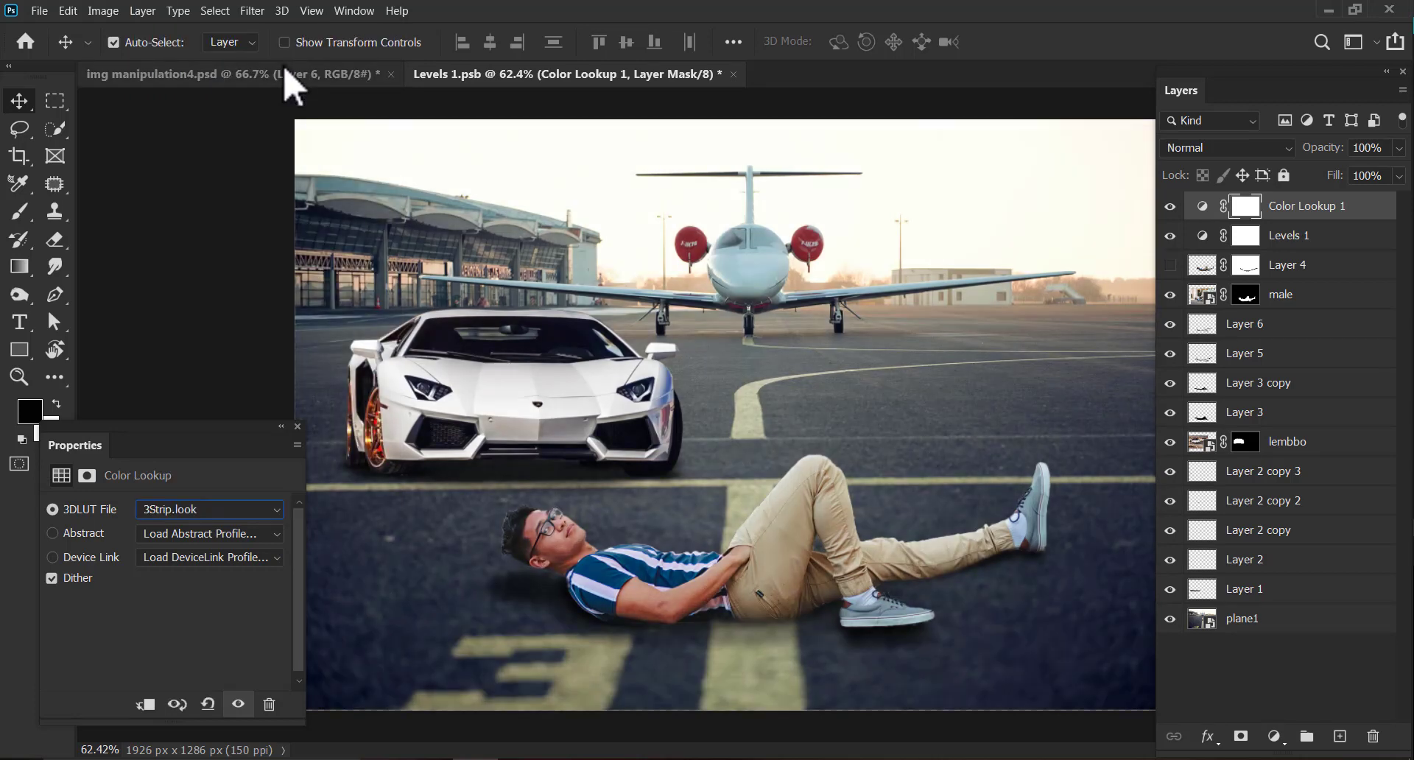
- Preview LUTs from Candlelight through TensionGreen, then settle on TealOrangePlusContrast
{"action": "key", "text": "Down"}
{"action": "key", "text": "Down"}
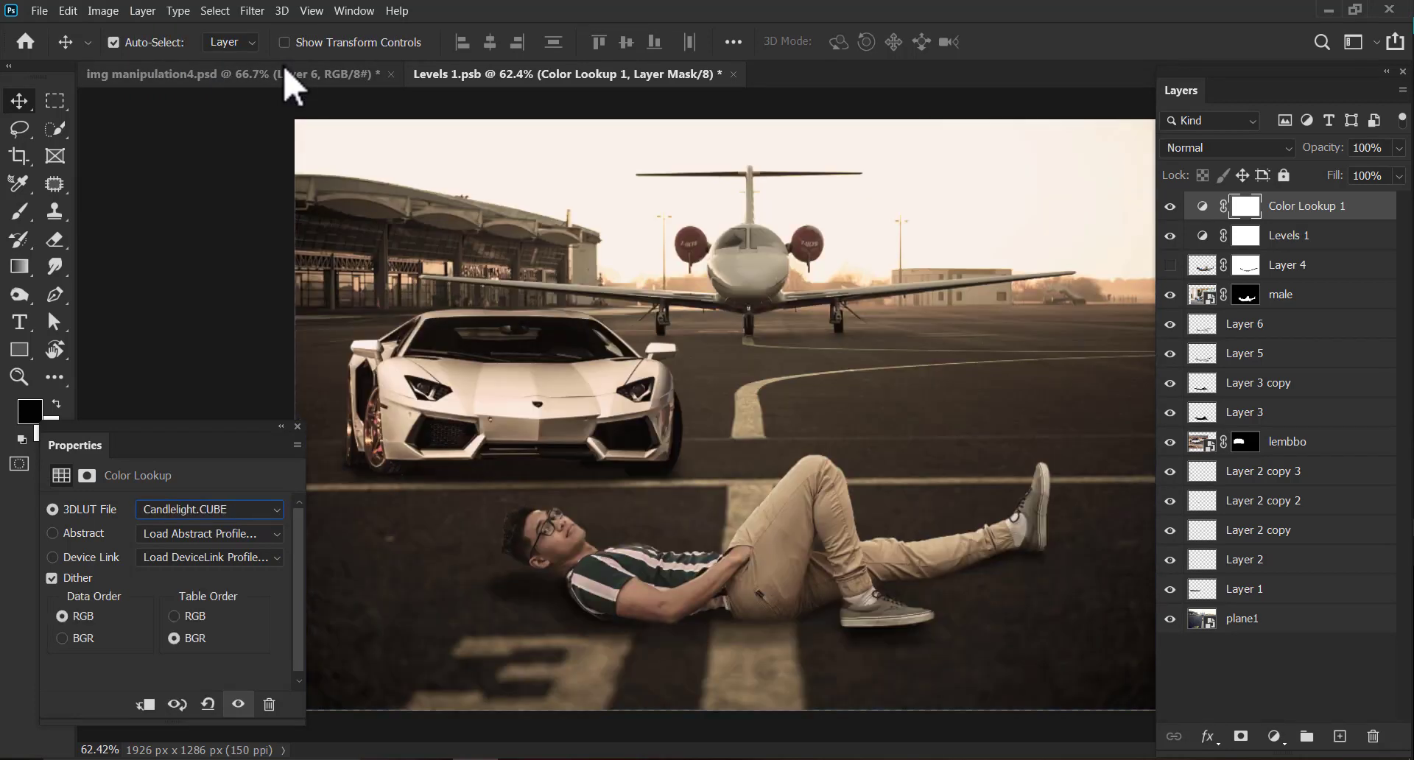
{"action": "key", "text": "Down"}
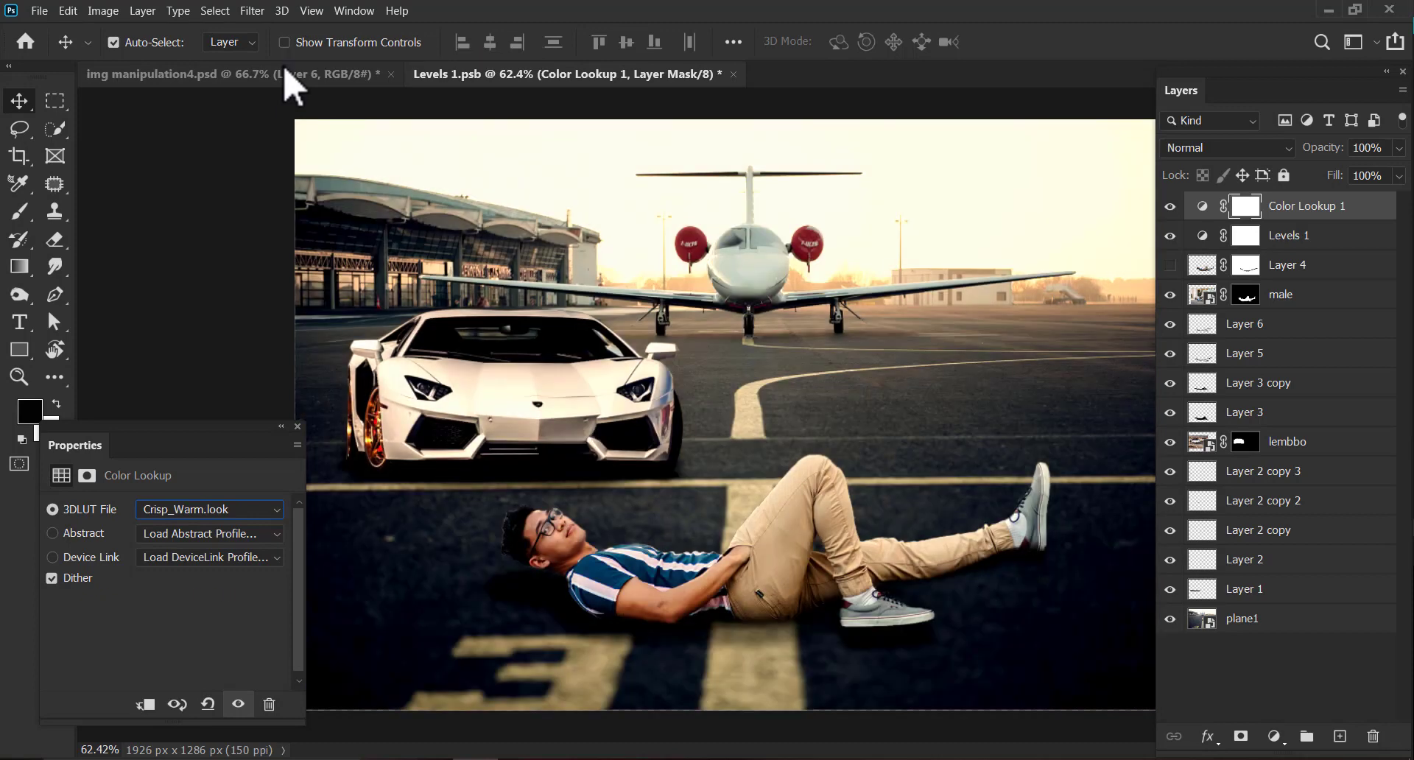
{"action": "key", "text": "Down"}
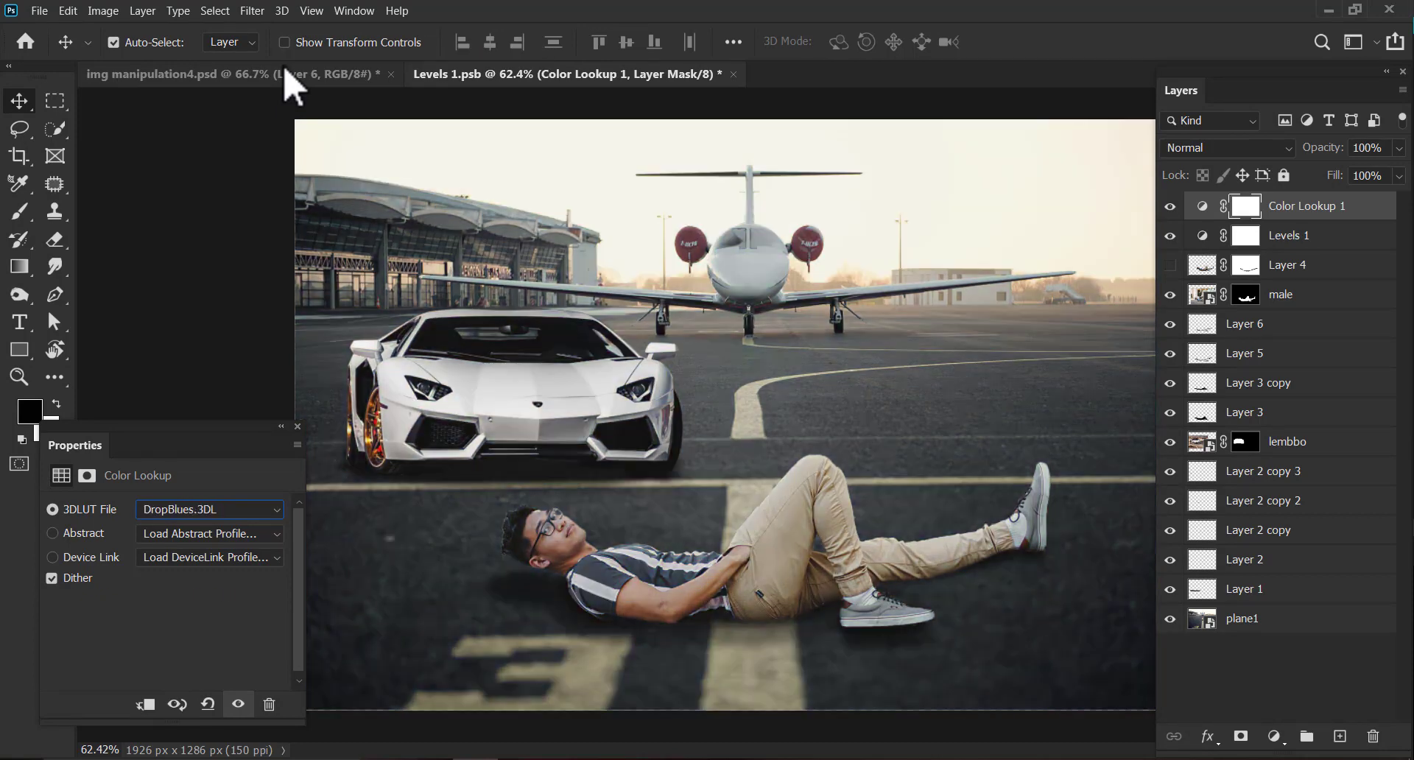
{"action": "key", "text": "Down"}
{"action": "key", "text": "Down"}
{"action": "key", "text": "Down"}
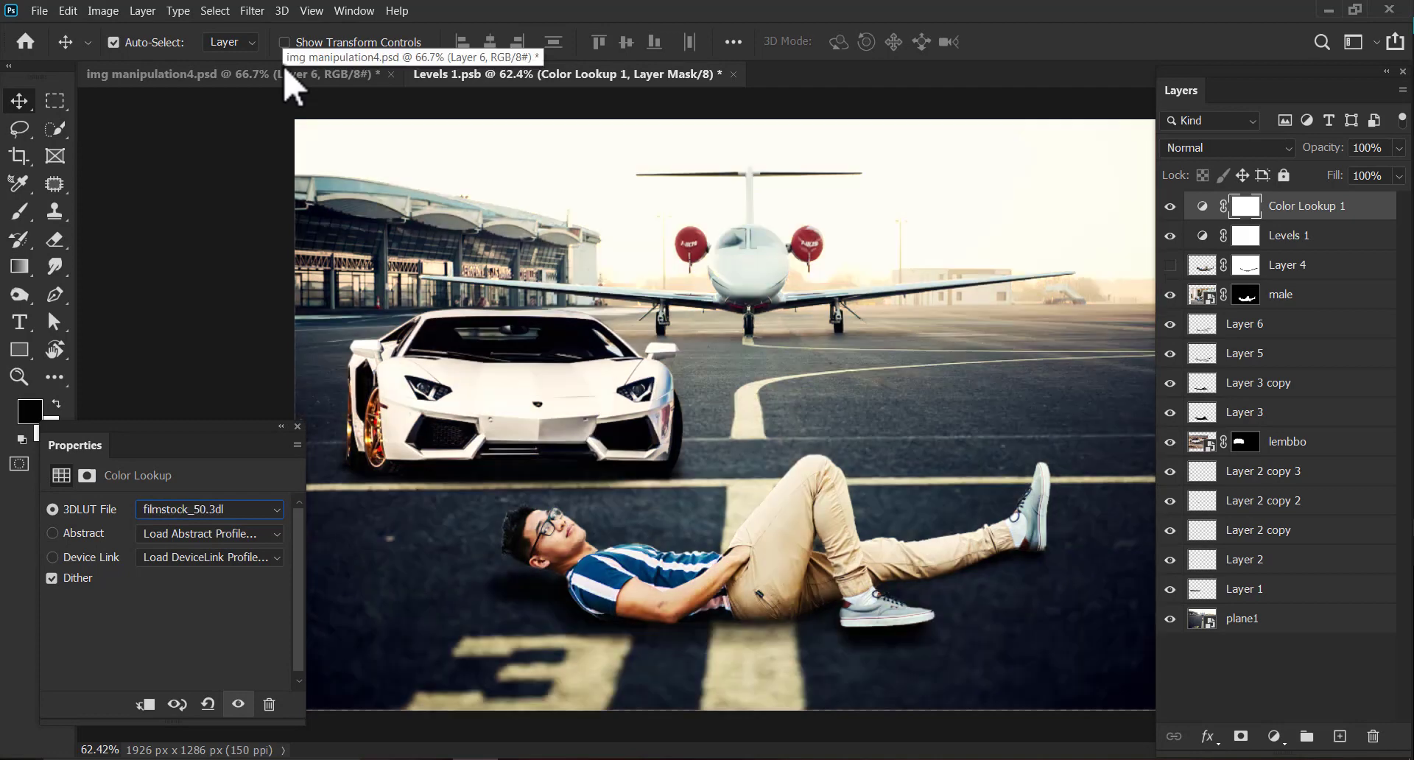
{"action": "key", "text": "Down"}
{"action": "key", "text": "Down"}
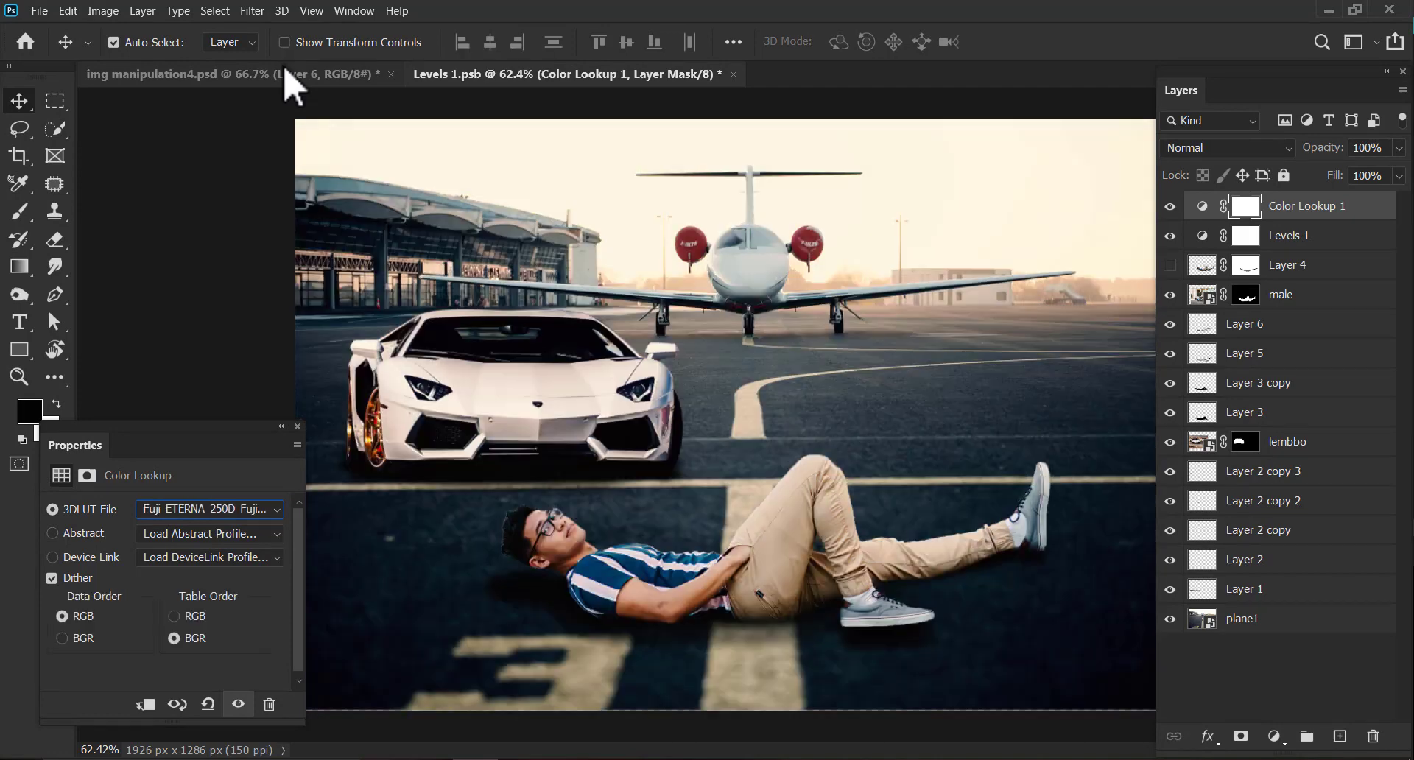
{"action": "key", "text": "Down"}
{"action": "key", "text": "Down"}
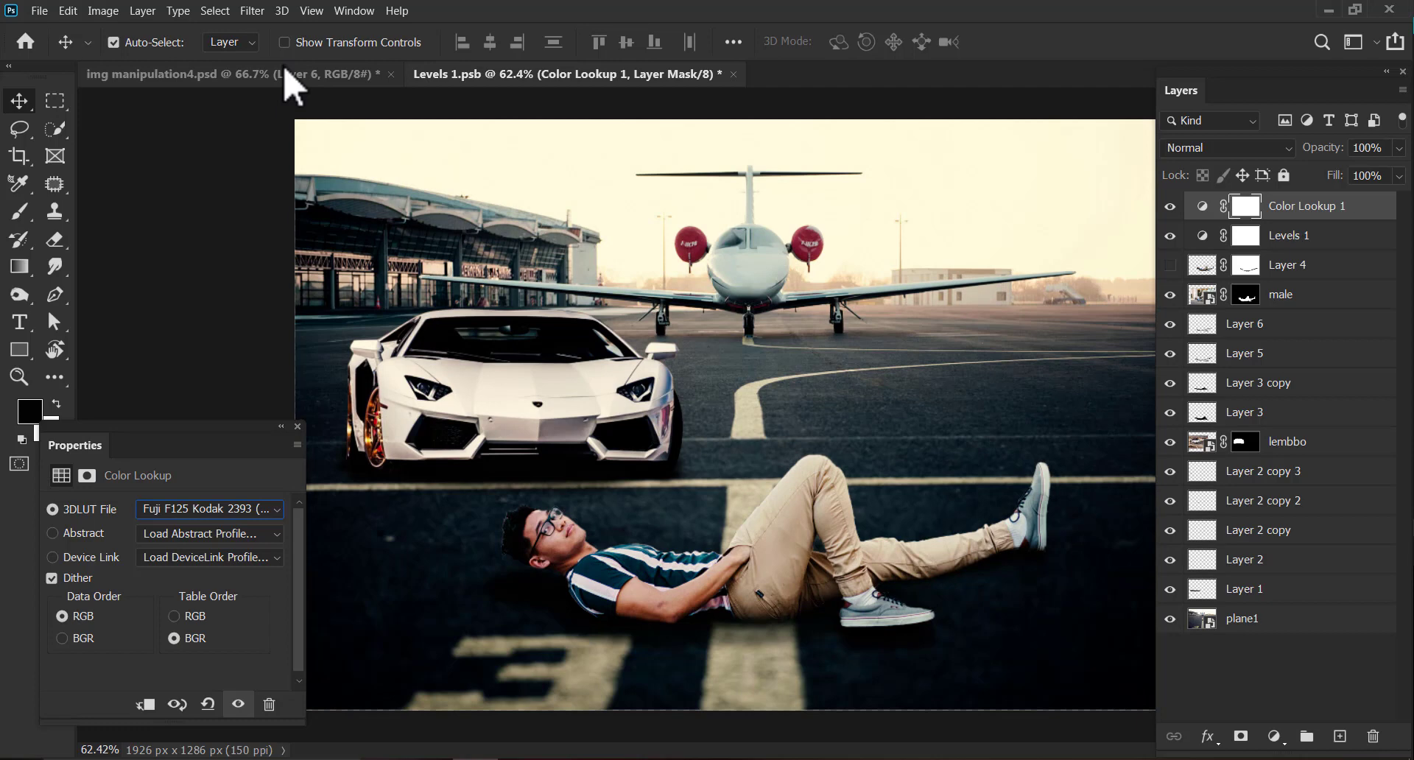
{"action": "key", "text": "Down"}
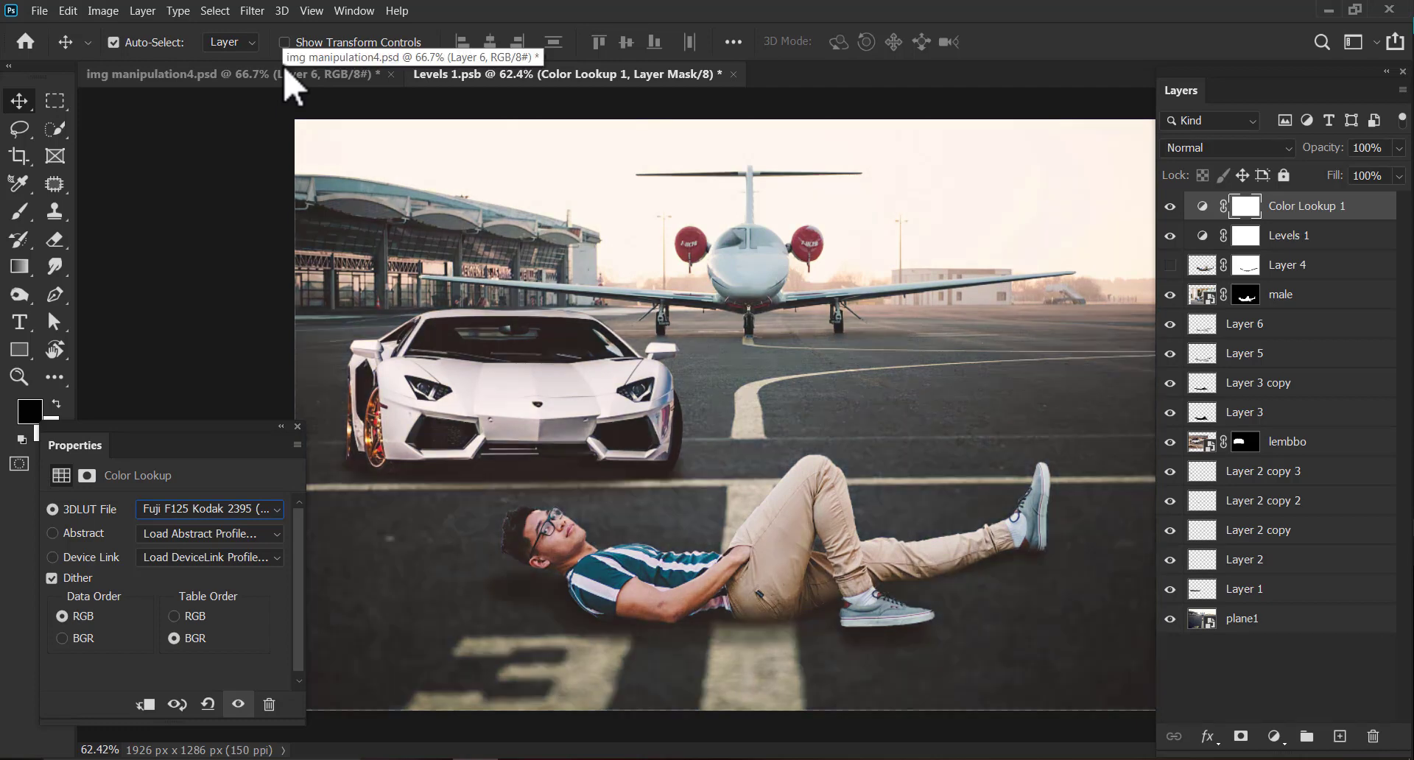
{"action": "key", "text": "Down"}
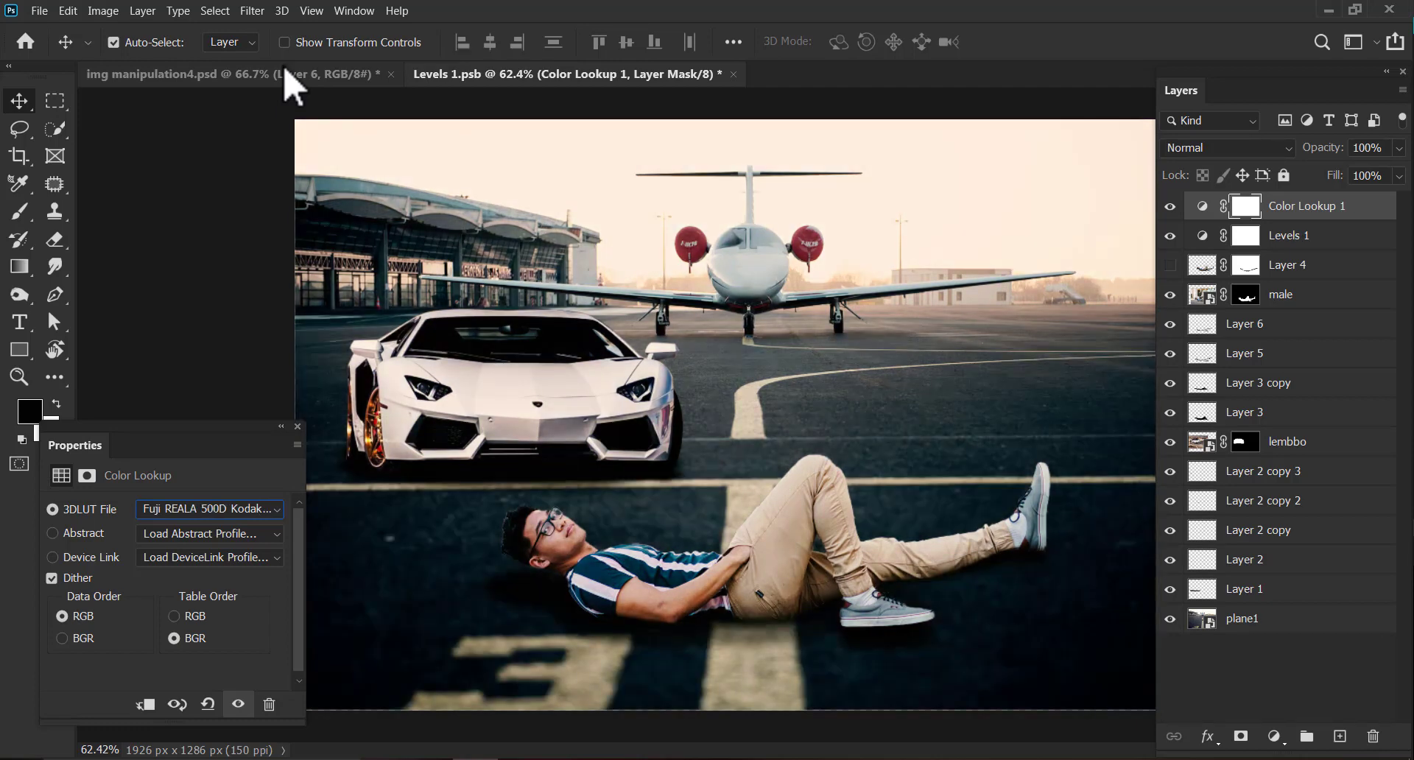
{"action": "key", "text": "Down"}
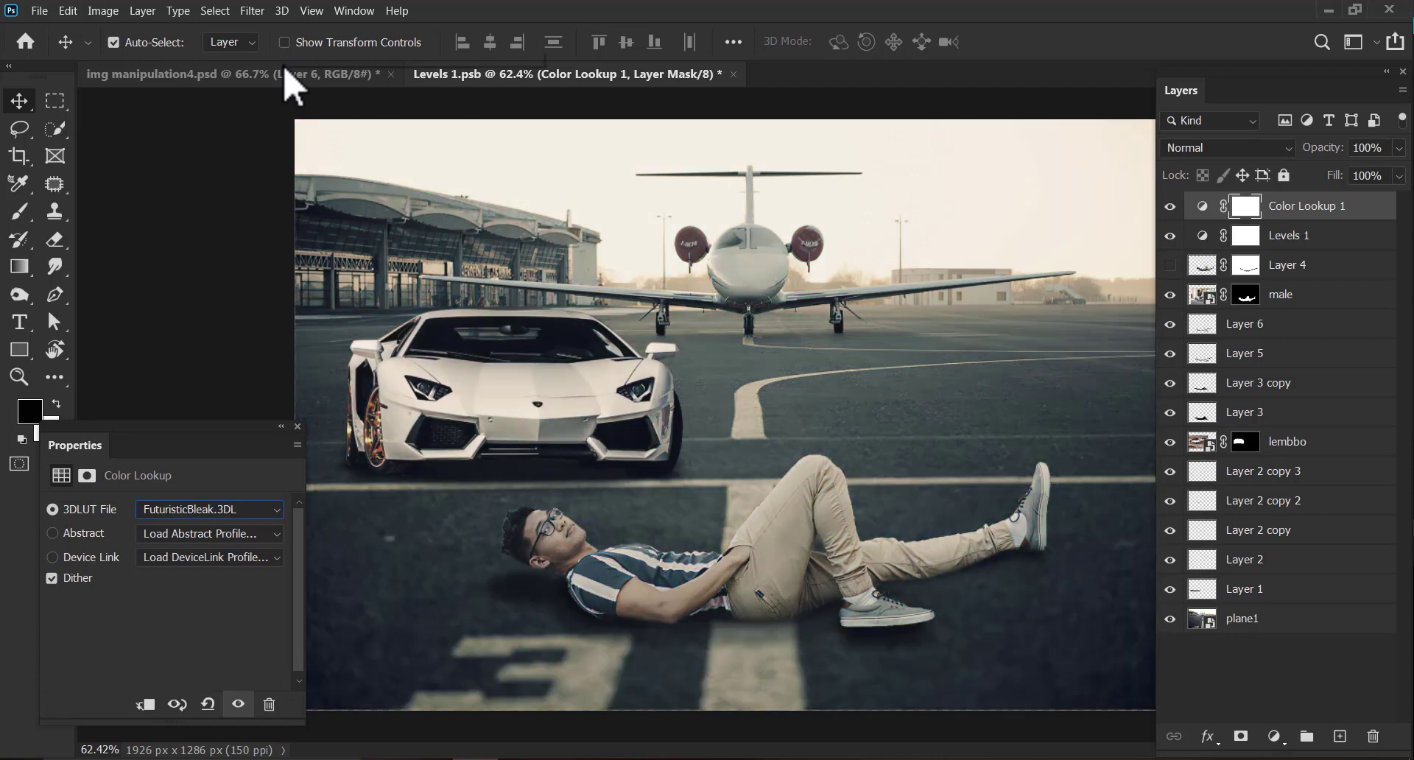
{"action": "key", "text": "Down"}
{"action": "key", "text": "Down"}
{"action": "key", "text": "Down"}
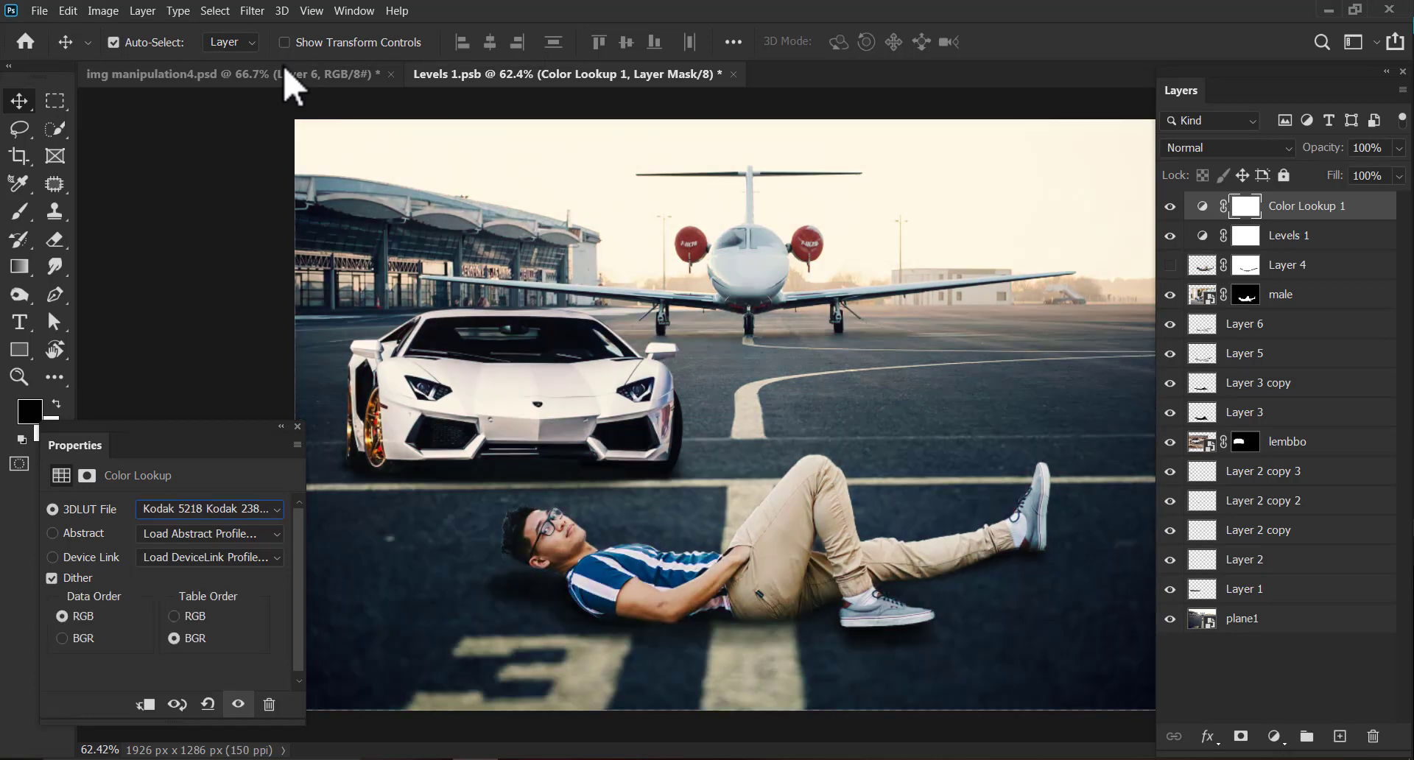
{"action": "key", "text": "Down"}
{"action": "key", "text": "Down"}
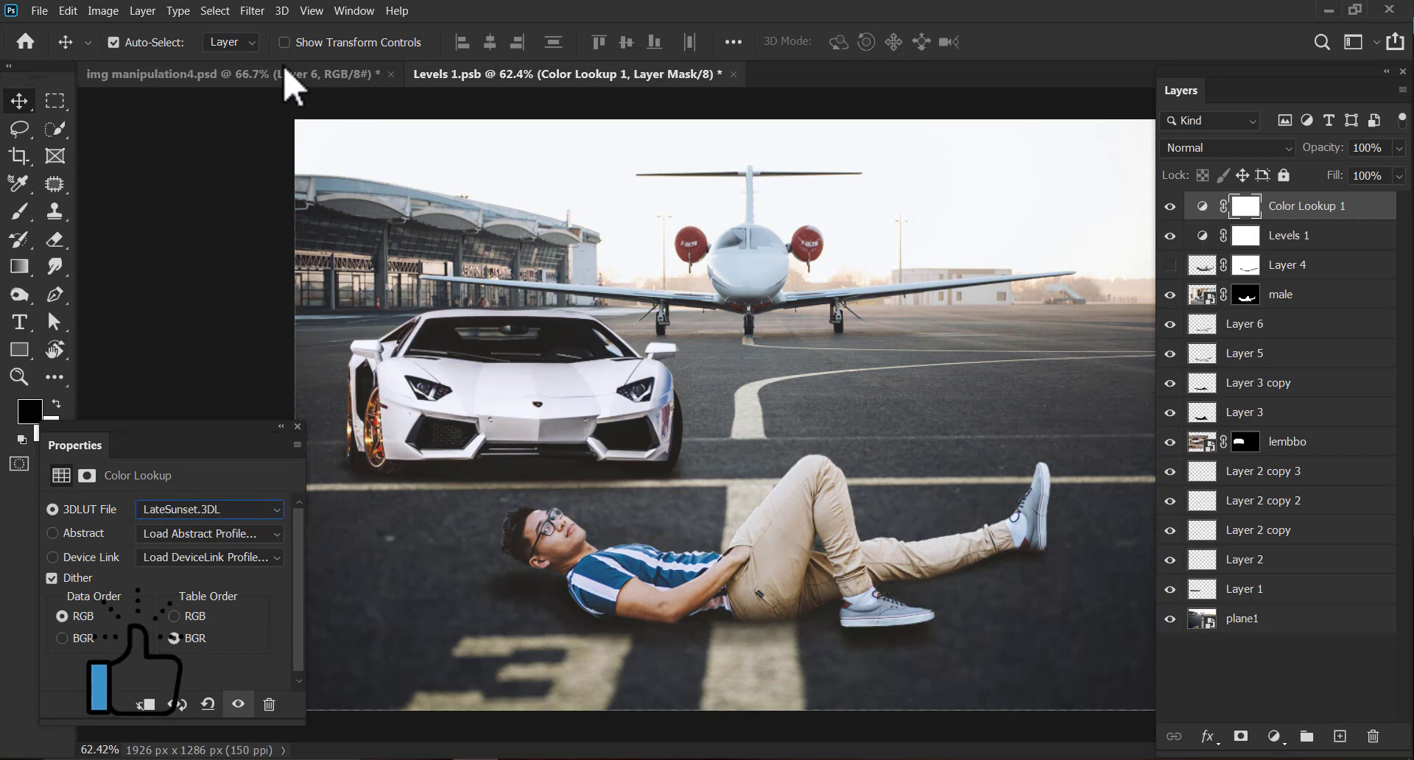
{"action": "key", "text": "Down"}
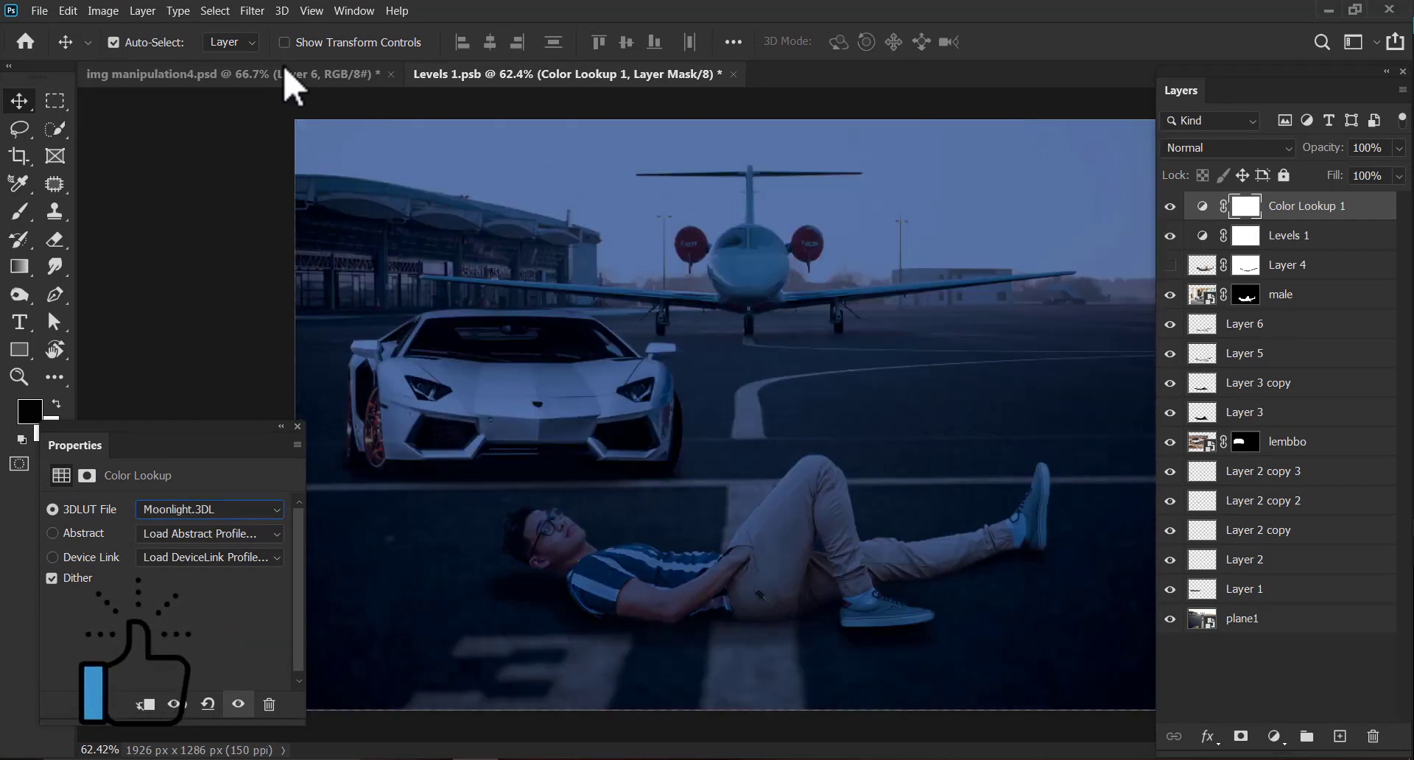
{"action": "key", "text": "Down"}
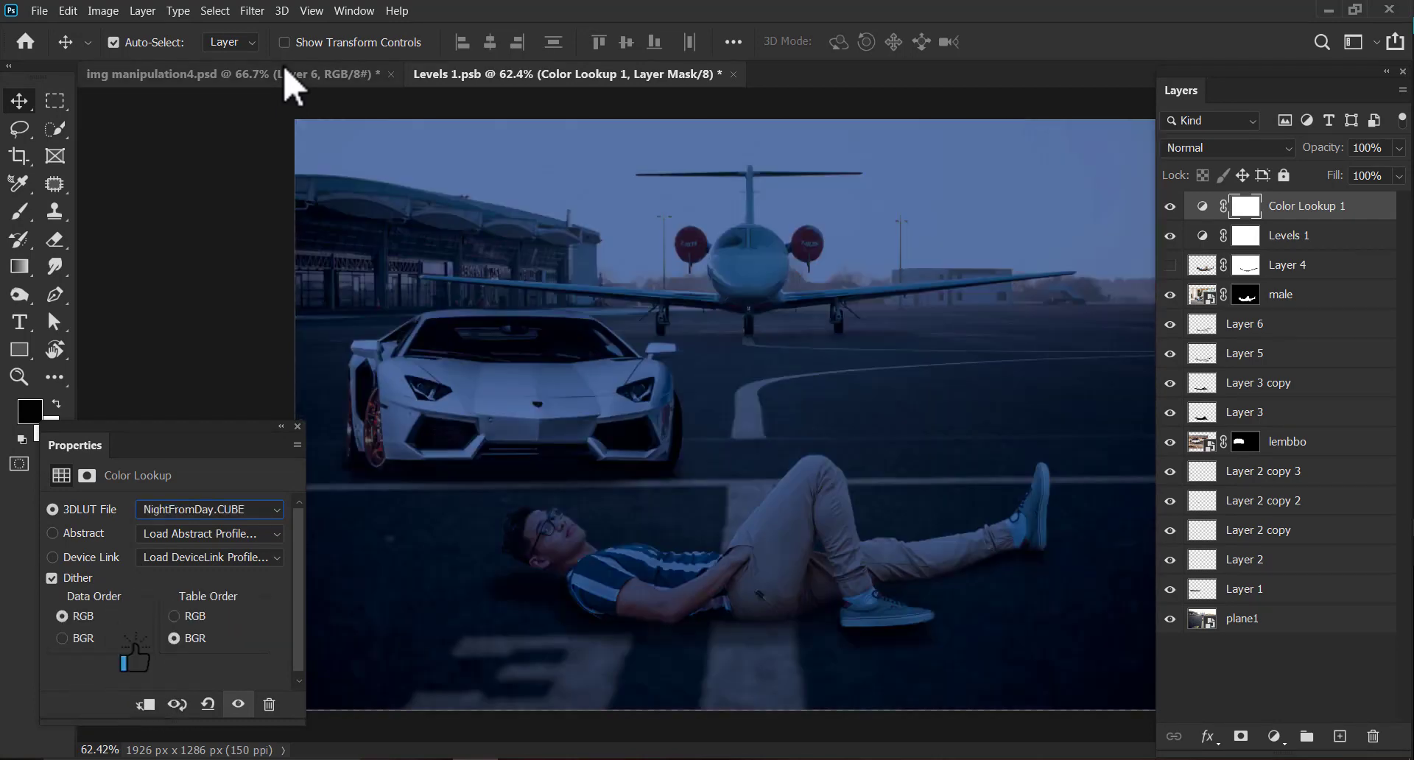
{"action": "key", "text": "Down"}
{"action": "key", "text": "Down"}
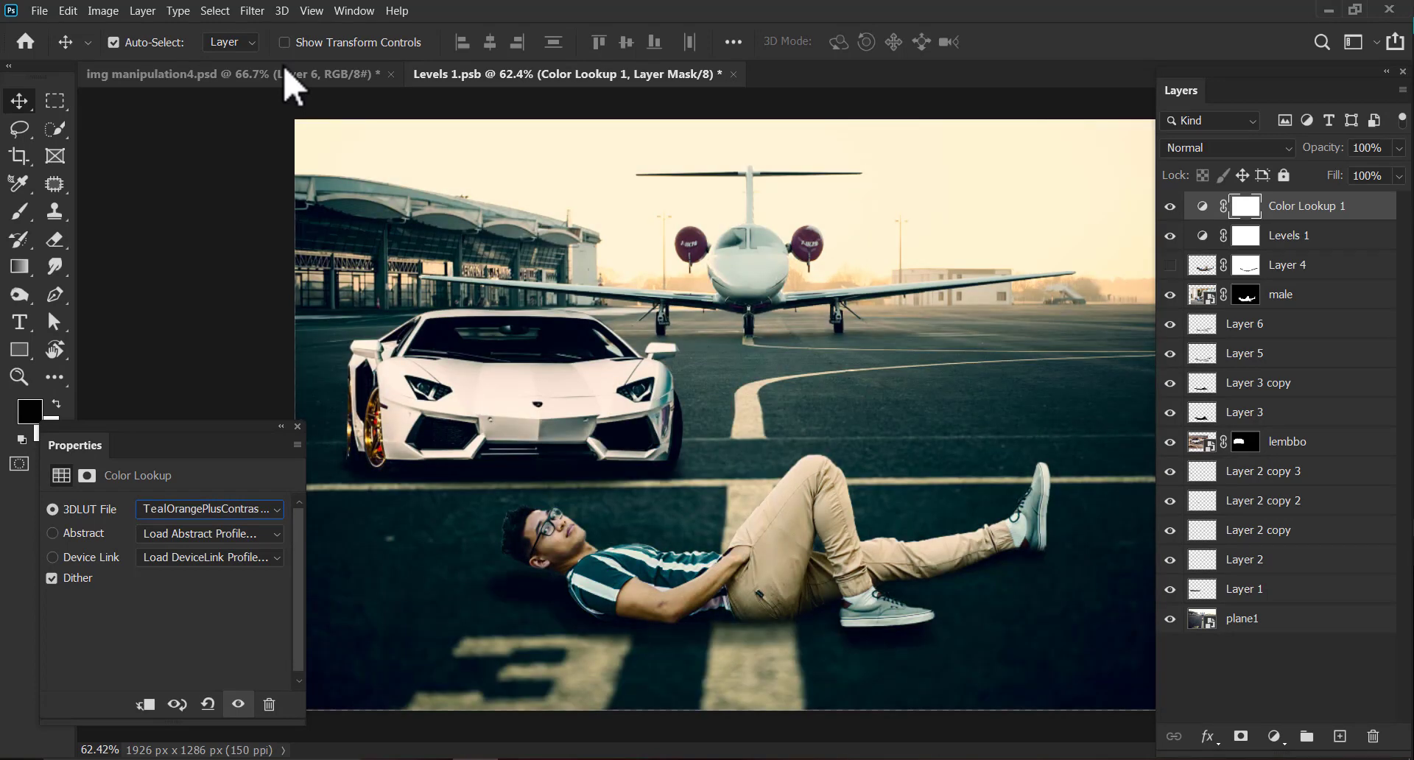
{"action": "key", "text": "Down"}
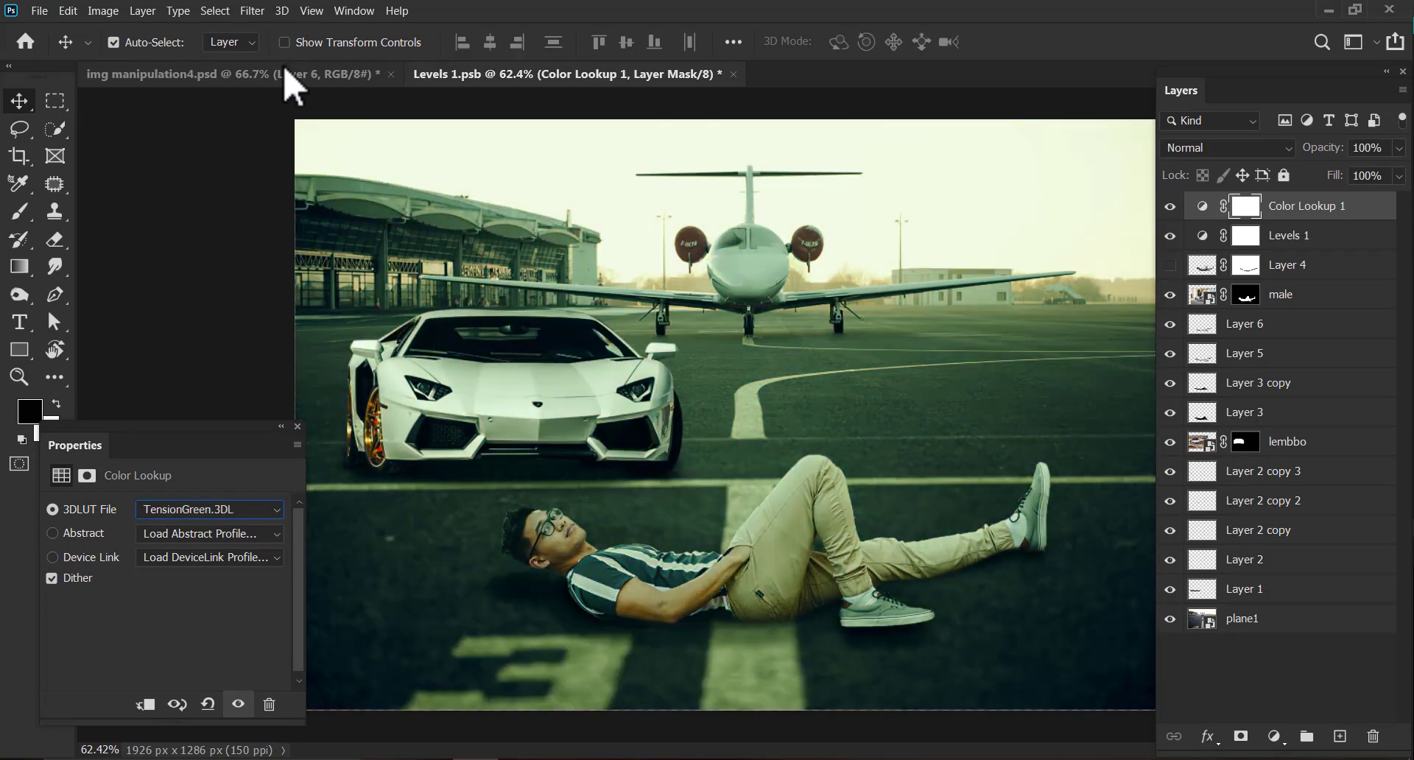
{"action": "key", "text": "Up"}
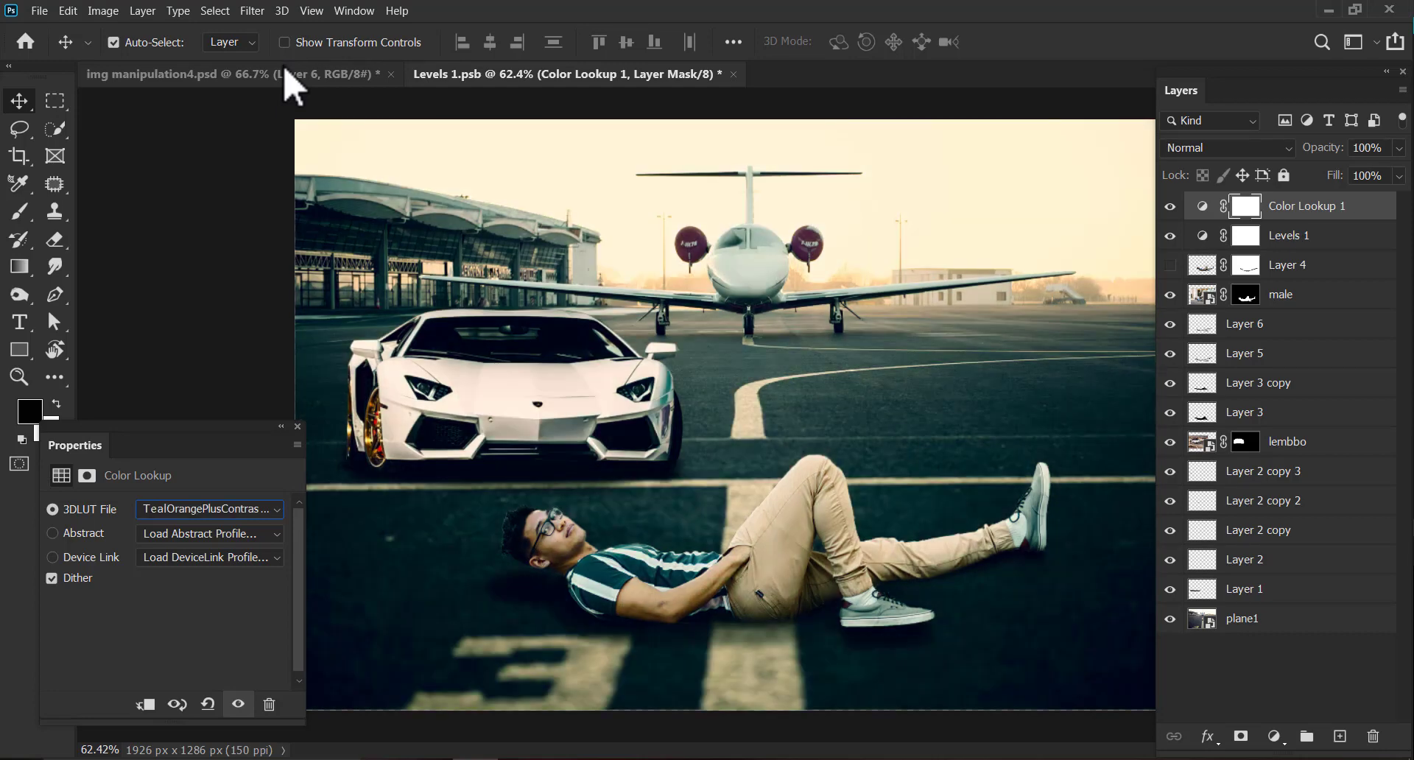